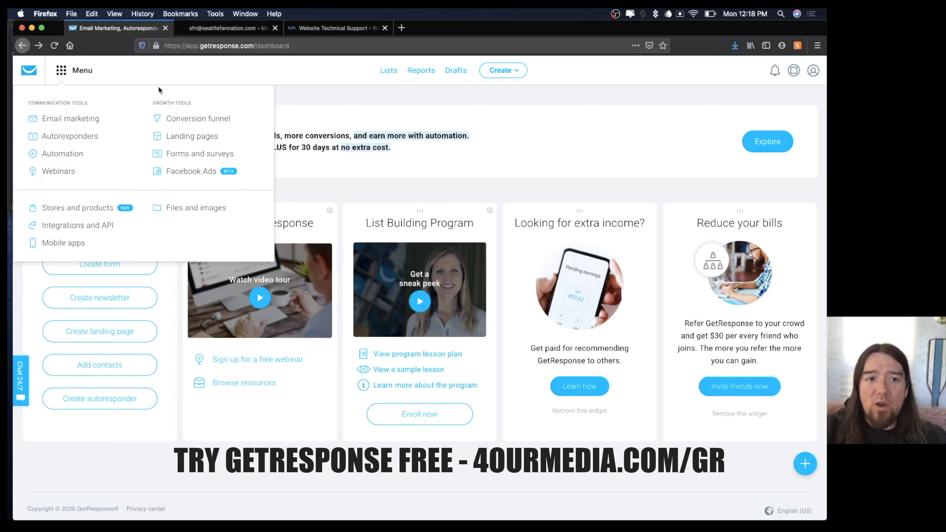
From Conversion funnels, start a Quick sales funnel under Sell a product.
{"action": "left_click", "coordinate": [177, 122]}
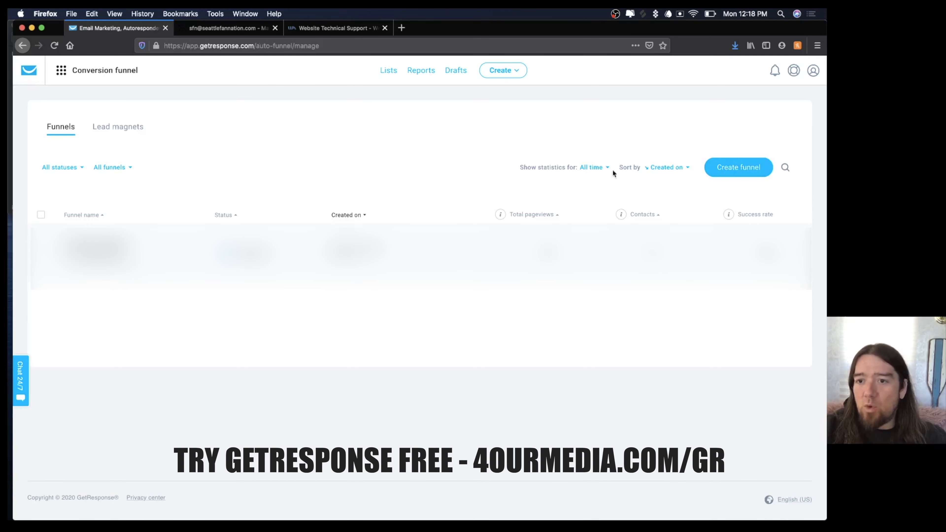
{"action": "left_click", "coordinate": [725, 167]}
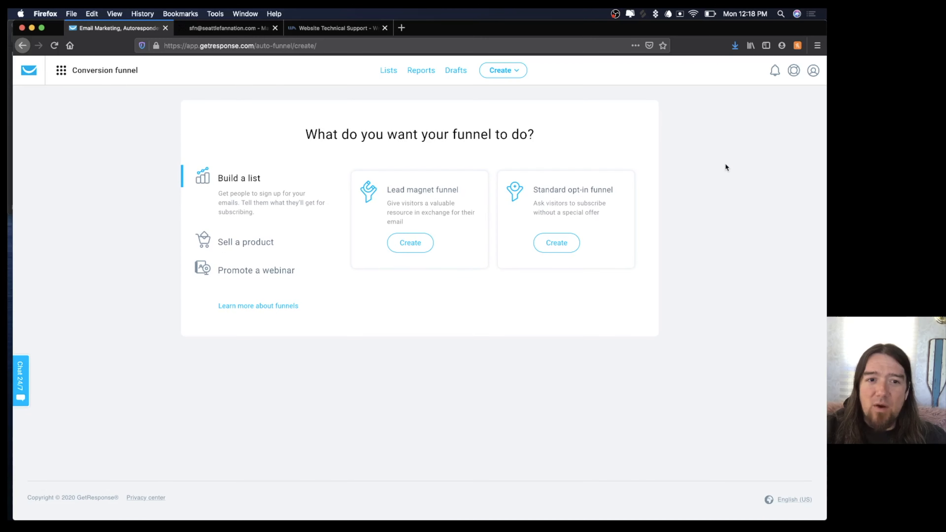
{"action": "left_click", "coordinate": [228, 246]}
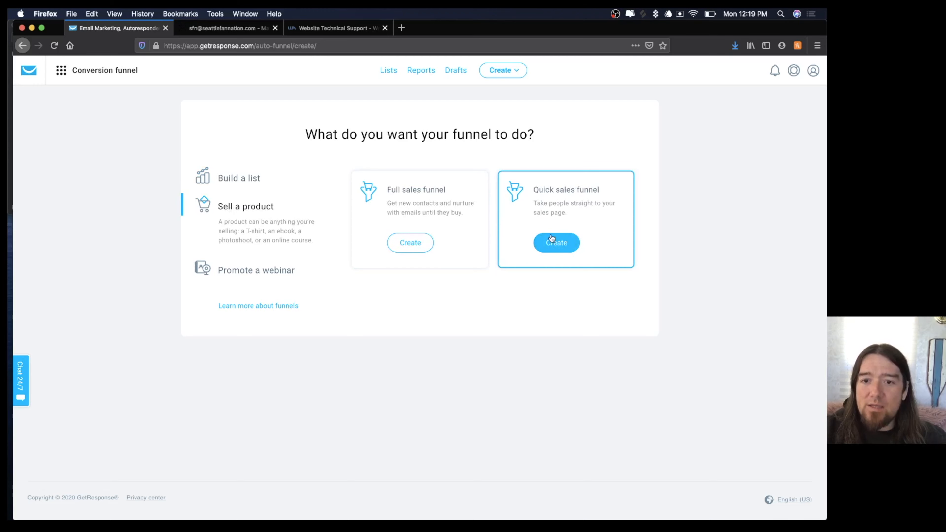
{"action": "left_click", "coordinate": [552, 244]}
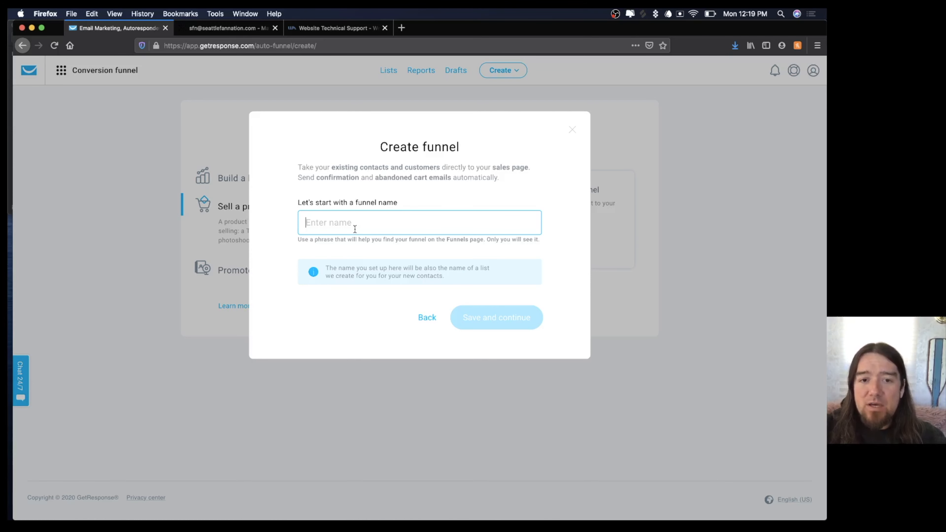
Name the funnel 'Seattle Fan Nation' and save it.
{"action": "type", "text": "Seattle "}
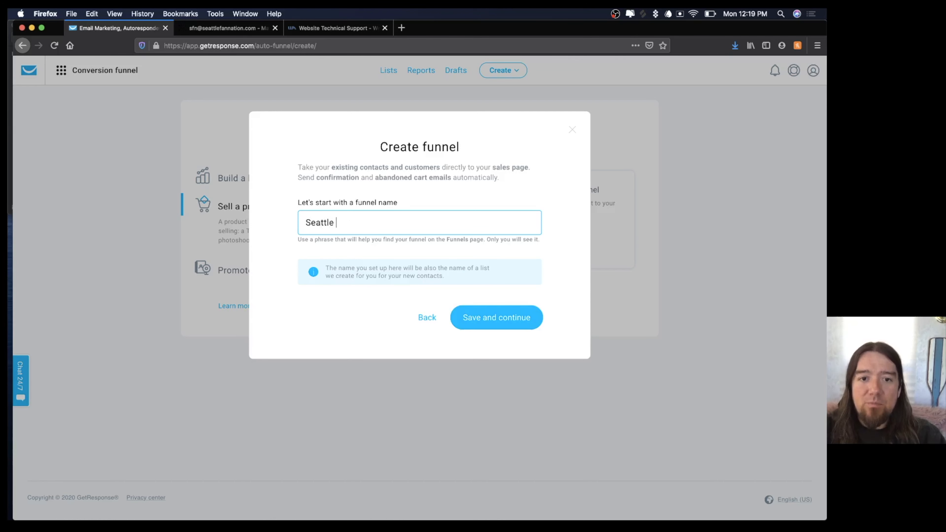
{"action": "type", "text": "Fan Nation"}
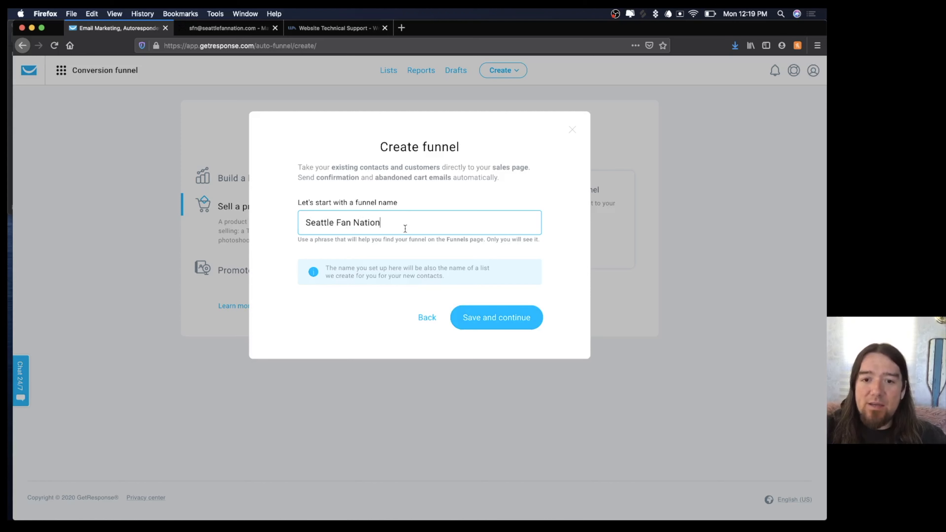
{"action": "left_click", "coordinate": [480, 318]}
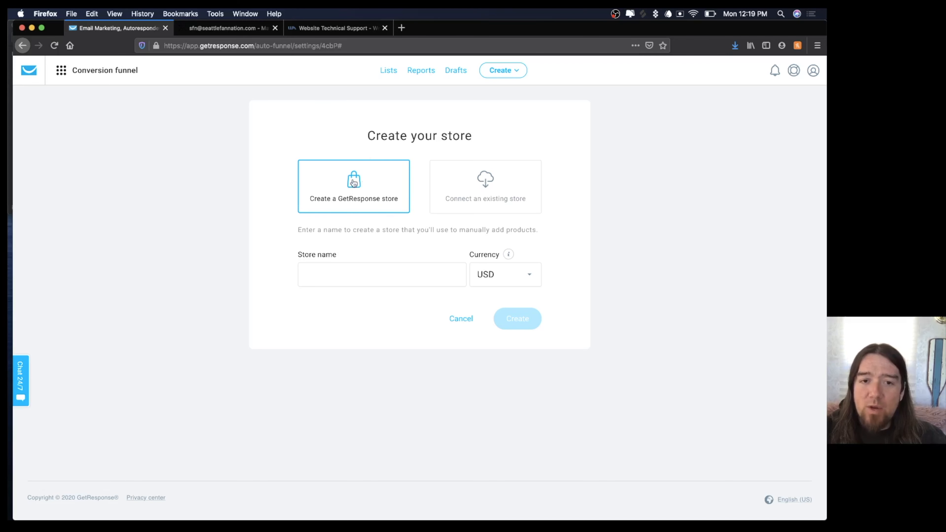
Create a store named 'Seattle Fan Nation' priced in USD.
{"action": "left_click", "coordinate": [352, 276]}
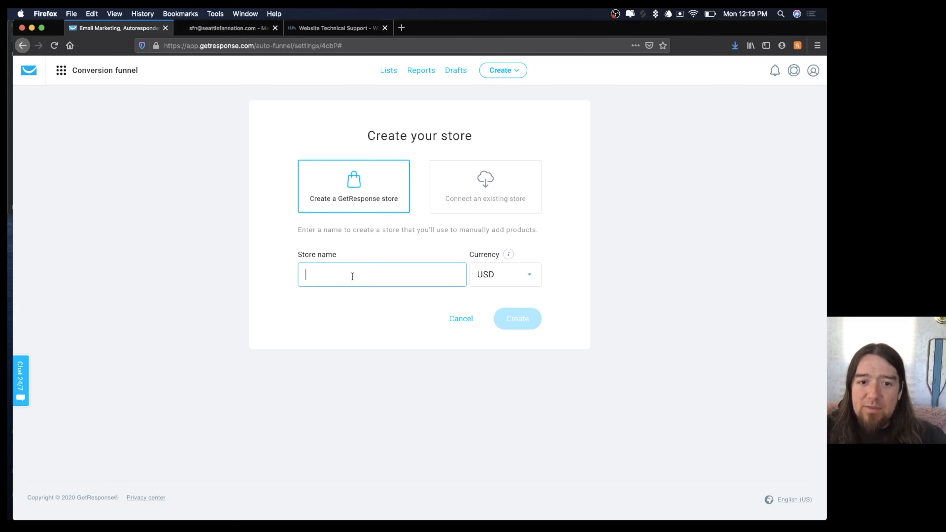
{"action": "type", "text": "Seattle"}
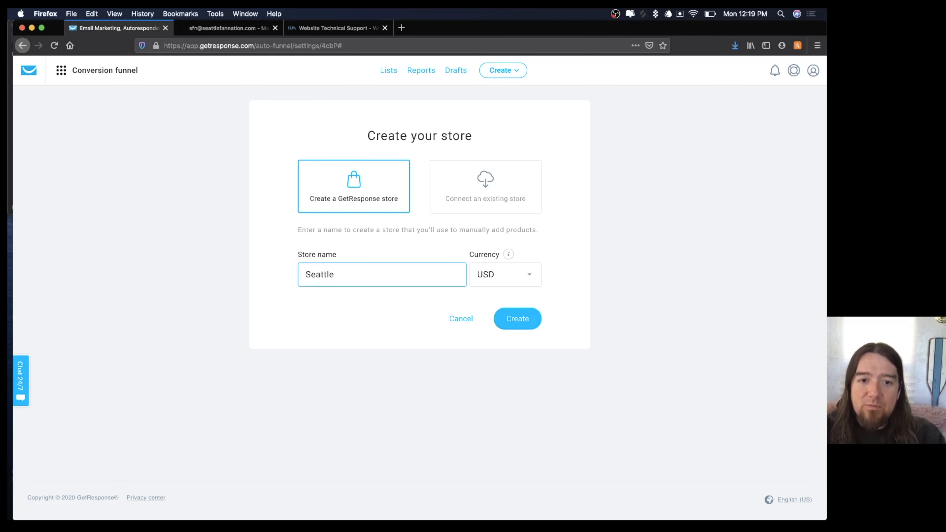
{"action": "type", "text": " Fan Nation"}
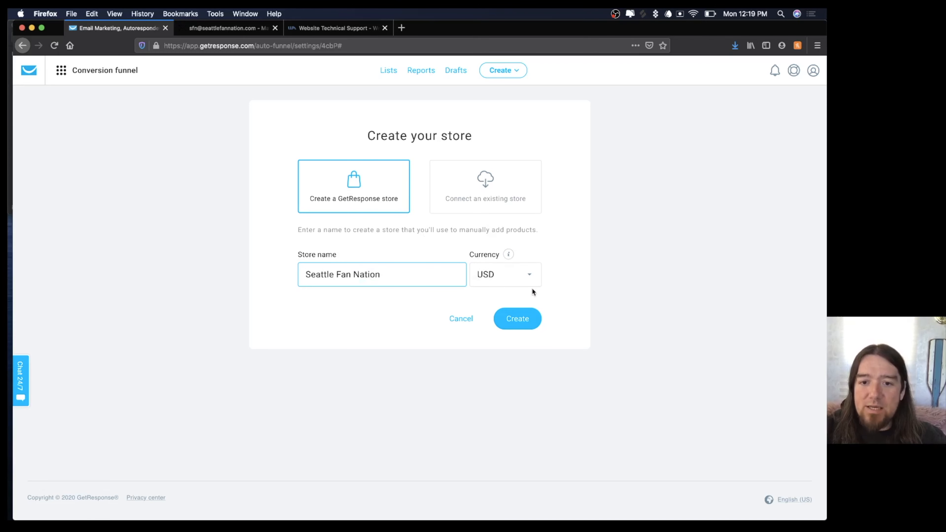
{"action": "left_click", "coordinate": [521, 319]}
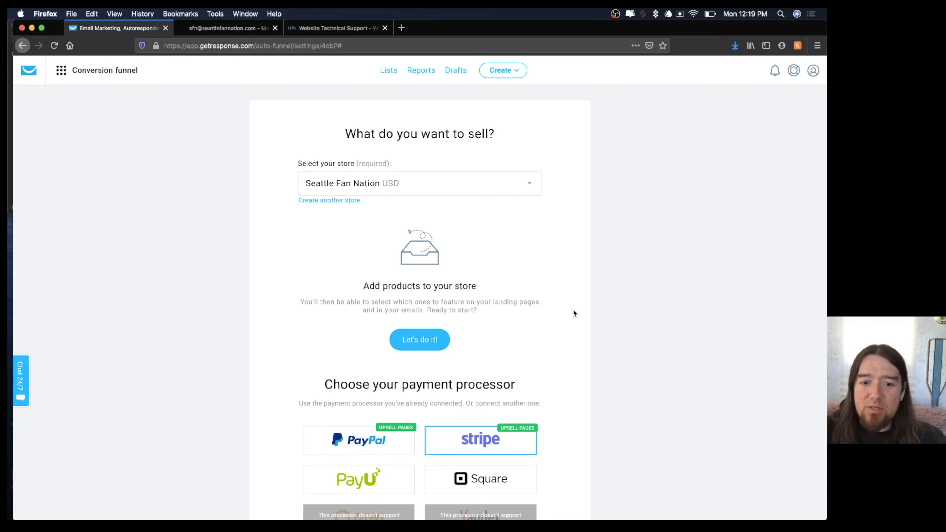
{"action": "scroll", "coordinate": [573, 308], "scroll_direction": "down", "scroll_amount": 4}
{"action": "mouse_move", "coordinate": [466, 315]}
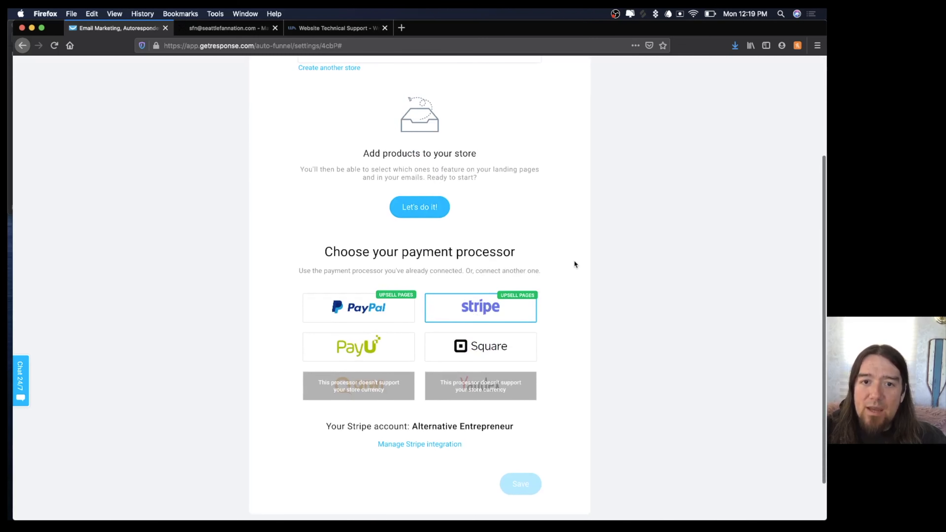
{"action": "scroll", "coordinate": [574, 264], "scroll_direction": "up", "scroll_amount": 3}
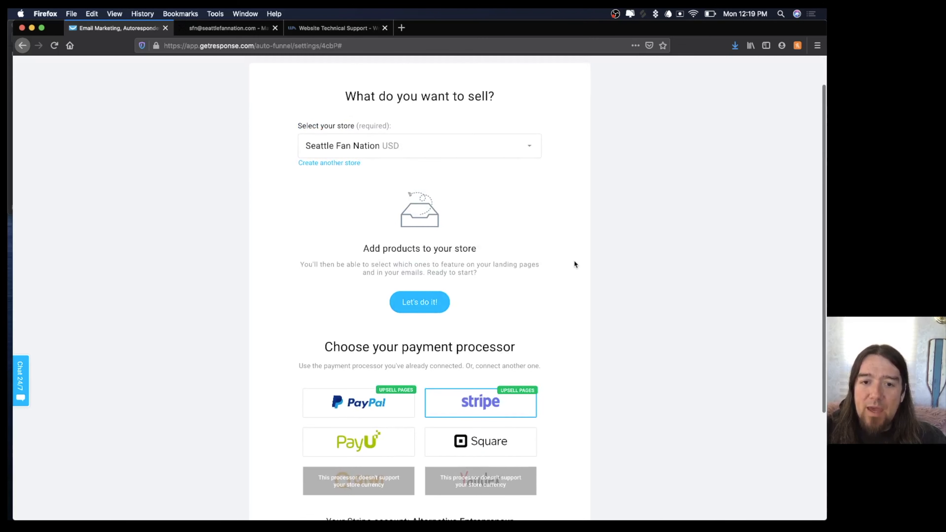
Add a physical product 'Legion of Boom Limited Edition T-Shirt' with a pasted description.
{"action": "left_click", "coordinate": [408, 303]}
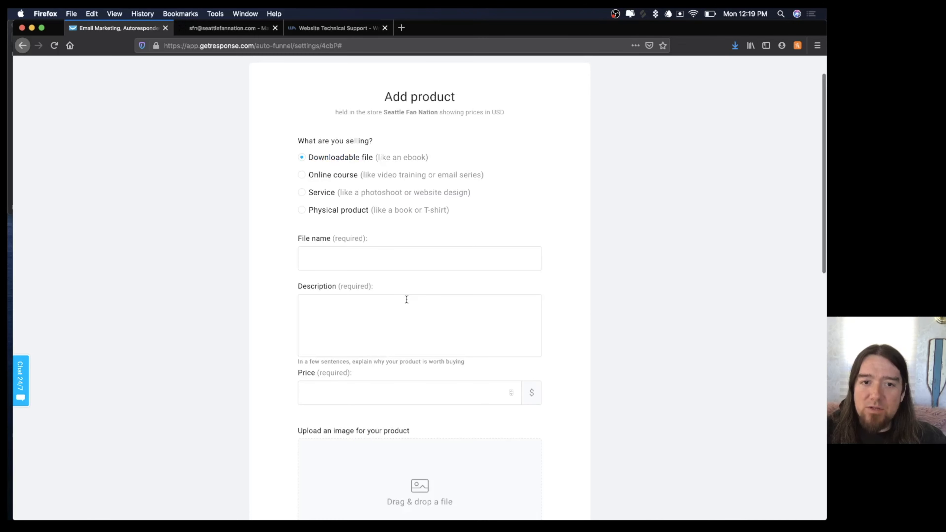
{"action": "left_click", "coordinate": [304, 214]}
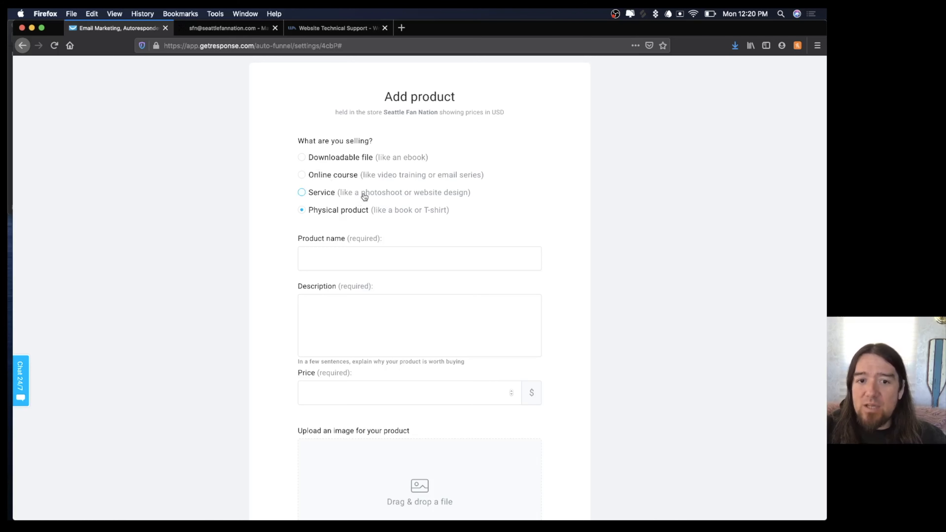
{"action": "left_click", "coordinate": [335, 260]}
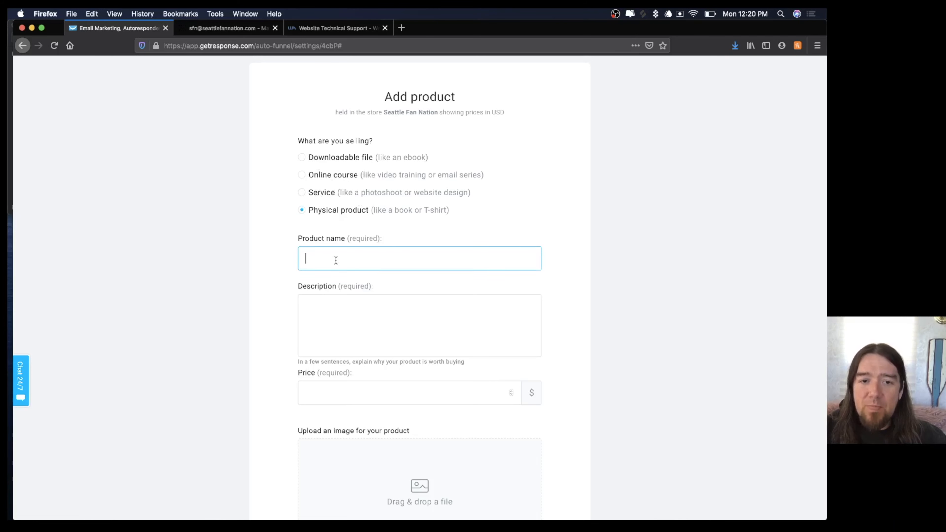
{"action": "type", "text": "Leg"}
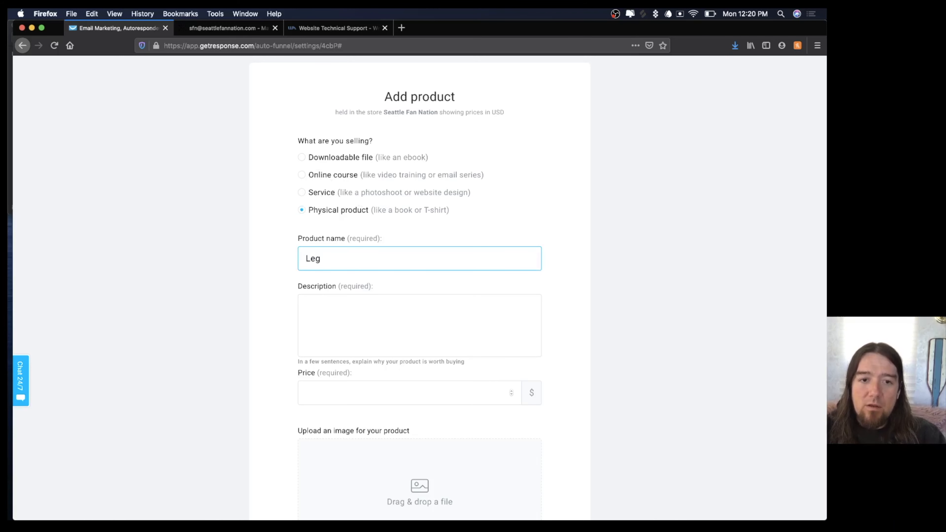
{"action": "type", "text": "ion of Boom "}
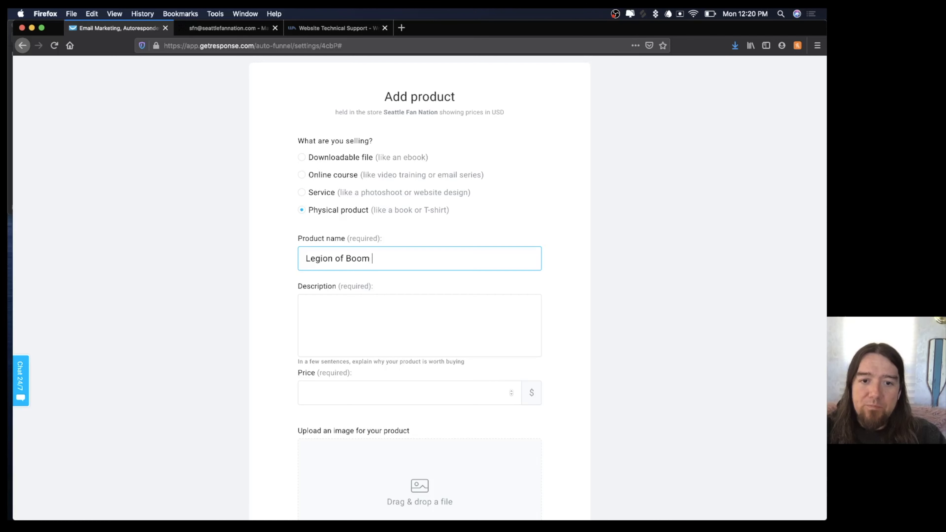
{"action": "type", "text": "Limited Edition T-"}
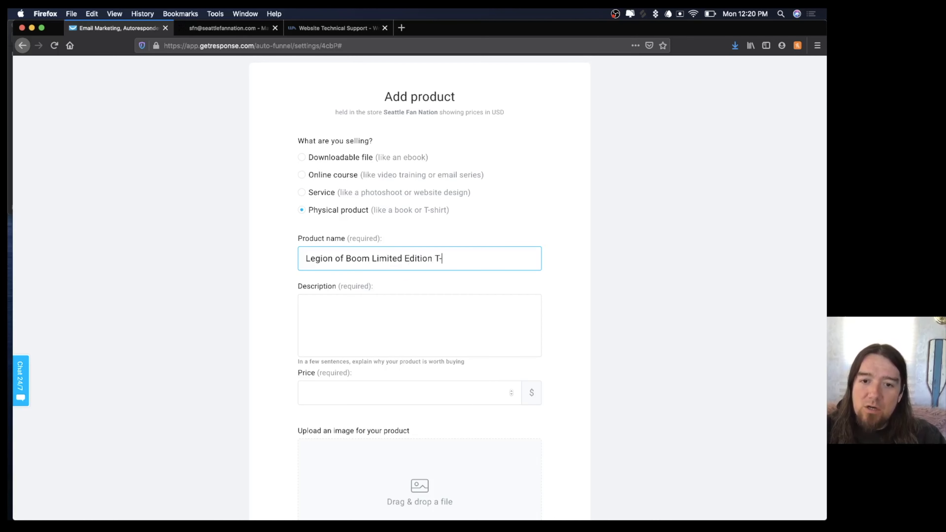
{"action": "type", "text": "Shirt"}
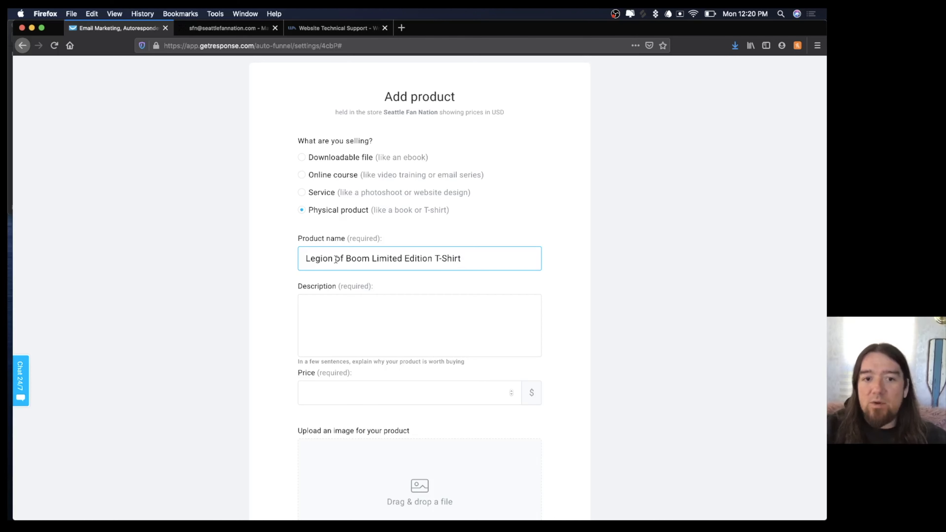
{"action": "left_click", "coordinate": [374, 309]}
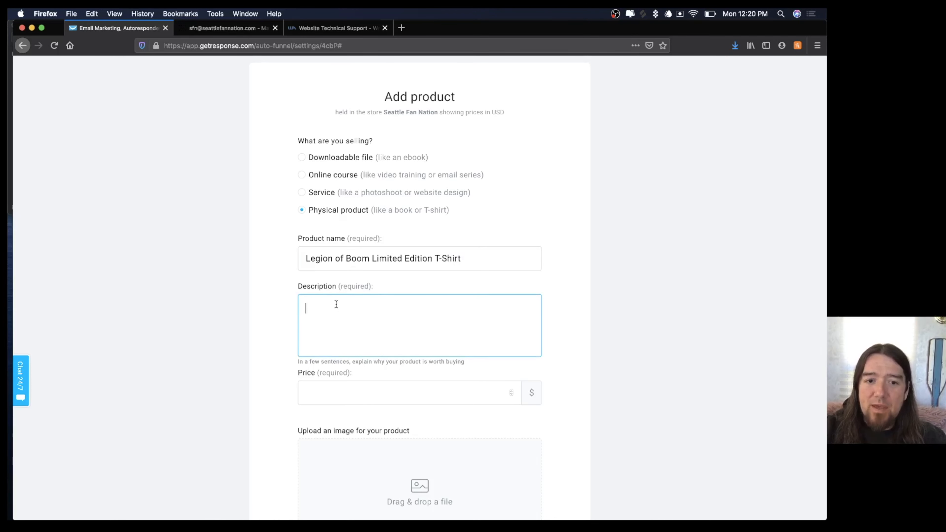
{"action": "type", "text": "Grab your limited edition SFN Legion of Boom TEE Before they sell out!"}
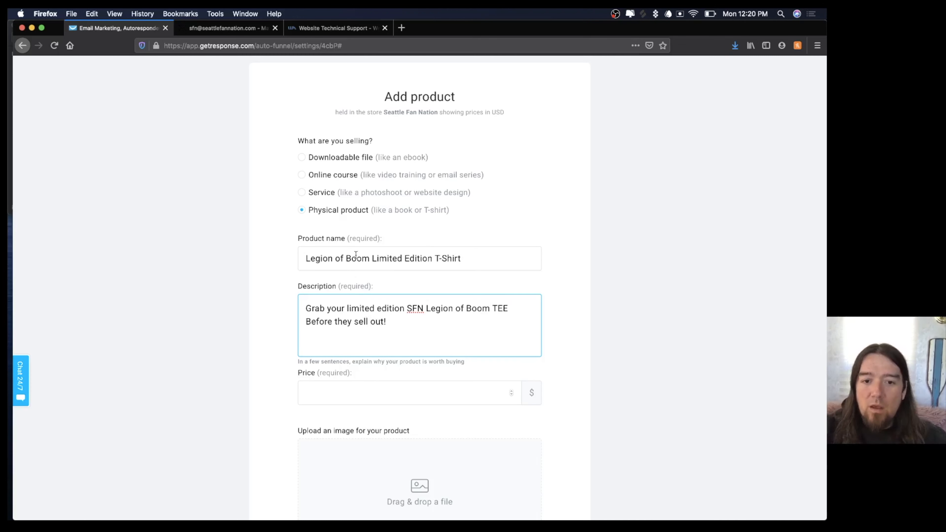
Set the product price to 49, replacing the initially entered 50.
{"action": "scroll", "coordinate": [364, 309], "scroll_direction": "down", "scroll_amount": 3}
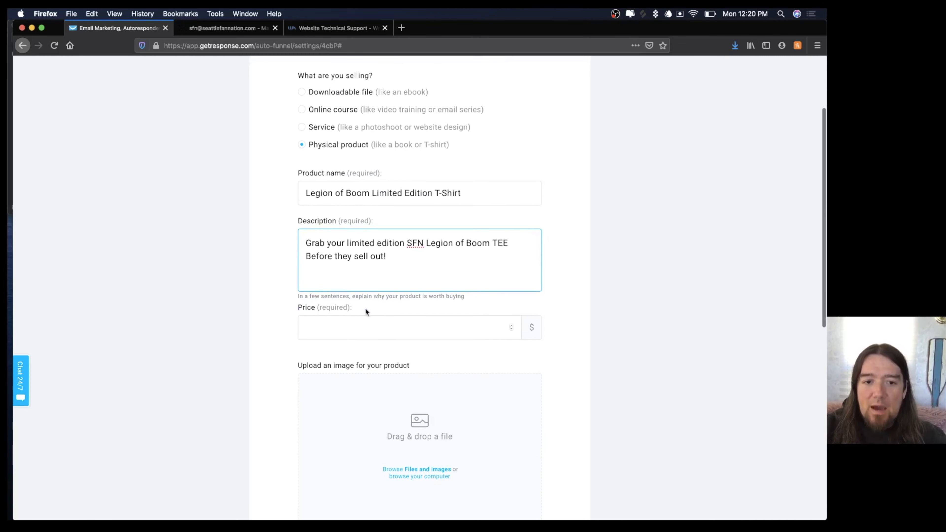
{"action": "left_click", "coordinate": [331, 333]}
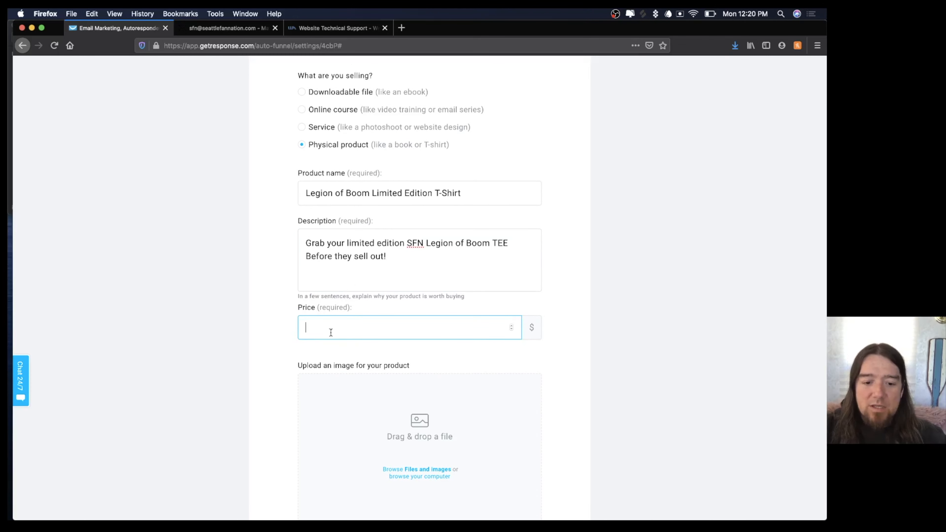
{"action": "type", "text": "50"}
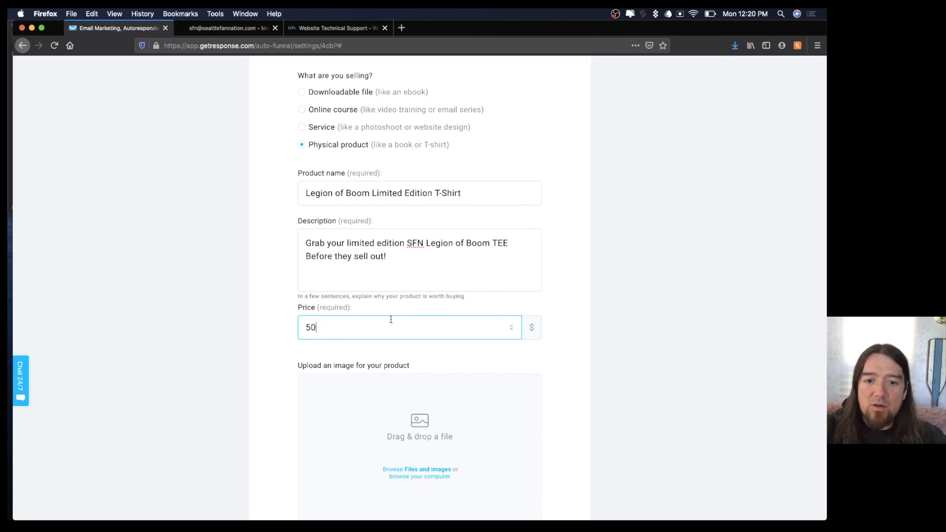
{"action": "double_click", "coordinate": [368, 326]}
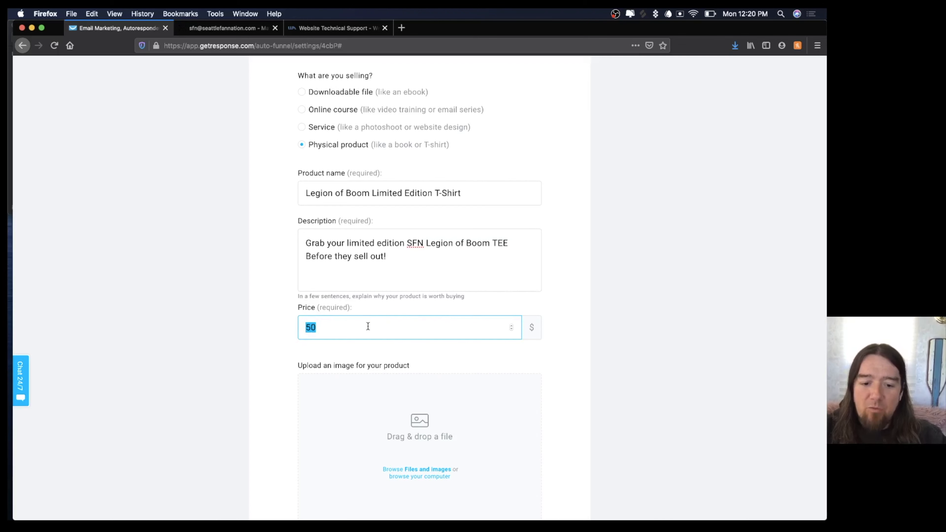
{"action": "type", "text": "49"}
{"action": "left_click", "coordinate": [568, 339]}
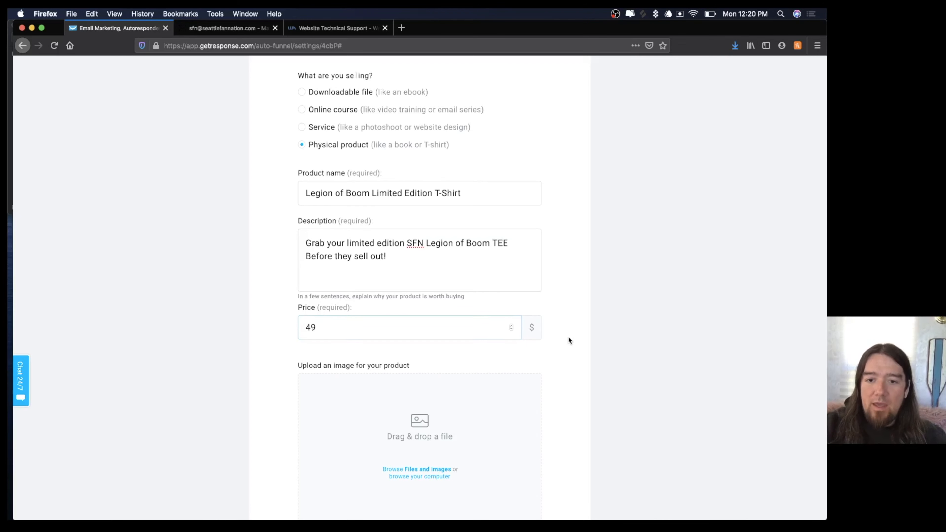
{"action": "scroll", "coordinate": [568, 338], "scroll_direction": "down", "scroll_amount": 4}
{"action": "scroll", "coordinate": [530, 298], "scroll_direction": "down", "scroll_amount": 1}
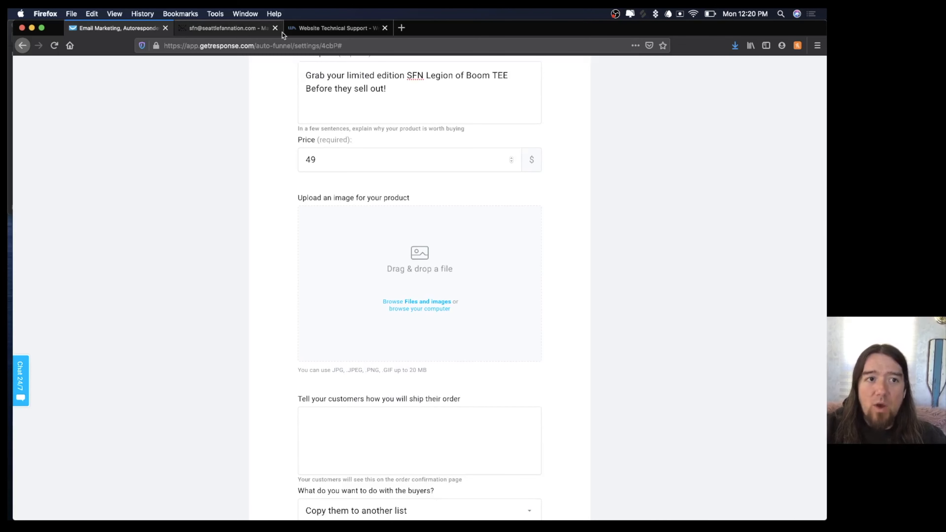
Drag the Legion t-shirt PNG from Finder's SFN Photos folder onto the product image area.
{"action": "left_click", "coordinate": [10, 40]}
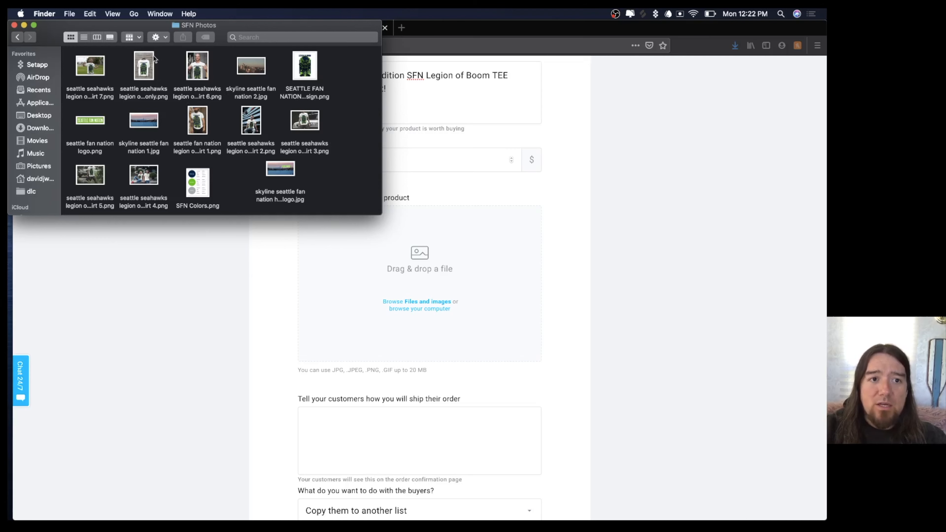
{"action": "left_click_drag", "start_coordinate": [144, 66], "coordinate": [414, 297]}
Confirm the cropped T-shirt image and paste the shipping note 'Your product will ship within 7 days.'.
{"action": "left_click", "coordinate": [418, 345]}
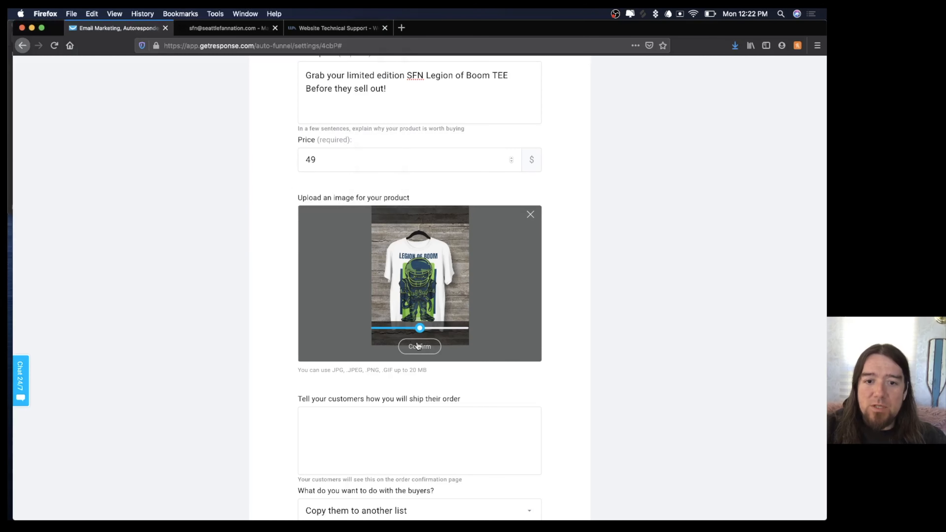
{"action": "left_click", "coordinate": [418, 346]}
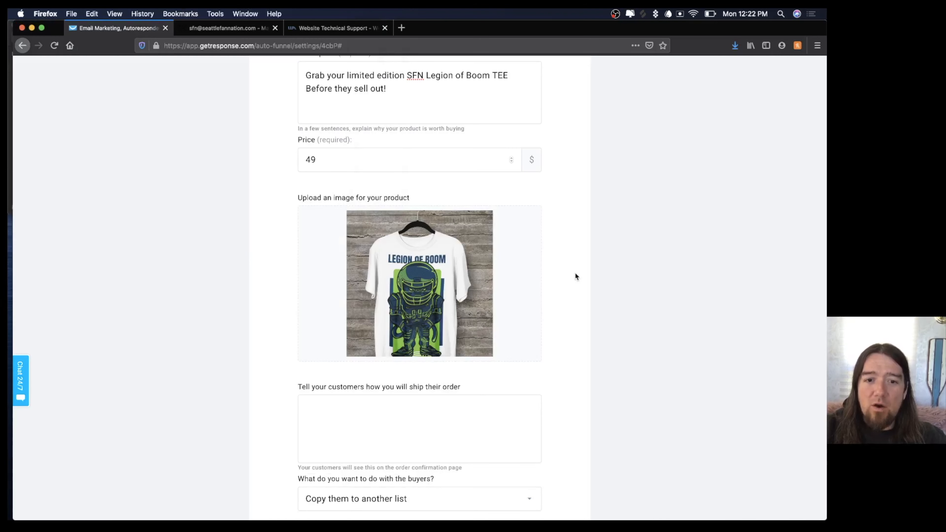
{"action": "scroll", "coordinate": [575, 272], "scroll_direction": "down", "scroll_amount": 3}
{"action": "left_click", "coordinate": [405, 287]}
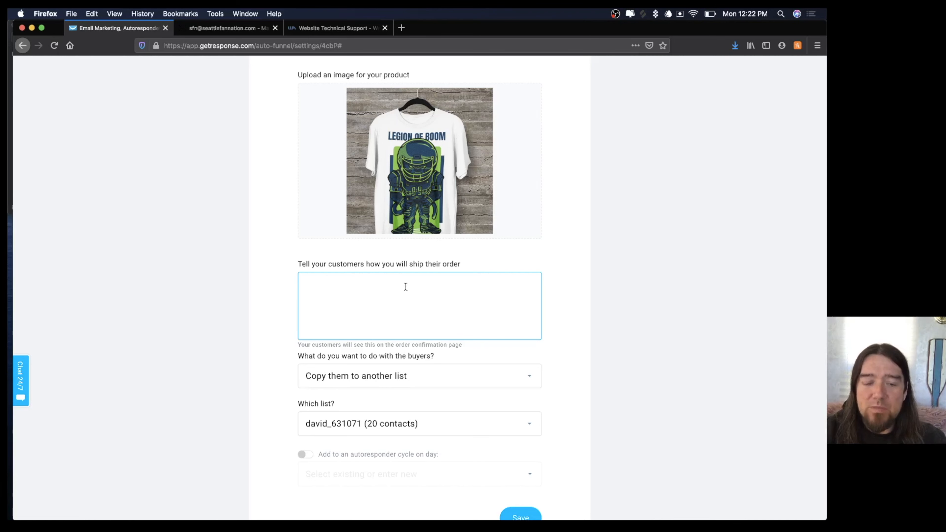
{"action": "type", "text": "Your product will ship within 7 days."}
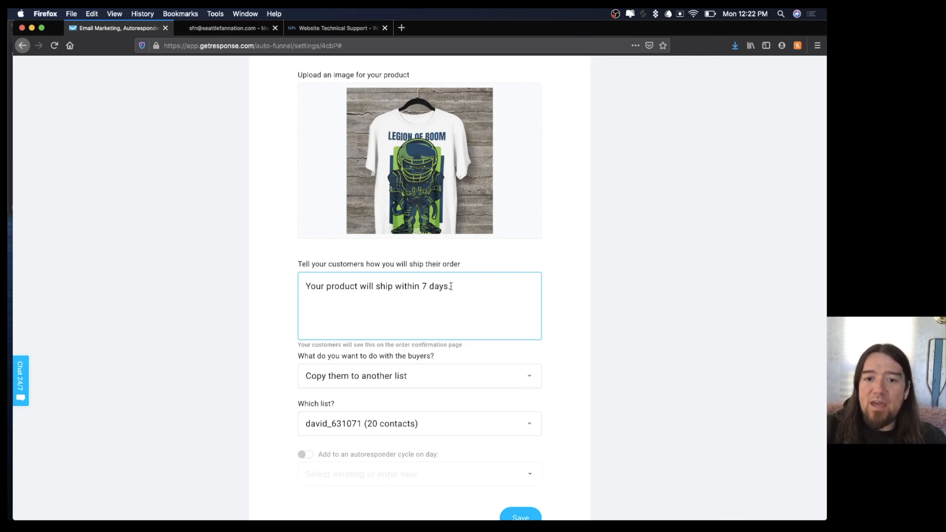
{"action": "scroll", "coordinate": [449, 286], "scroll_direction": "down", "scroll_amount": 3}
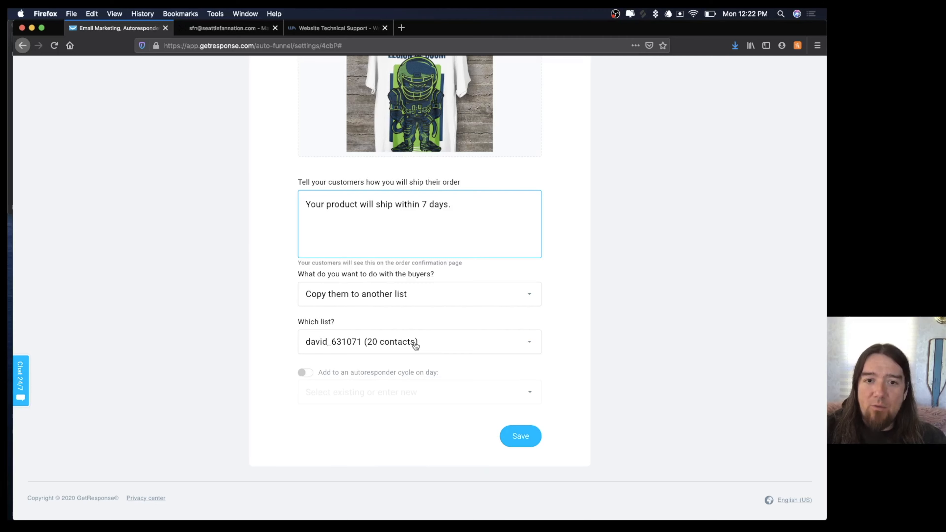
Load getresponse.com in a new browser tab.
{"action": "left_click", "coordinate": [401, 28]}
{"action": "type", "text": "getresponse.com/"}
{"action": "key", "text": "Return"}
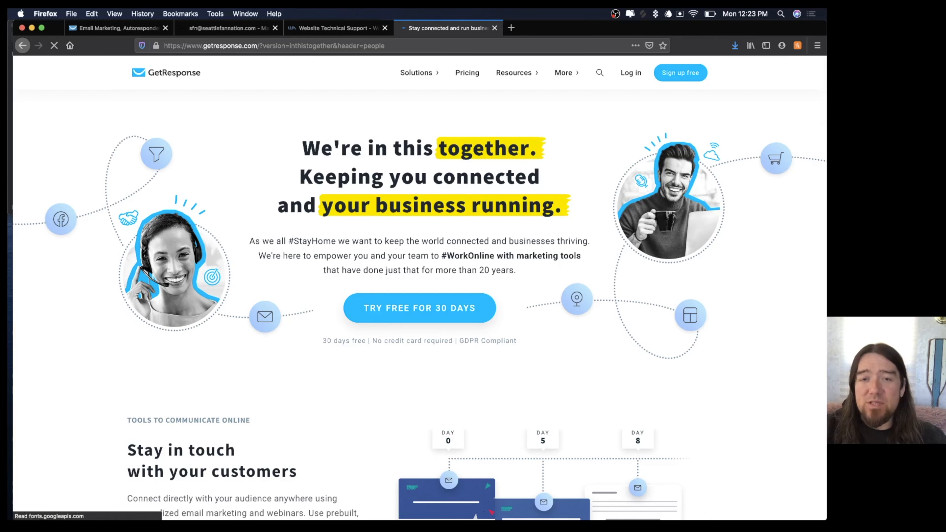
Log in to GetResponse and go to the Lists page.
{"action": "left_click", "coordinate": [635, 81]}
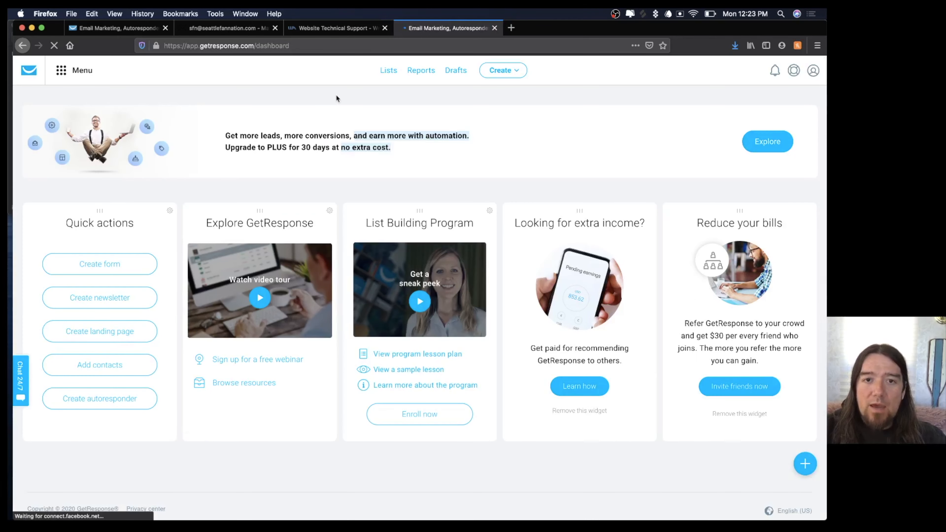
{"action": "left_click", "coordinate": [389, 70]}
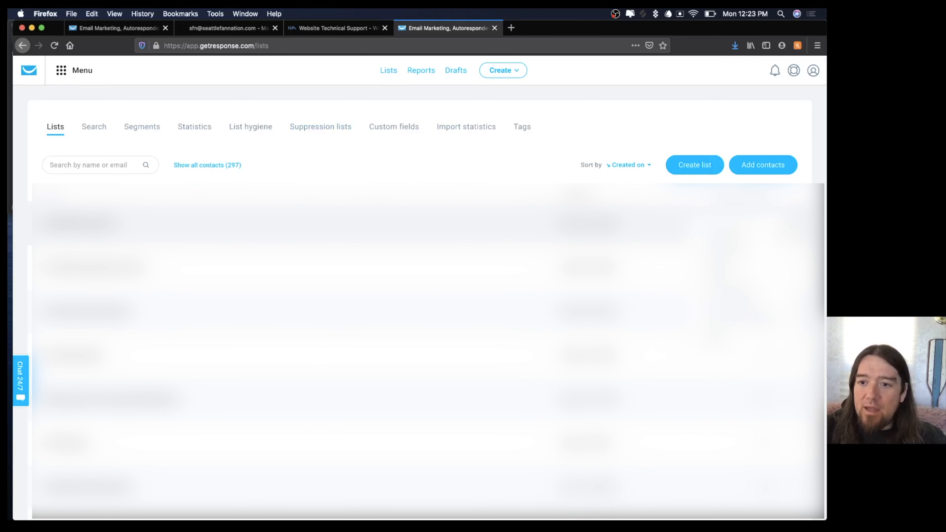
{"action": "left_click", "coordinate": [719, 267]}
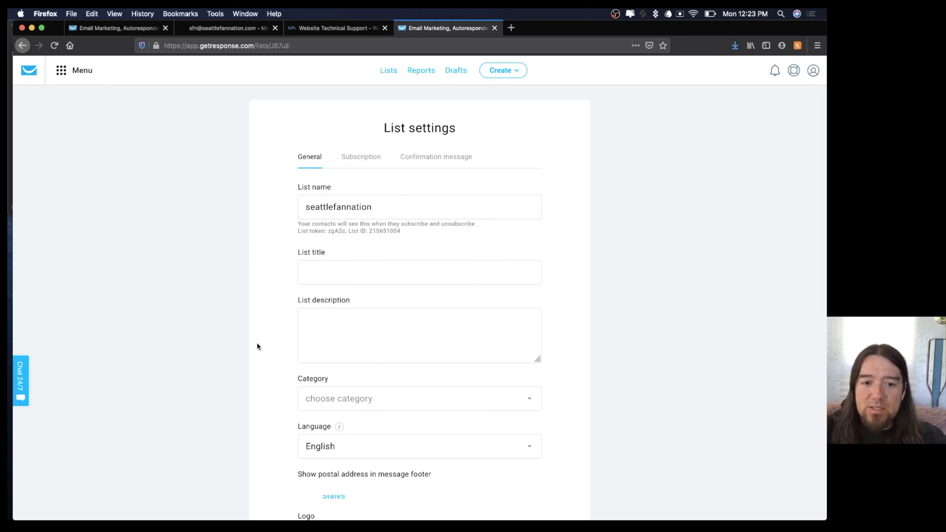
{"action": "scroll", "coordinate": [257, 343], "scroll_direction": "down", "scroll_amount": 5}
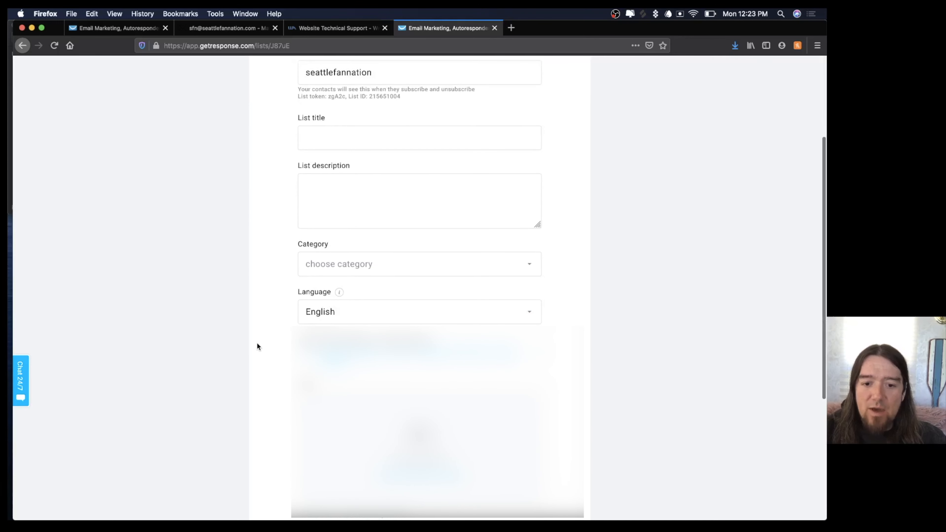
{"action": "scroll", "coordinate": [257, 346], "scroll_direction": "up", "scroll_amount": 5}
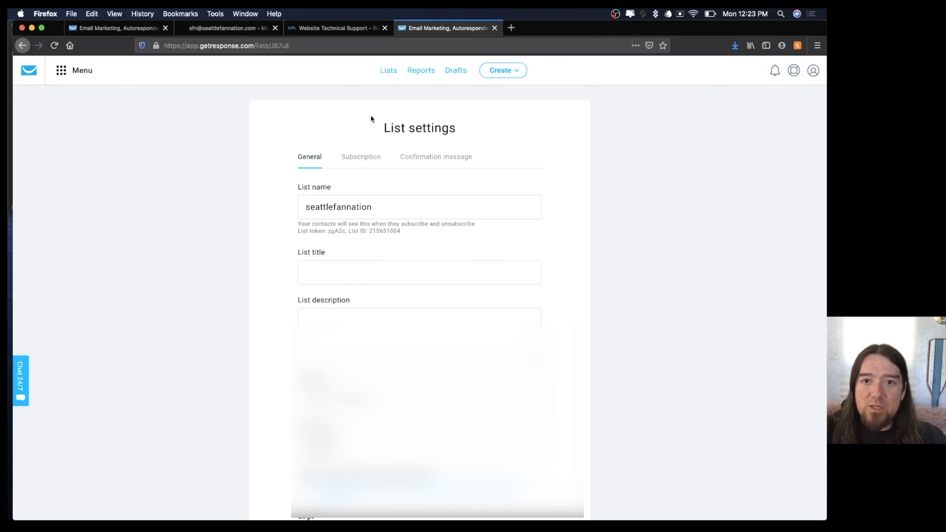
{"action": "left_click", "coordinate": [391, 71]}
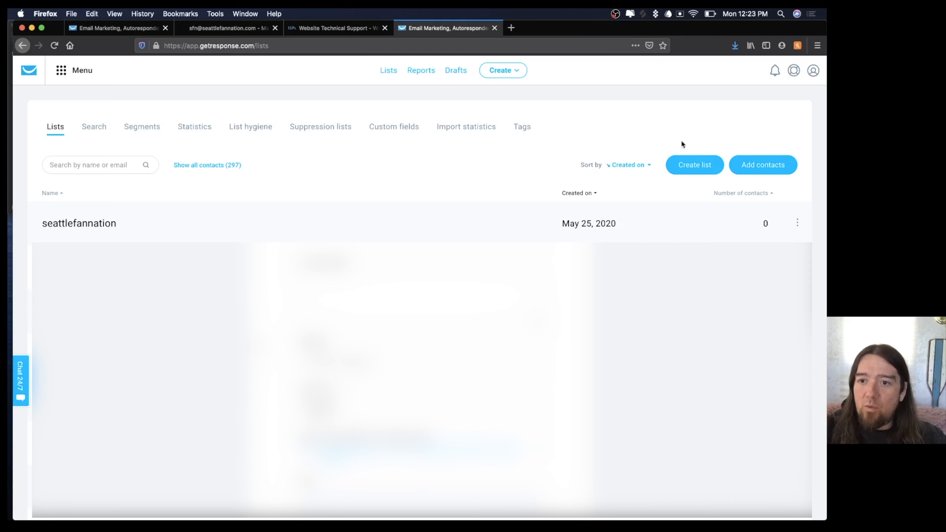
Create a contact list named 'seattlefannationshirtbuyer'.
{"action": "left_click", "coordinate": [690, 164]}
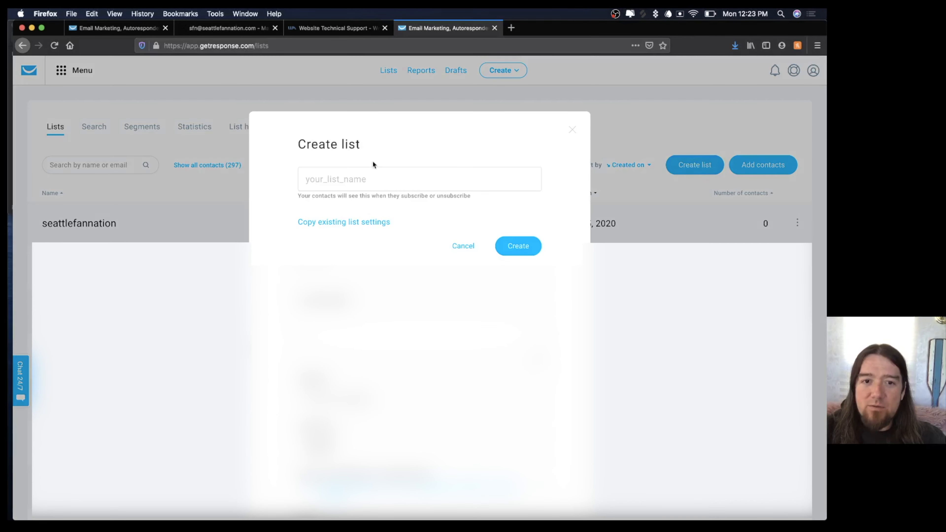
{"action": "left_click", "coordinate": [349, 179]}
{"action": "type", "text": "s"}
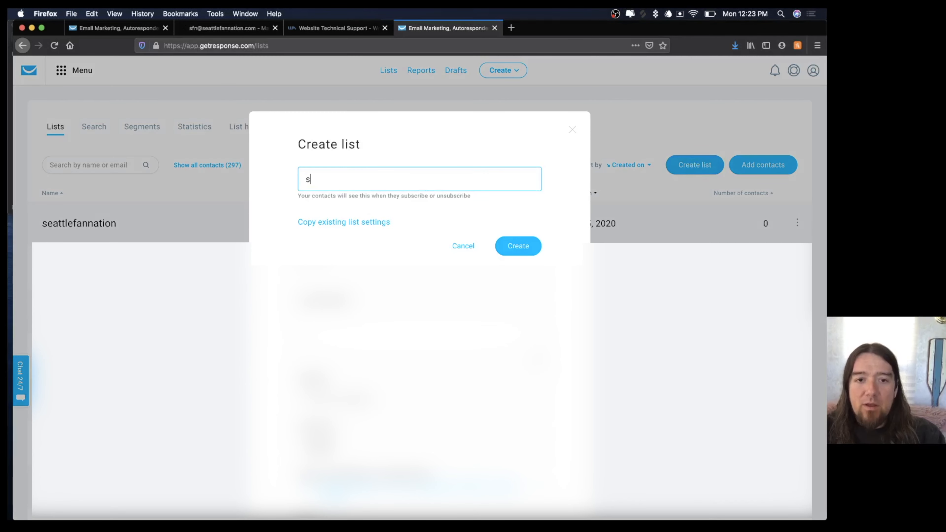
{"action": "type", "text": "eattlefanna"}
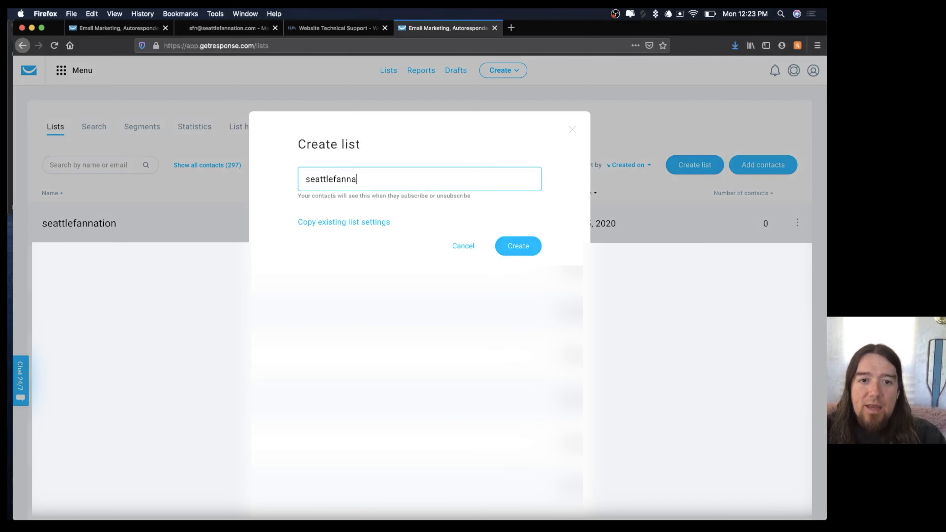
{"action": "type", "text": "tionshir"}
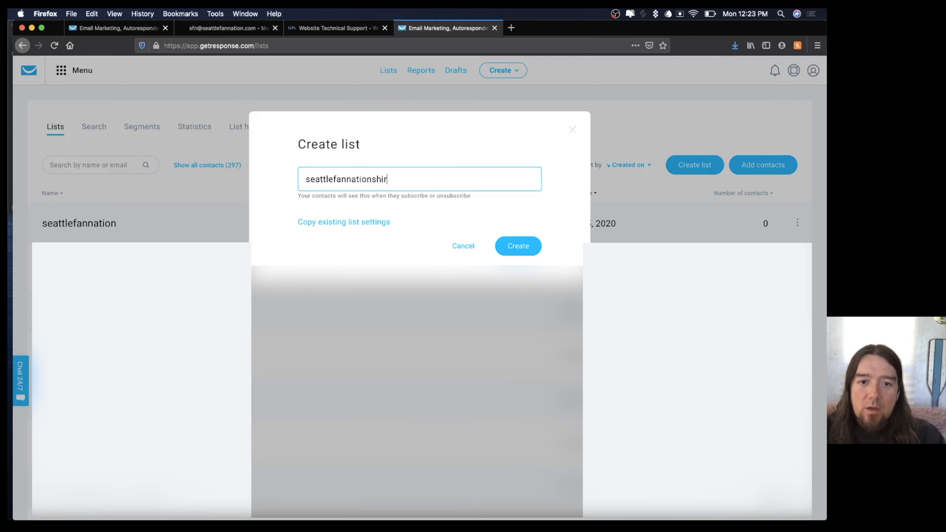
{"action": "type", "text": "t"}
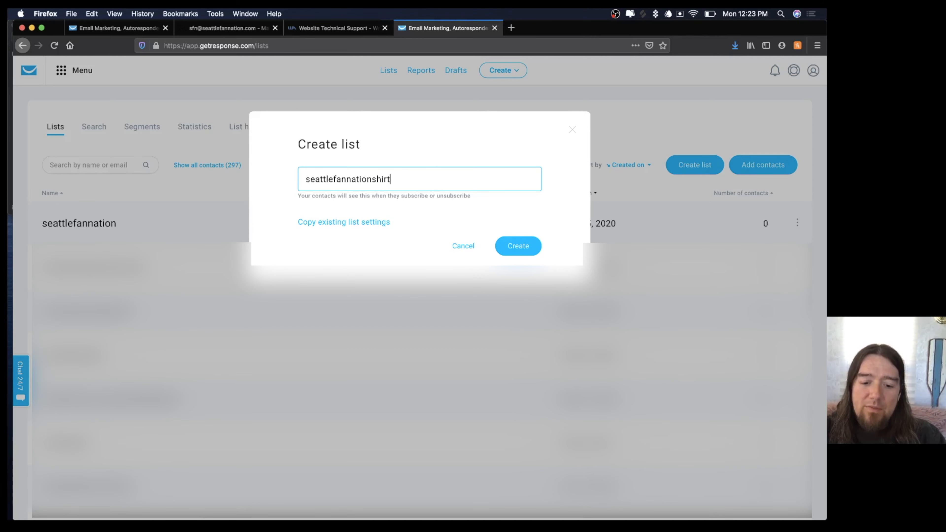
{"action": "type", "text": "buye"}
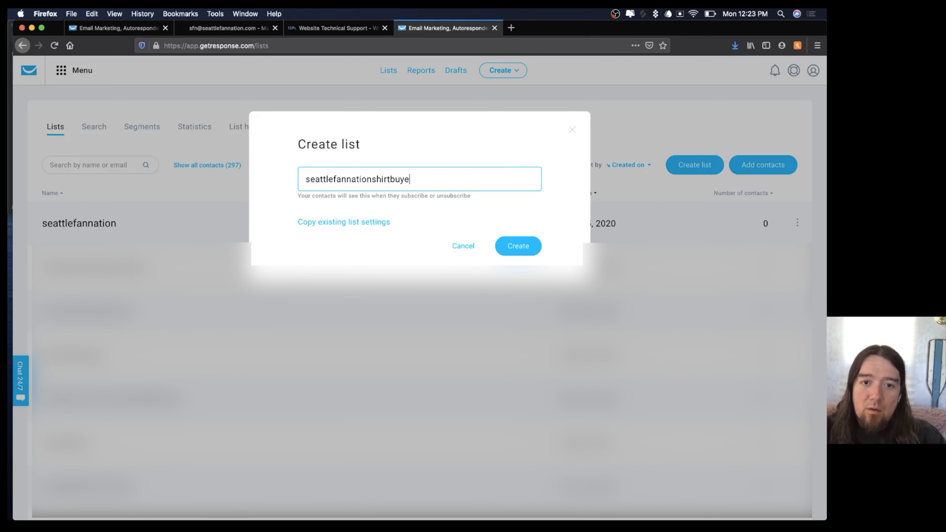
{"action": "type", "text": "r"}
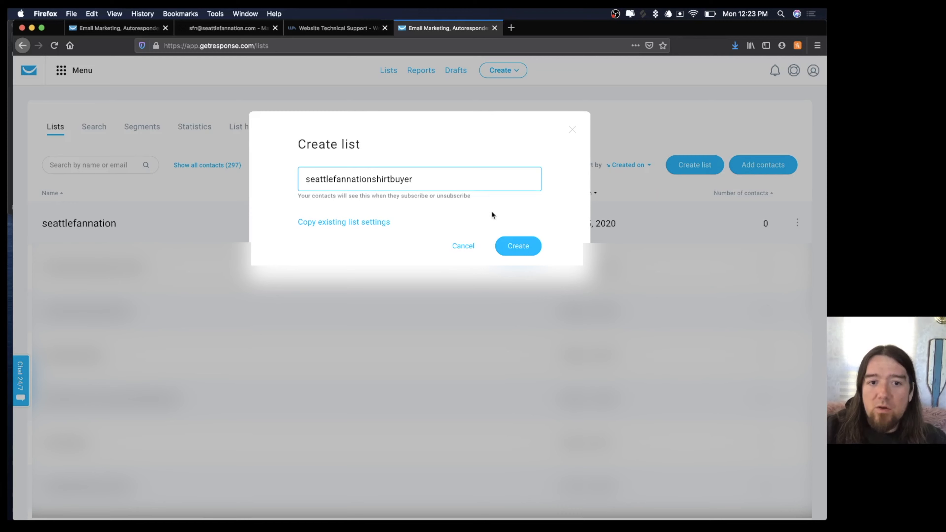
{"action": "left_click", "coordinate": [516, 247]}
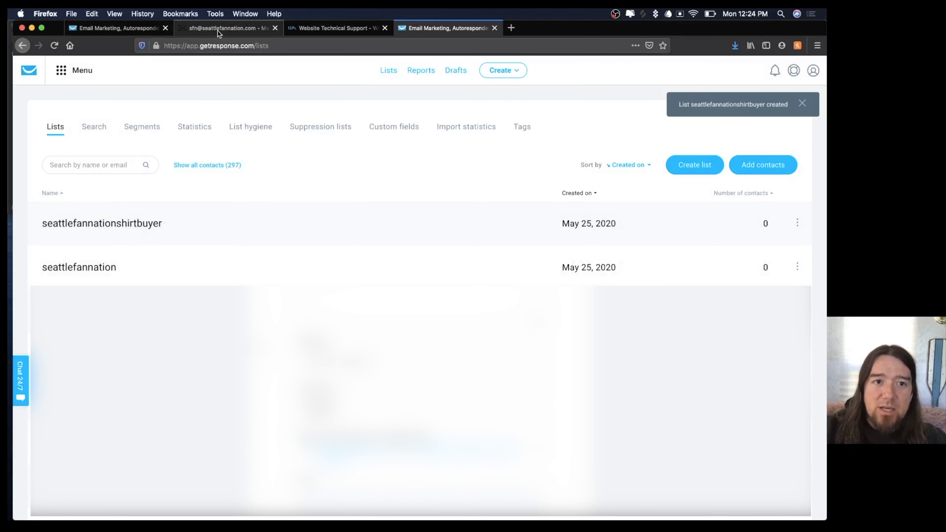
Switch to the auto-funnel tab and review the product form.
{"action": "left_click", "coordinate": [130, 26]}
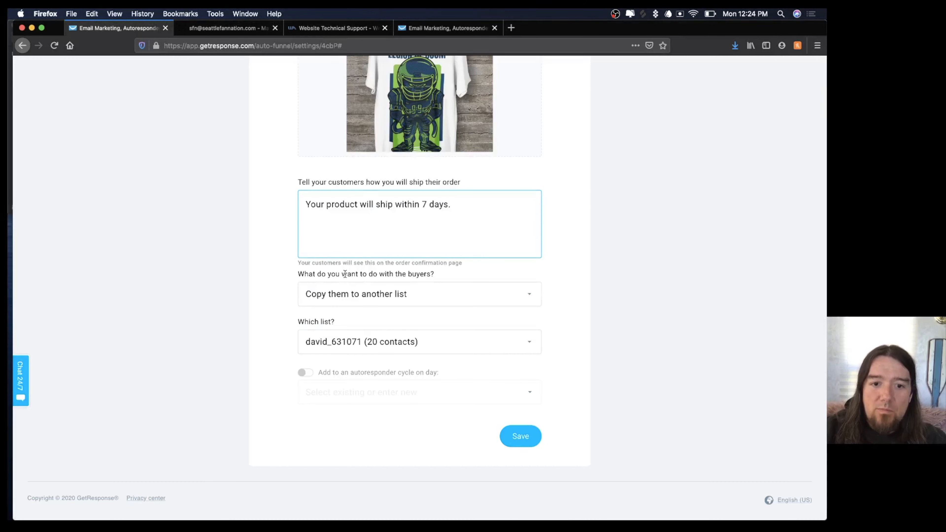
{"action": "scroll", "coordinate": [278, 282], "scroll_direction": "up", "scroll_amount": 3}
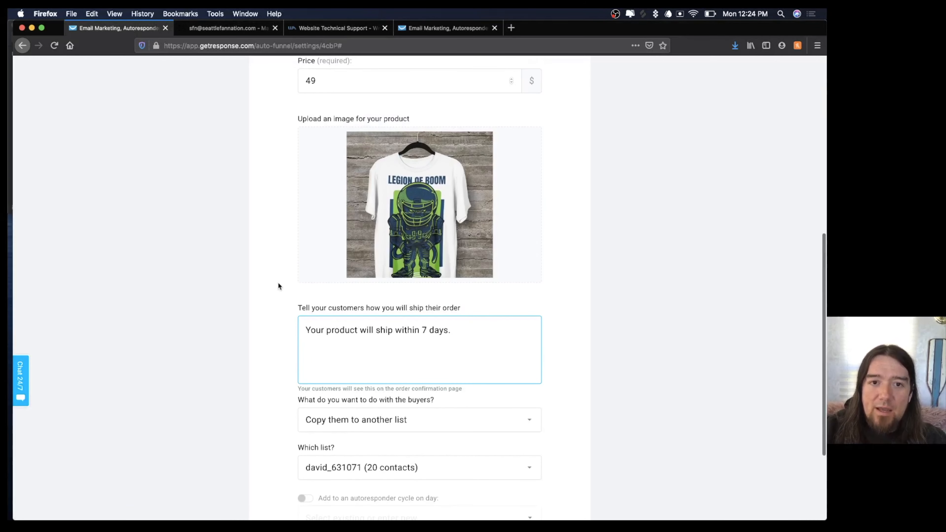
{"action": "scroll", "coordinate": [278, 282], "scroll_direction": "down", "scroll_amount": 3}
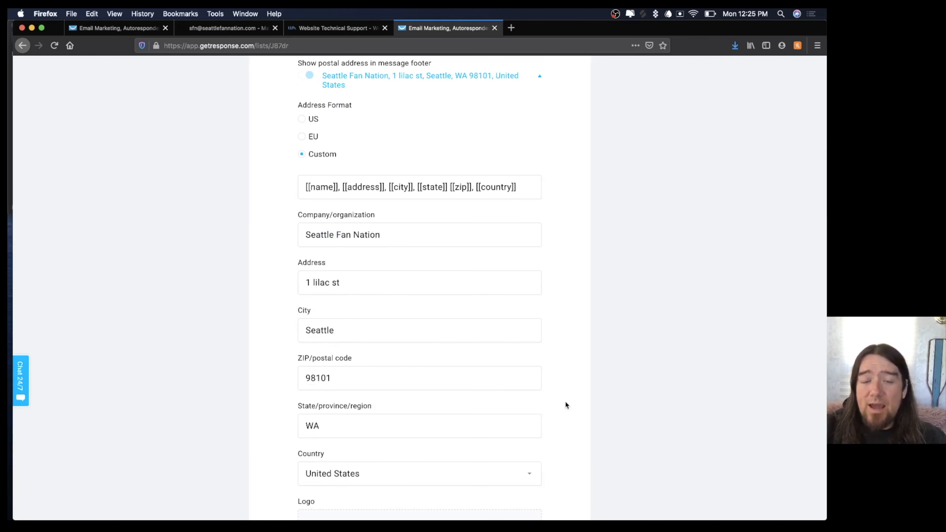
Save the seattlefannationshirtbuyer list's subscription settings with notifications on and double opt-in off.
{"action": "scroll", "coordinate": [566, 405], "scroll_direction": "down", "scroll_amount": 6}
{"action": "scroll", "coordinate": [565, 405], "scroll_direction": "up", "scroll_amount": 5}
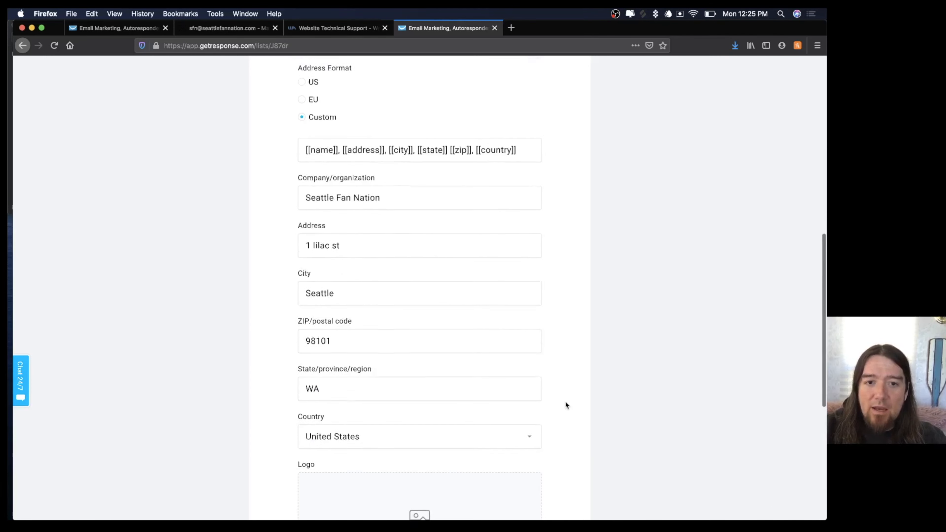
{"action": "scroll", "coordinate": [564, 401], "scroll_direction": "up", "scroll_amount": 10}
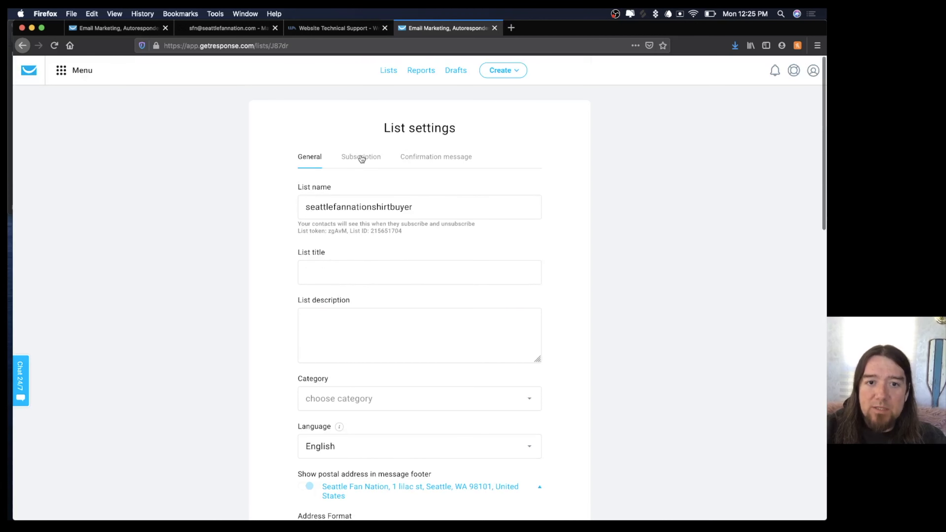
{"action": "left_click", "coordinate": [361, 158]}
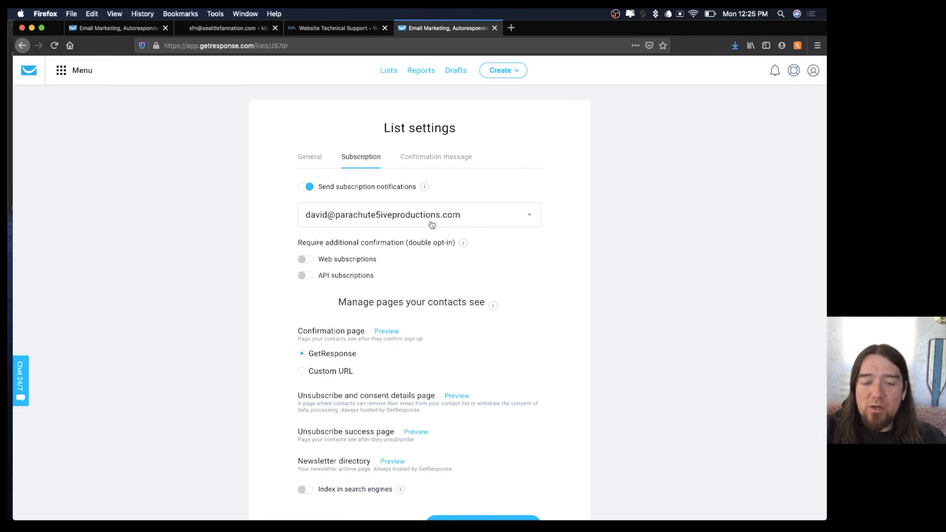
{"action": "scroll", "coordinate": [544, 298], "scroll_direction": "down", "scroll_amount": 3}
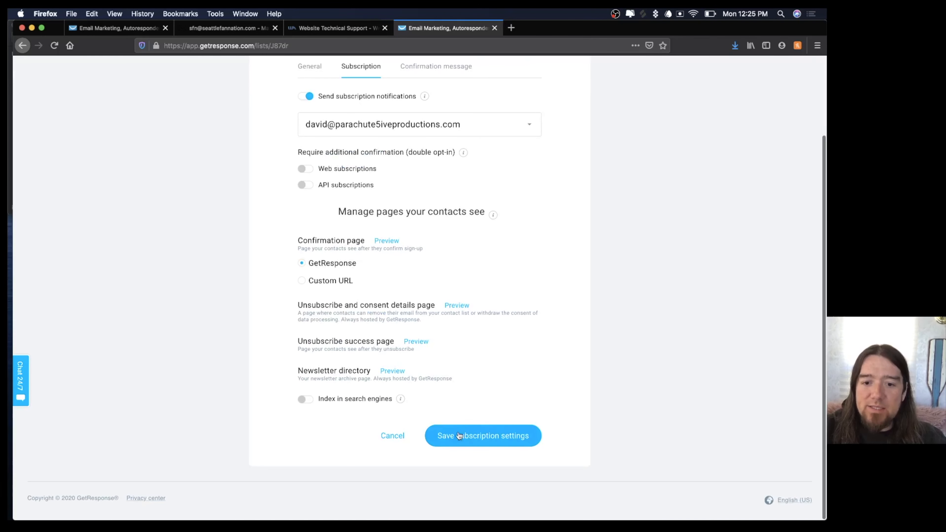
{"action": "left_click", "coordinate": [459, 435]}
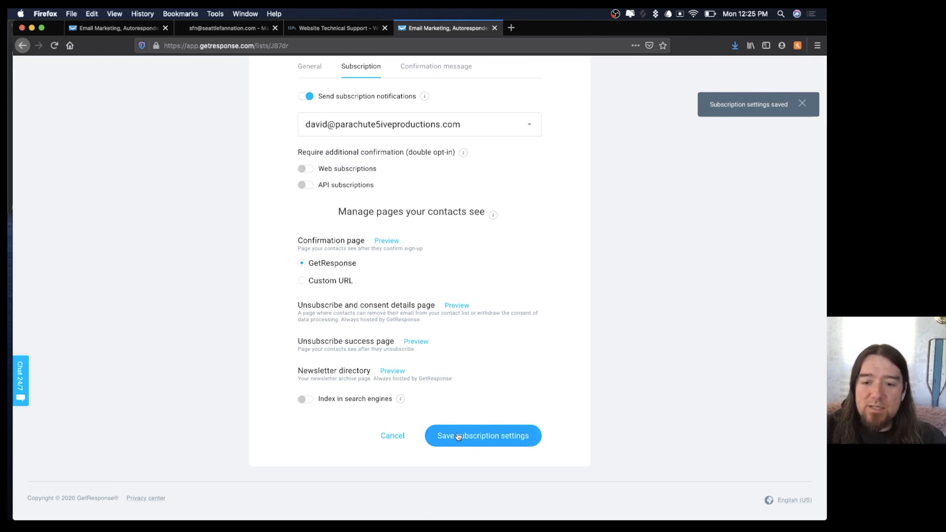
{"action": "scroll", "coordinate": [489, 229], "scroll_direction": "up", "scroll_amount": 3}
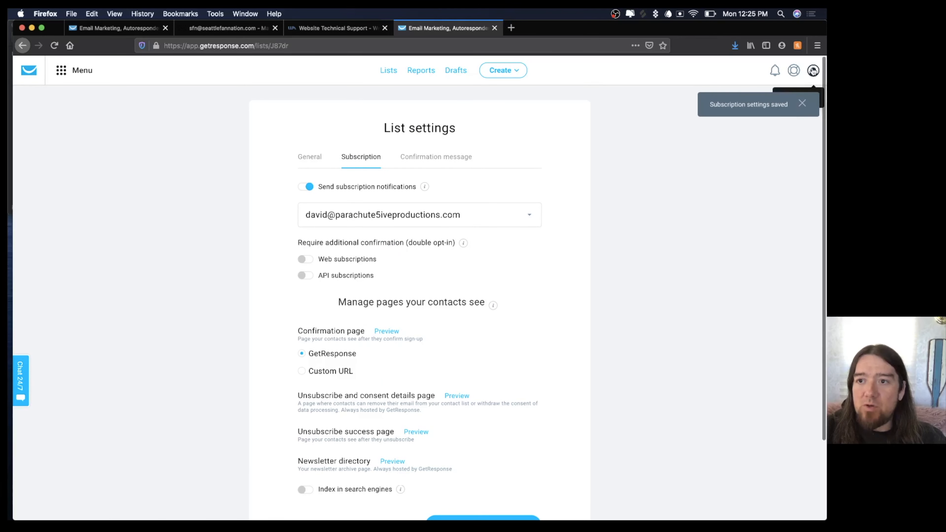
Go to the Email addresses page under Manage account.
{"action": "left_click", "coordinate": [813, 71]}
{"action": "left_click", "coordinate": [813, 71]}
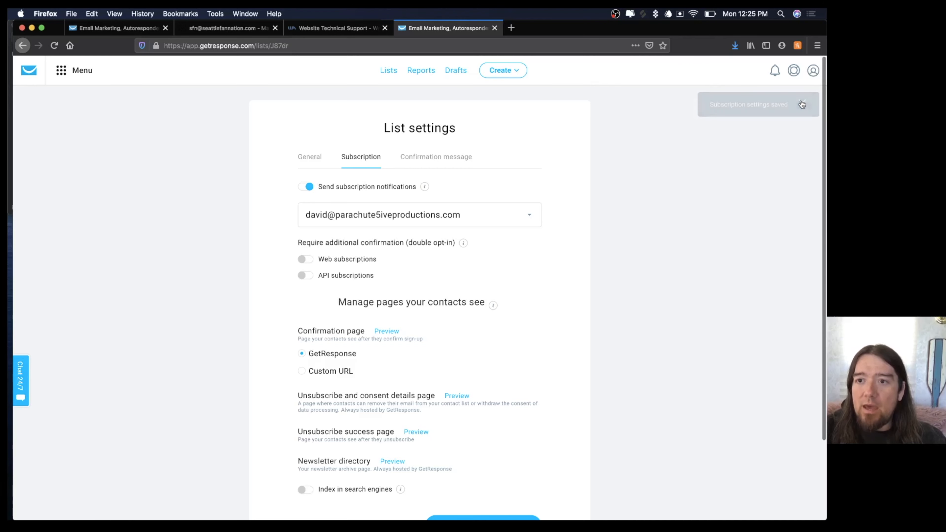
{"action": "left_click", "coordinate": [813, 76]}
{"action": "left_click", "coordinate": [776, 103]}
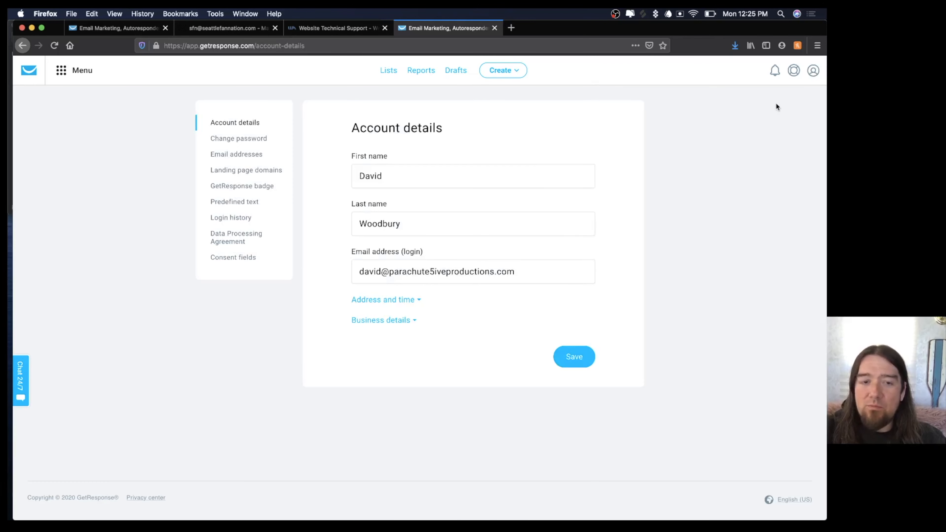
{"action": "left_click", "coordinate": [224, 155]}
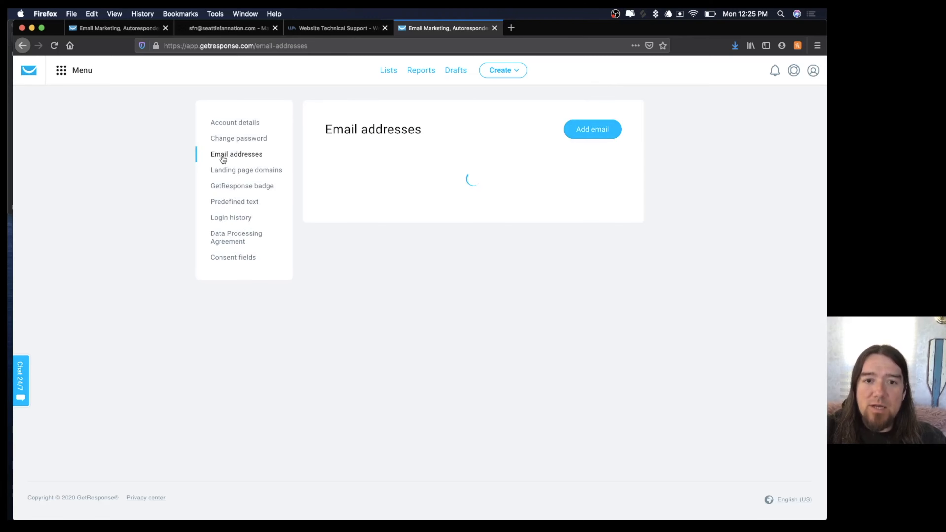
Add a Seattle Fan Nation sender address and expand the seattlefannation.com domain row.
{"action": "left_click", "coordinate": [587, 129]}
{"action": "left_click", "coordinate": [327, 195]}
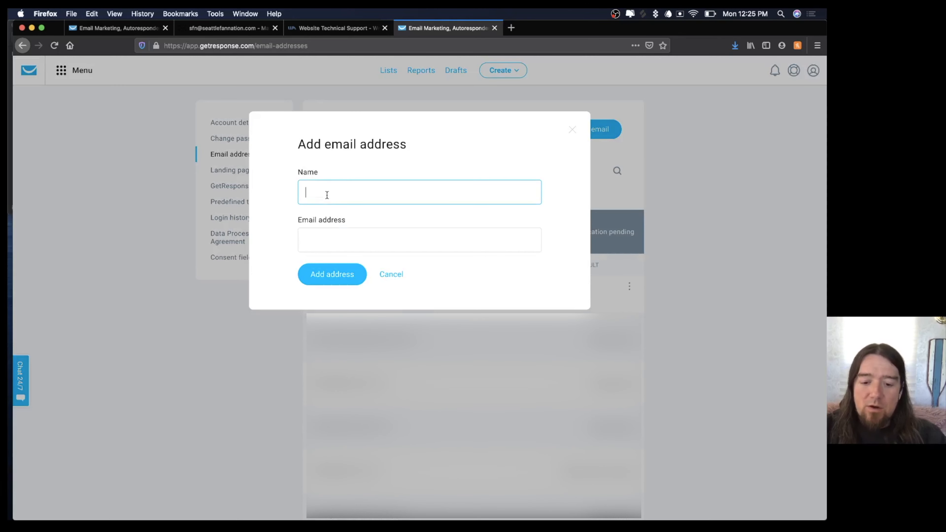
{"action": "type", "text": "Seattle Fan Nation"}
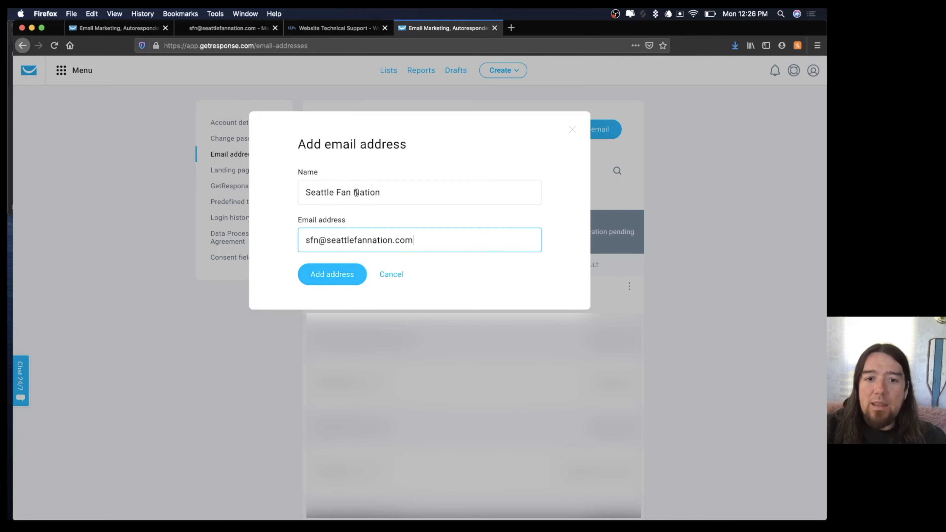
{"action": "left_click", "coordinate": [319, 272]}
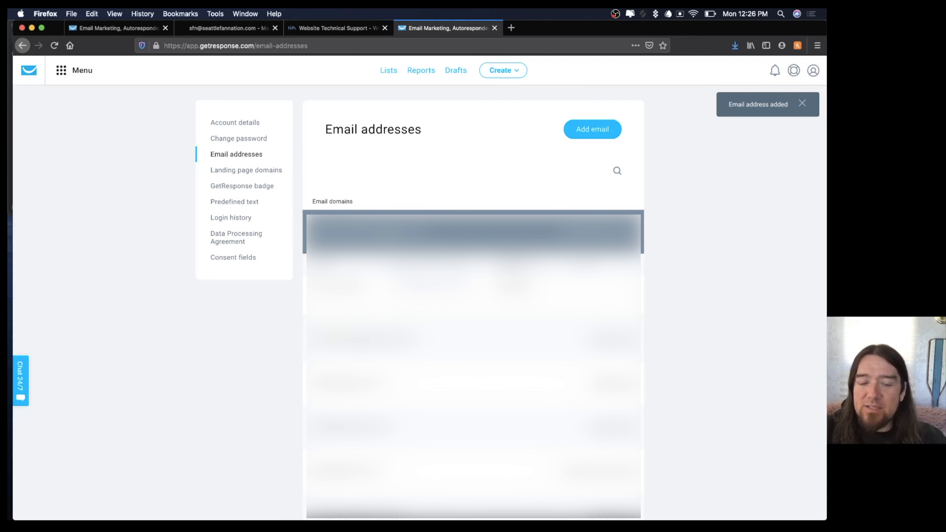
{"action": "scroll", "coordinate": [408, 319], "scroll_direction": "down", "scroll_amount": 5}
{"action": "left_click", "coordinate": [396, 318]}
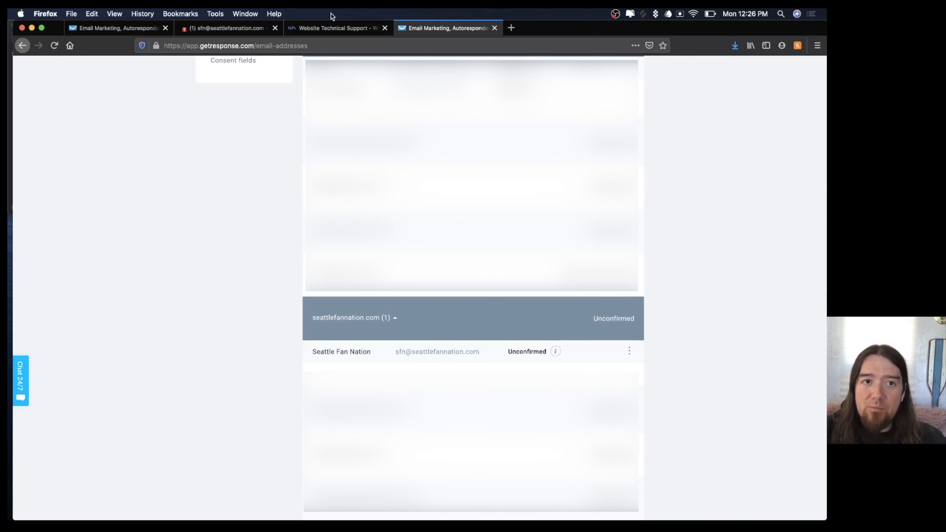
Confirm the Seattle Fan Nation sender address from GetResponse's verification email in the webmail inbox.
{"action": "left_click", "coordinate": [237, 32]}
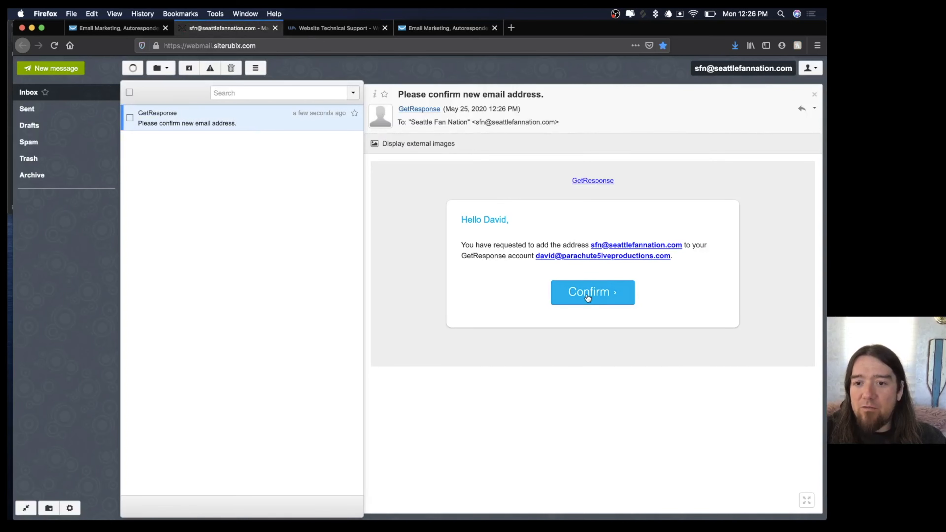
{"action": "left_click", "coordinate": [588, 294]}
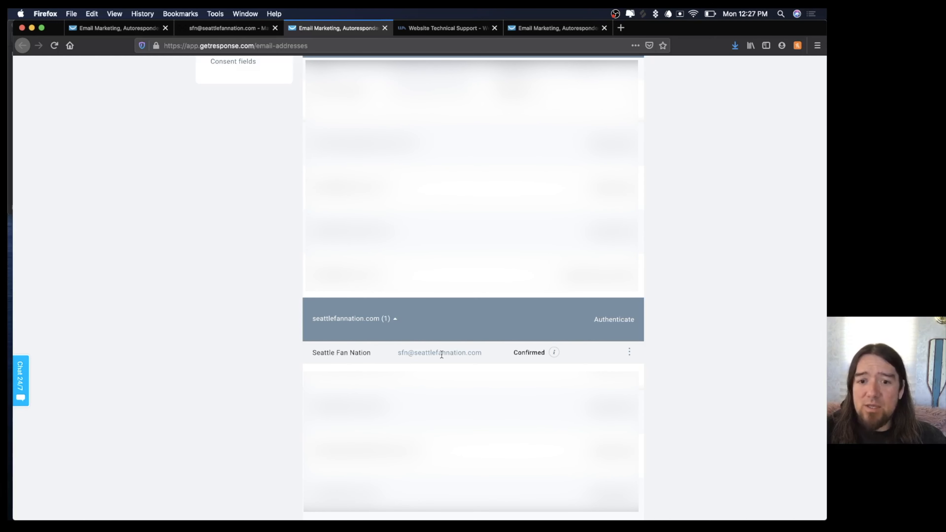
Show and select the DKIM TXT record instructions for seattlefannation.com, then go to Website Technical Support.
{"action": "left_click", "coordinate": [608, 320]}
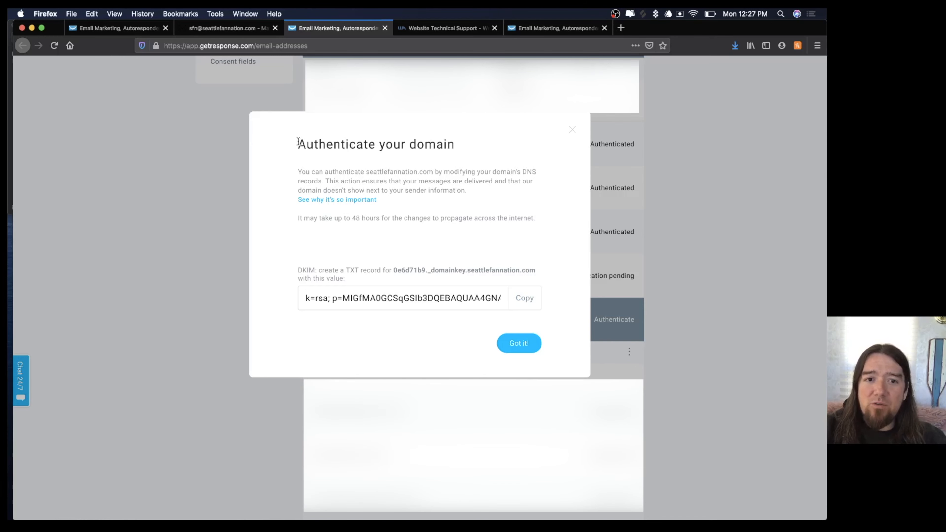
{"action": "left_click_drag", "start_coordinate": [298, 144], "coordinate": [358, 282]}
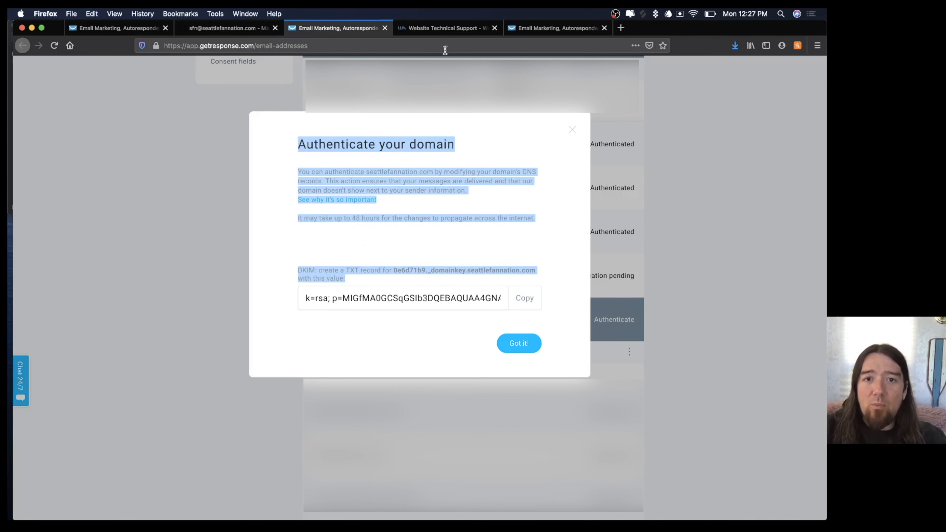
{"action": "left_click", "coordinate": [446, 29]}
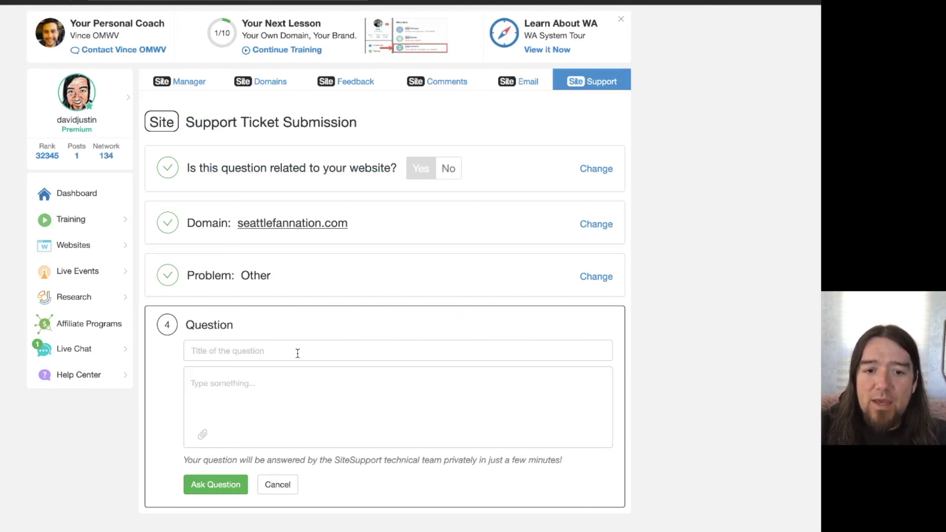
Begin the support ticket's question title for the seattlefannation.com domain.
{"action": "left_click", "coordinate": [287, 354]}
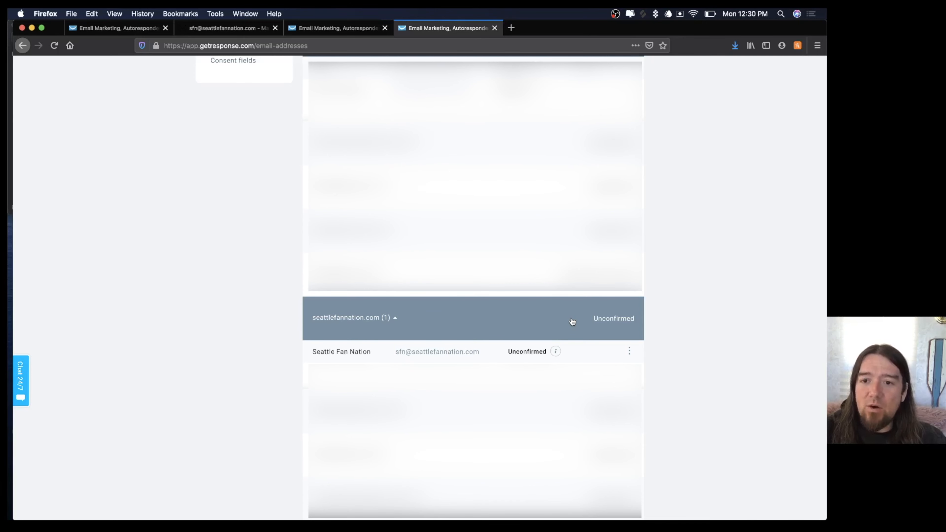
Close the duplicate tab and review the seattlefannation list's settings from Lists.
{"action": "key", "text": "super+w"}
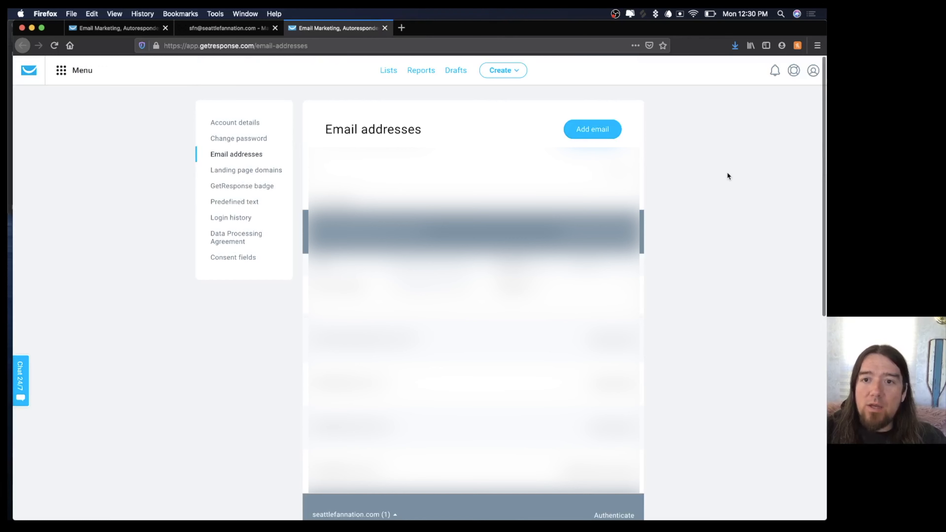
{"action": "left_click", "coordinate": [388, 71]}
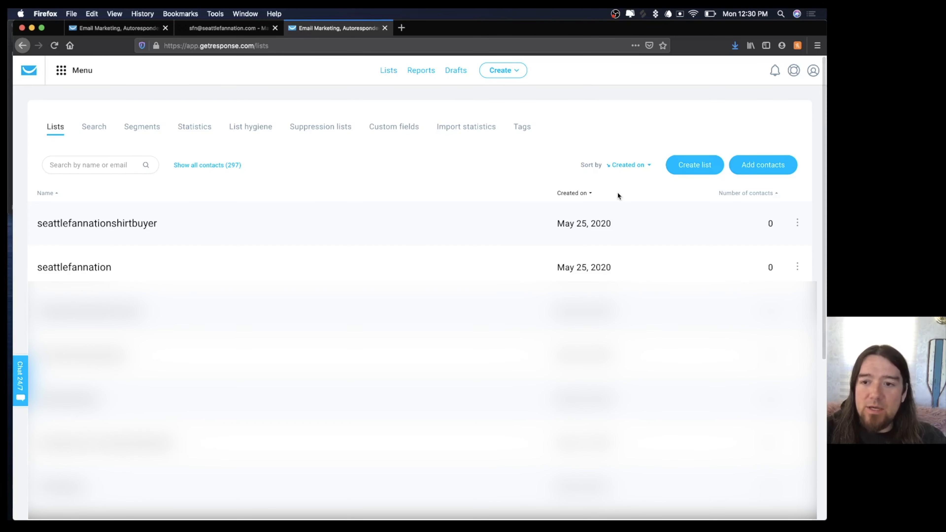
{"action": "left_click", "coordinate": [794, 261]}
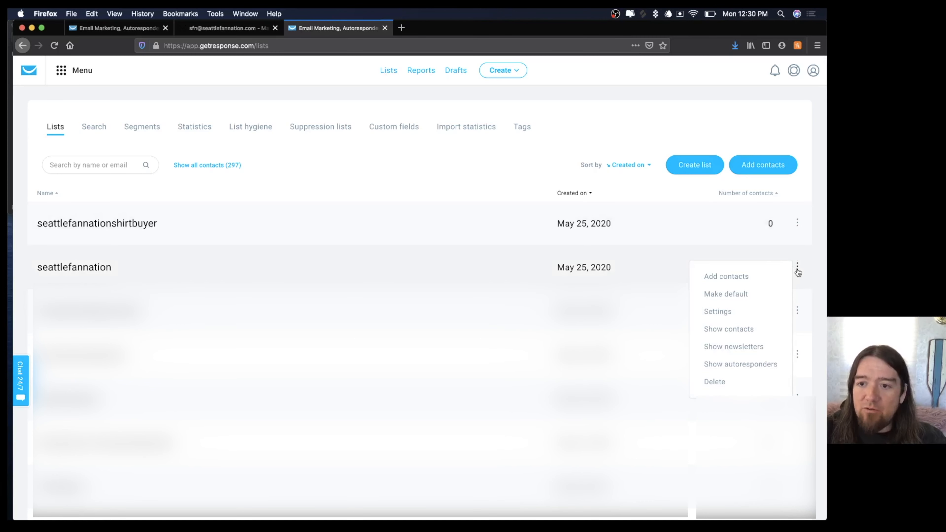
{"action": "left_click", "coordinate": [716, 313]}
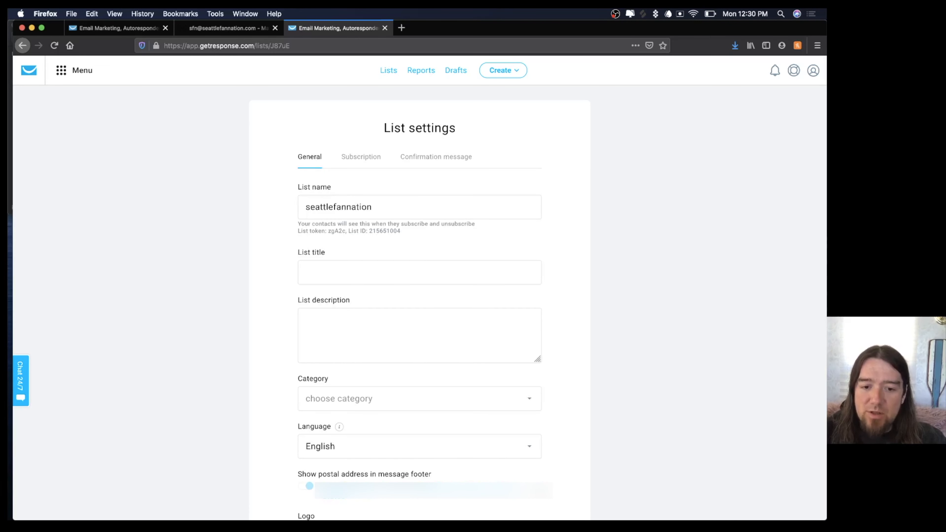
{"action": "scroll", "coordinate": [541, 493], "scroll_direction": "down", "scroll_amount": 3}
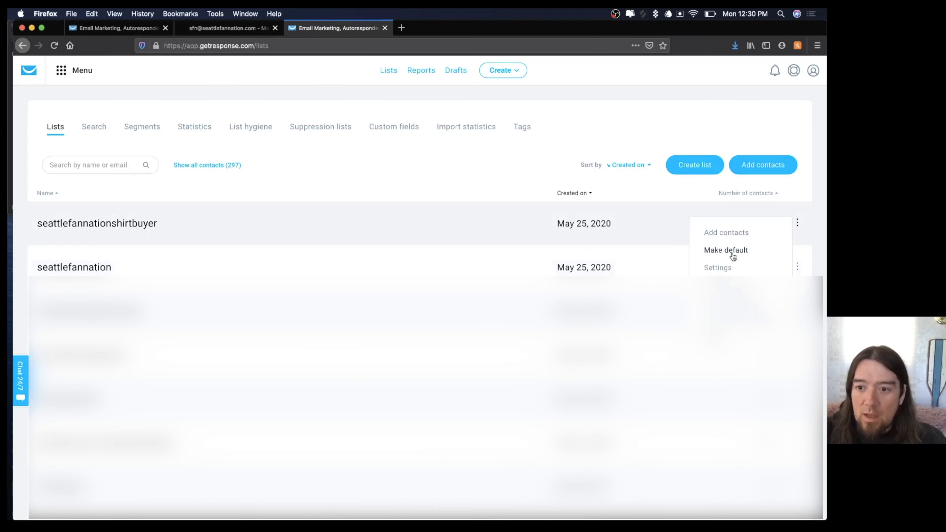
Save the seattlefannationshirtbuyer list's general settings with the Seattle Fan Nation footer address.
{"action": "left_click", "coordinate": [719, 268]}
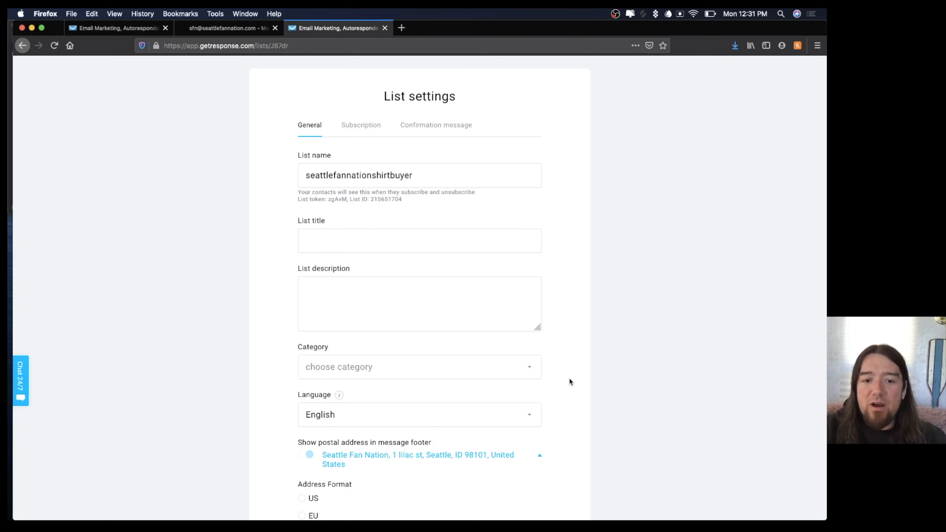
{"action": "scroll", "coordinate": [569, 377], "scroll_direction": "down", "scroll_amount": 3}
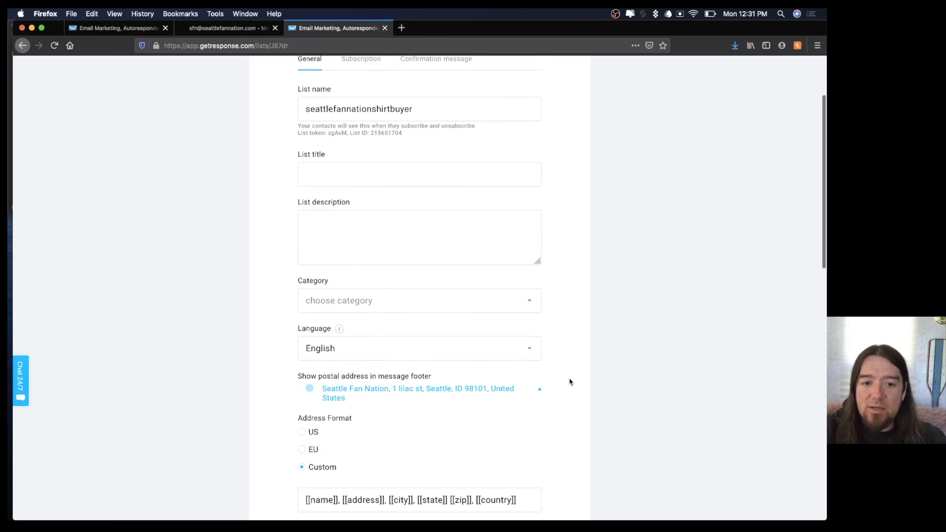
{"action": "scroll", "coordinate": [569, 381], "scroll_direction": "up", "scroll_amount": 3}
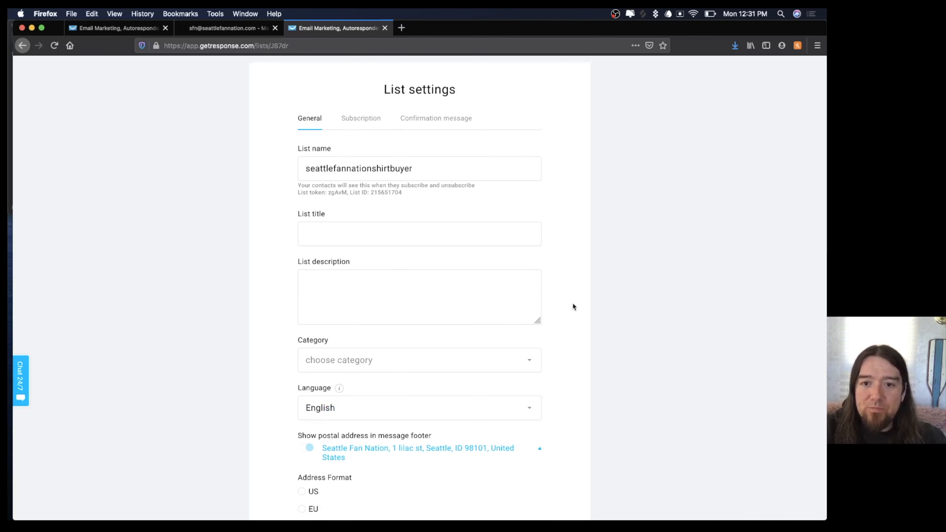
{"action": "scroll", "coordinate": [572, 309], "scroll_direction": "down", "scroll_amount": 7}
{"action": "scroll", "coordinate": [447, 352], "scroll_direction": "down", "scroll_amount": 15}
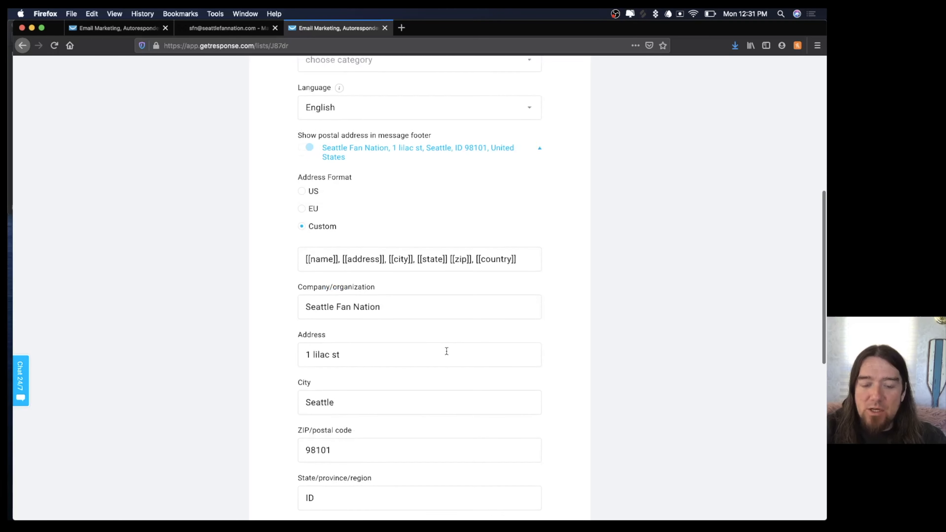
{"action": "scroll", "coordinate": [447, 352], "scroll_direction": "down", "scroll_amount": 8}
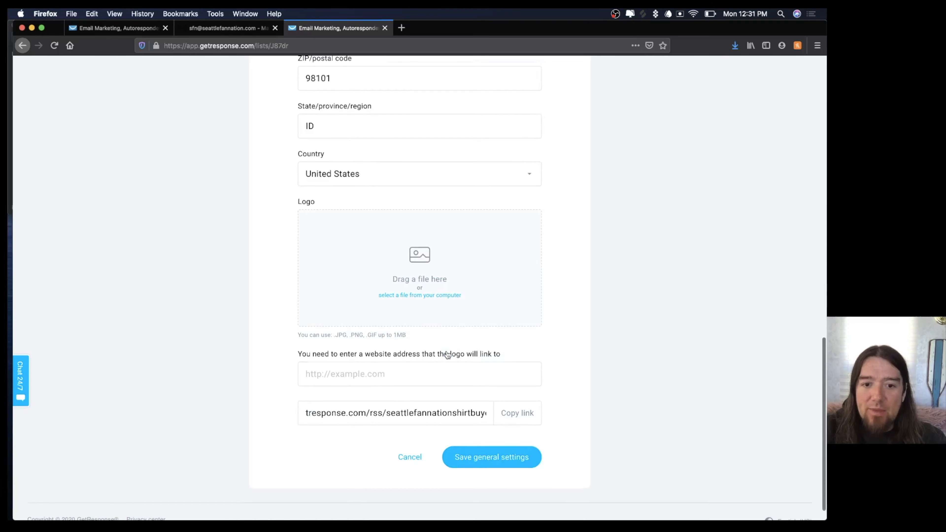
{"action": "left_click", "coordinate": [477, 460]}
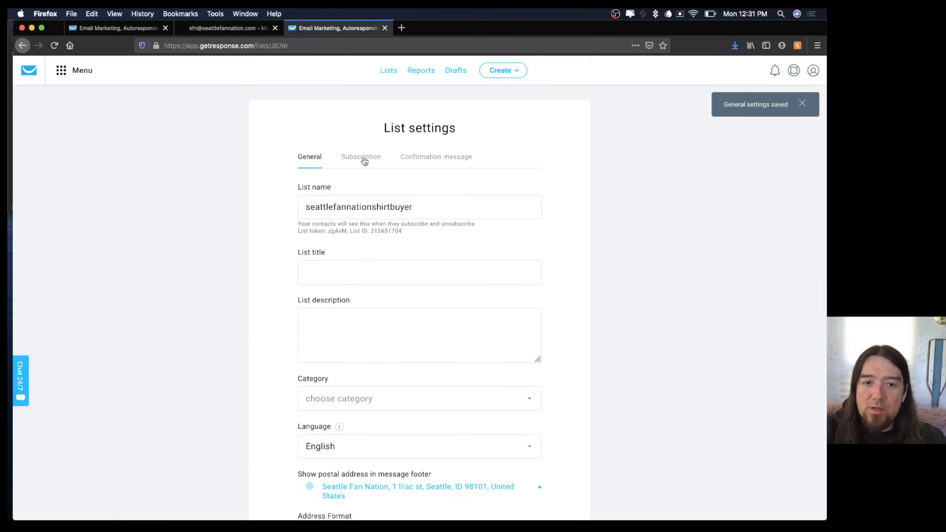
{"action": "left_click", "coordinate": [373, 159]}
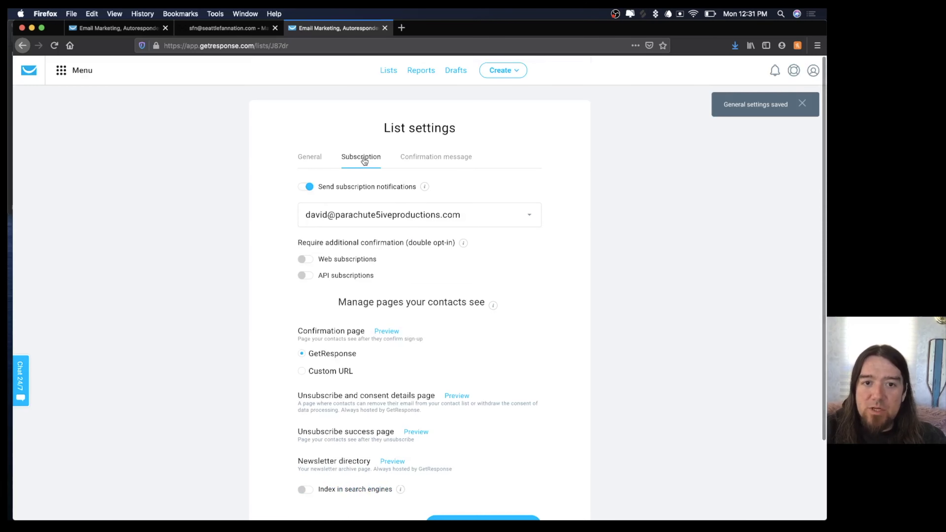
Send the shirt-buyer list's subscription notifications to the Seattle Fan Nation address.
{"action": "left_click", "coordinate": [485, 223]}
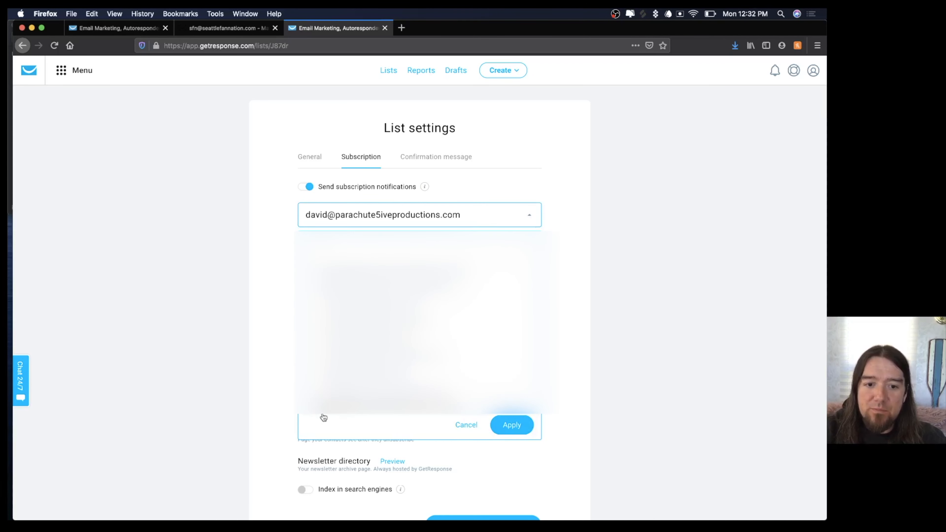
{"action": "left_click", "coordinate": [354, 342]}
{"action": "scroll", "coordinate": [354, 342], "scroll_direction": "down", "scroll_amount": 3}
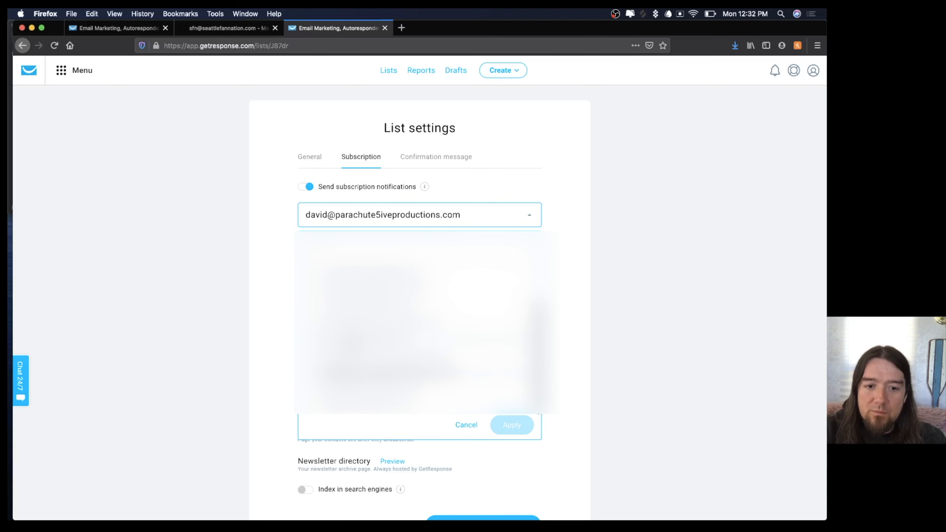
{"action": "left_click", "coordinate": [314, 411]}
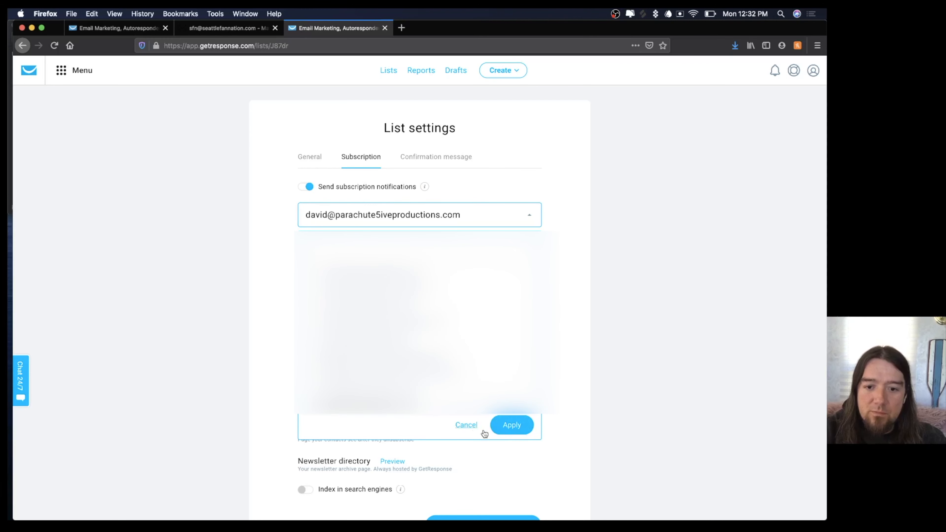
{"action": "left_click", "coordinate": [502, 431]}
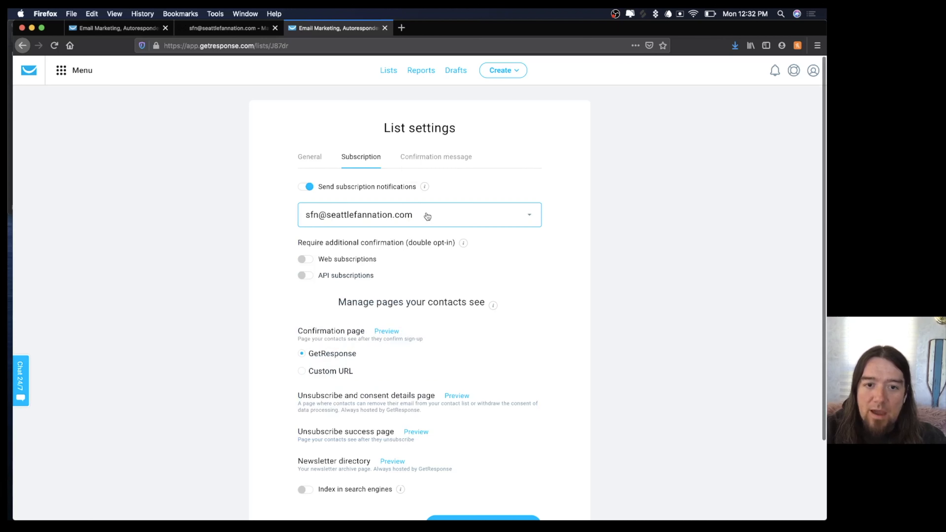
{"action": "left_click", "coordinate": [430, 159]}
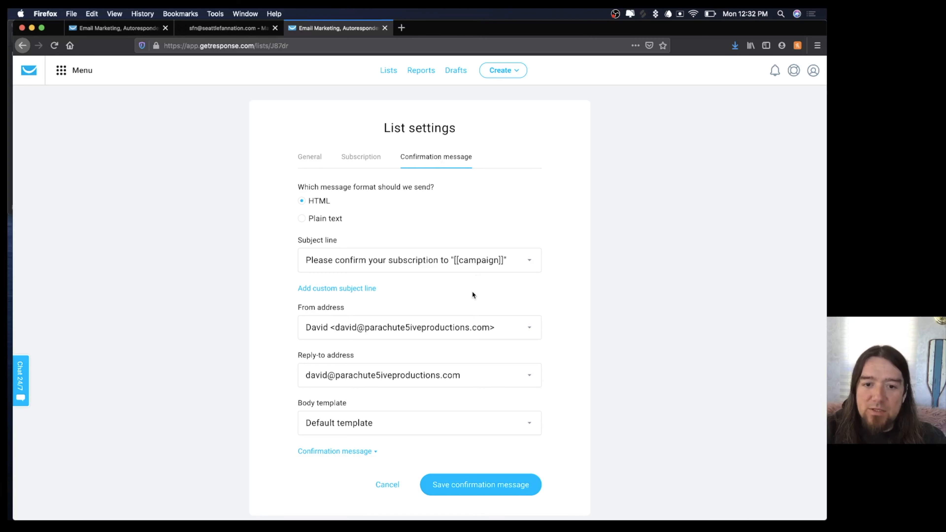
Save the list's confirmation message, sent from the Seattle Fan Nation address.
{"action": "scroll", "coordinate": [471, 291], "scroll_direction": "down", "scroll_amount": 2}
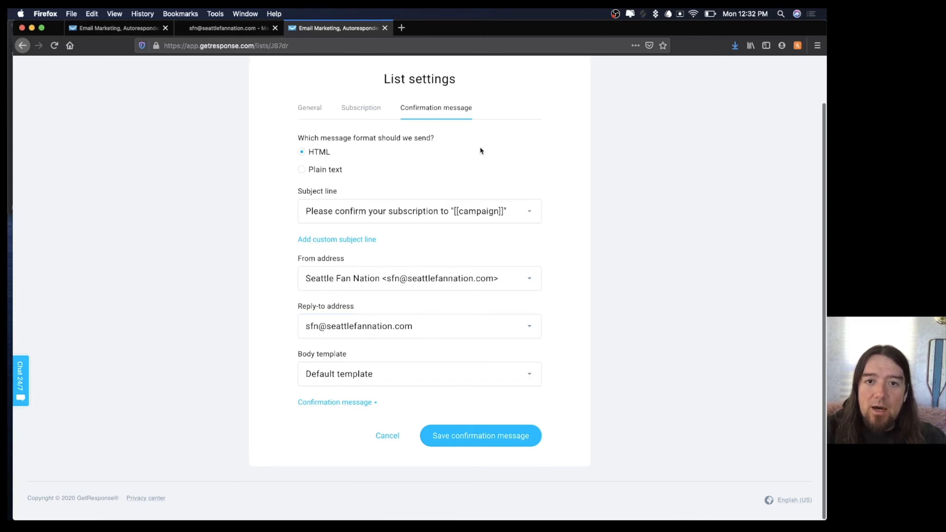
{"action": "scroll", "coordinate": [481, 149], "scroll_direction": "up", "scroll_amount": 2}
{"action": "left_click", "coordinate": [464, 487]}
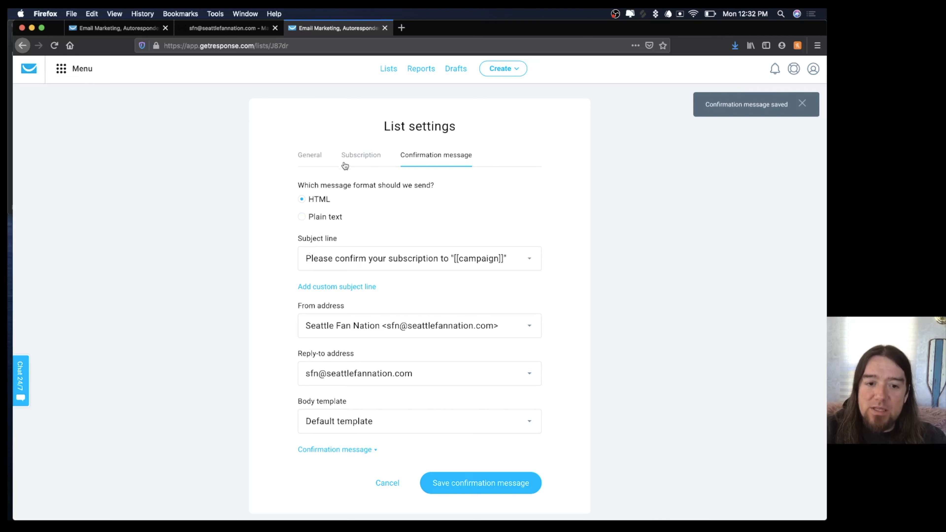
{"action": "left_click", "coordinate": [360, 154]}
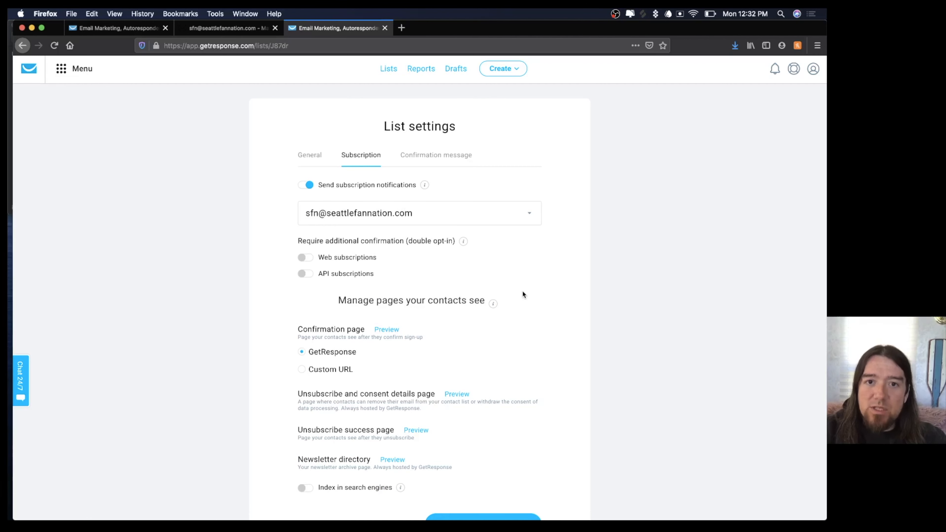
Finish the shipping text and save the funnel's shipping and buyer settings.
{"action": "left_click", "coordinate": [90, 30]}
{"action": "left_click", "coordinate": [559, 331]}
{"action": "scroll", "coordinate": [559, 332], "scroll_direction": "up", "scroll_amount": 5}
{"action": "scroll", "coordinate": [559, 332], "scroll_direction": "down", "scroll_amount": 5}
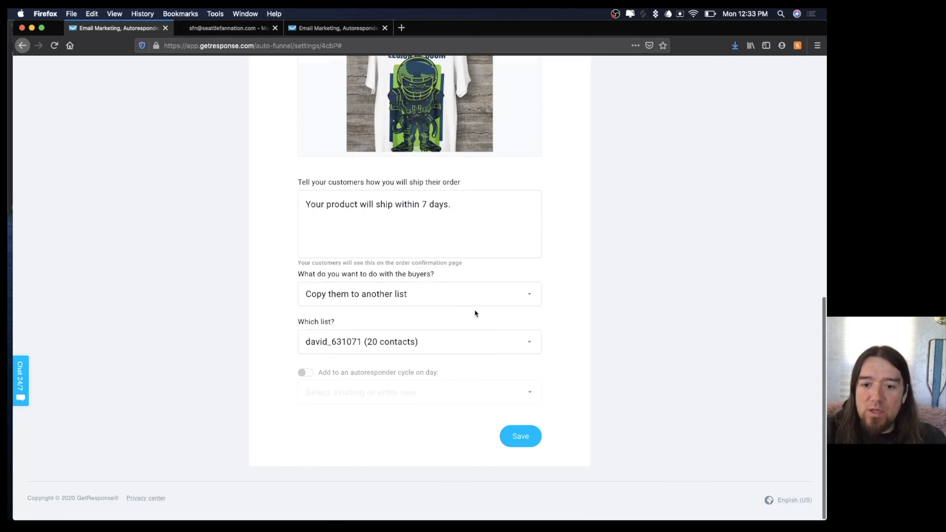
{"action": "left_click", "coordinate": [521, 437]}
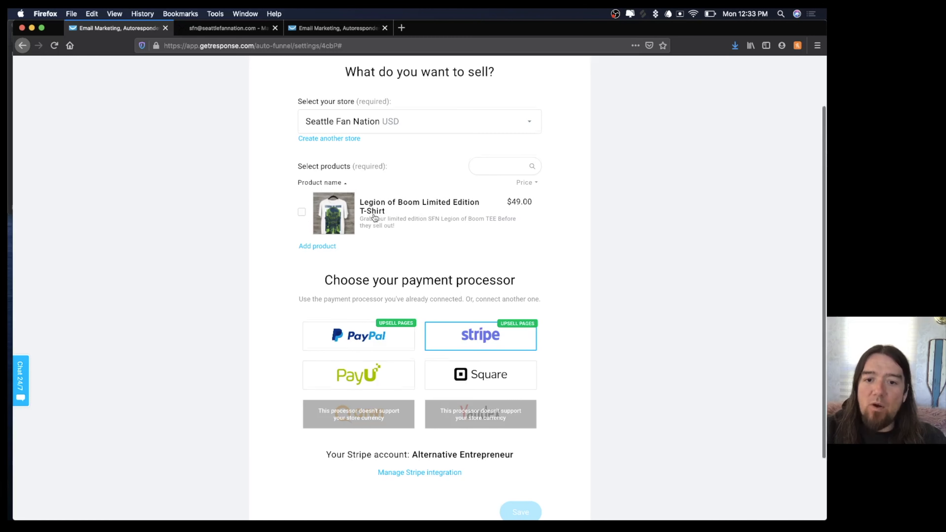
Save the funnel with the Legion of Boom Limited Edition T-Shirt and Stripe.
{"action": "scroll", "coordinate": [373, 213], "scroll_direction": "down", "scroll_amount": 2}
{"action": "mouse_move", "coordinate": [483, 260]}
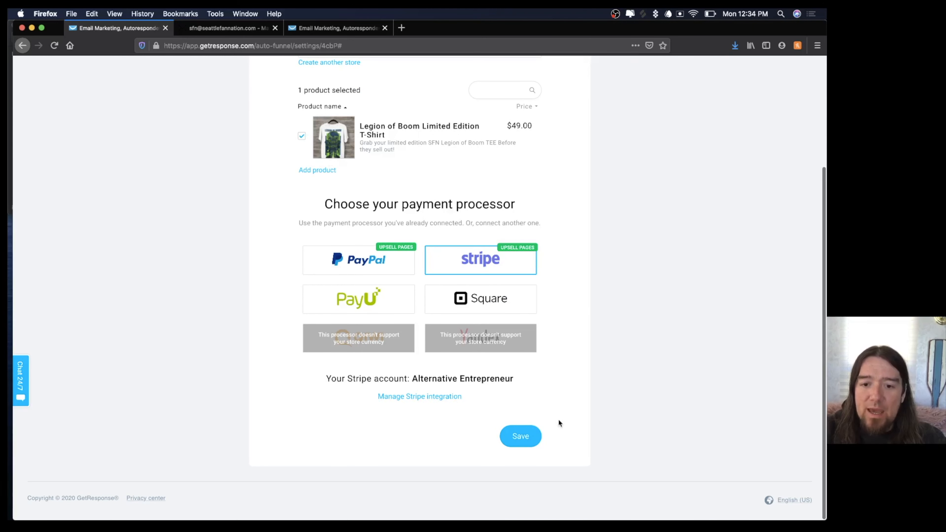
{"action": "left_click", "coordinate": [520, 436]}
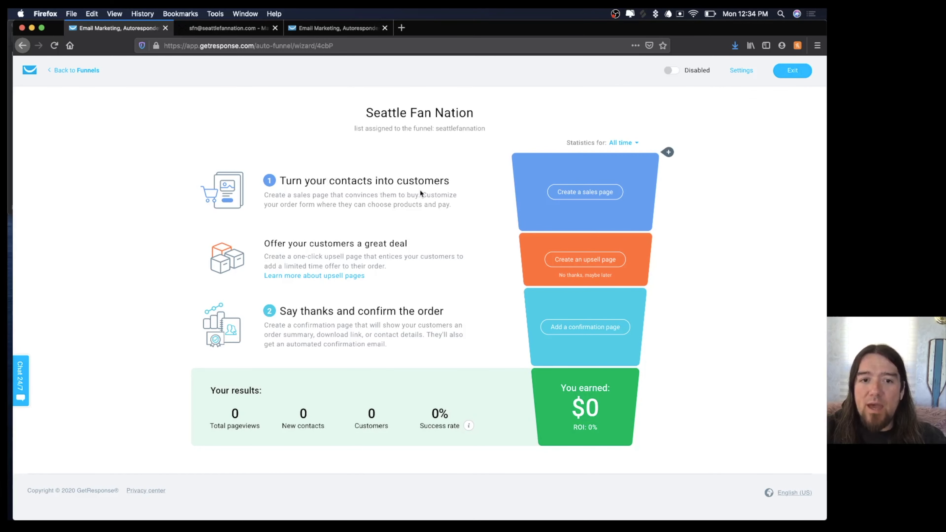
Create the sales page from the Physical product Retail accessories template.
{"action": "left_click", "coordinate": [567, 191]}
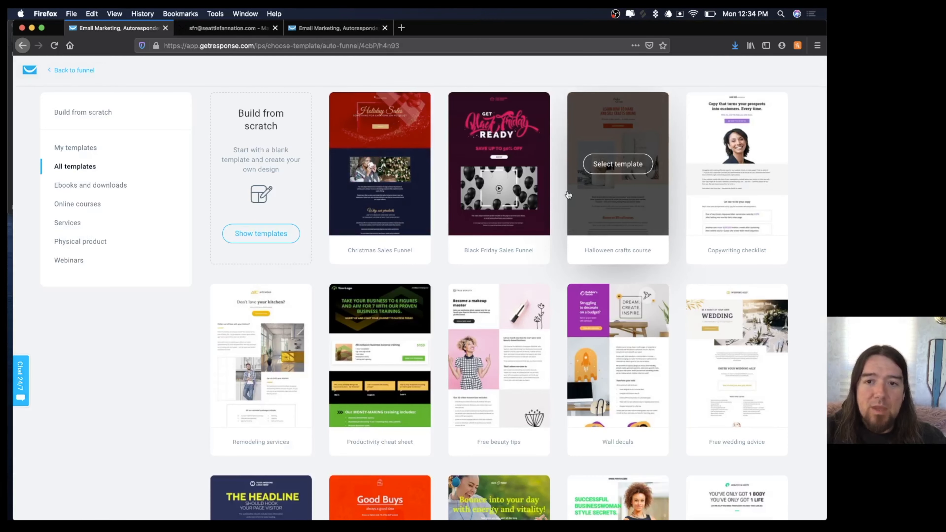
{"action": "scroll", "coordinate": [568, 194], "scroll_direction": "down", "scroll_amount": 3}
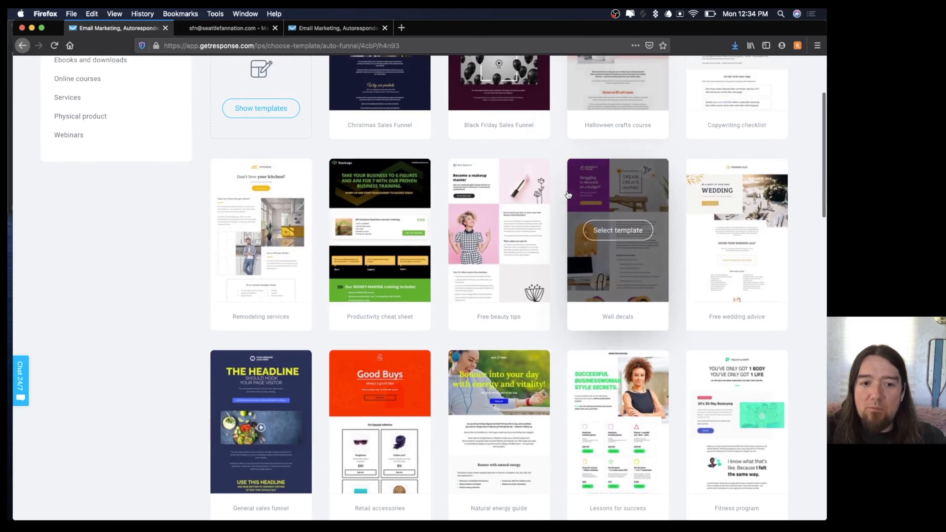
{"action": "scroll", "coordinate": [595, 260], "scroll_direction": "up", "scroll_amount": 3}
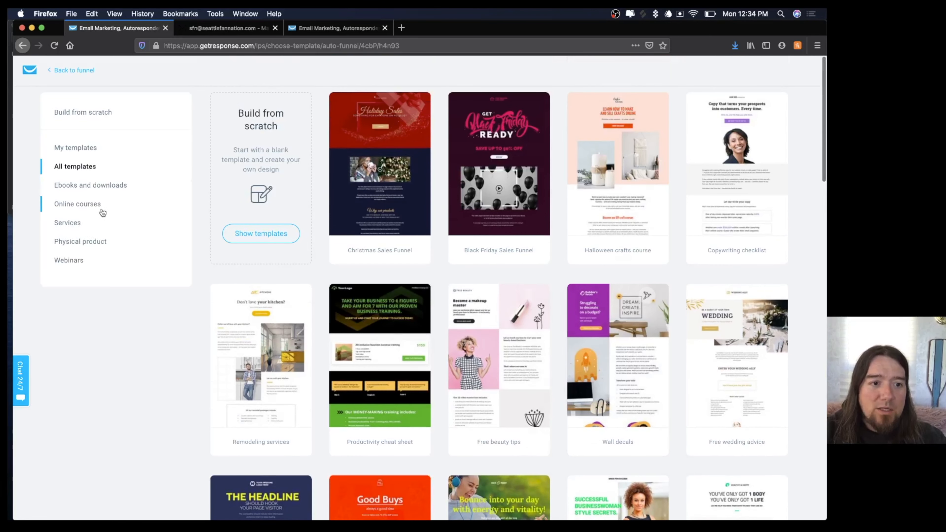
{"action": "left_click", "coordinate": [83, 242]}
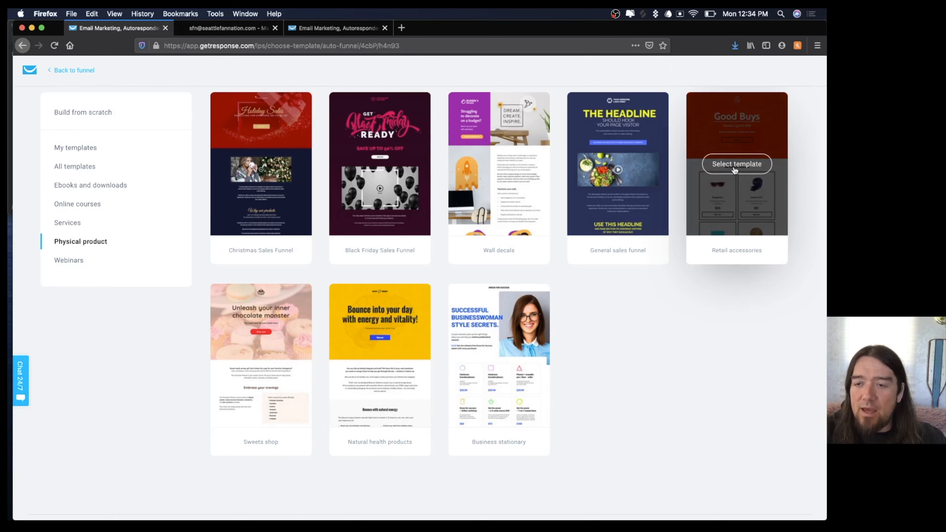
{"action": "left_click", "coordinate": [734, 165]}
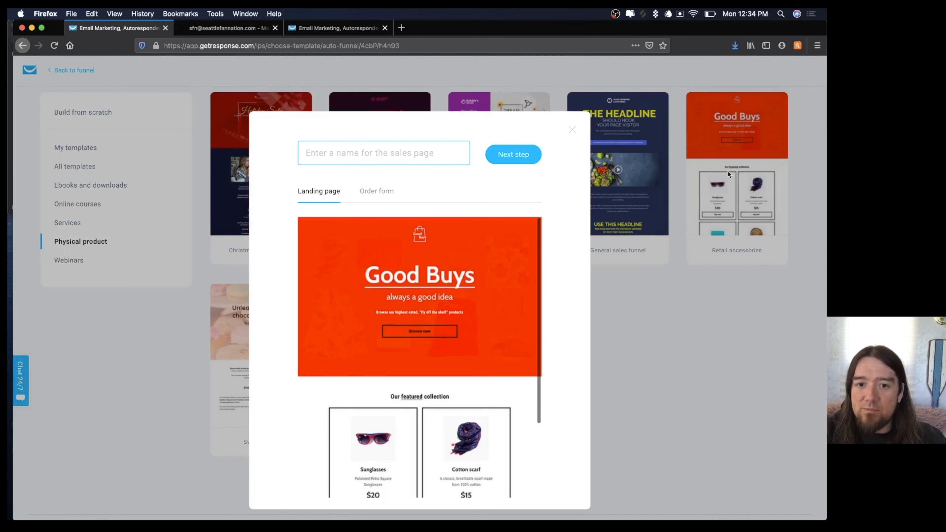
Name the sales page 'Seattle Fan Nation Shop' and take the Good Buys landing page into the editor.
{"action": "type", "text": "Seattle Fan Nation Shop"}
{"action": "left_click", "coordinate": [376, 191]}
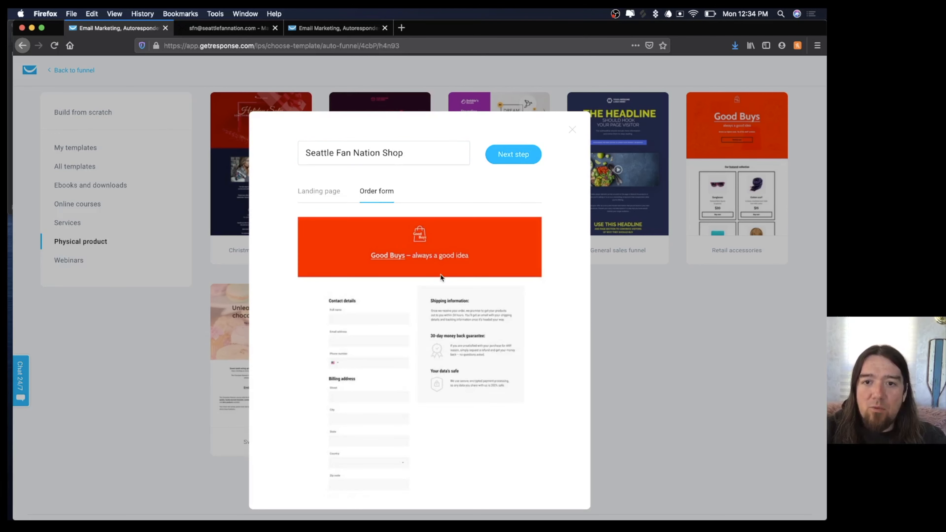
{"action": "scroll", "coordinate": [440, 275], "scroll_direction": "down", "scroll_amount": 5}
{"action": "scroll", "coordinate": [440, 276], "scroll_direction": "up", "scroll_amount": 5}
{"action": "left_click", "coordinate": [318, 192]}
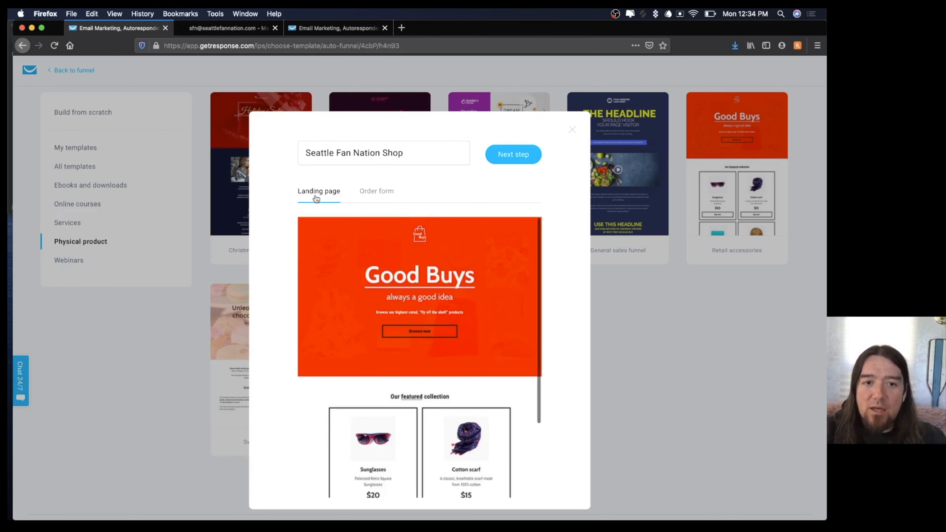
{"action": "left_click", "coordinate": [518, 155]}
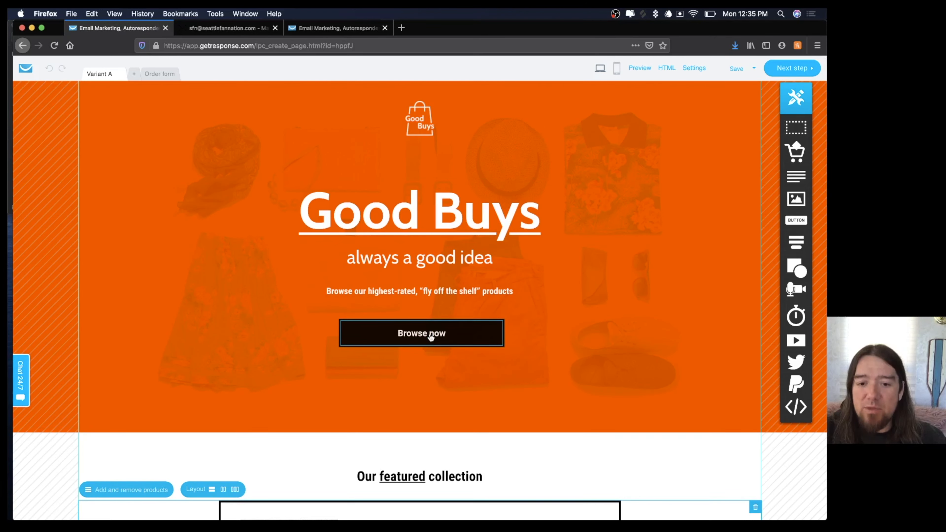
Select the shopping-bag logo at the top of the Good Buys hero and choose to replace its image.
{"action": "scroll", "coordinate": [431, 336], "scroll_direction": "down", "scroll_amount": 6}
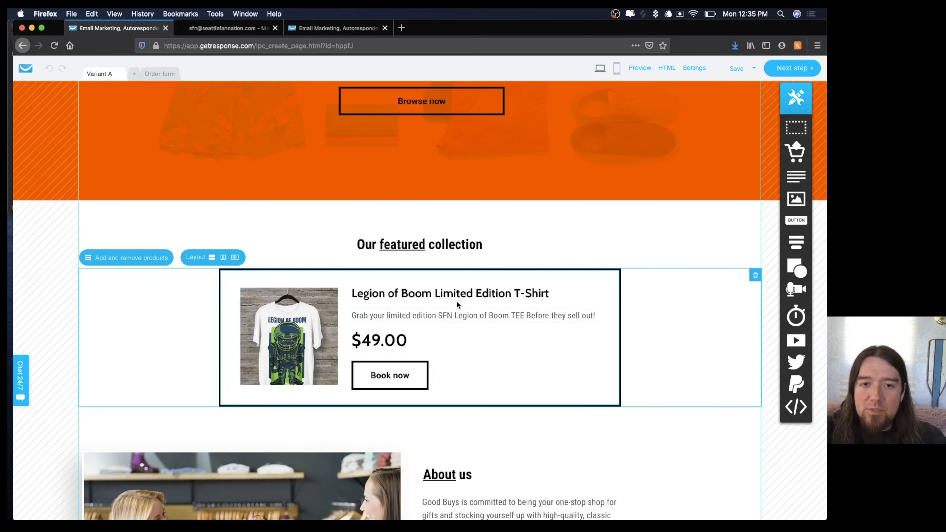
{"action": "scroll", "coordinate": [456, 301], "scroll_direction": "up", "scroll_amount": 5}
{"action": "scroll", "coordinate": [457, 301], "scroll_direction": "up", "scroll_amount": 2}
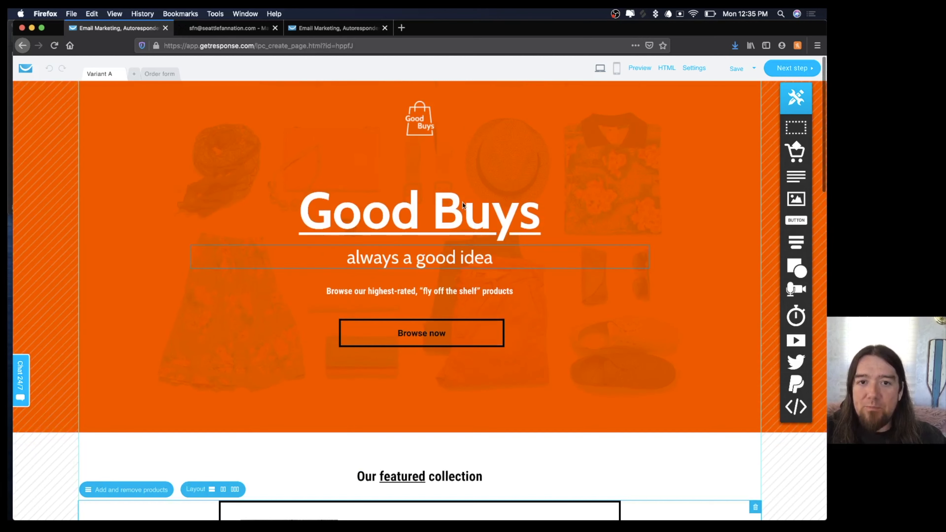
{"action": "left_click", "coordinate": [416, 114]}
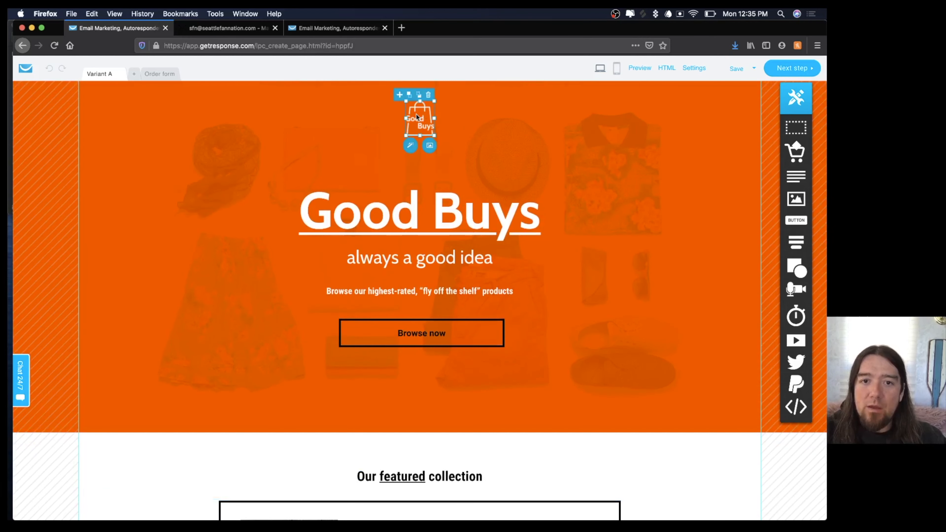
{"action": "left_click", "coordinate": [429, 147]}
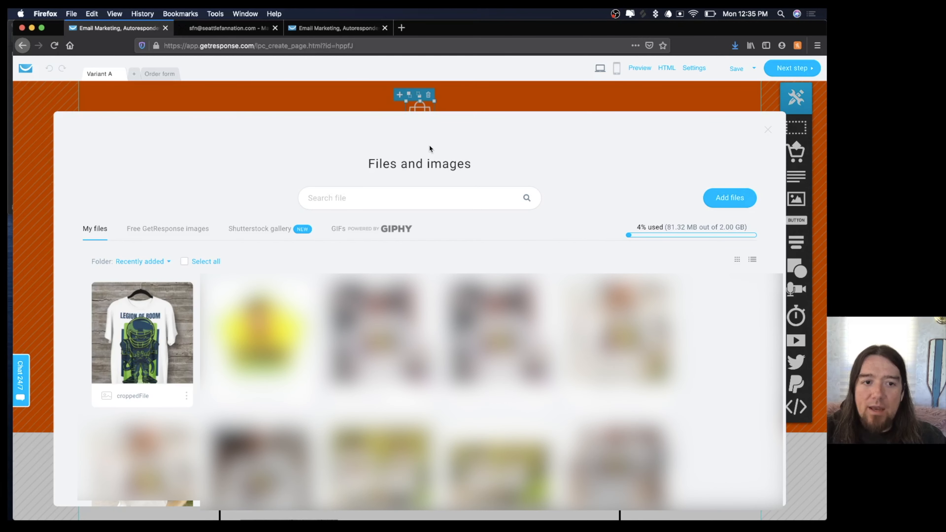
Upload seattle fan nation logo.png plus more photos, then use the logo in the hero.
{"action": "left_click", "coordinate": [712, 194]}
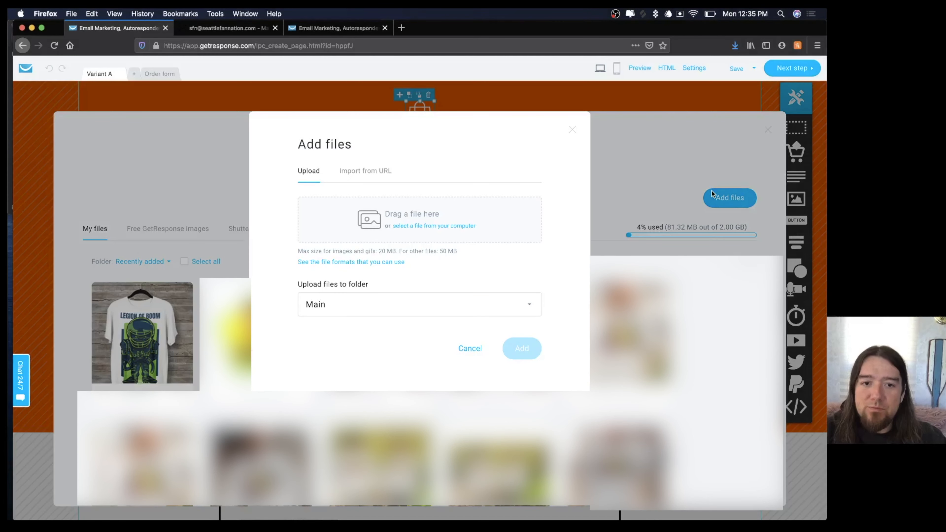
{"action": "left_click", "coordinate": [434, 226]}
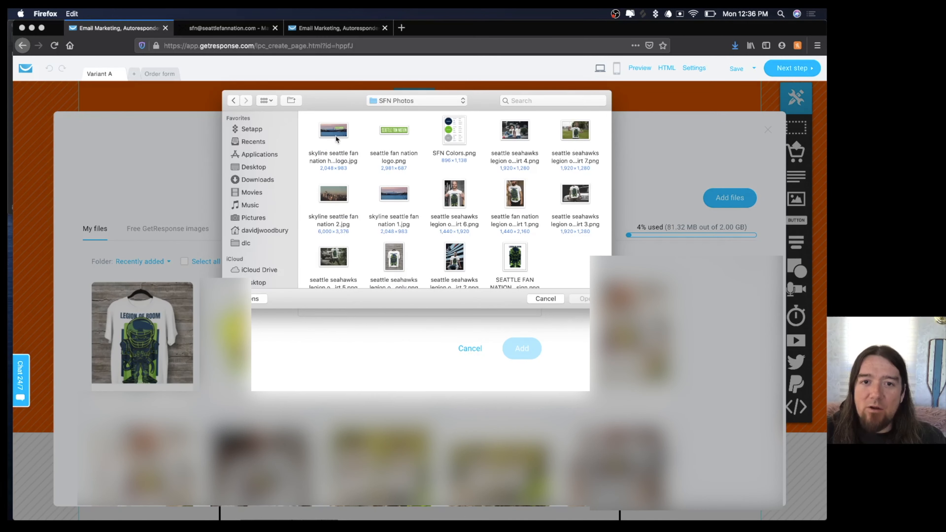
{"action": "double_click", "coordinate": [385, 135]}
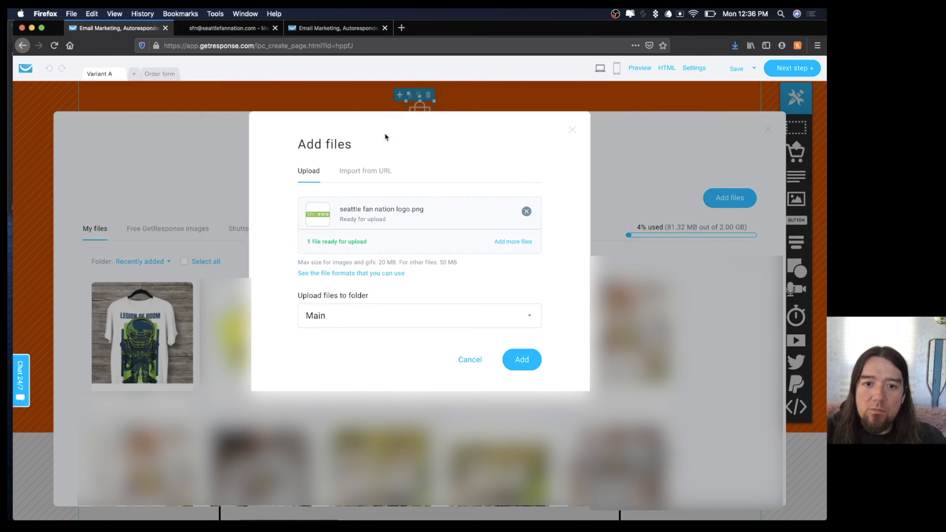
{"action": "left_click", "coordinate": [521, 365]}
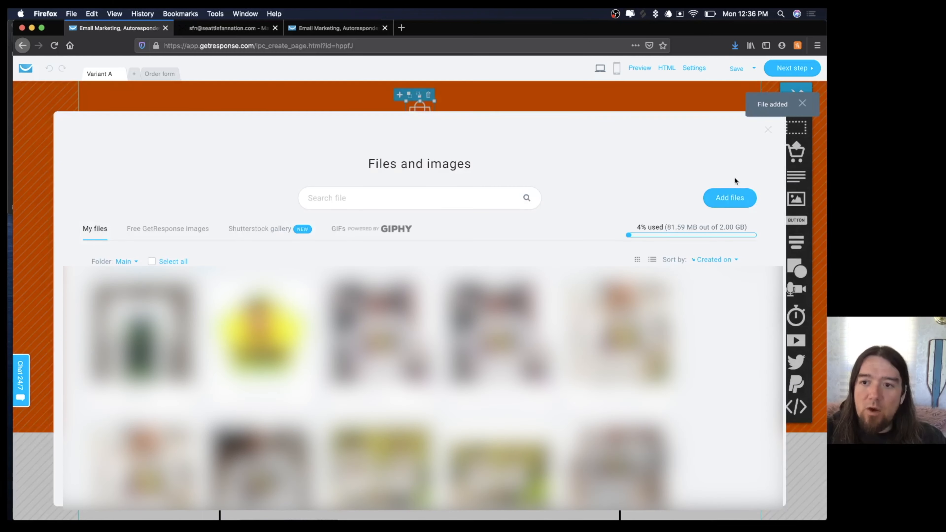
{"action": "left_click", "coordinate": [722, 196]}
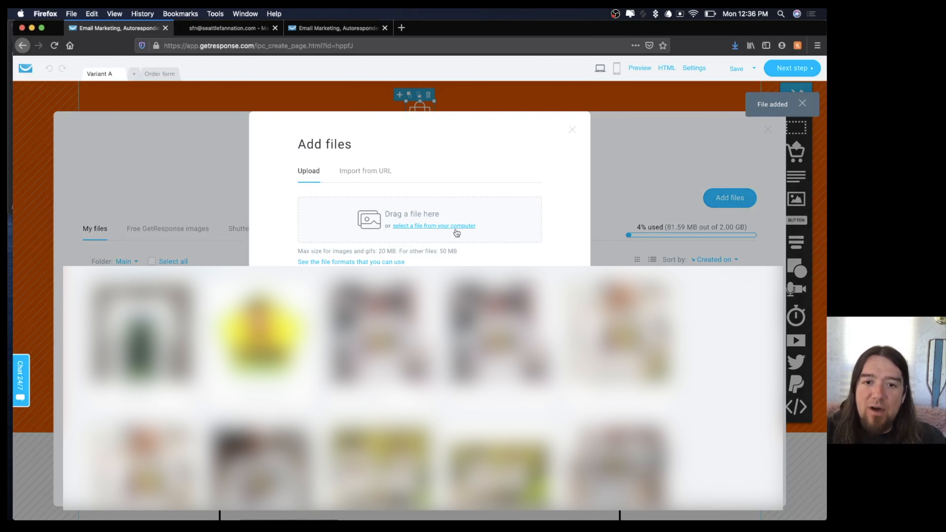
{"action": "left_click", "coordinate": [430, 227]}
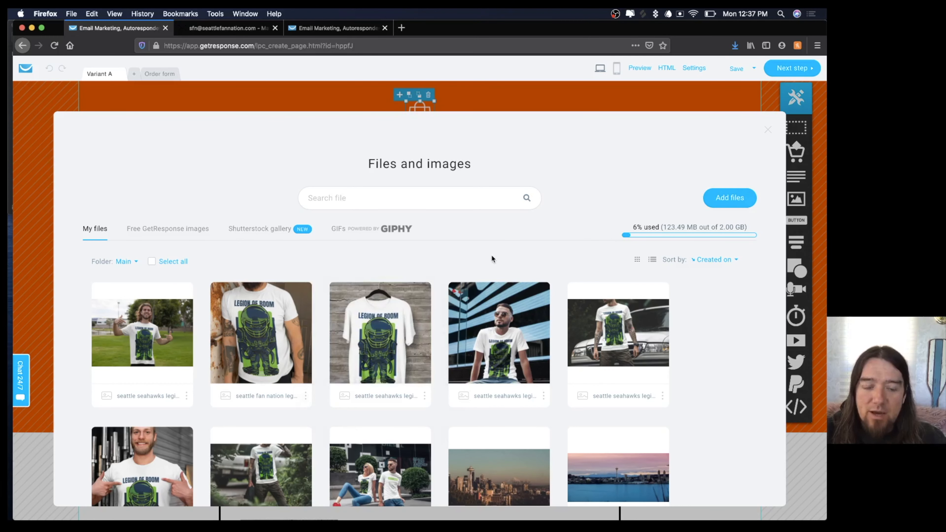
{"action": "left_click", "coordinate": [721, 311]}
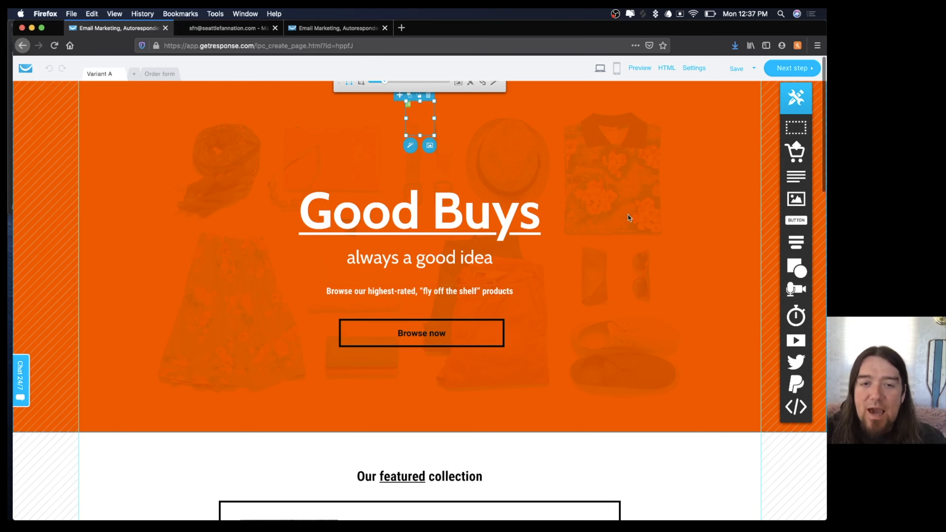
Enlarge the Seattle Fan Nation logo and its box, placing it over the shirt at upper right.
{"action": "left_click_drag", "start_coordinate": [386, 82], "coordinate": [457, 88]}
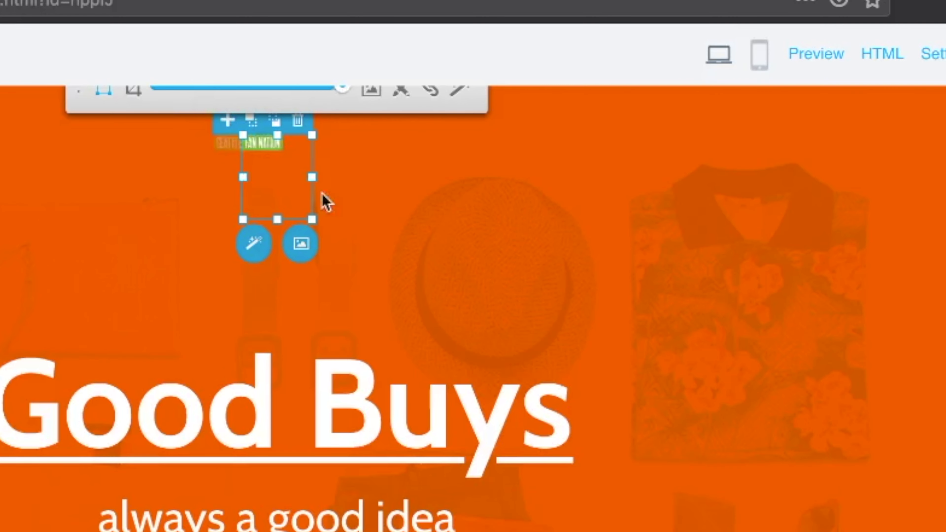
{"action": "left_click_drag", "start_coordinate": [312, 219], "coordinate": [526, 294]}
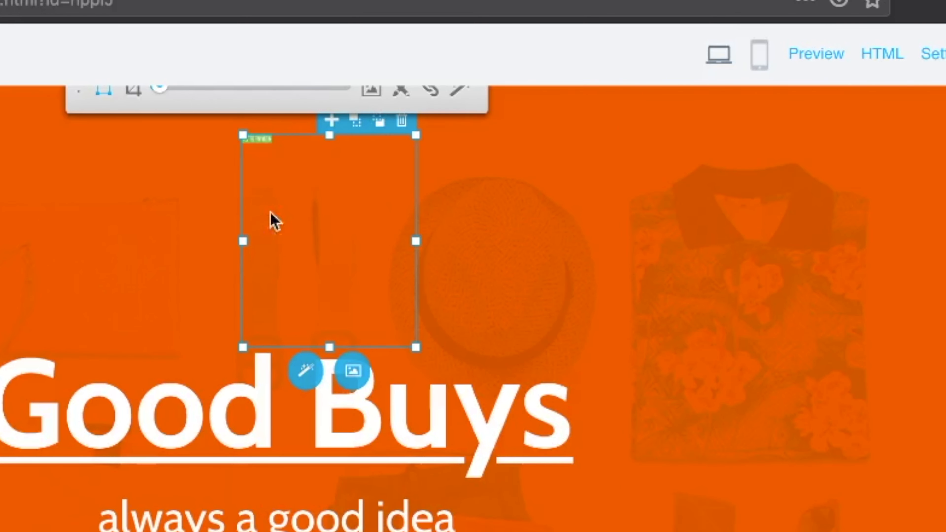
{"action": "left_click_drag", "start_coordinate": [243, 241], "coordinate": [242, 270]}
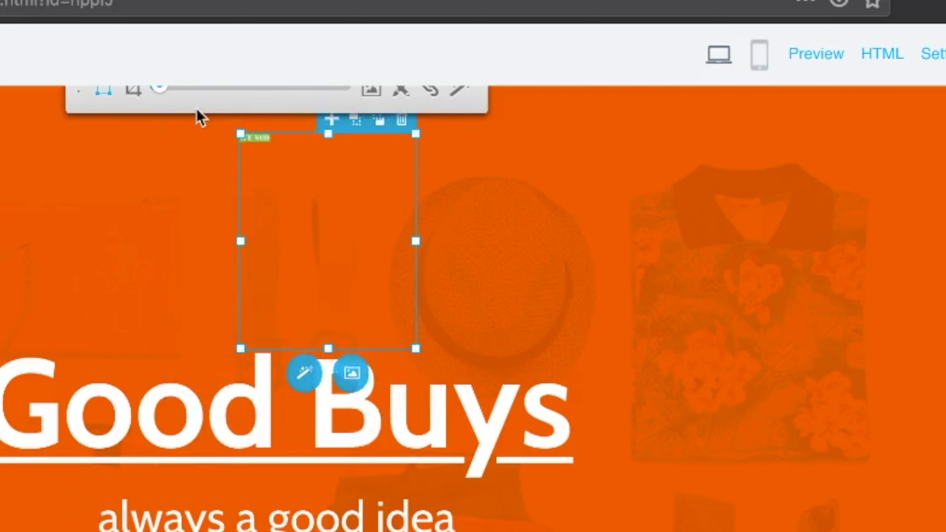
{"action": "left_click", "coordinate": [576, 287]}
{"action": "left_click_drag", "start_coordinate": [393, 242], "coordinate": [771, 332]}
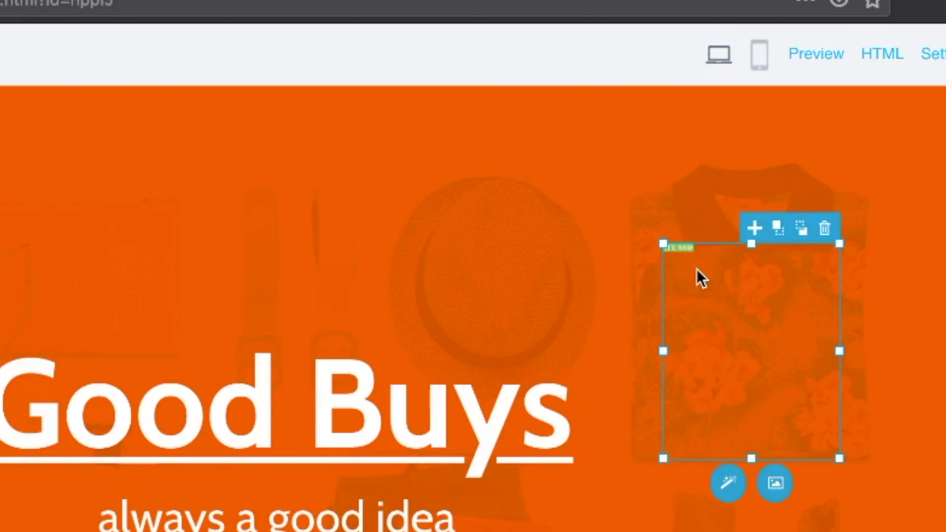
{"action": "left_click_drag", "start_coordinate": [699, 274], "coordinate": [653, 186]}
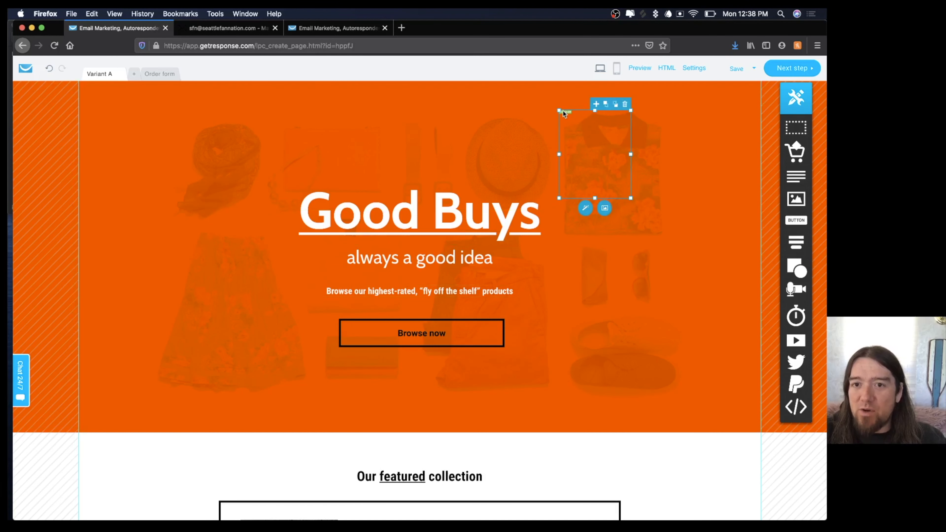
{"action": "left_click", "coordinate": [586, 209]}
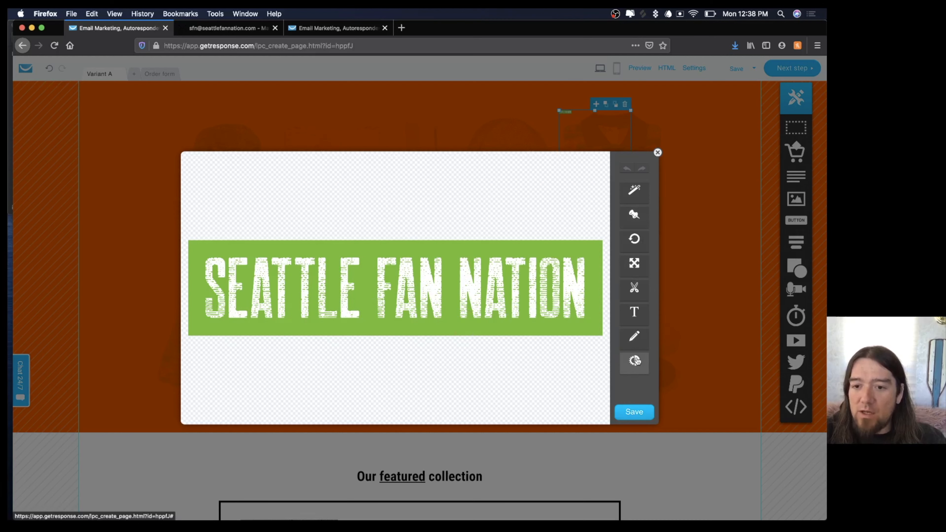
Close the image editor without changes and enlarge the Seattle Fan Nation logo.
{"action": "left_click", "coordinate": [658, 153]}
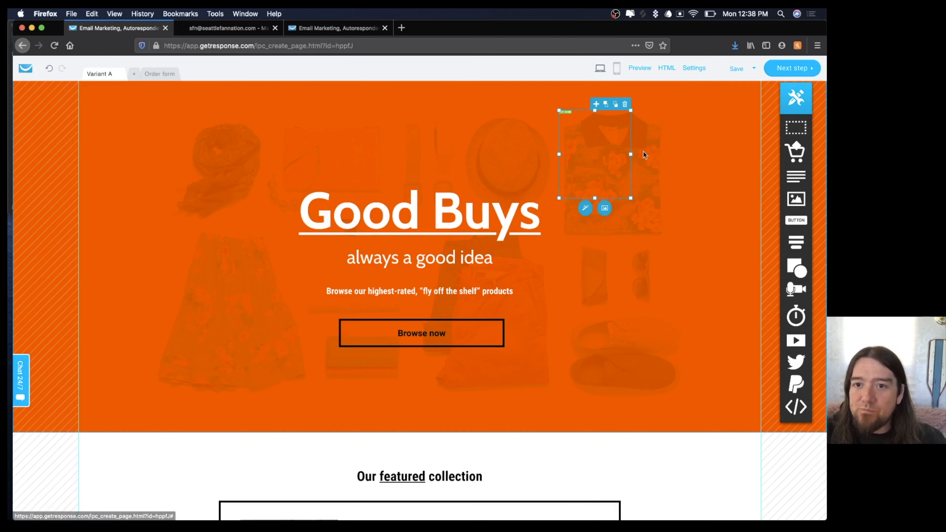
{"action": "left_click", "coordinate": [568, 116]}
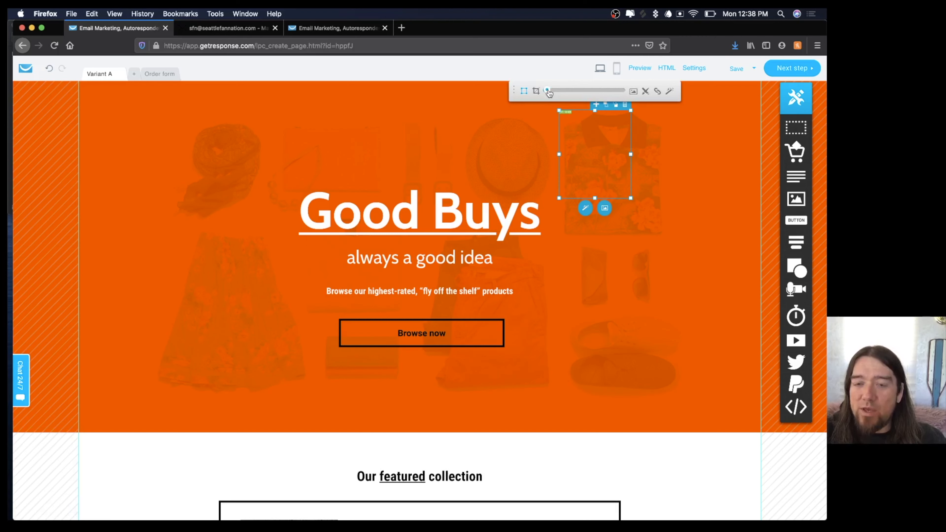
{"action": "left_click_drag", "start_coordinate": [547, 90], "coordinate": [556, 95]}
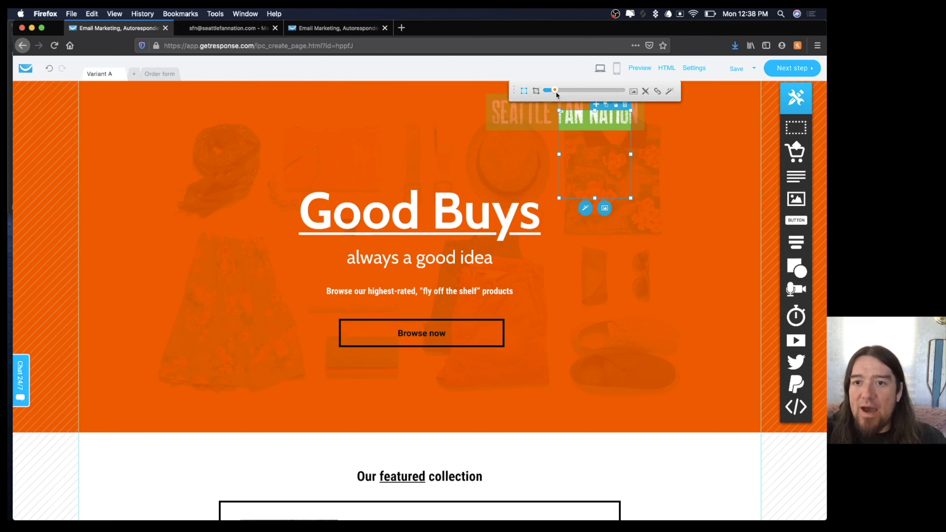
Crop the logo tightly around its green SEATTLE FAN NATION banner.
{"action": "left_click", "coordinate": [536, 91]}
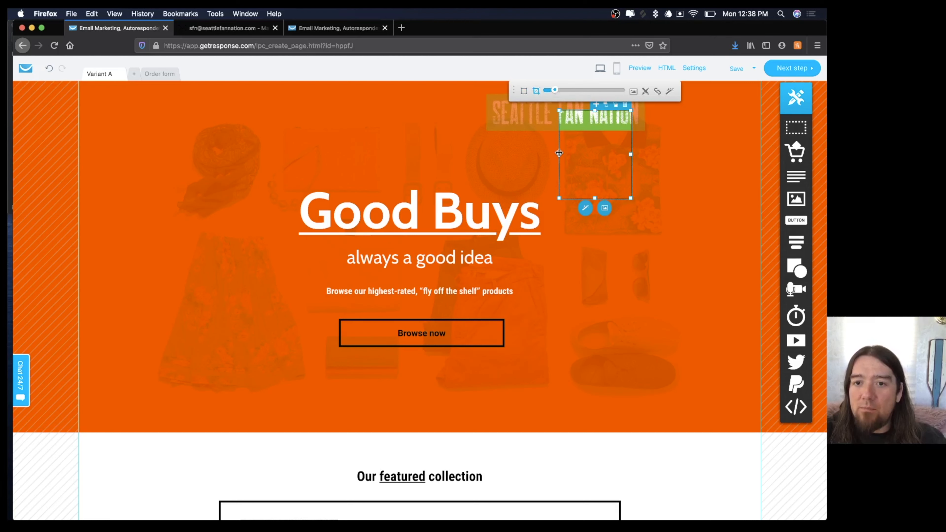
{"action": "left_click_drag", "start_coordinate": [559, 152], "coordinate": [485, 139]}
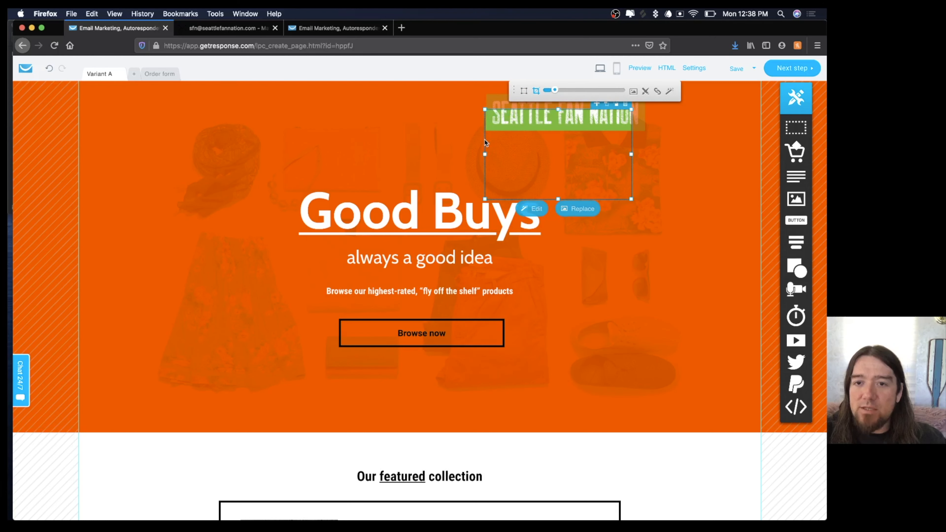
{"action": "left_click_drag", "start_coordinate": [557, 109], "coordinate": [558, 91]}
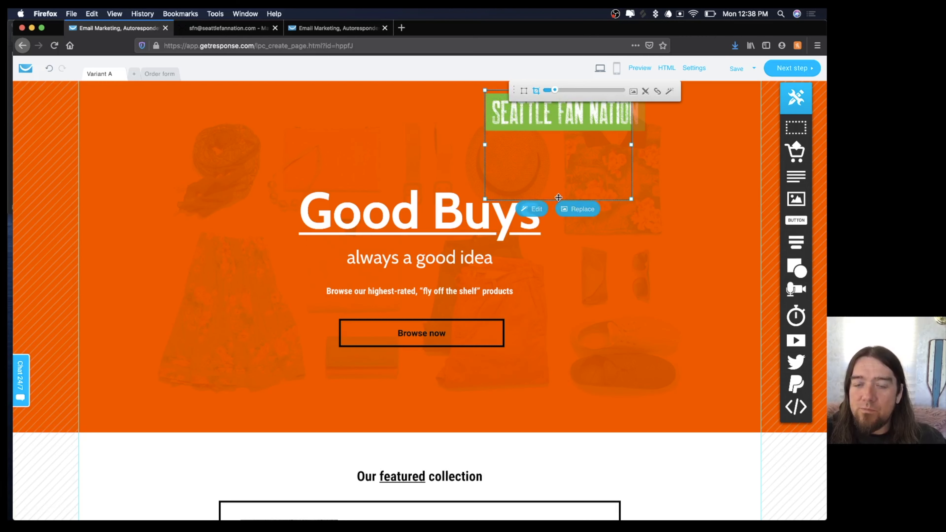
{"action": "left_click_drag", "start_coordinate": [558, 199], "coordinate": [556, 132]}
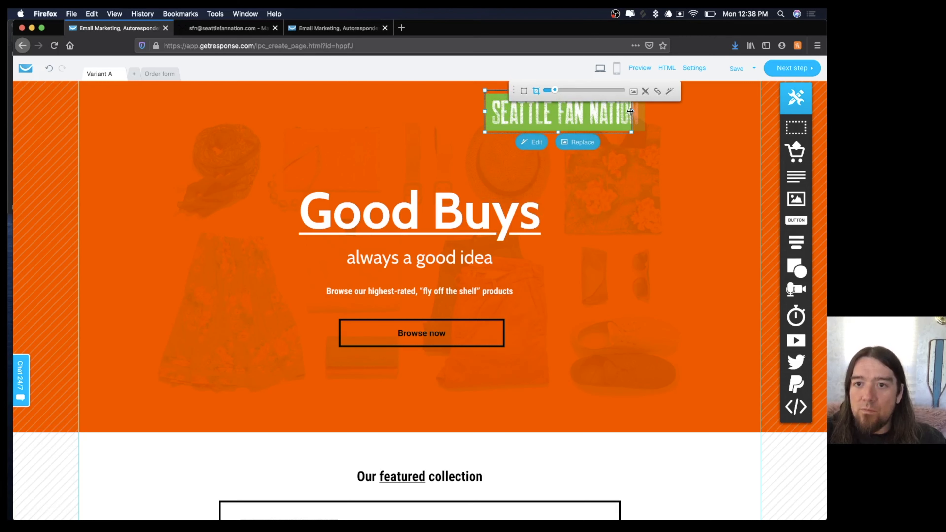
{"action": "left_click_drag", "start_coordinate": [630, 111], "coordinate": [648, 114]}
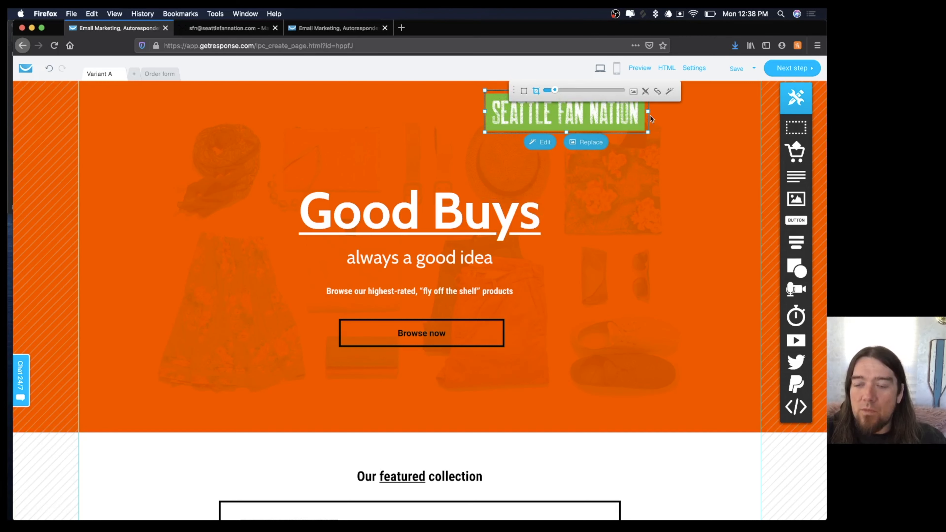
{"action": "left_click", "coordinate": [678, 148]}
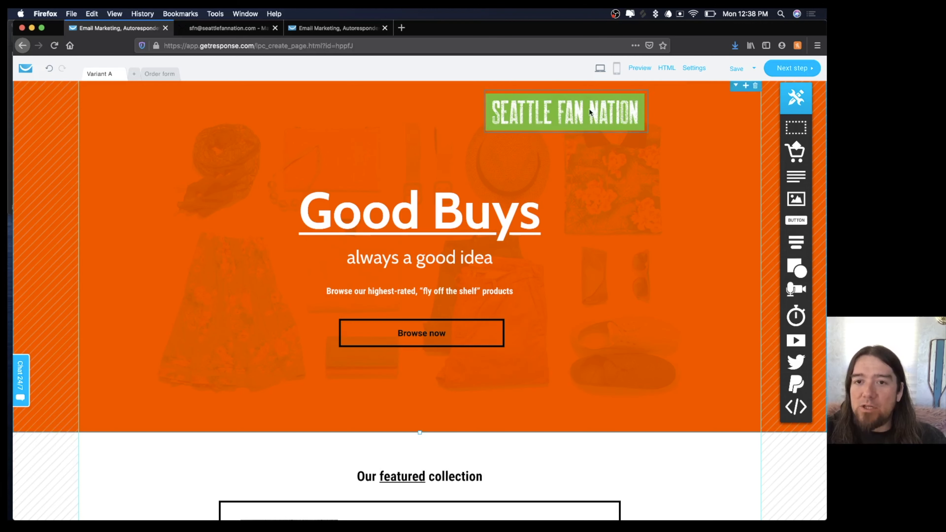
Centre the cropped logo banner above the Good Buys headline.
{"action": "left_click_drag", "start_coordinate": [589, 111], "coordinate": [441, 125]}
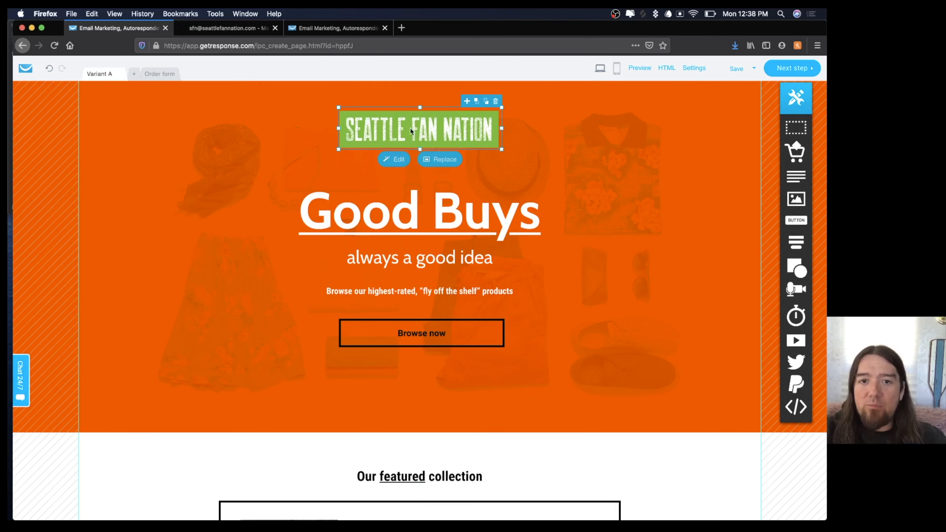
{"action": "left_click", "coordinate": [169, 178]}
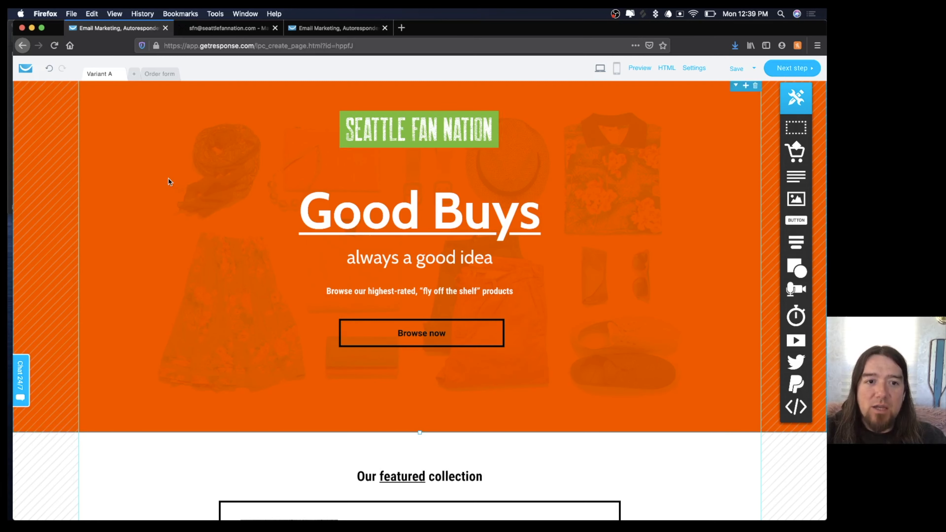
{"action": "left_click", "coordinate": [168, 179]}
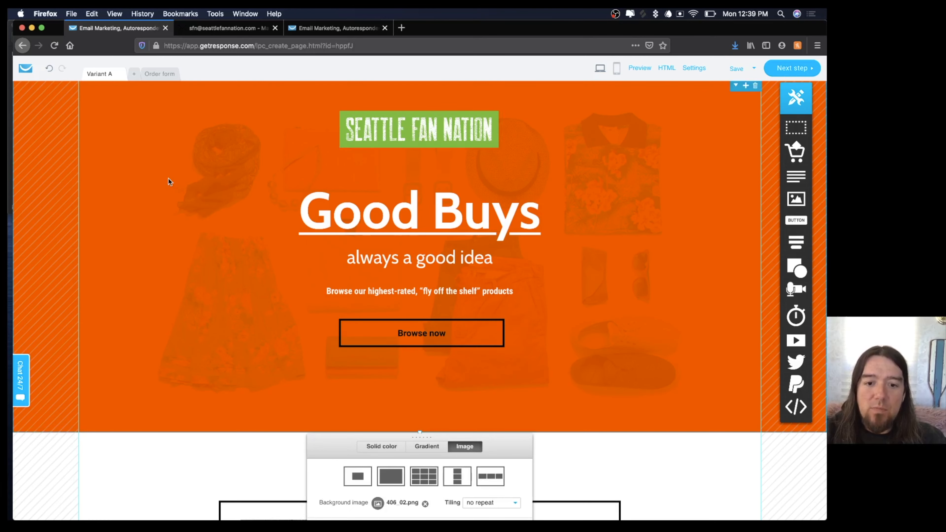
Swap the hero background image 406_02.png for the Seattle skyline photo with the Space Needle.
{"action": "scroll", "coordinate": [168, 178], "scroll_direction": "down", "scroll_amount": 4}
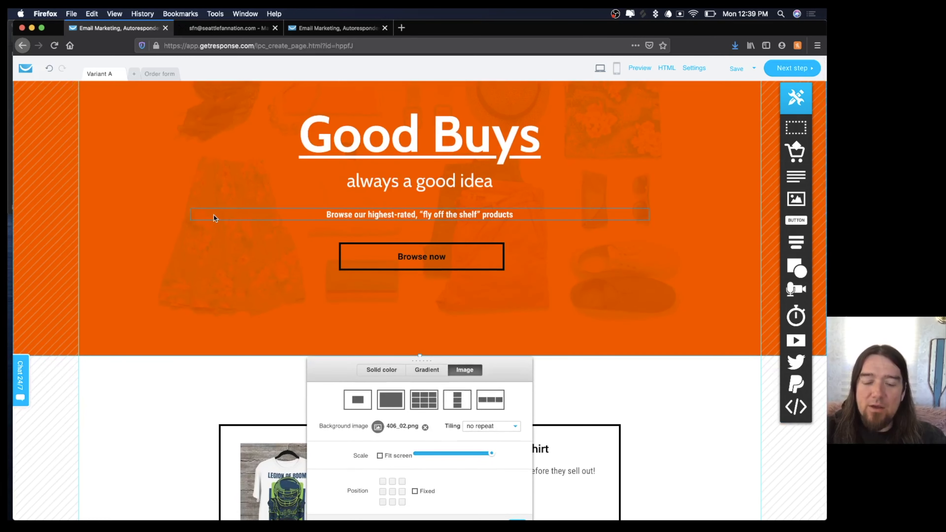
{"action": "left_click", "coordinate": [425, 428]}
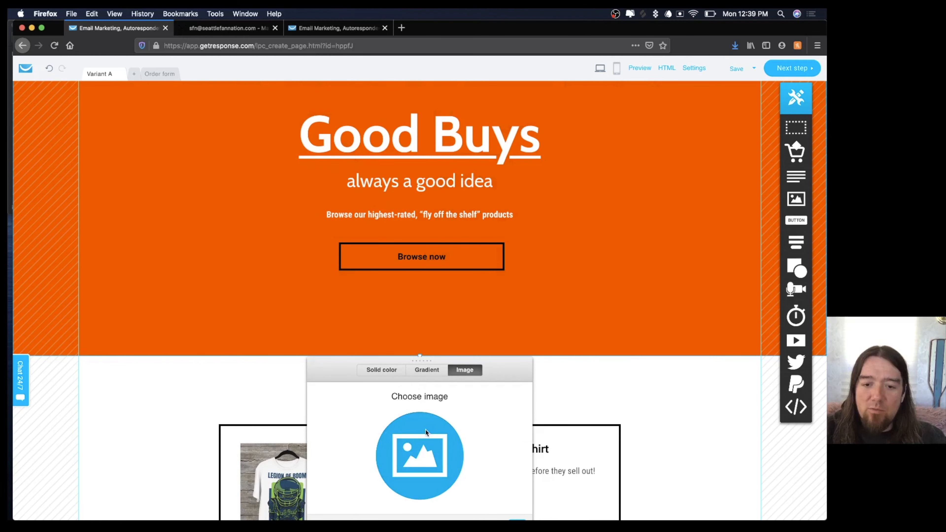
{"action": "left_click", "coordinate": [415, 441]}
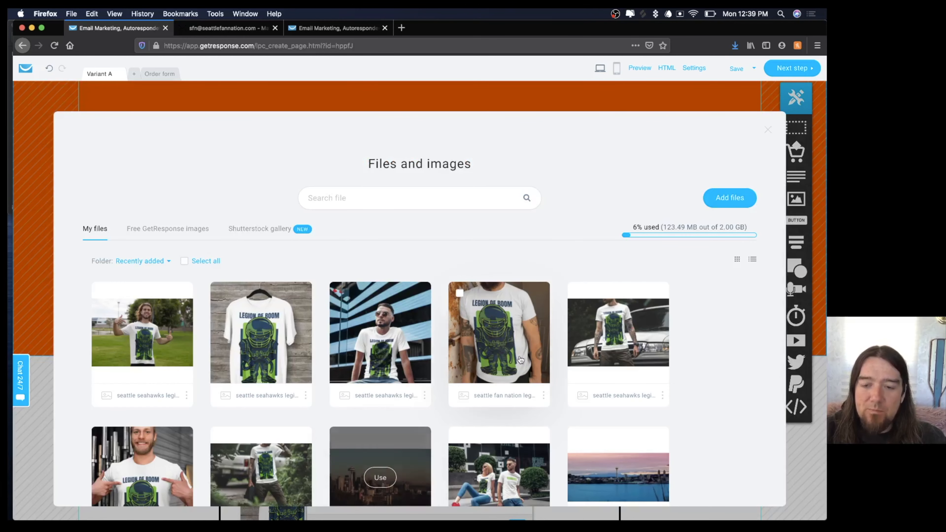
{"action": "left_click", "coordinate": [611, 477]}
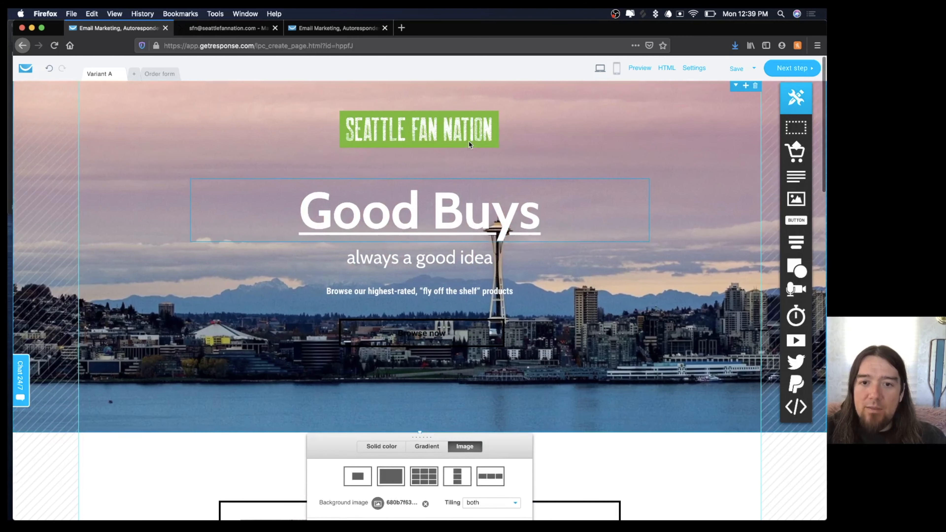
{"action": "left_click", "coordinate": [442, 208]}
{"action": "left_click", "coordinate": [442, 208]}
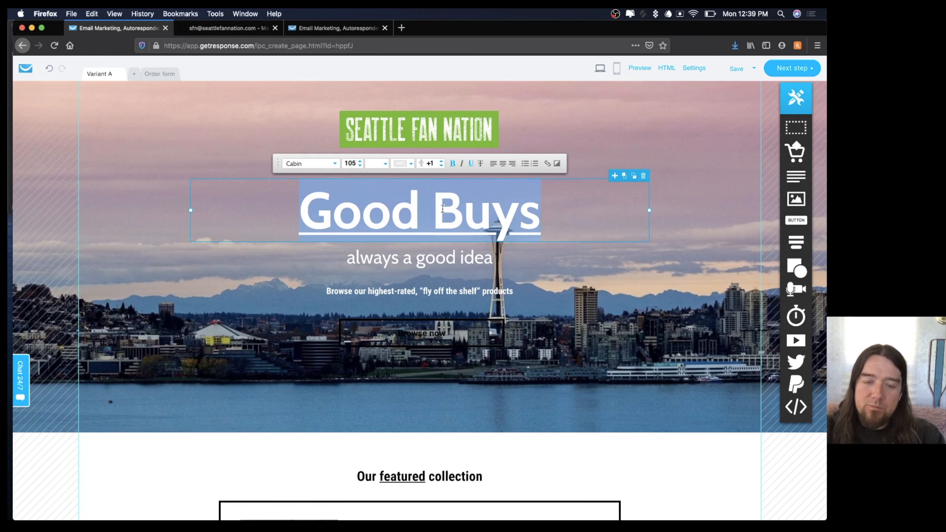
Change the headline to SHOP and the subtitle to LIMITED "LEGION OF BOOM" T-SHIRT.
{"action": "type", "text": "SHOP"}
{"action": "double_click", "coordinate": [451, 269]}
{"action": "type", "text": "LIMITED"}
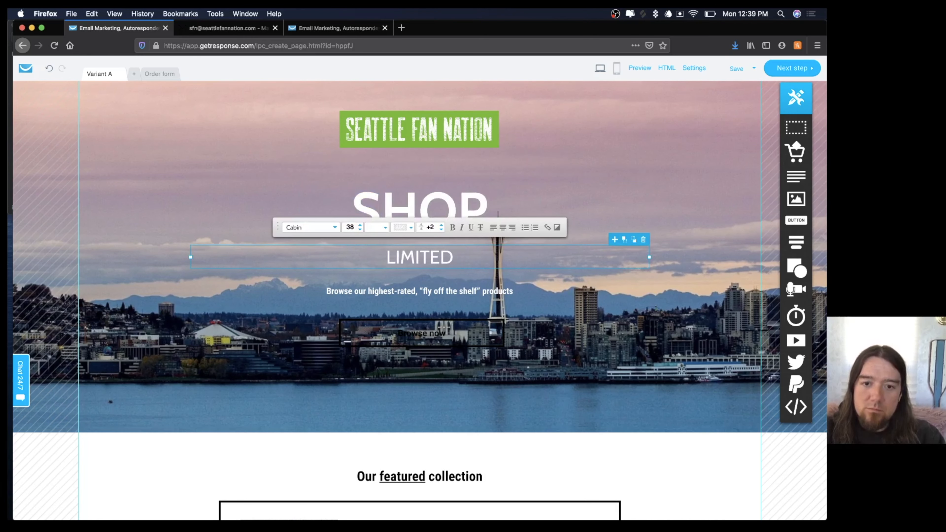
{"action": "type", "text": " LEGION OF BOOM"}
{"action": "left_click", "coordinate": [379, 258]}
{"action": "type", "text": "\""}
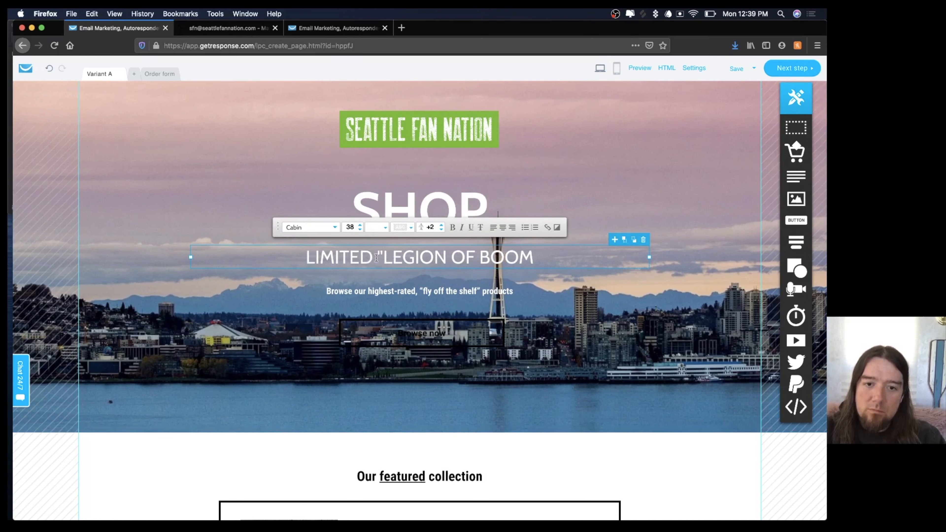
{"action": "left_click", "coordinate": [545, 259]}
{"action": "type", "text": "\" T-SHIRT"}
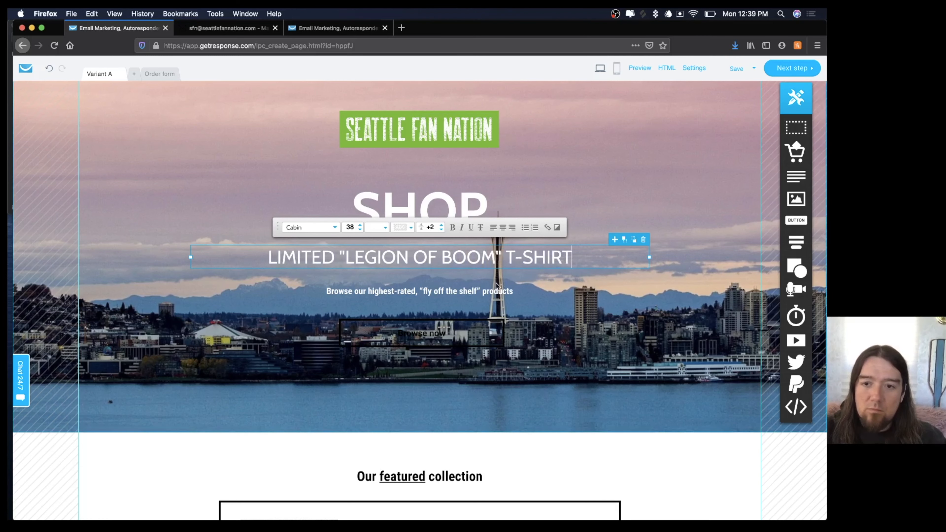
Delete the 'Browse our highest-rated' text line from the hero.
{"action": "double_click", "coordinate": [497, 290]}
{"action": "left_click", "coordinate": [644, 280]}
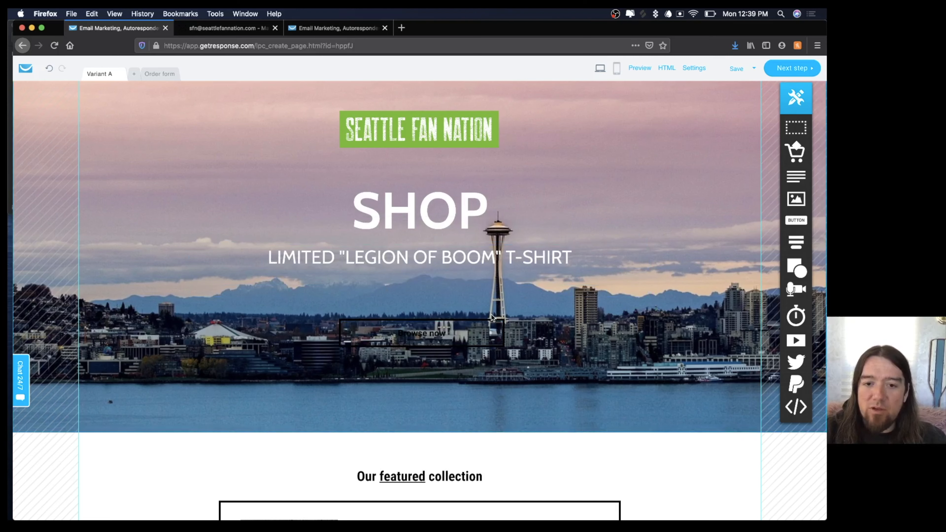
{"action": "left_click", "coordinate": [442, 333]}
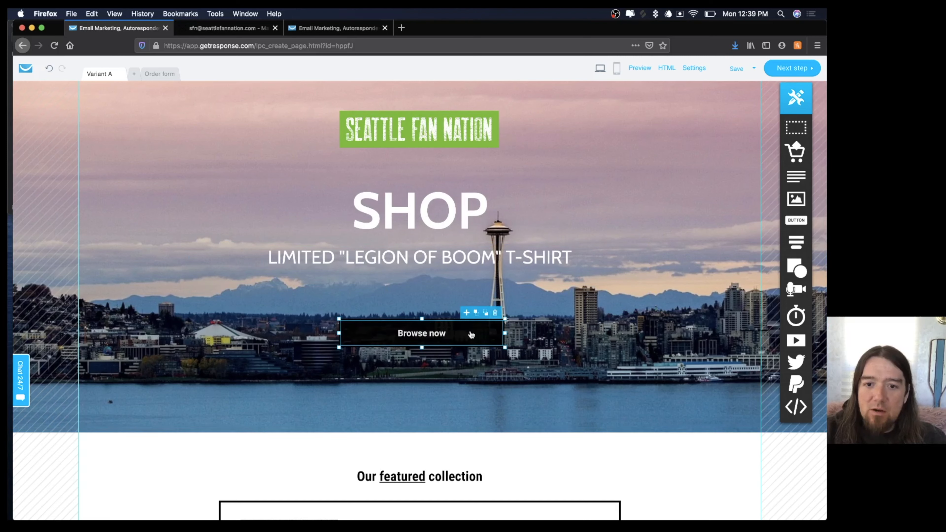
{"action": "double_click", "coordinate": [442, 333]}
{"action": "left_click", "coordinate": [406, 301]}
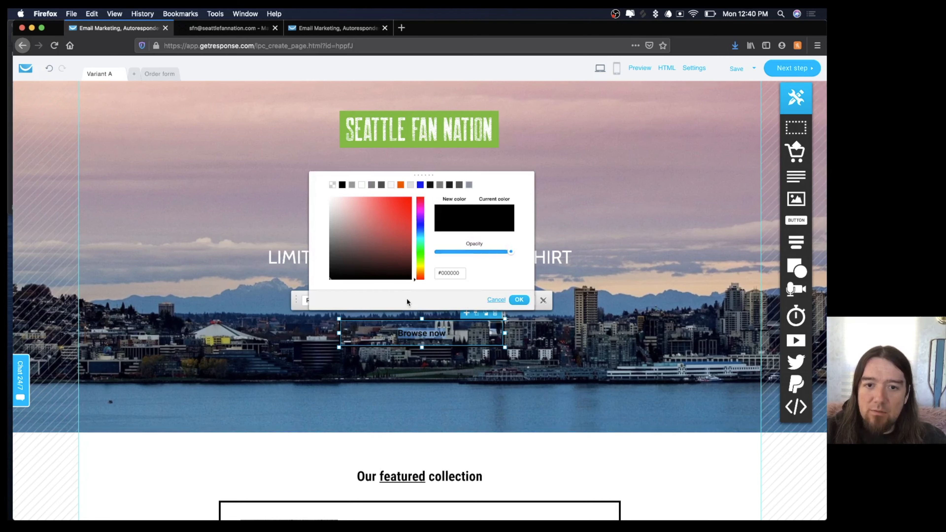
{"action": "left_click", "coordinate": [421, 266]}
{"action": "left_click", "coordinate": [400, 184]}
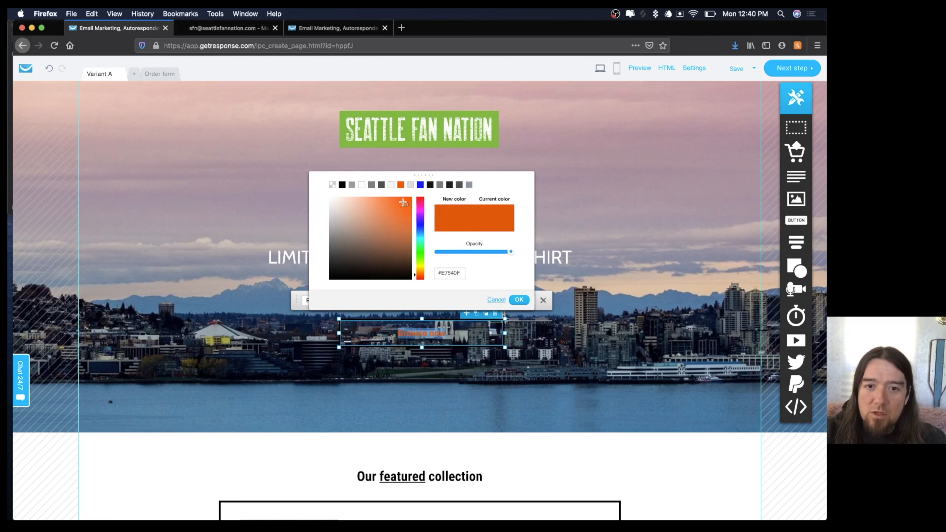
{"action": "left_click", "coordinate": [521, 301]}
{"action": "left_click", "coordinate": [532, 303]}
{"action": "left_click", "coordinate": [421, 266]}
{"action": "left_click", "coordinate": [409, 210]}
{"action": "left_click", "coordinate": [520, 301]}
{"action": "left_click", "coordinate": [405, 300]}
{"action": "left_click", "coordinate": [342, 185]}
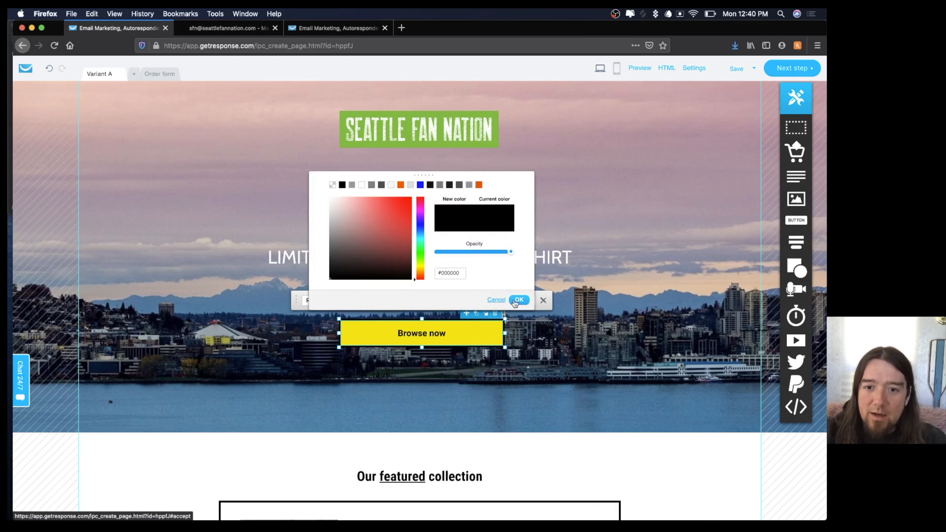
{"action": "left_click", "coordinate": [521, 300]}
{"action": "left_click", "coordinate": [507, 326]}
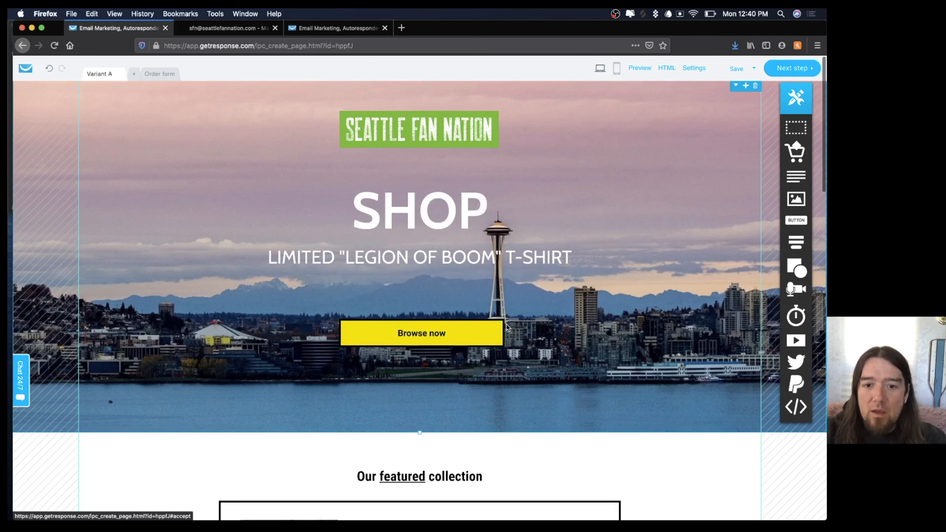
{"action": "left_click", "coordinate": [484, 330]}
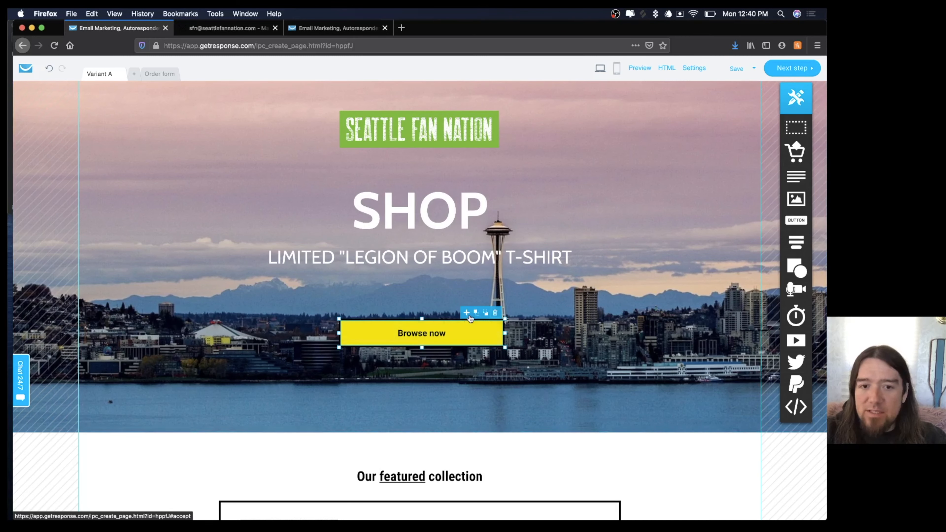
{"action": "scroll", "coordinate": [597, 324], "scroll_direction": "down", "scroll_amount": 2}
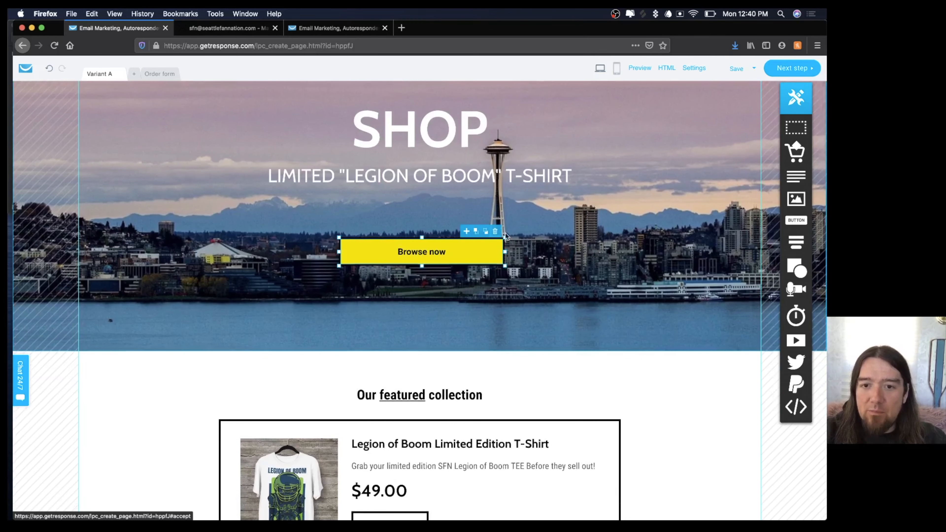
{"action": "left_click", "coordinate": [496, 231]}
{"action": "scroll", "coordinate": [573, 257], "scroll_direction": "up", "scroll_amount": 2}
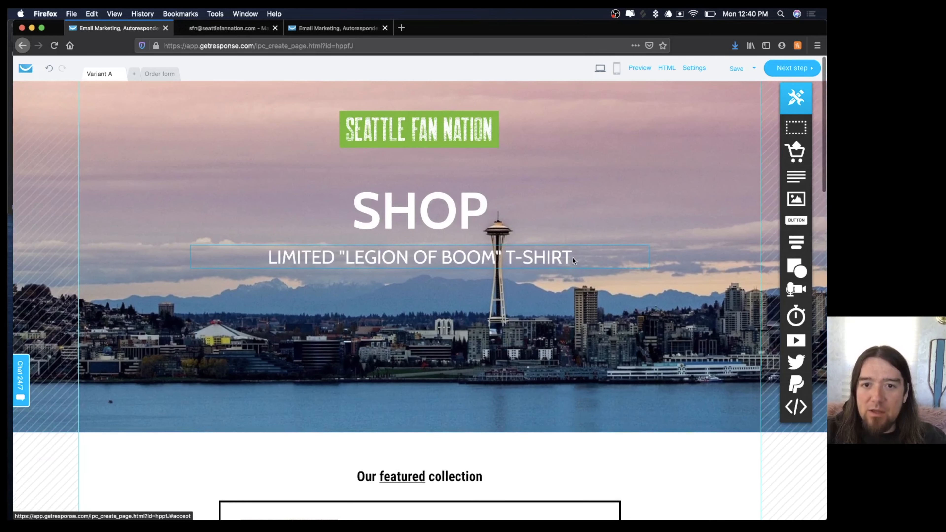
{"action": "left_click", "coordinate": [431, 212]}
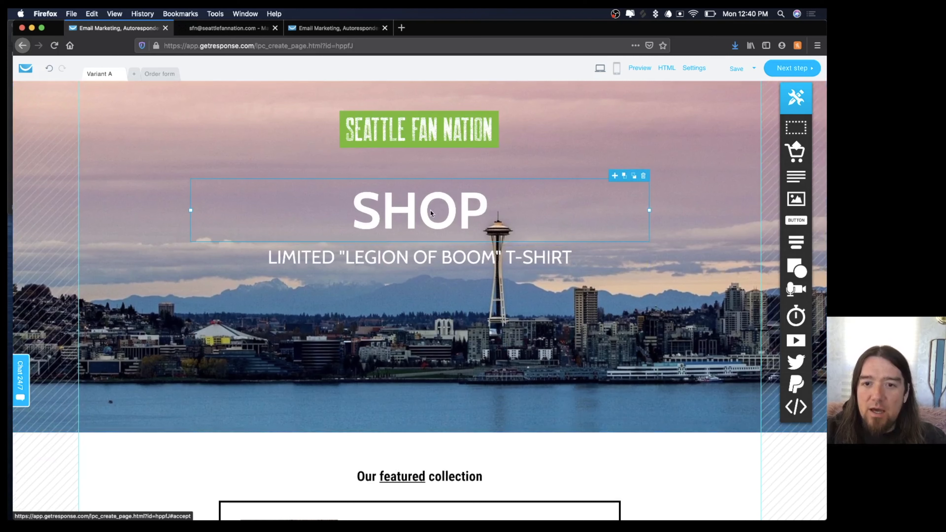
{"action": "double_click", "coordinate": [430, 211]}
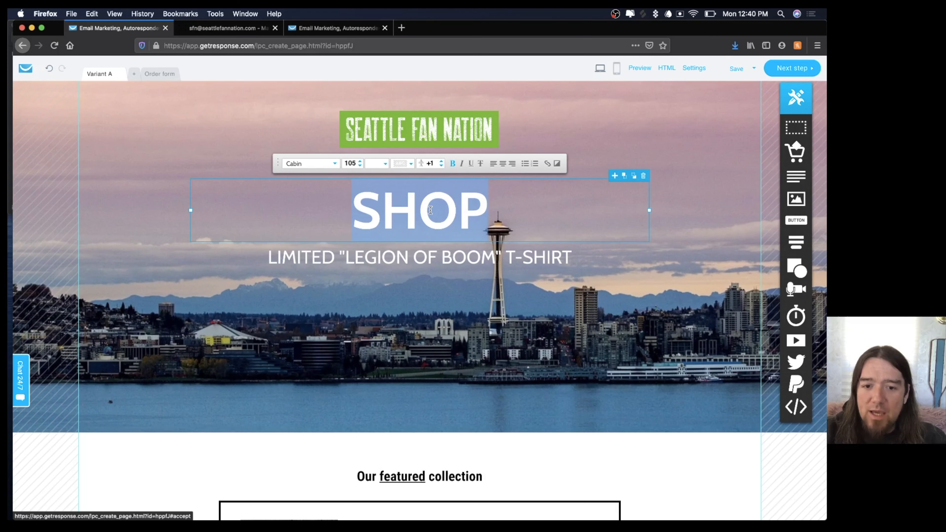
{"action": "left_click", "coordinate": [409, 257]}
{"action": "double_click", "coordinate": [409, 257]}
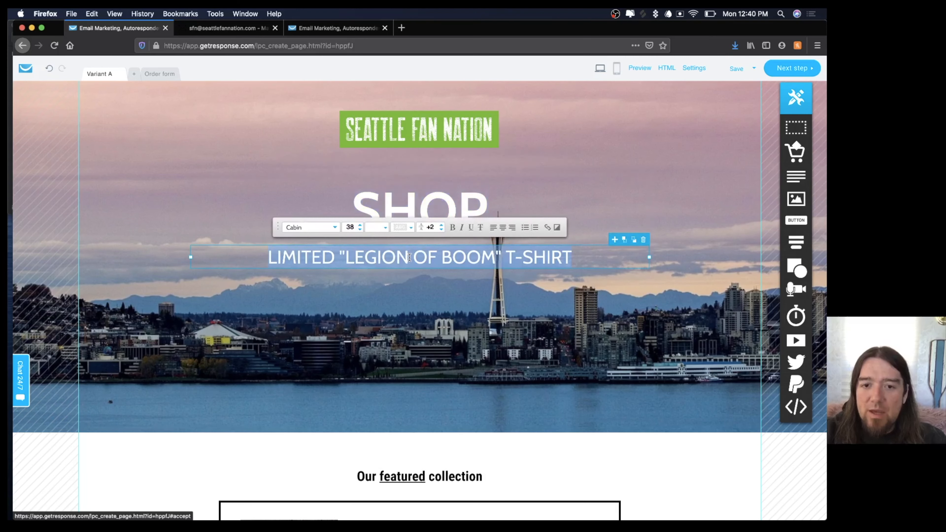
{"action": "left_click", "coordinate": [454, 300]}
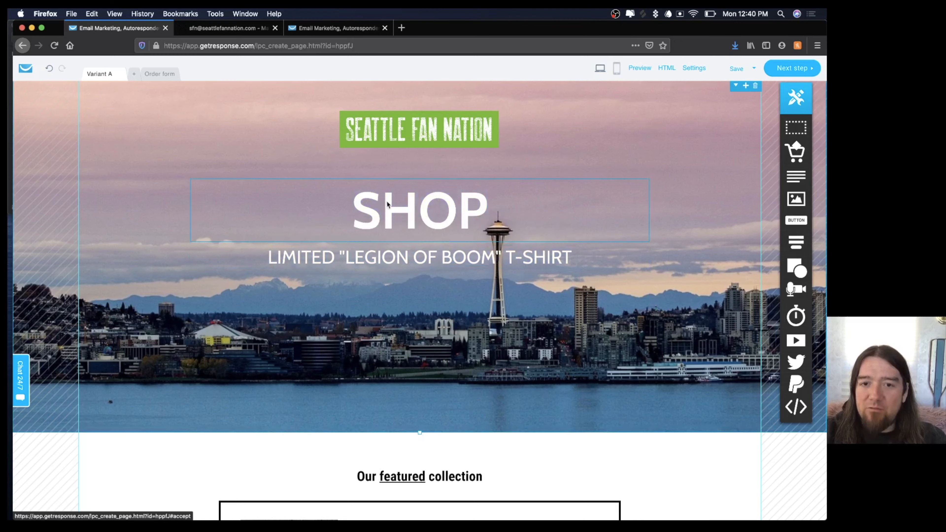
Replace the About us photo with the man pointing at his Legion of Boom T-shirt.
{"action": "scroll", "coordinate": [384, 256], "scroll_direction": "down", "scroll_amount": 8}
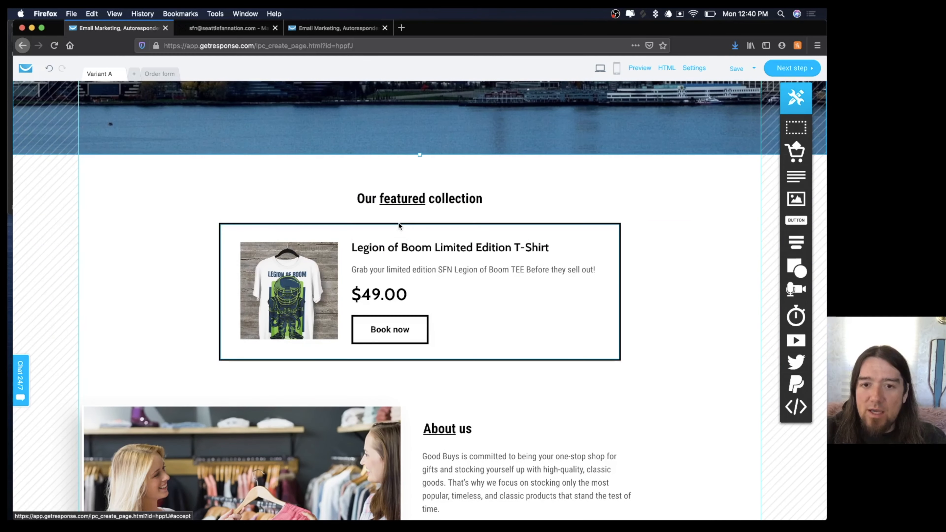
{"action": "scroll", "coordinate": [399, 197], "scroll_direction": "down", "scroll_amount": 5}
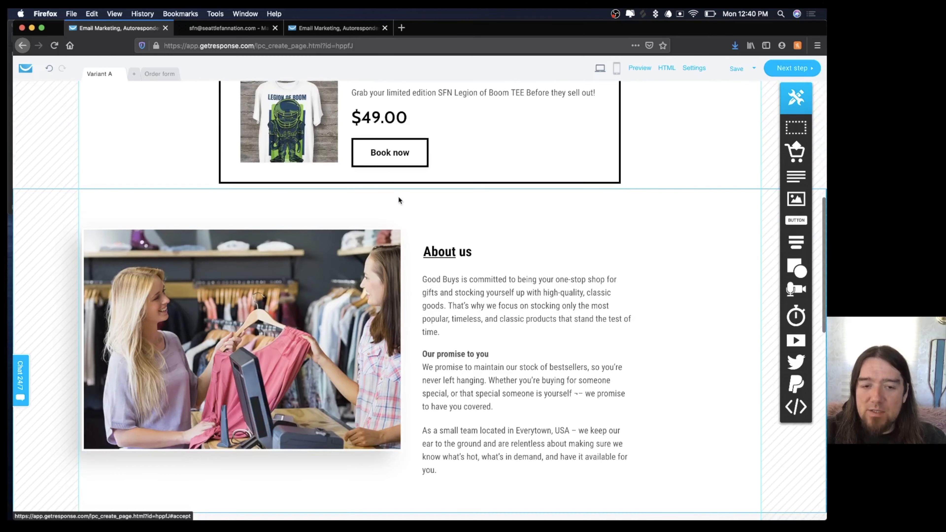
{"action": "left_click", "coordinate": [270, 319]}
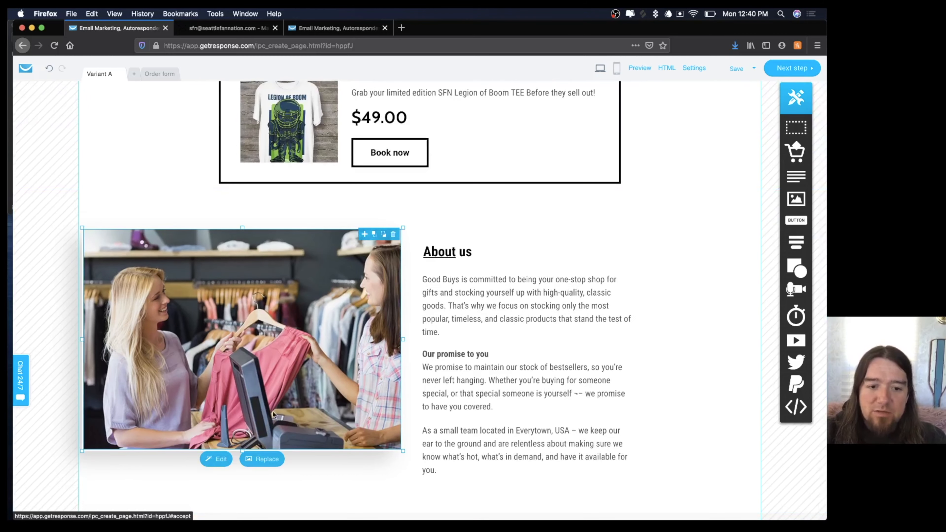
{"action": "left_click", "coordinate": [257, 461]}
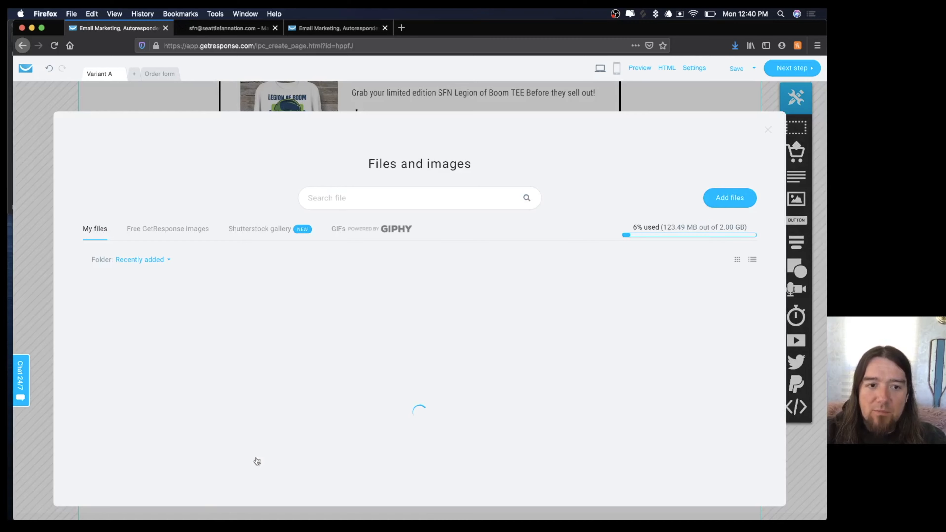
{"action": "scroll", "coordinate": [144, 396], "scroll_direction": "down", "scroll_amount": 2}
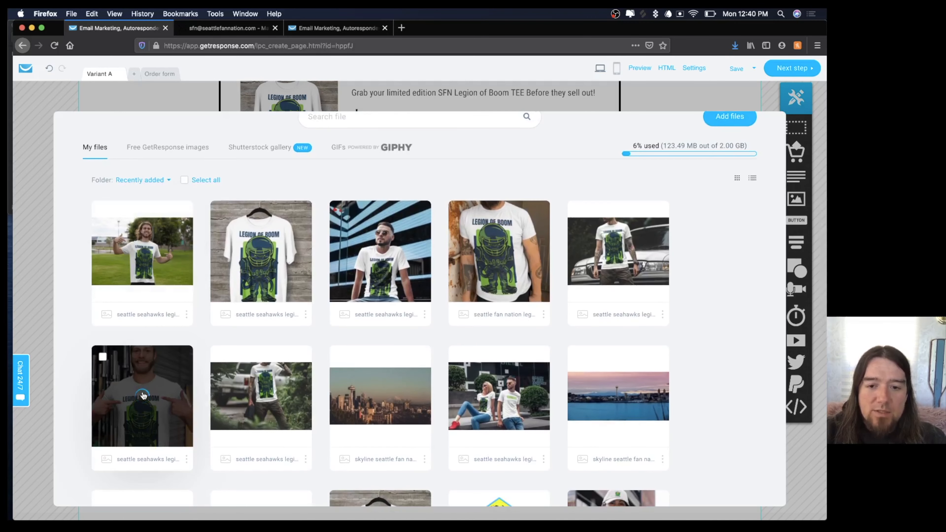
{"action": "left_click", "coordinate": [144, 395]}
Crop and enlarge the new About us photo so it fits beside the text.
{"action": "left_click_drag", "start_coordinate": [266, 208], "coordinate": [227, 209]}
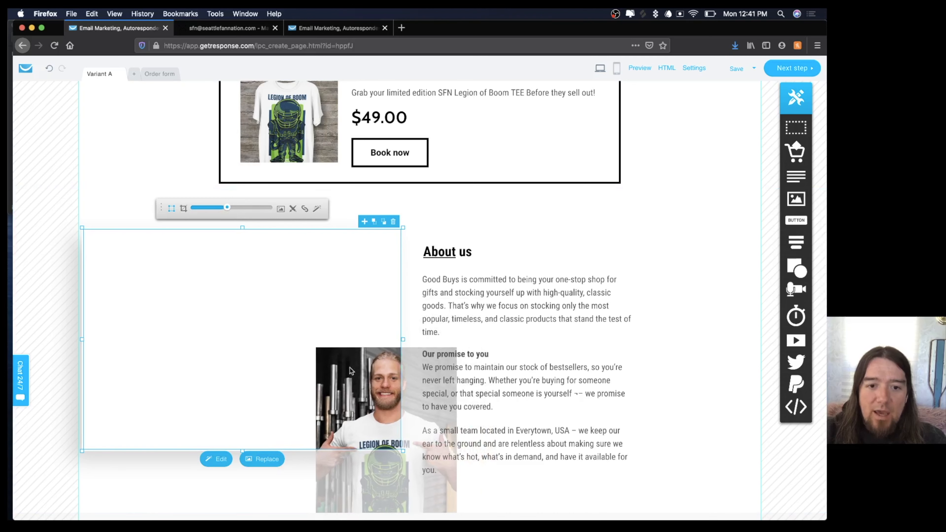
{"action": "left_click_drag", "start_coordinate": [349, 368], "coordinate": [293, 308]}
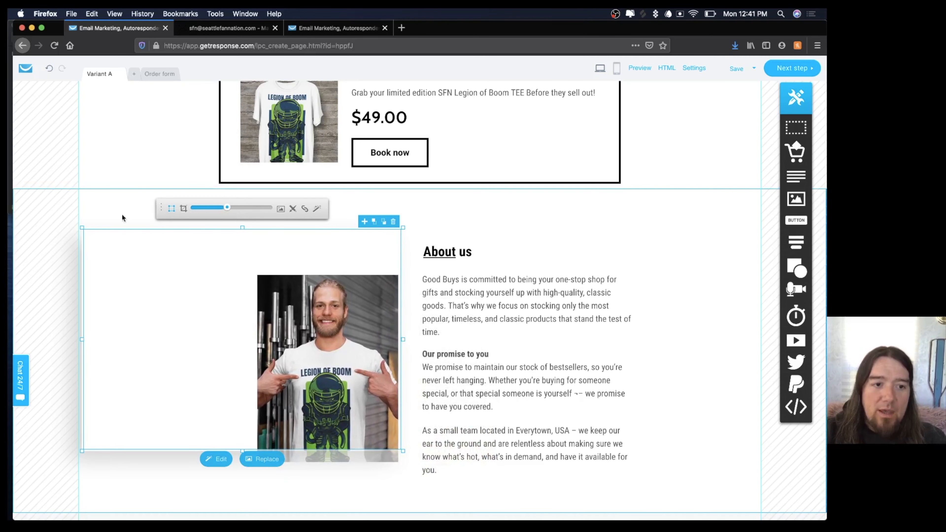
{"action": "left_click", "coordinate": [185, 209]}
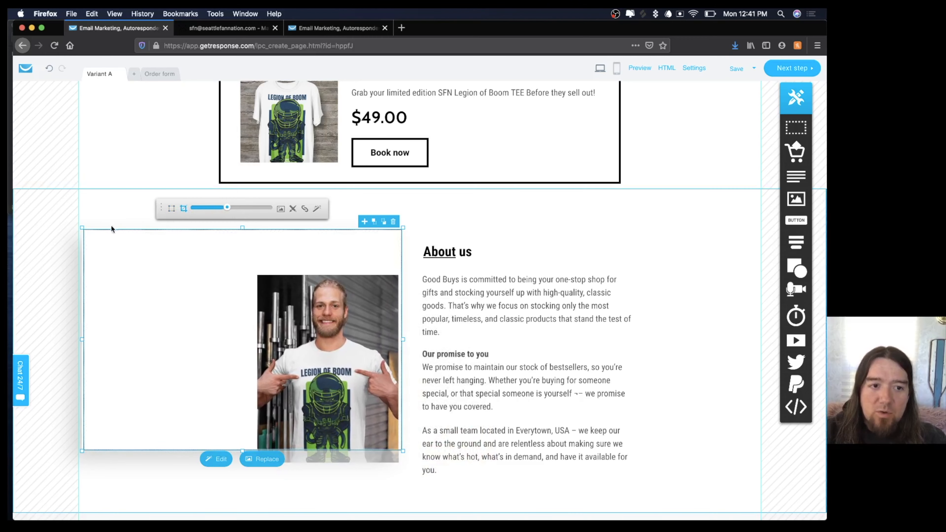
{"action": "left_click_drag", "start_coordinate": [85, 227], "coordinate": [251, 269]}
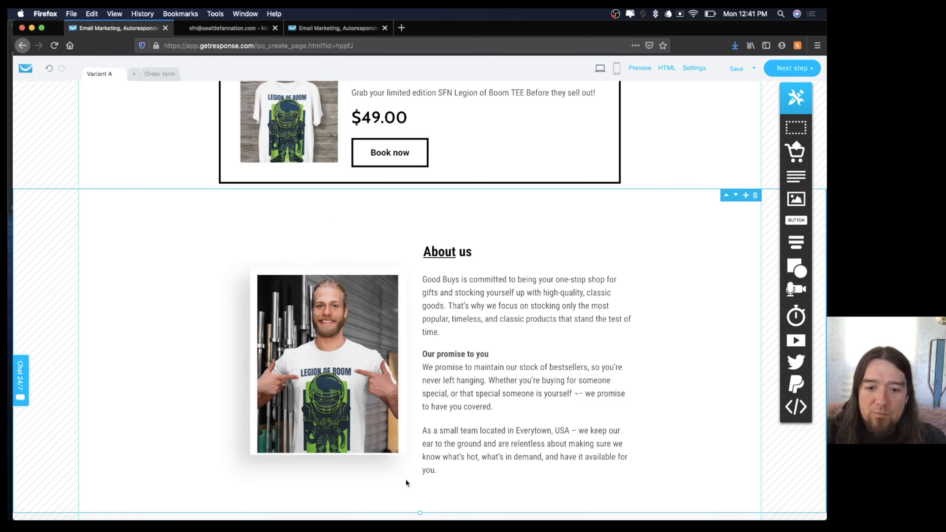
{"action": "mouse_move", "coordinate": [308, 334]}
{"action": "left_mouse_down"}
{"action": "mouse_move", "coordinate": [305, 311]}
{"action": "mouse_move", "coordinate": [304, 333]}
{"action": "left_mouse_up"}
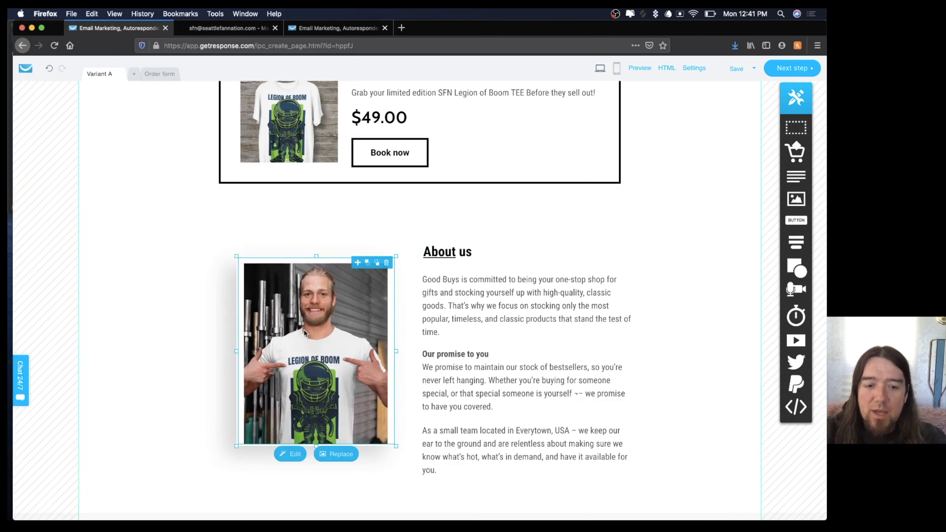
{"action": "left_click", "coordinate": [327, 359]}
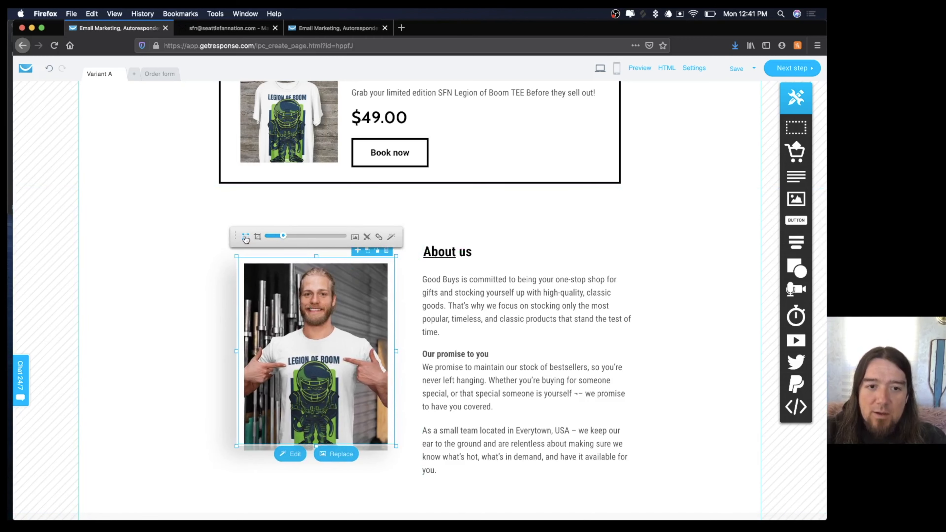
{"action": "left_click", "coordinate": [225, 254]}
{"action": "left_click", "coordinate": [261, 279]}
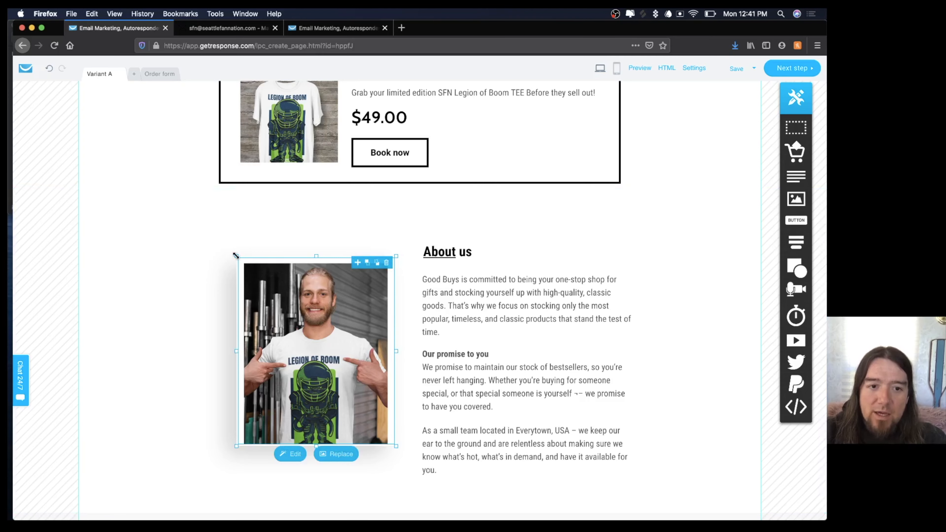
{"action": "left_click_drag", "start_coordinate": [236, 256], "coordinate": [216, 230]}
{"action": "left_click_drag", "start_coordinate": [401, 450], "coordinate": [413, 464]}
{"action": "left_click_drag", "start_coordinate": [382, 385], "coordinate": [379, 395]}
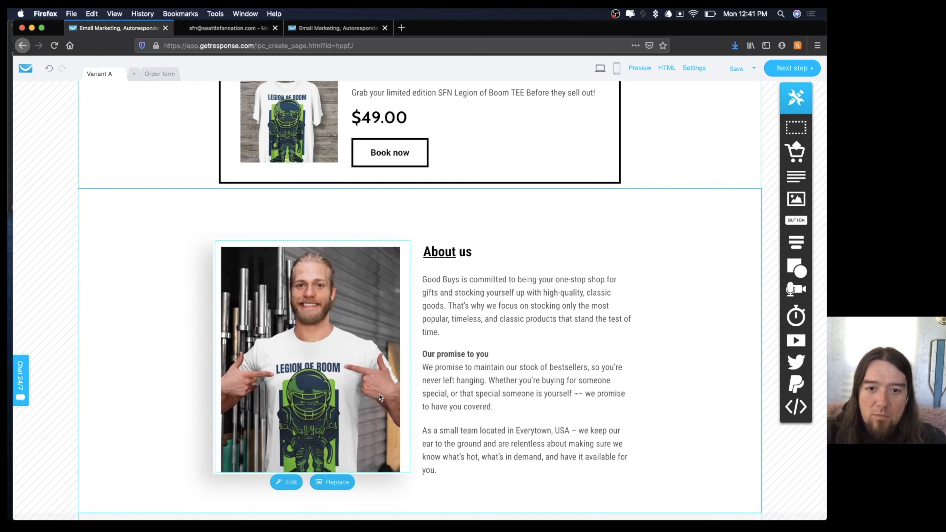
Replace the About paragraph with 'SEATTLE FAN NATION is dedicated to the PNW FAN!'.
{"action": "double_click", "coordinate": [466, 305]}
{"action": "key", "text": "super+a"}
{"action": "type", "text": "SEATTLE FAN NATION is dedicated to the PNW FAN!"}
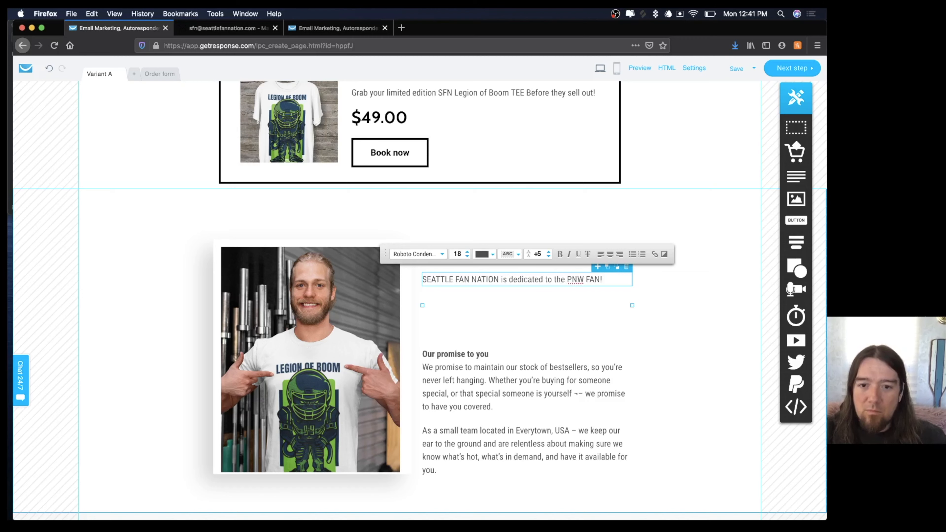
Move the 'Our promise to you' and 'As a small team' paragraphs up beneath the About text.
{"action": "left_click", "coordinate": [639, 320]}
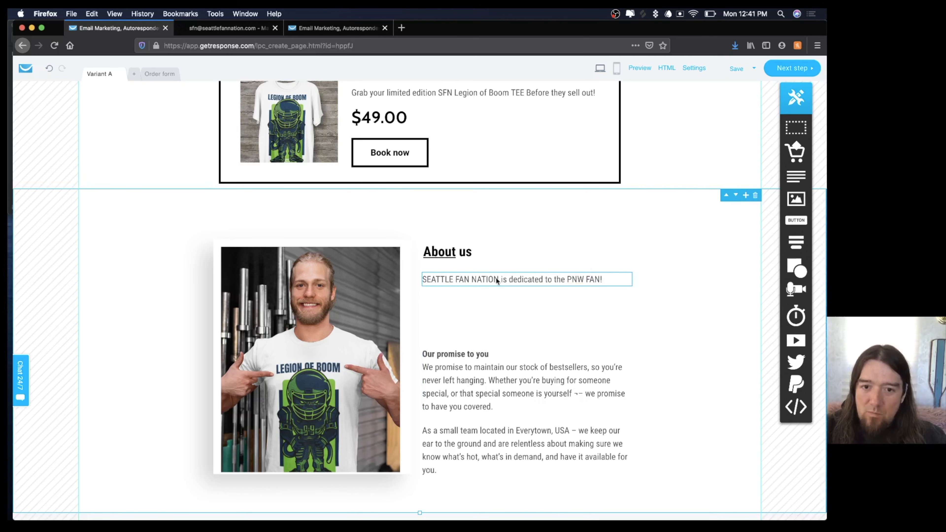
{"action": "left_click", "coordinate": [475, 354]}
{"action": "left_click_drag", "start_coordinate": [475, 354], "coordinate": [472, 320]}
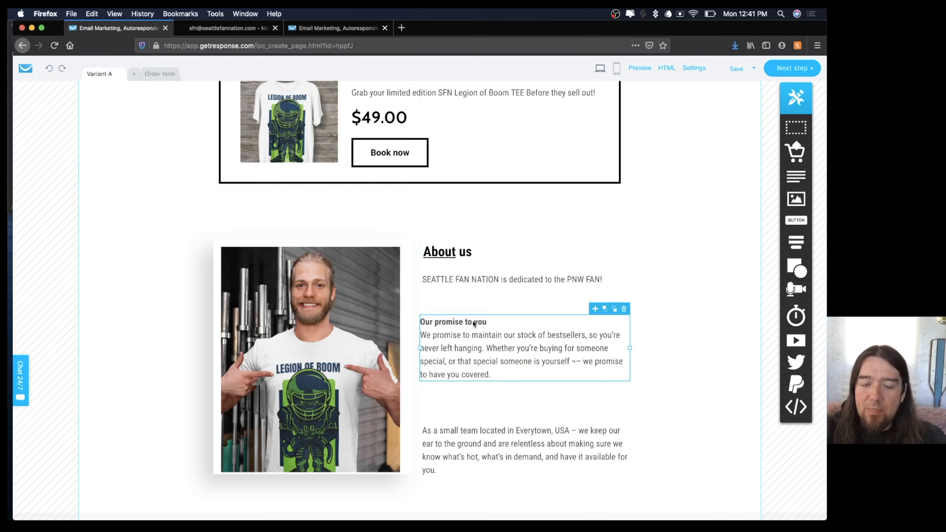
{"action": "left_click", "coordinate": [661, 334]}
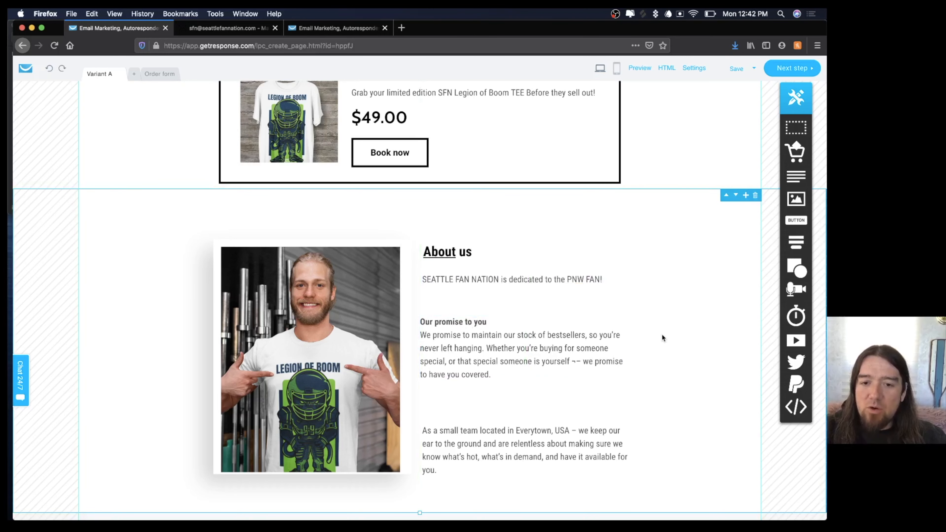
{"action": "left_click", "coordinate": [471, 440]}
{"action": "mouse_move", "coordinate": [471, 440]}
{"action": "left_mouse_down"}
{"action": "mouse_move", "coordinate": [471, 424]}
{"action": "mouse_move", "coordinate": [472, 432]}
{"action": "left_mouse_up"}
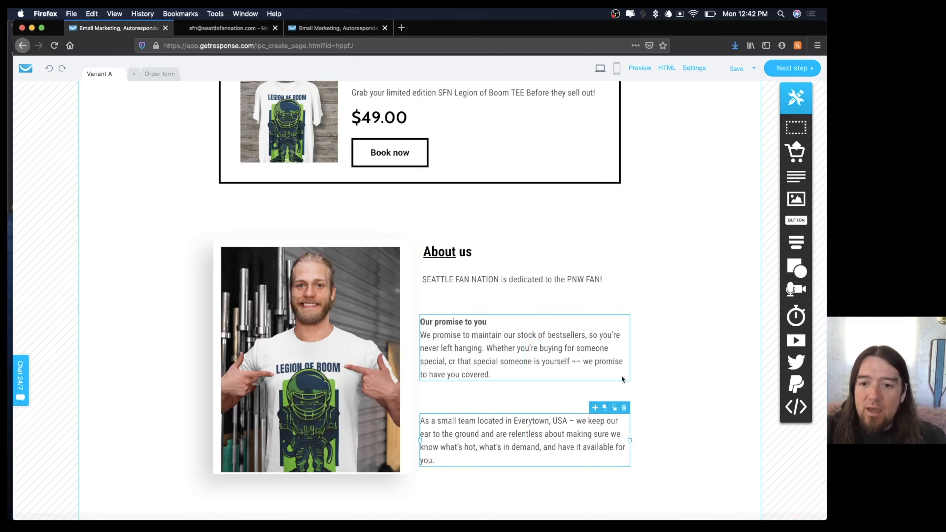
{"action": "left_click", "coordinate": [677, 377]}
{"action": "scroll", "coordinate": [677, 376], "scroll_direction": "down", "scroll_amount": 5}
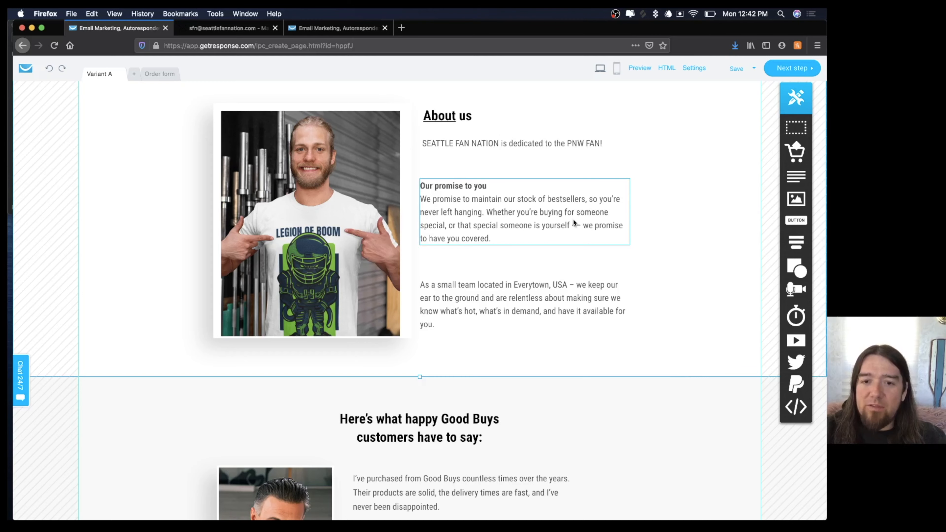
{"action": "scroll", "coordinate": [573, 218], "scroll_direction": "up", "scroll_amount": 3}
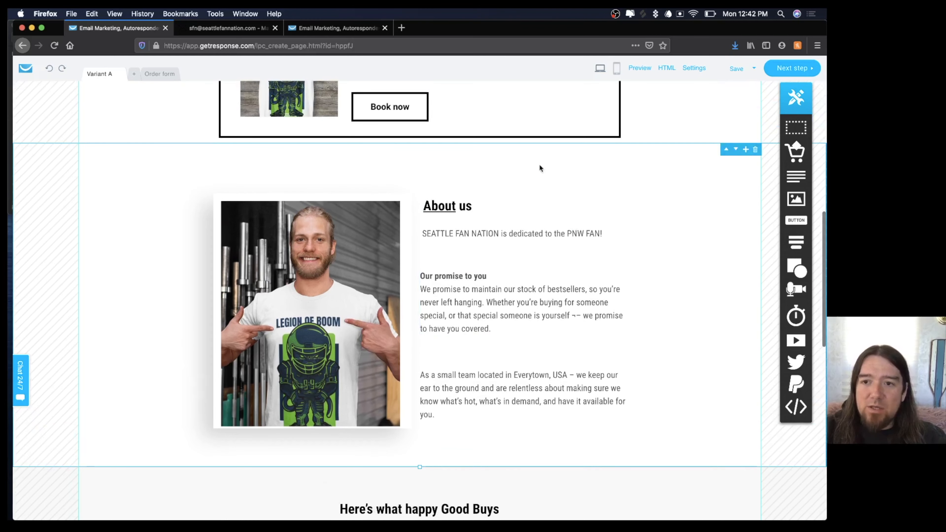
{"action": "scroll", "coordinate": [471, 245], "scroll_direction": "down", "scroll_amount": 7}
{"action": "scroll", "coordinate": [470, 248], "scroll_direction": "down", "scroll_amount": 3}
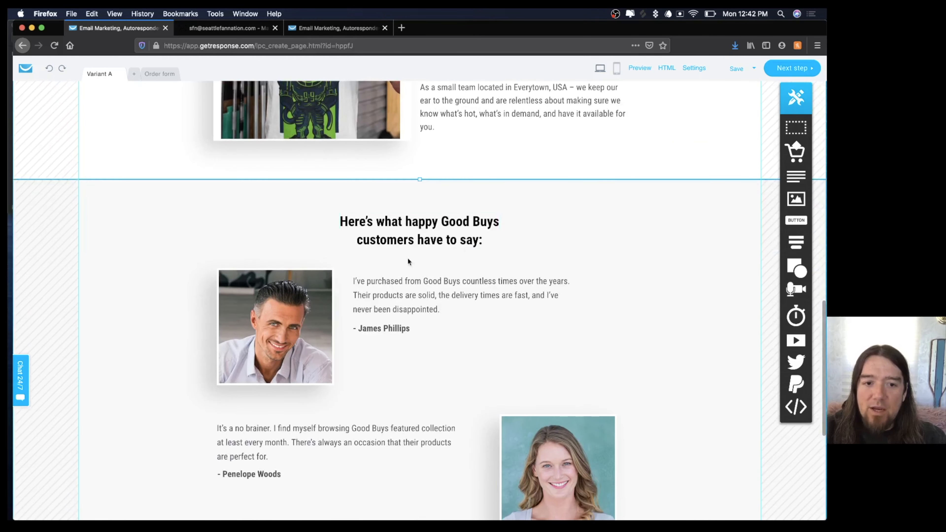
Replace the first testimonial photo with the seated man in a Legion of Boom shirt, fitted to its frame.
{"action": "left_click", "coordinate": [281, 318]}
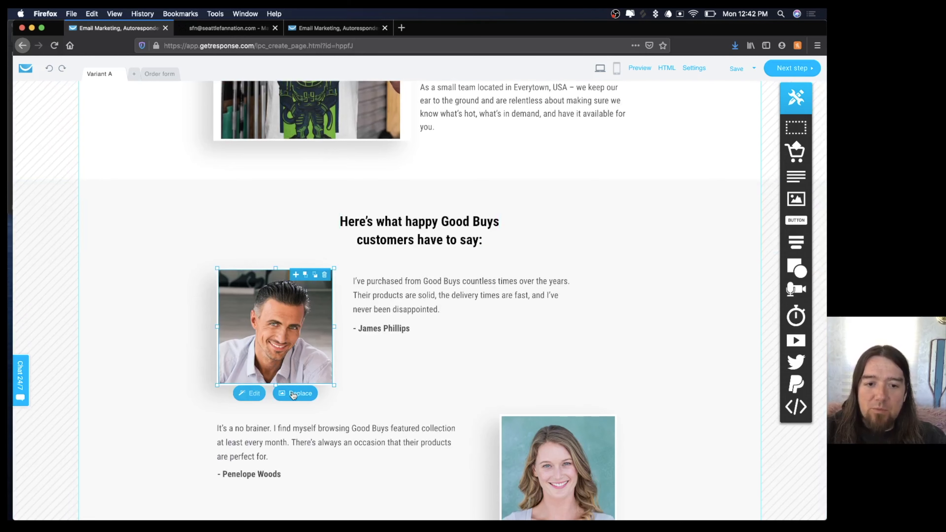
{"action": "left_click", "coordinate": [293, 394]}
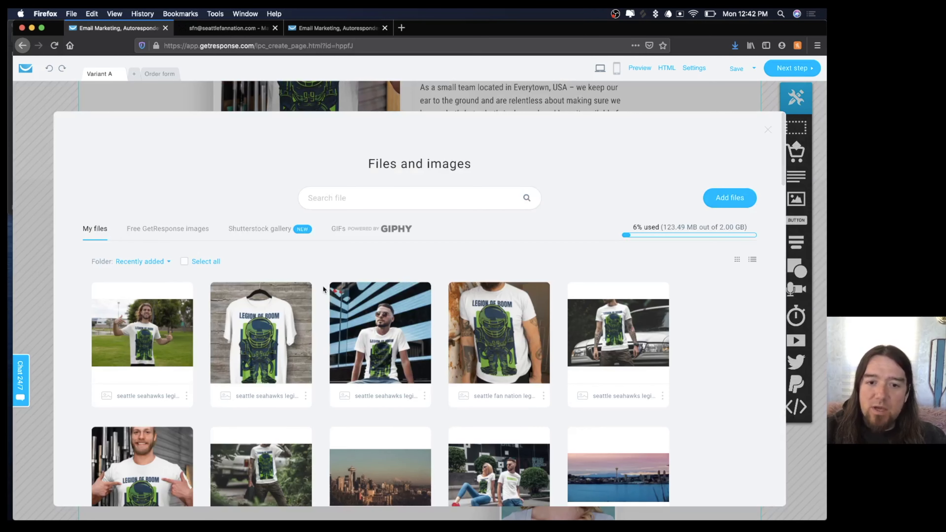
{"action": "left_click", "coordinate": [385, 331]}
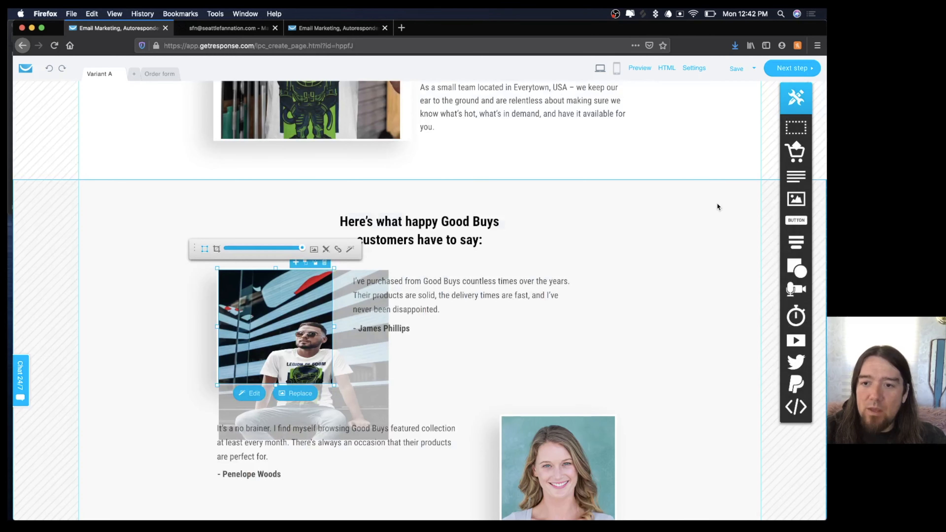
{"action": "mouse_move", "coordinate": [302, 248]}
{"action": "left_mouse_down"}
{"action": "mouse_move", "coordinate": [269, 250]}
{"action": "mouse_move", "coordinate": [284, 249]}
{"action": "left_mouse_up"}
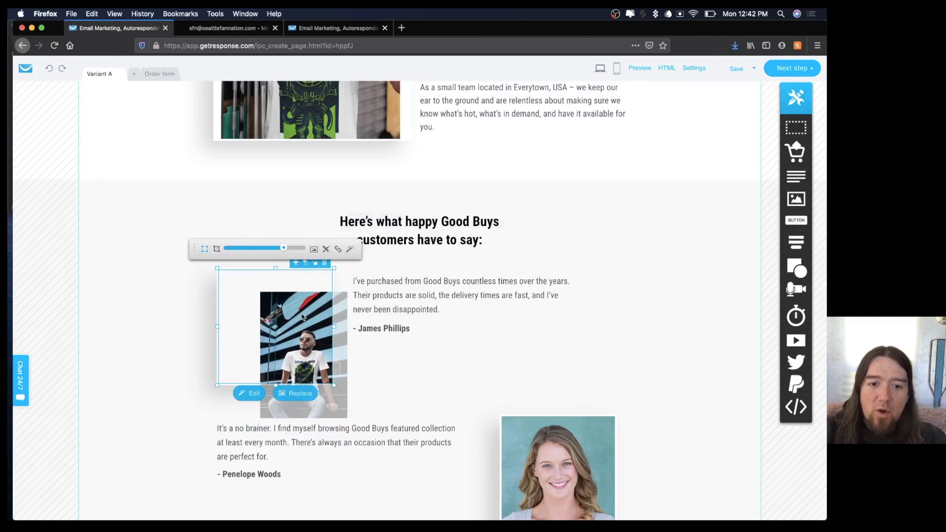
{"action": "left_click_drag", "start_coordinate": [302, 317], "coordinate": [276, 298]}
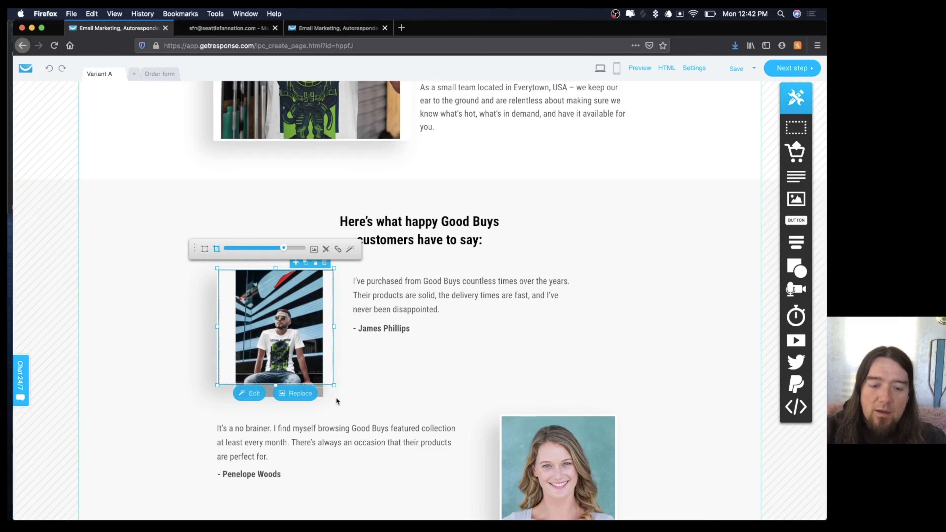
{"action": "left_click_drag", "start_coordinate": [334, 386], "coordinate": [335, 401]}
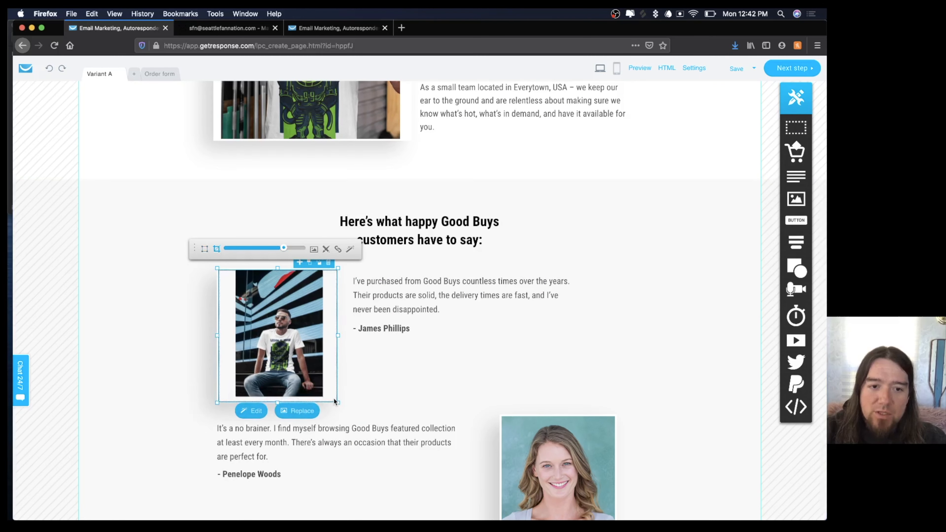
{"action": "left_click", "coordinate": [386, 364]}
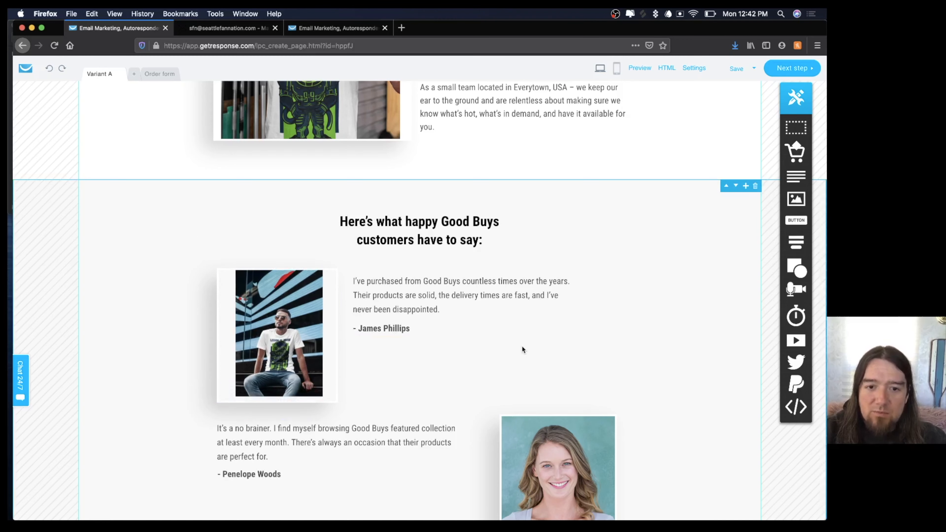
Replace 'Good Buys' with 'Seattle Fan Nation' in the first testimonial quote.
{"action": "scroll", "coordinate": [597, 380], "scroll_direction": "down", "scroll_amount": 4}
{"action": "double_click", "coordinate": [456, 139]}
{"action": "left_click_drag", "start_coordinate": [461, 139], "coordinate": [424, 139]}
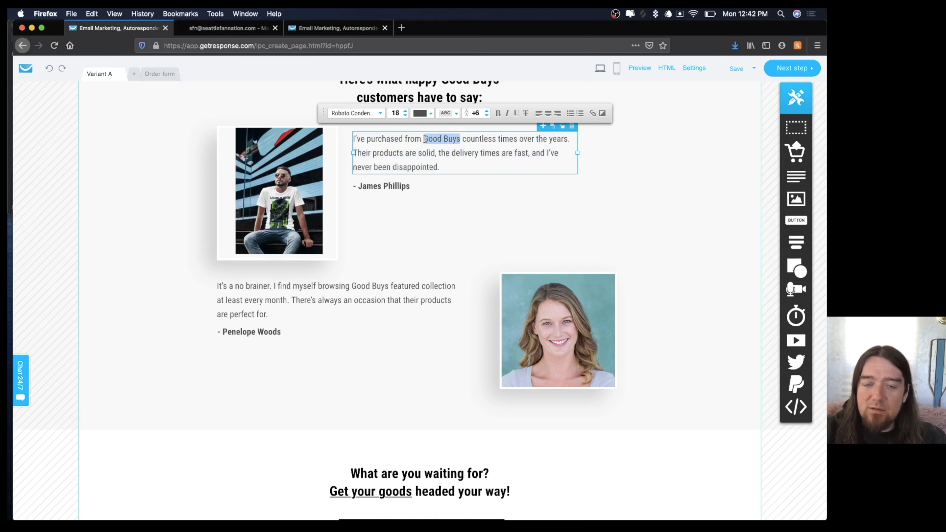
{"action": "key", "text": "BackSpace"}
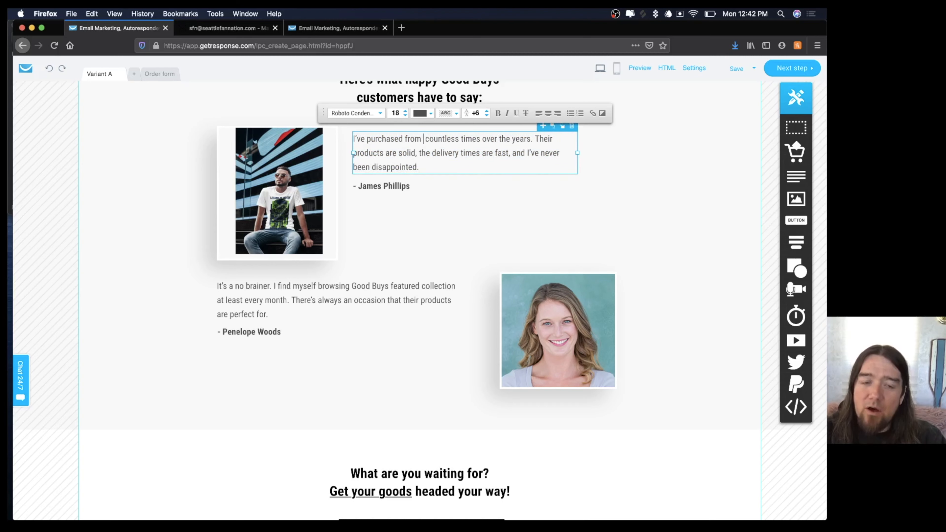
{"action": "type", "text": "Seattle Fa"}
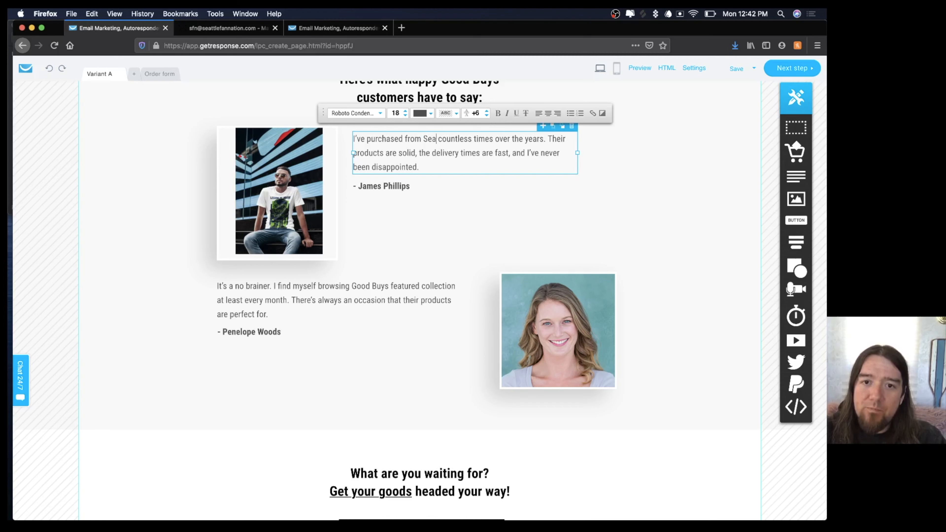
{"action": "type", "text": "n Nation"}
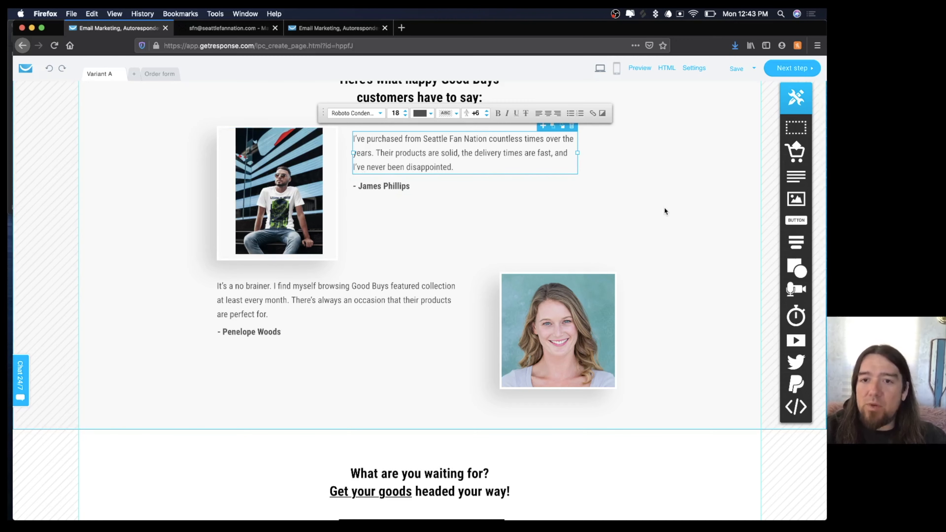
{"action": "scroll", "coordinate": [664, 210], "scroll_direction": "up", "scroll_amount": 3}
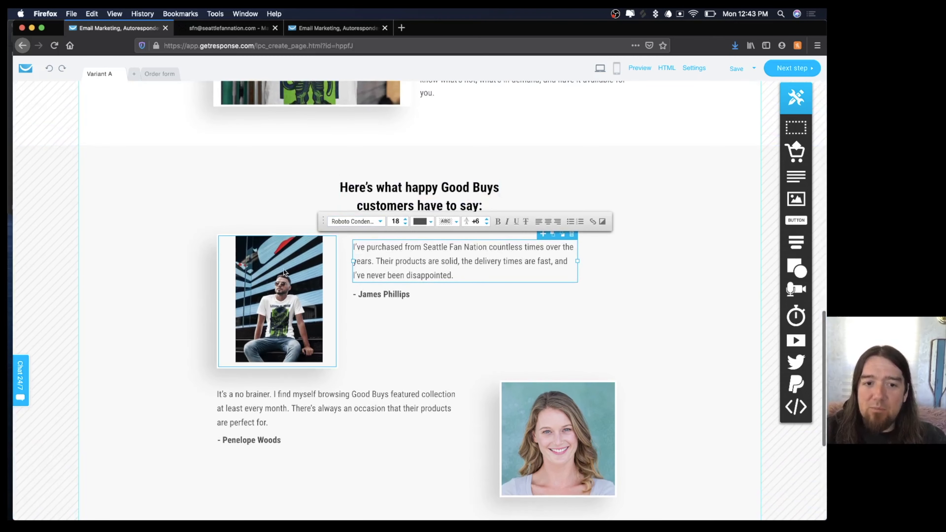
Add 'Send your photos to be featured on our page!' and a contact e-mail line under the tagline.
{"action": "scroll", "coordinate": [463, 276], "scroll_direction": "up", "scroll_amount": 6}
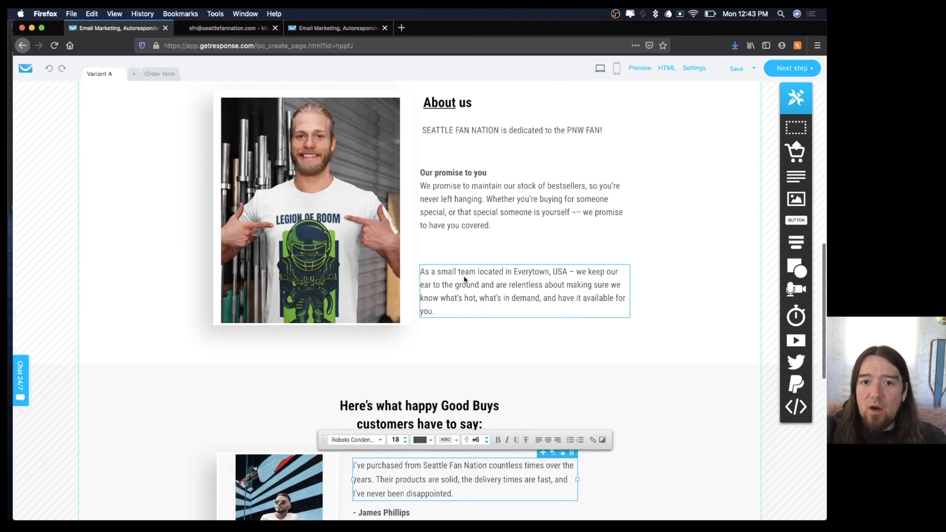
{"action": "left_click", "coordinate": [597, 146]}
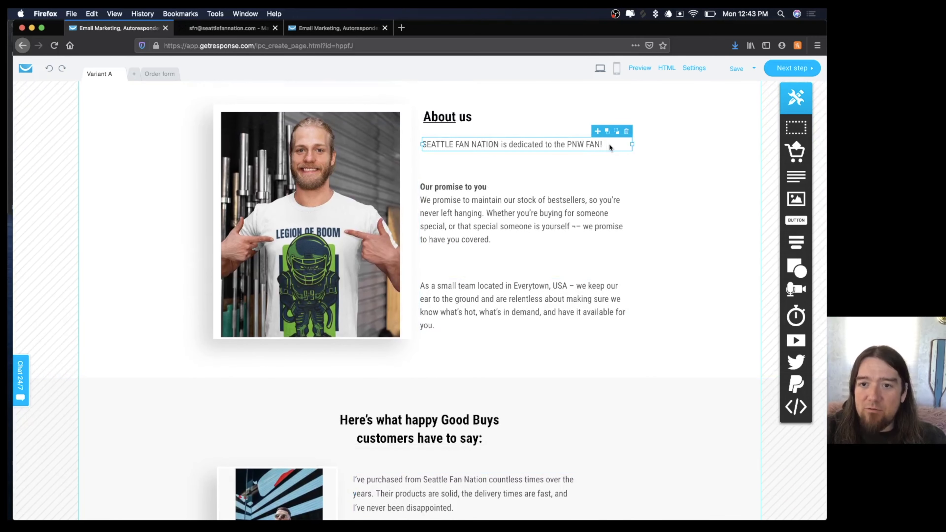
{"action": "left_click", "coordinate": [601, 143]}
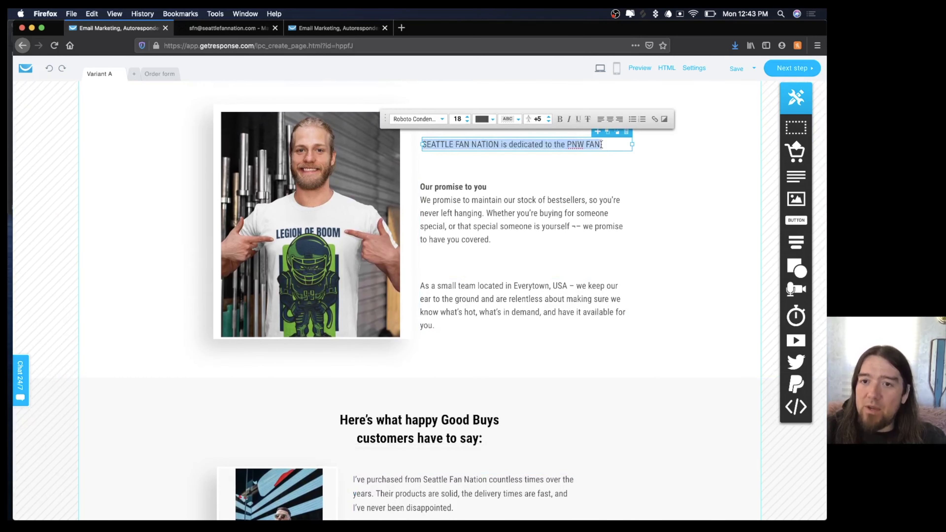
{"action": "left_click", "coordinate": [606, 144]}
{"action": "key", "text": "Return"}
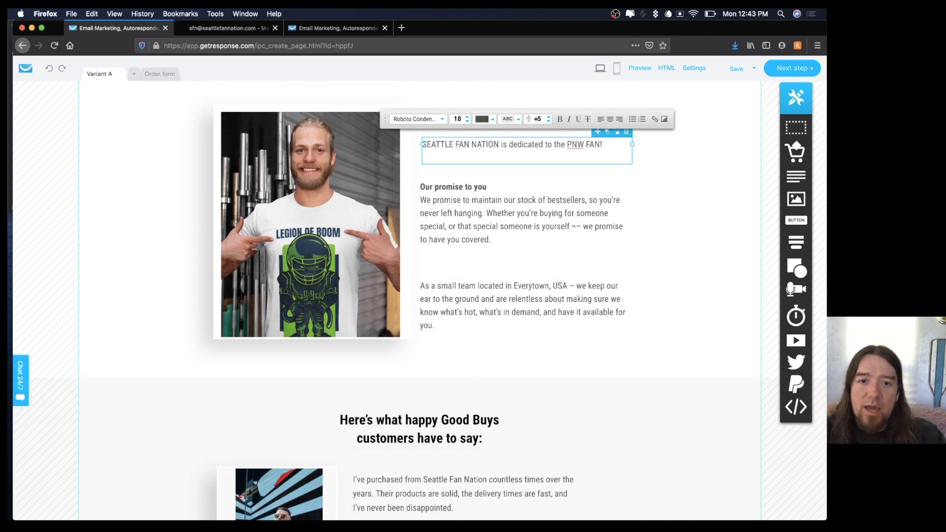
{"action": "type", "text": "Se"}
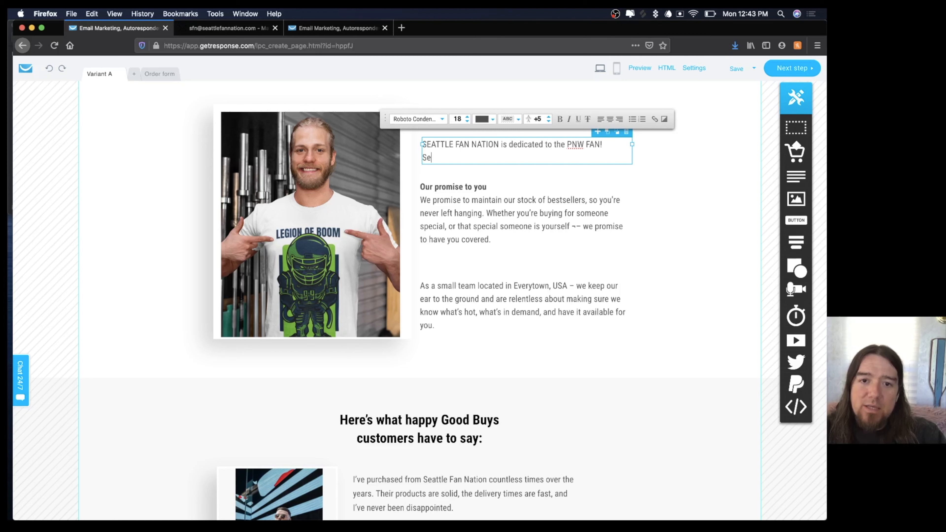
{"action": "type", "text": "nd your ph"}
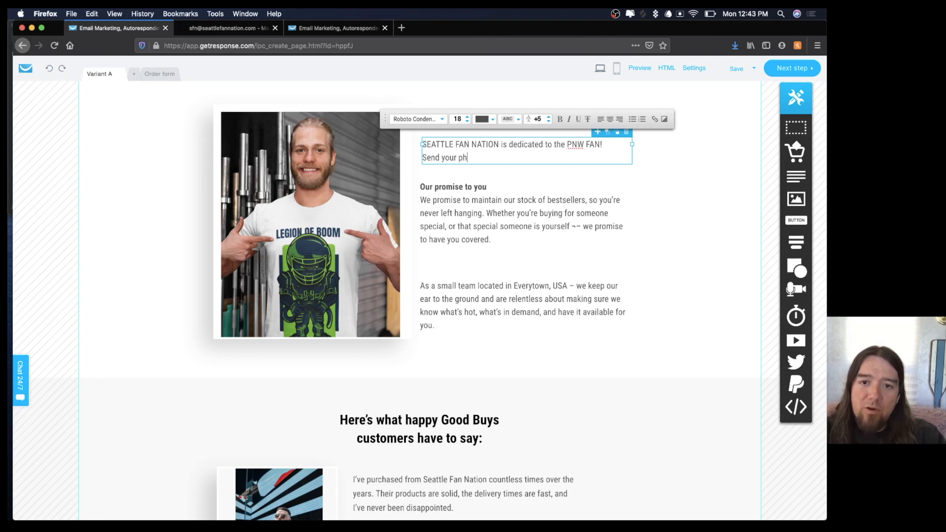
{"action": "type", "text": "otos to be fe"}
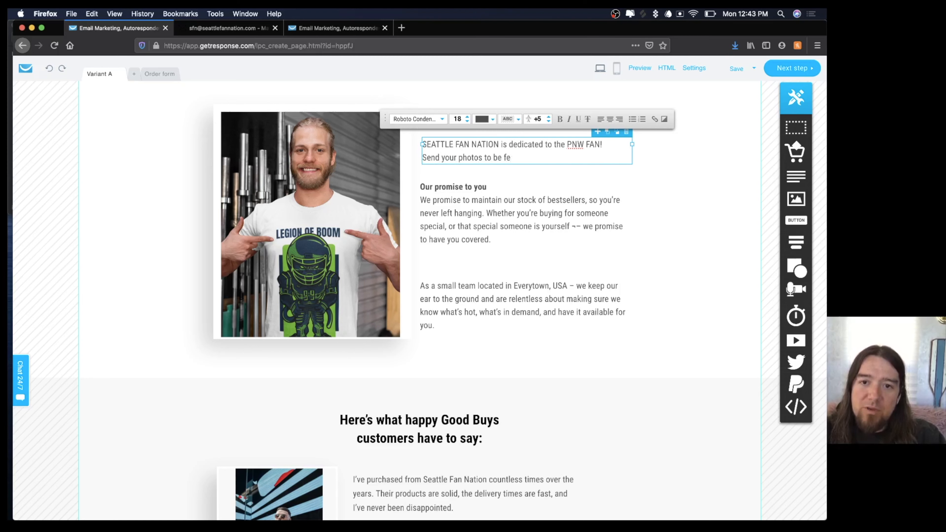
{"action": "type", "text": "atured on our page!"}
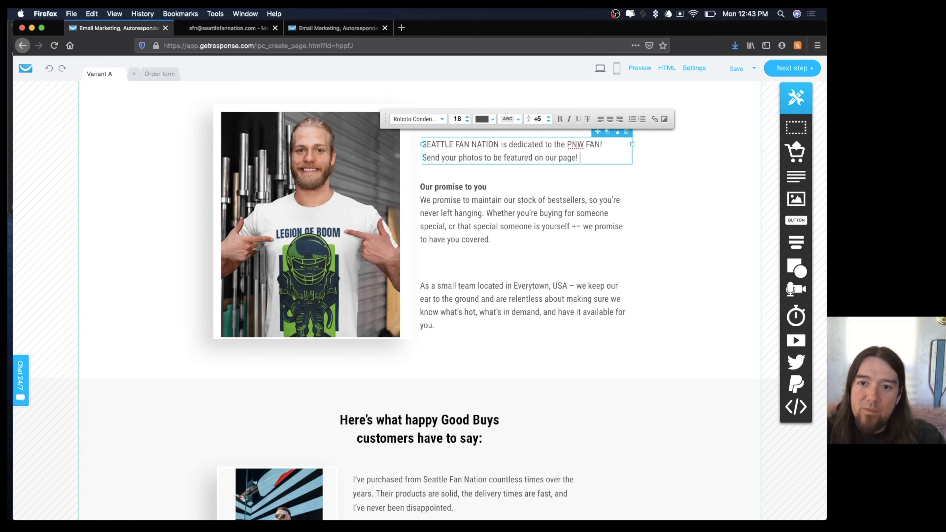
{"action": "key", "text": "Return"}
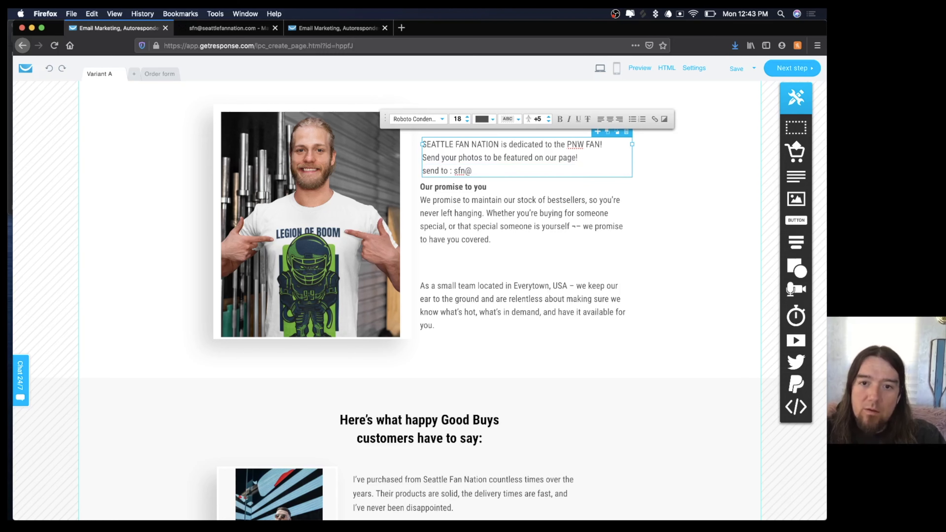
{"action": "left_click", "coordinate": [599, 197]}
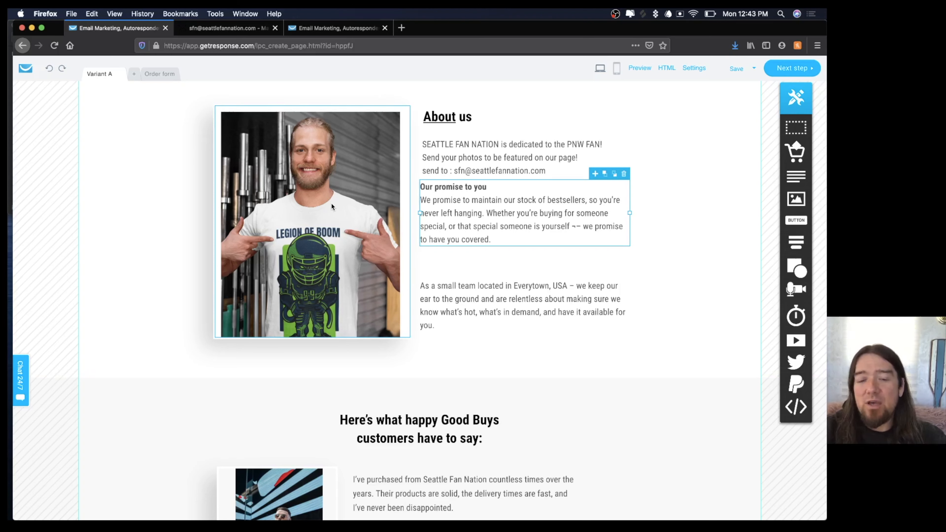
Move the Our promise to you block down and bold the tagline's first line.
{"action": "left_click_drag", "start_coordinate": [458, 201], "coordinate": [458, 213]}
{"action": "left_click_drag", "start_coordinate": [458, 145], "coordinate": [455, 144]}
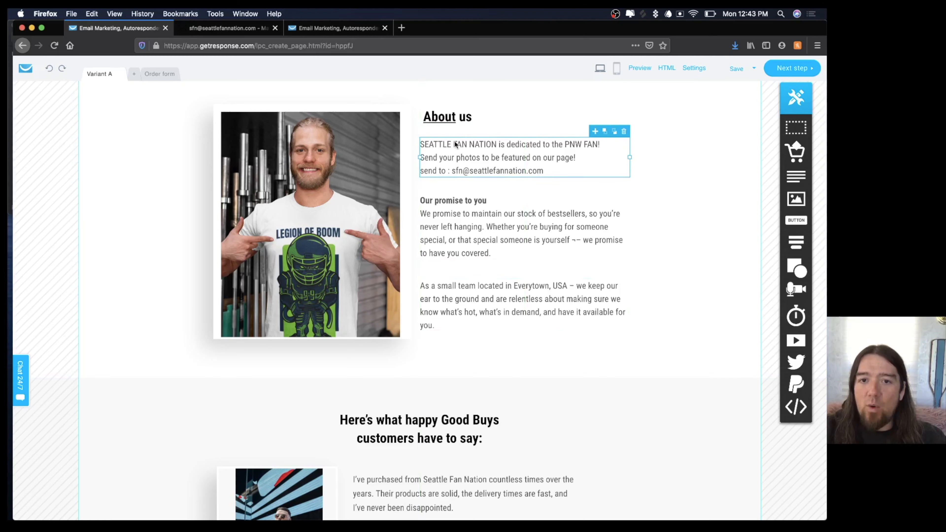
{"action": "triple_click", "coordinate": [454, 144]}
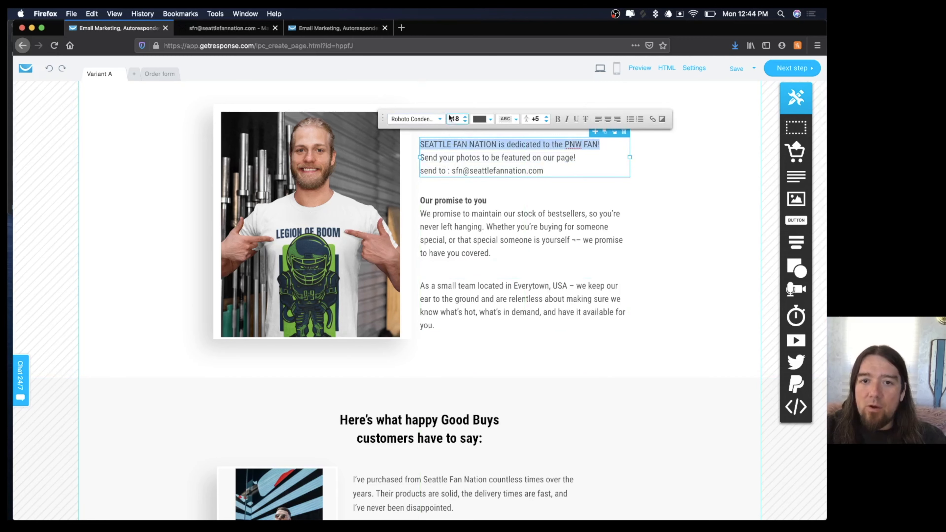
{"action": "left_click", "coordinate": [560, 119]}
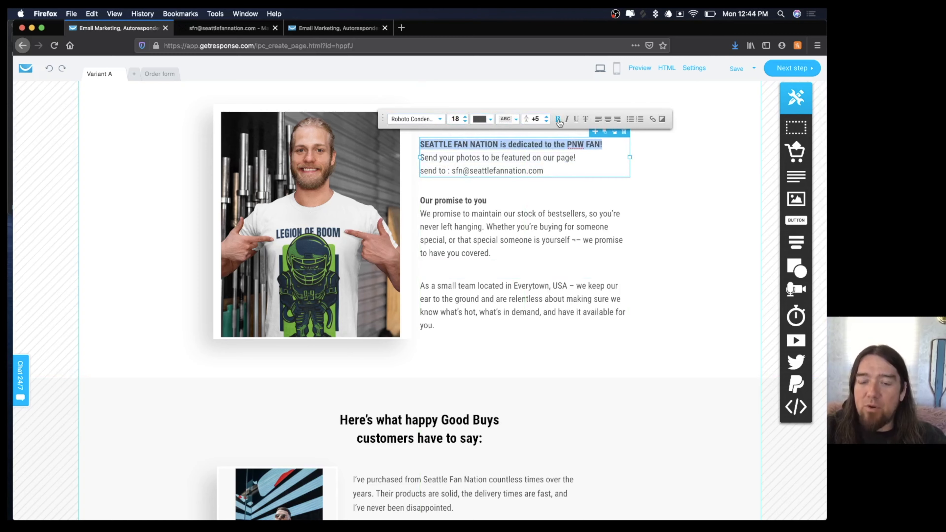
{"action": "left_click", "coordinate": [537, 156]}
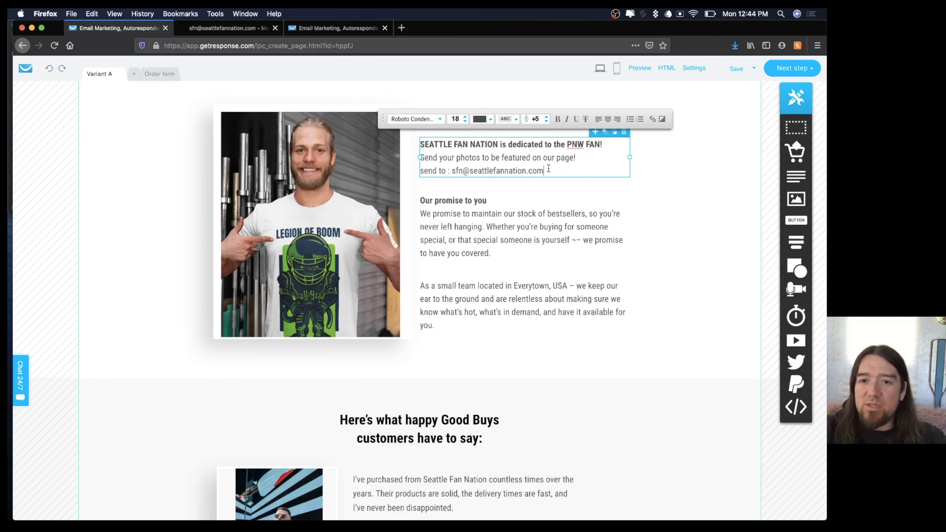
Swap the woman's portrait for the fan-on-grass photo from Files and images, then zoom it in.
{"action": "scroll", "coordinate": [522, 214], "scroll_direction": "down", "scroll_amount": 10}
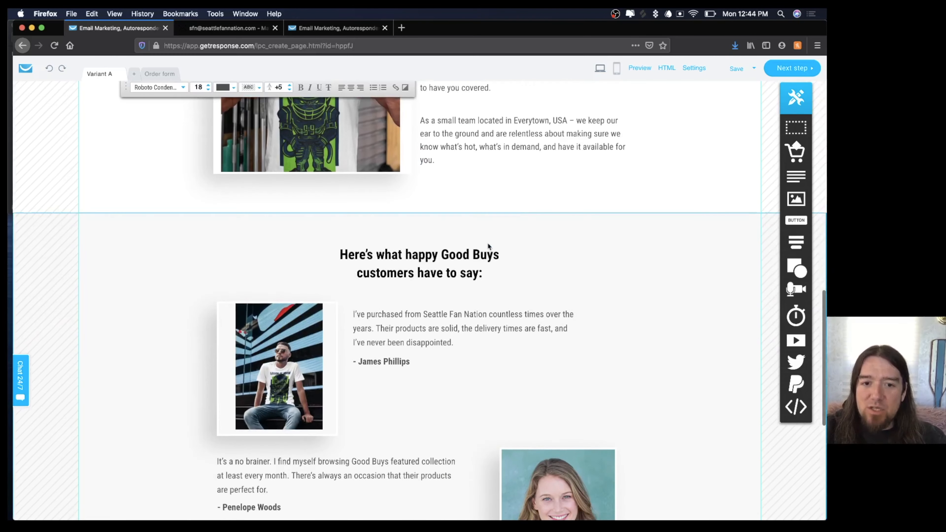
{"action": "left_click", "coordinate": [551, 299]}
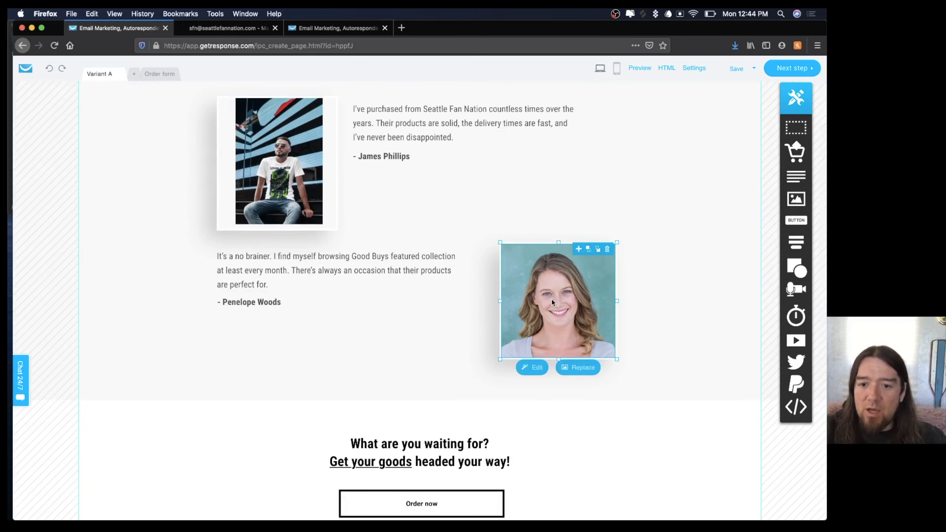
{"action": "left_click", "coordinate": [566, 369]}
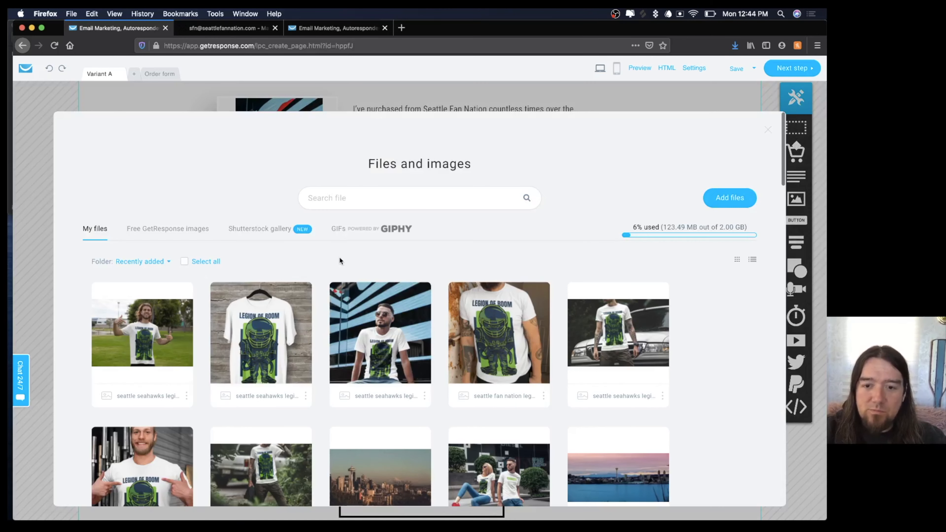
{"action": "scroll", "coordinate": [437, 310], "scroll_direction": "down", "scroll_amount": 3}
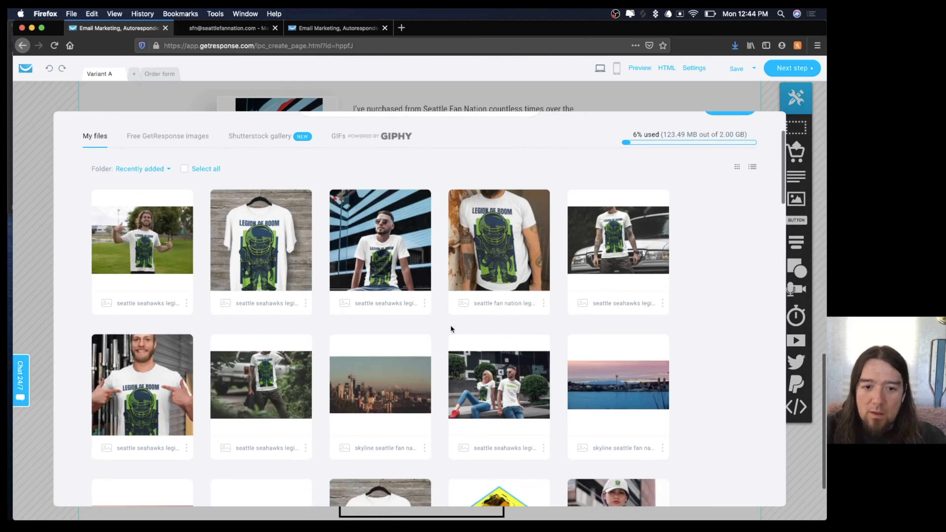
{"action": "mouse_move", "coordinate": [265, 379]}
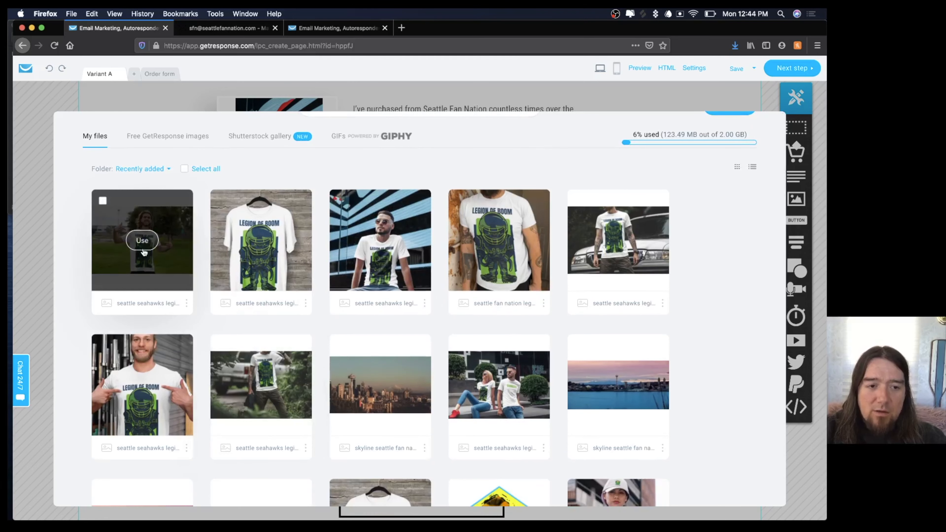
{"action": "left_click", "coordinate": [424, 303]}
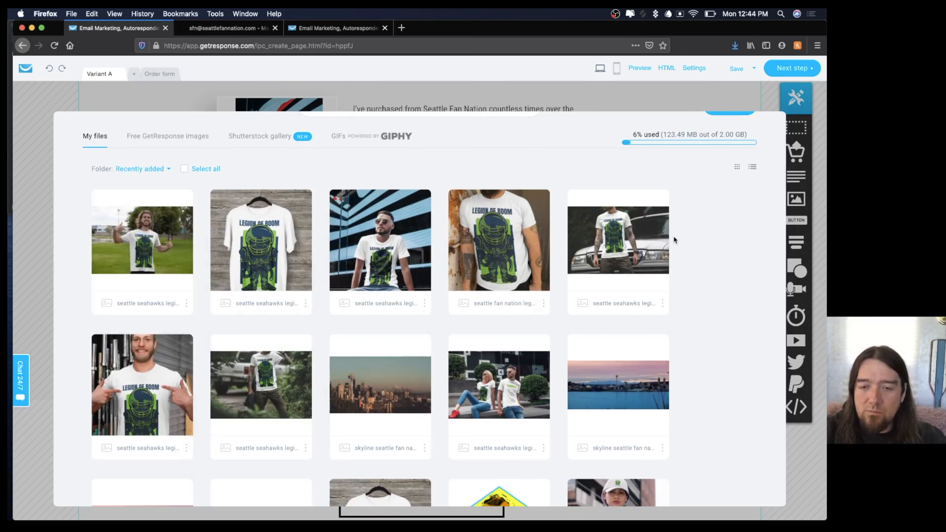
{"action": "key", "text": "Escape"}
{"action": "left_click_drag", "start_coordinate": [558, 223], "coordinate": [601, 226]}
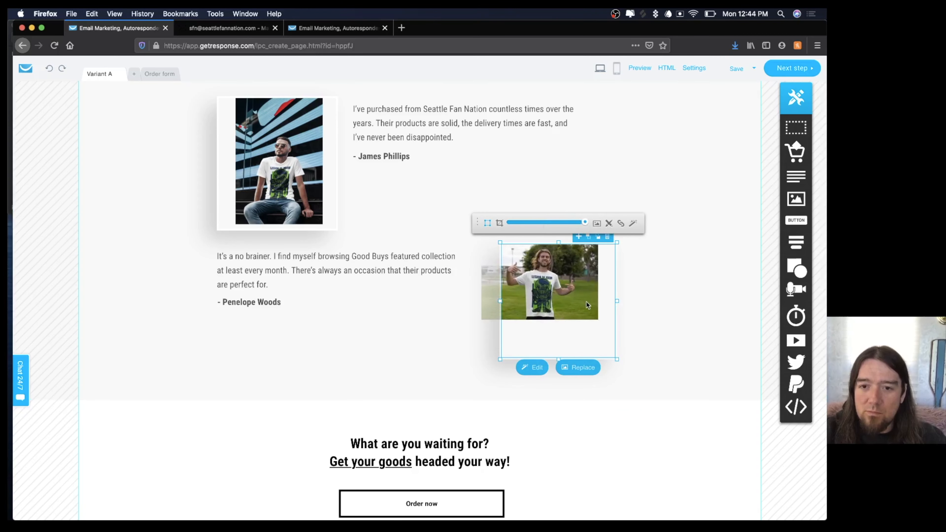
Crop the fan-on-grass photo, trimming the empty space above and below it.
{"action": "left_click_drag", "start_coordinate": [554, 284], "coordinate": [552, 301]}
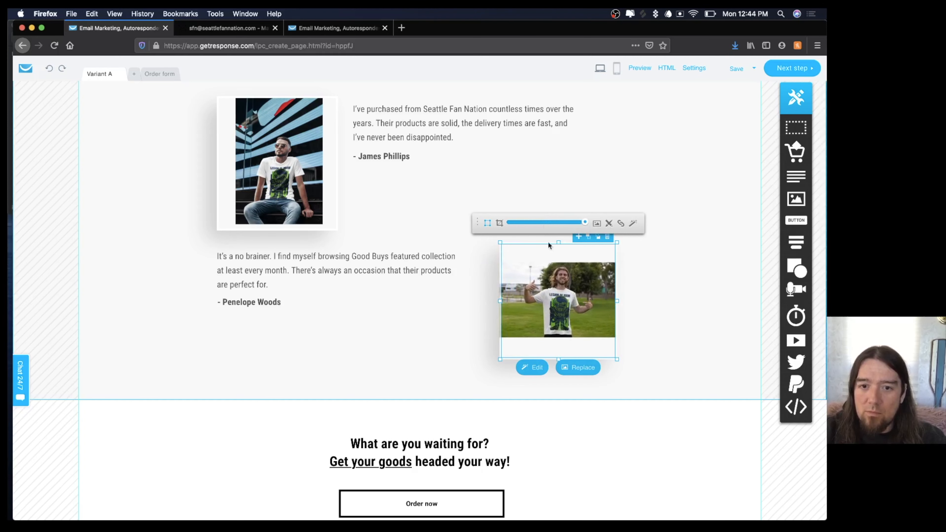
{"action": "left_click", "coordinate": [499, 223]}
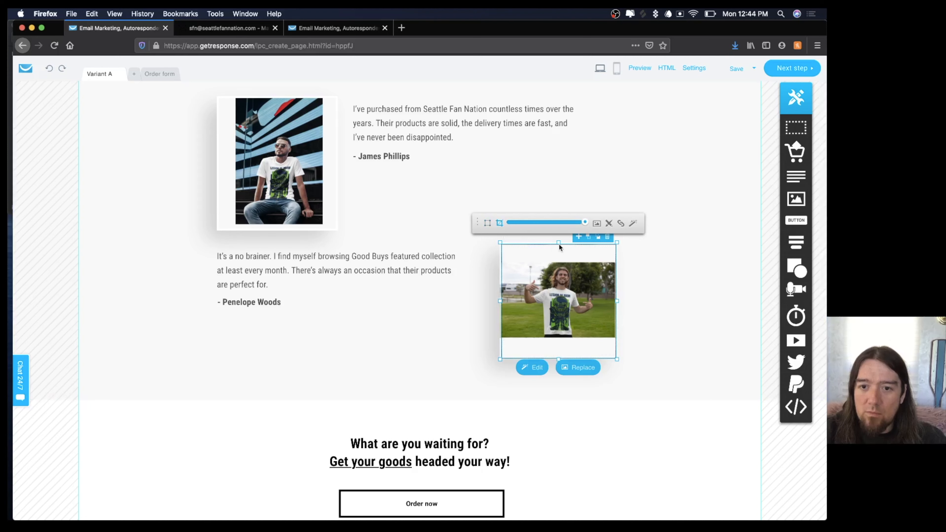
{"action": "left_click_drag", "start_coordinate": [559, 244], "coordinate": [560, 261]}
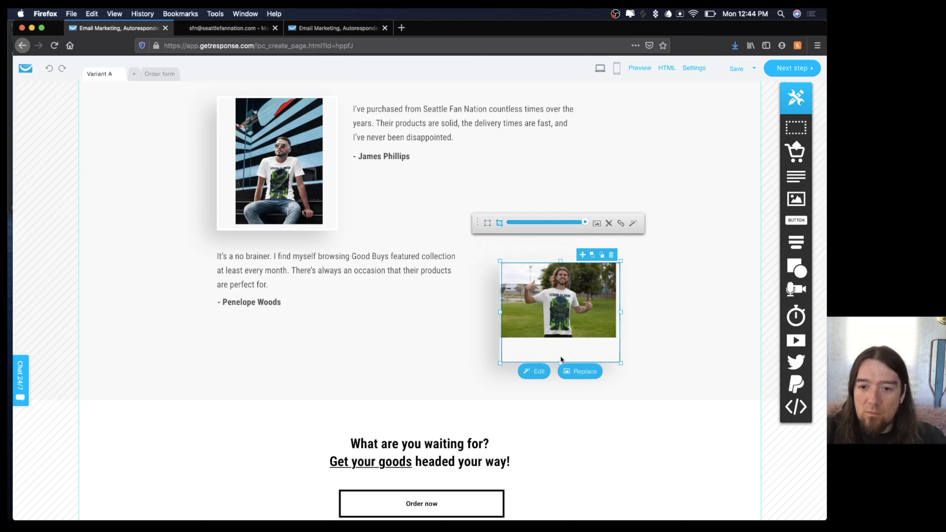
{"action": "left_click_drag", "start_coordinate": [559, 363], "coordinate": [559, 340]}
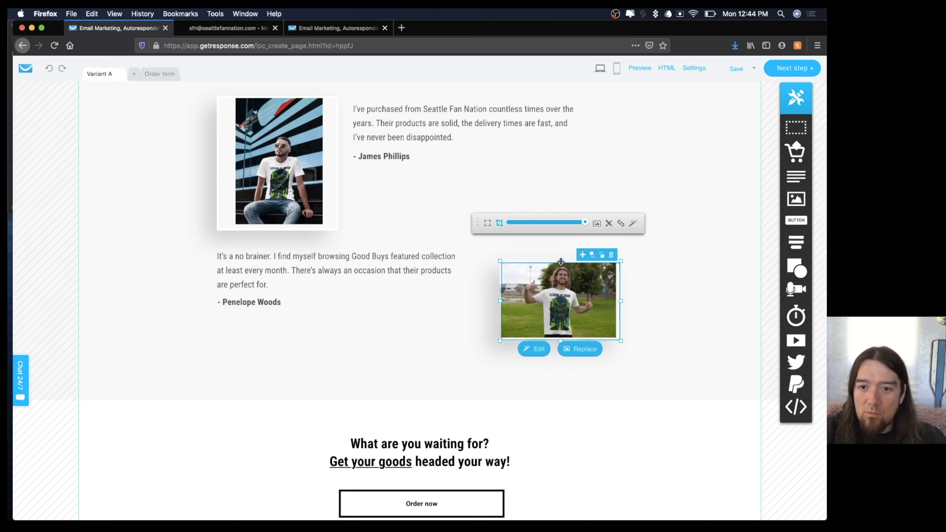
{"action": "left_click_drag", "start_coordinate": [561, 262], "coordinate": [561, 258]}
Enlarge the photo with its corner handle and shift the picture within its frame.
{"action": "left_click", "coordinate": [487, 224]}
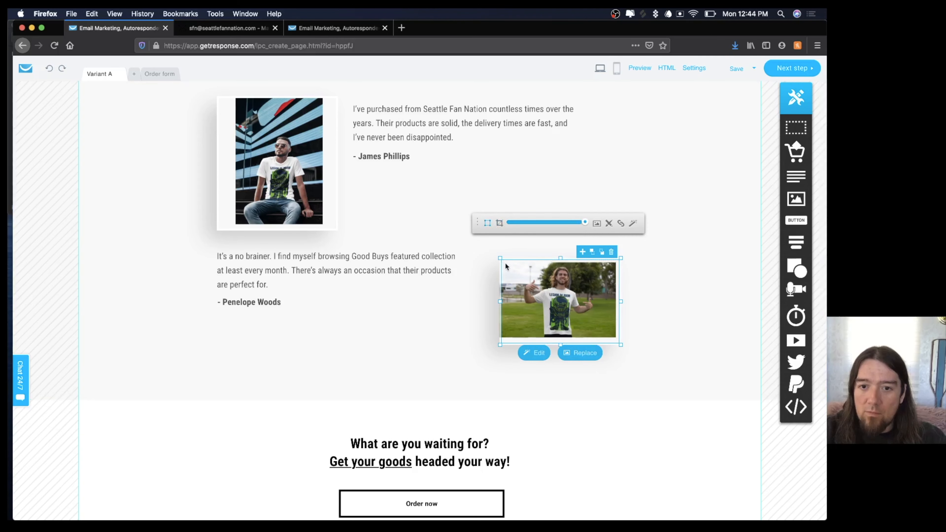
{"action": "left_click_drag", "start_coordinate": [500, 258], "coordinate": [471, 204]}
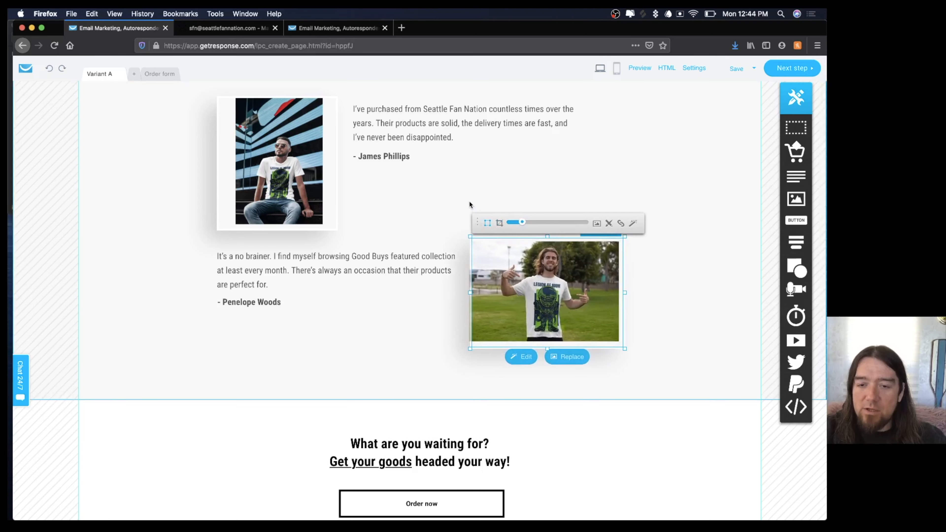
{"action": "mouse_move", "coordinate": [536, 312]}
{"action": "left_mouse_down"}
{"action": "mouse_move", "coordinate": [544, 302]}
{"action": "mouse_move", "coordinate": [539, 318]}
{"action": "left_mouse_up"}
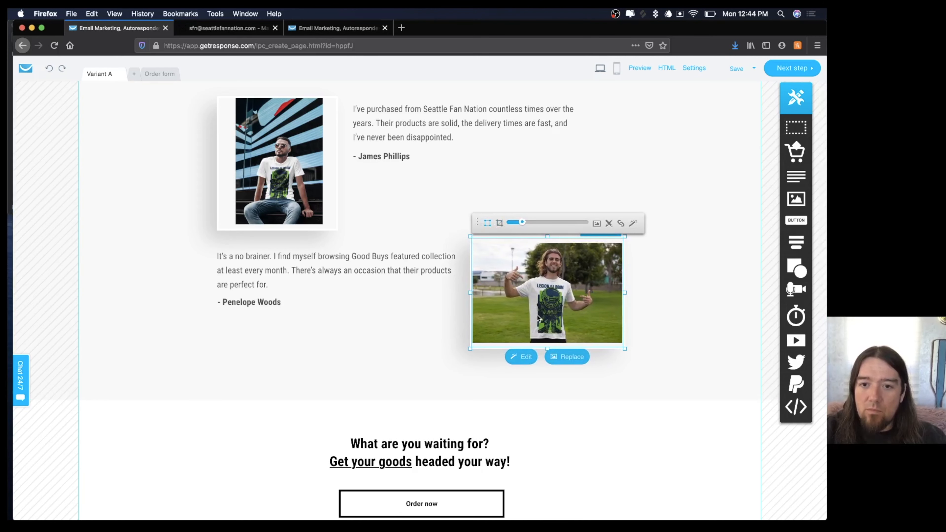
{"action": "left_click", "coordinate": [678, 303]}
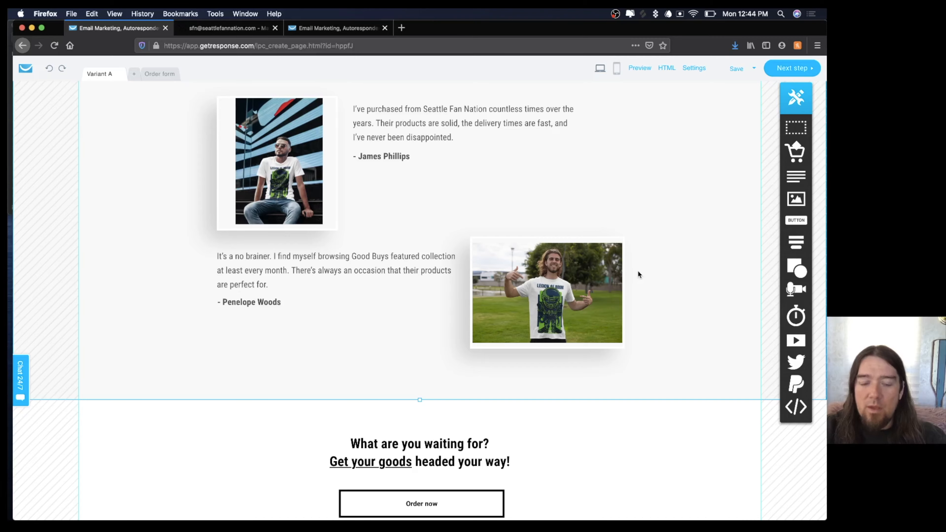
Set the SHOP heading's text shadow colour to bright green #24DF1A.
{"action": "scroll", "coordinate": [639, 272], "scroll_direction": "up", "scroll_amount": 15}
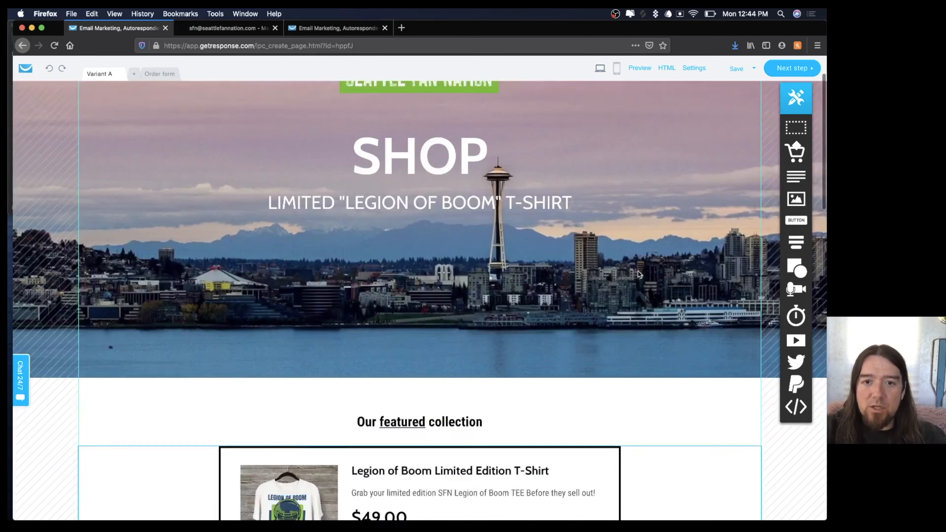
{"action": "scroll", "coordinate": [638, 269], "scroll_direction": "down", "scroll_amount": 8}
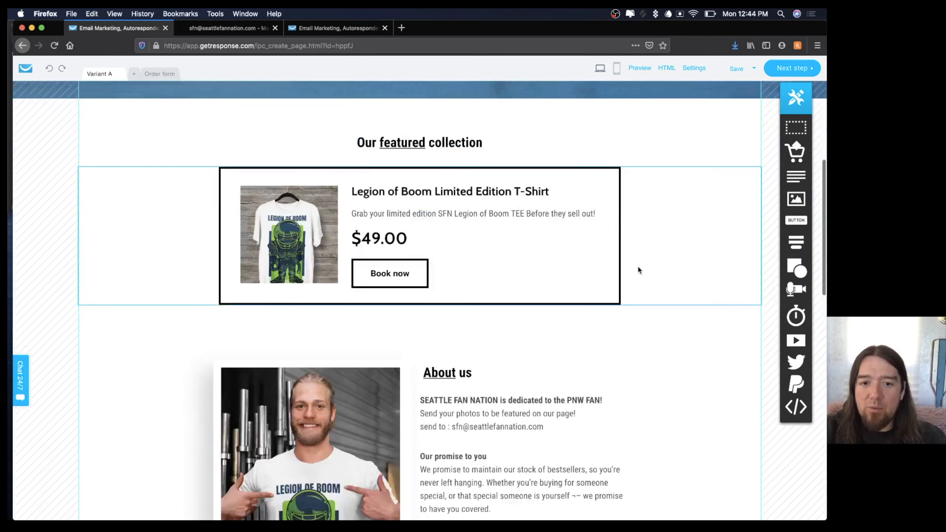
{"action": "scroll", "coordinate": [638, 265], "scroll_direction": "down", "scroll_amount": 5}
{"action": "scroll", "coordinate": [638, 265], "scroll_direction": "up", "scroll_amount": 15}
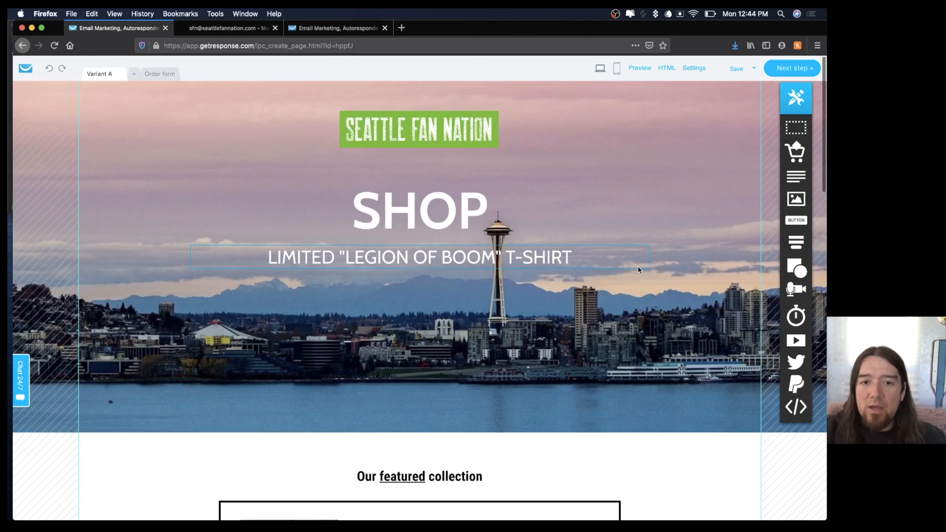
{"action": "double_click", "coordinate": [421, 209]}
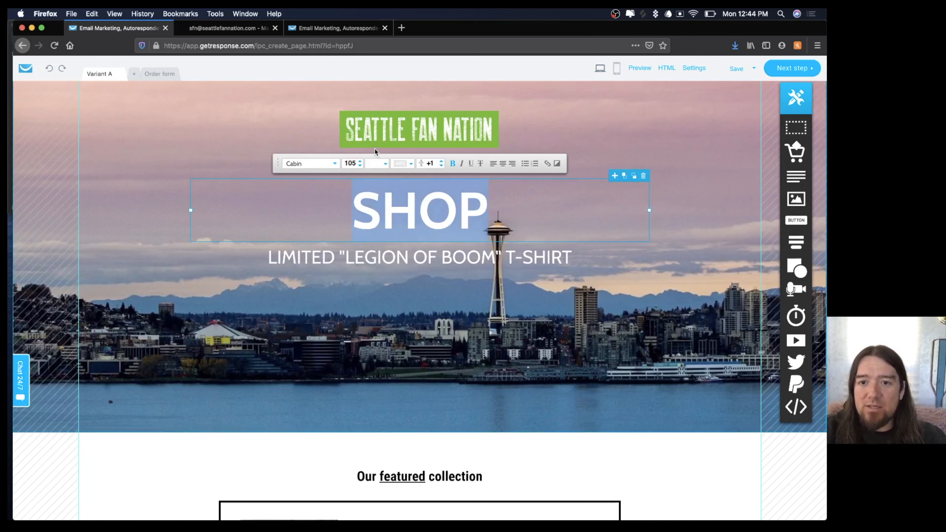
{"action": "left_click", "coordinate": [557, 163]}
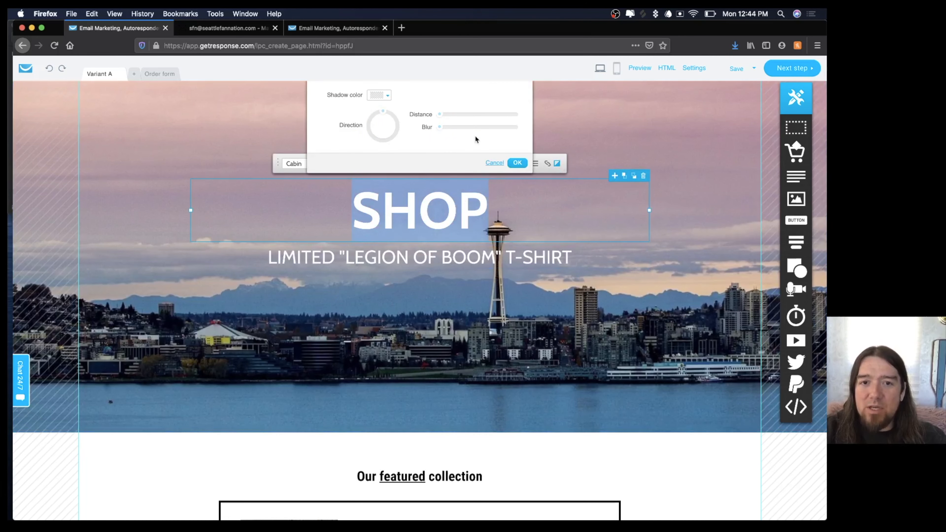
{"action": "left_click", "coordinate": [387, 96]}
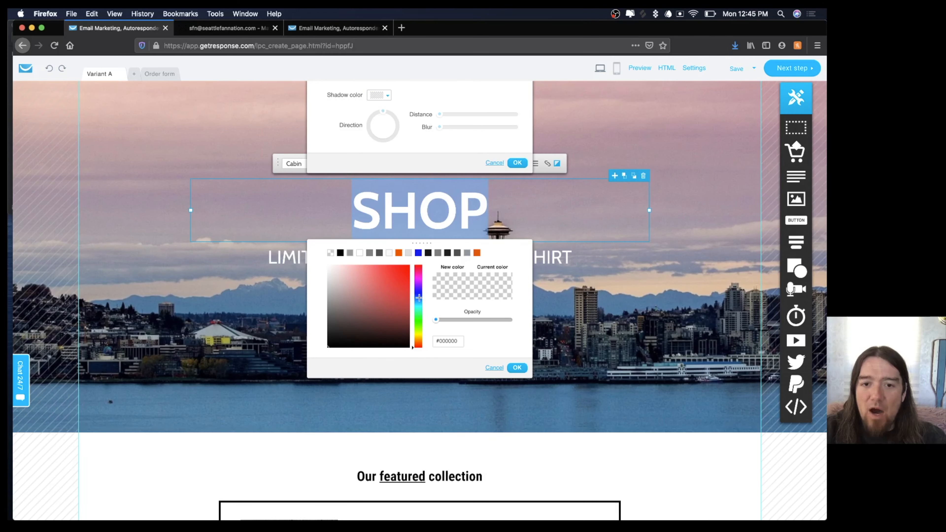
{"action": "left_click", "coordinate": [418, 320]}
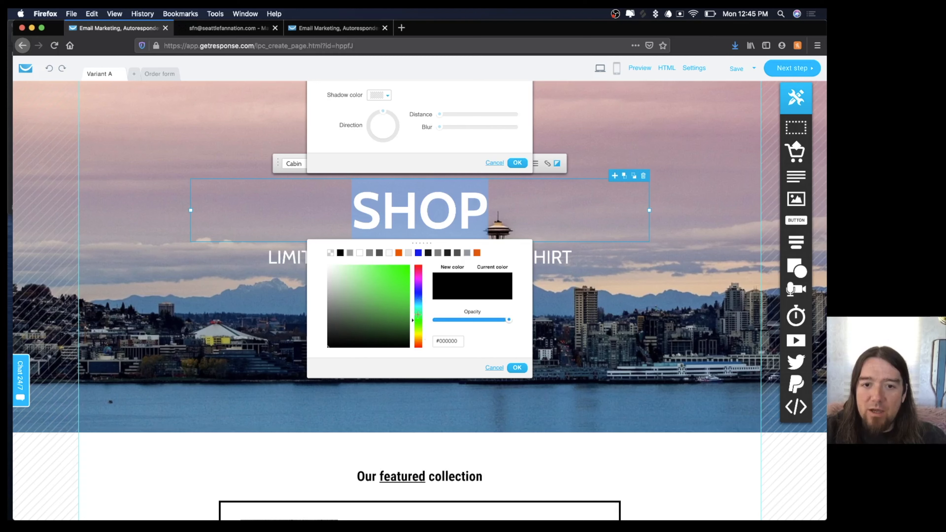
{"action": "left_click", "coordinate": [396, 273]}
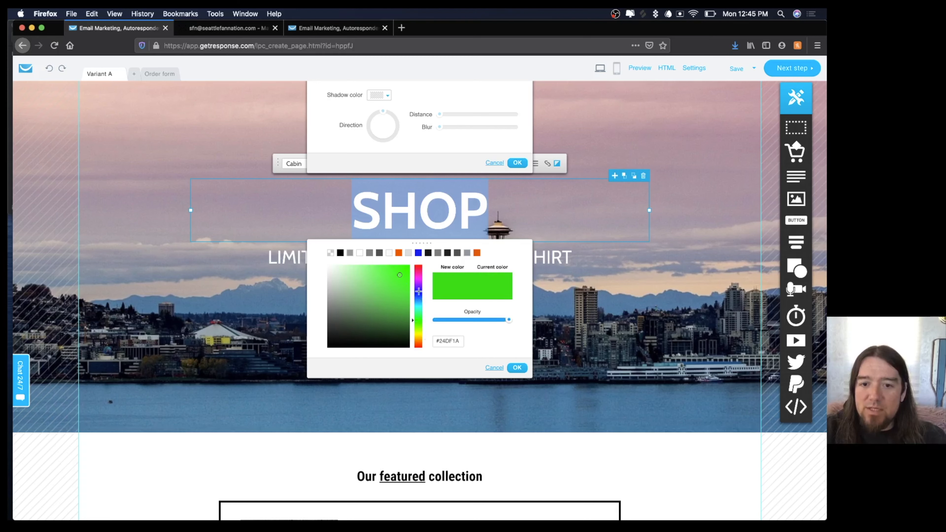
{"action": "left_click", "coordinate": [517, 367]}
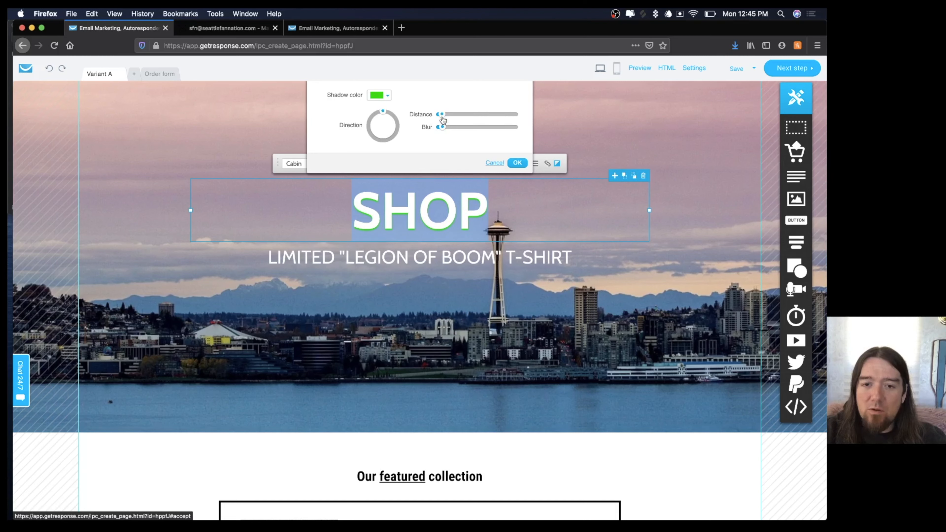
Set the shadow distance to 0 and raise the blur for a green glow, then apply.
{"action": "left_click_drag", "start_coordinate": [442, 114], "coordinate": [439, 114]}
{"action": "left_click_drag", "start_coordinate": [442, 127], "coordinate": [459, 128]}
{"action": "left_click", "coordinate": [517, 163]}
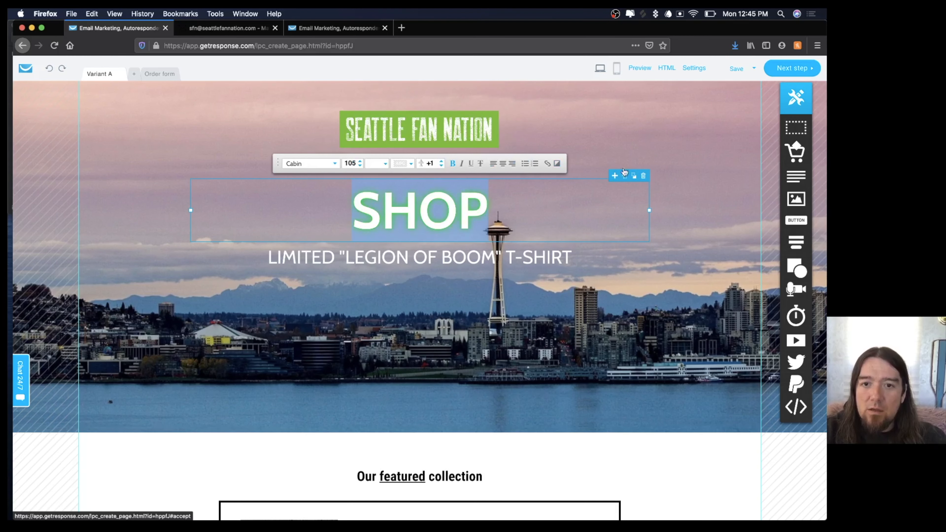
{"action": "left_click", "coordinate": [633, 143]}
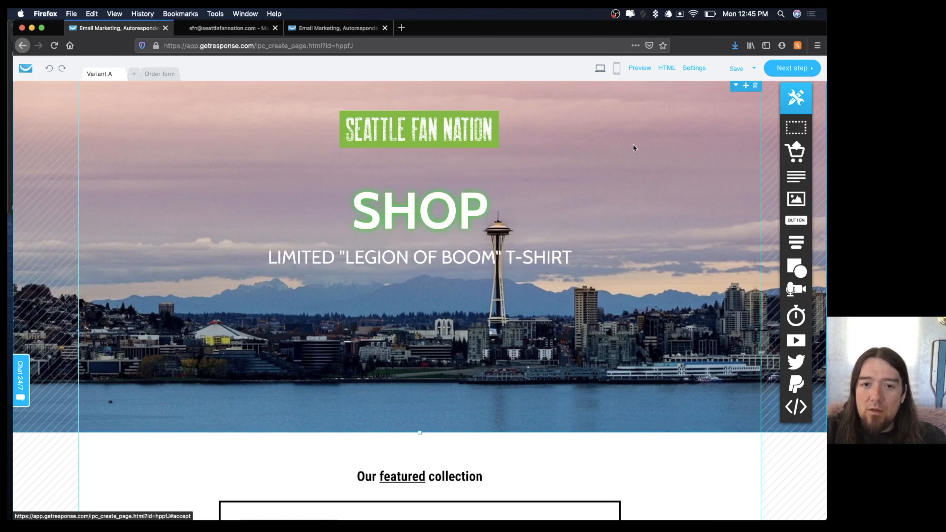
Give the LIMITED "LEGION OF BOOM" T-SHIRT subtitle a grey #6D6565 text shadow.
{"action": "double_click", "coordinate": [413, 261]}
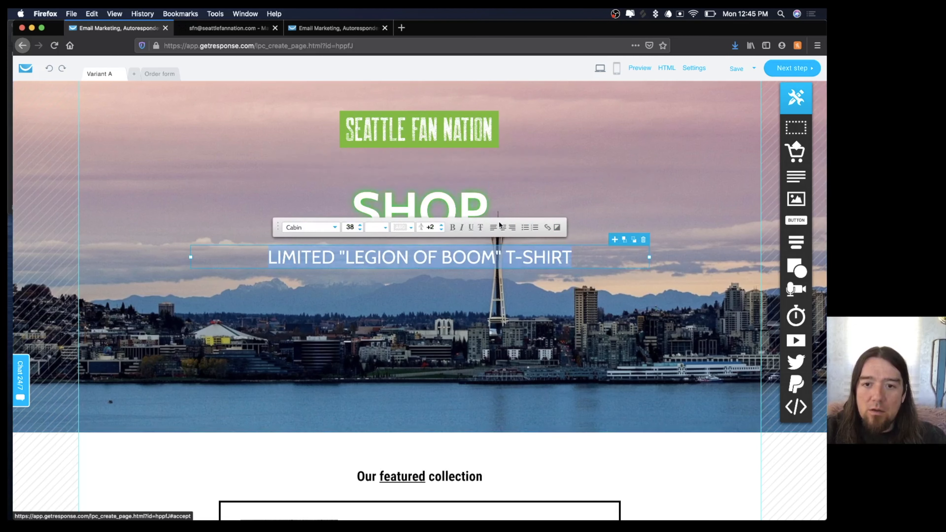
{"action": "left_click", "coordinate": [557, 226]}
{"action": "left_click", "coordinate": [385, 159]}
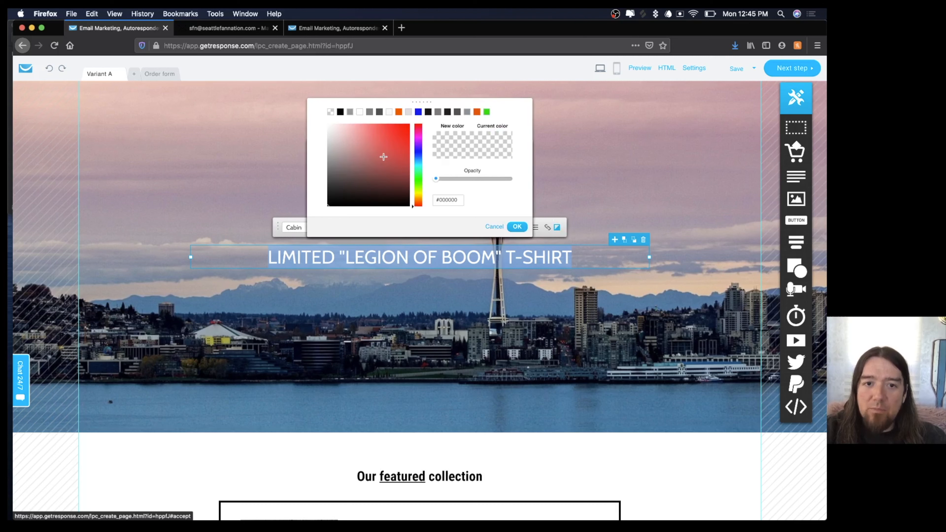
{"action": "left_click", "coordinate": [333, 171]}
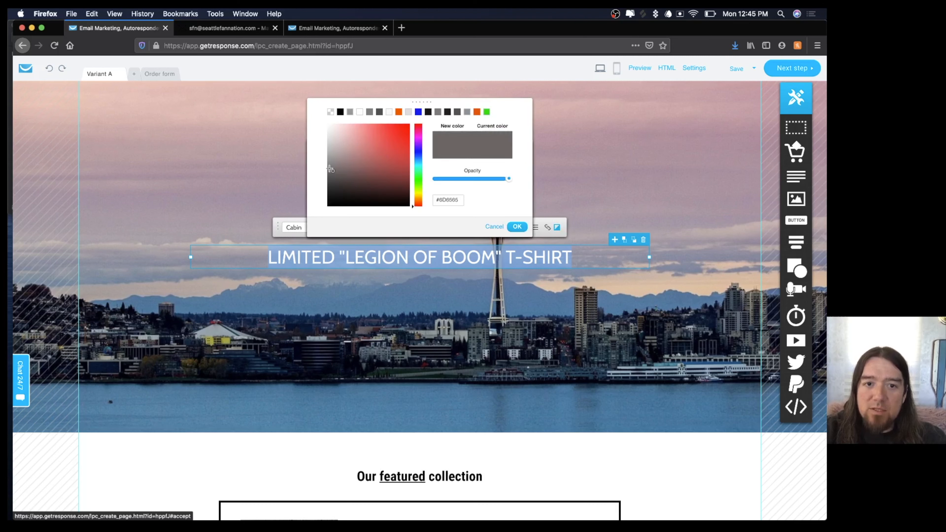
{"action": "left_click", "coordinate": [517, 227]}
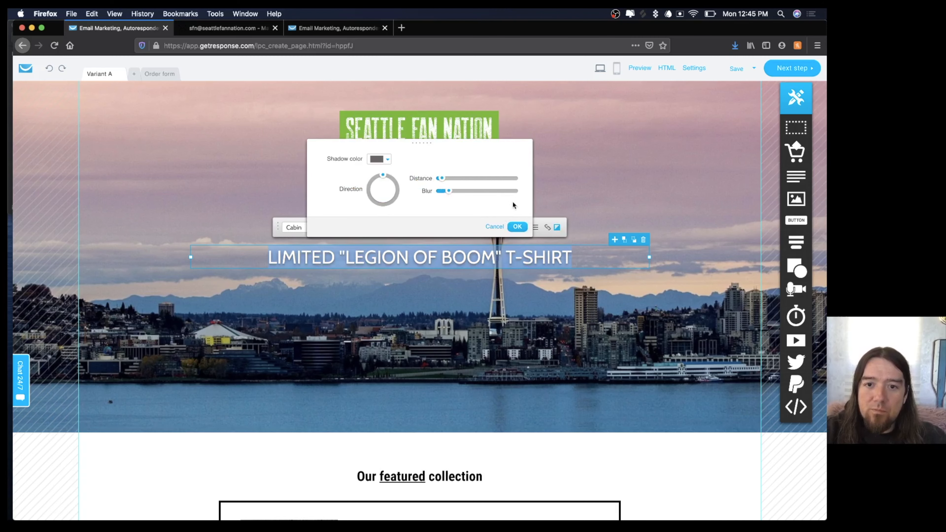
{"action": "left_click", "coordinate": [517, 226]}
{"action": "left_click", "coordinate": [568, 163]}
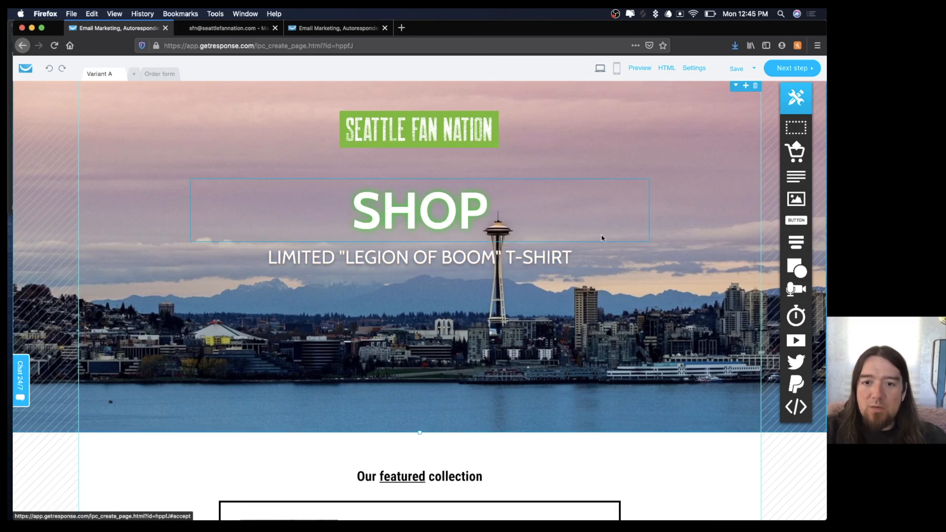
Delete the SHOP heading and drag the Legion of Boom subtitle down above the water.
{"action": "scroll", "coordinate": [578, 188], "scroll_direction": "down", "scroll_amount": 10}
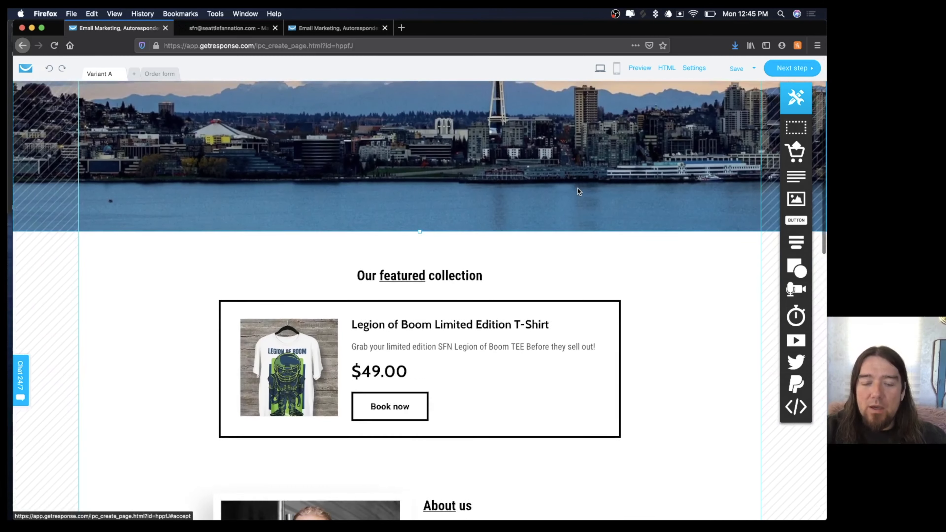
{"action": "scroll", "coordinate": [578, 187], "scroll_direction": "down", "scroll_amount": 5}
{"action": "scroll", "coordinate": [577, 186], "scroll_direction": "up", "scroll_amount": 12}
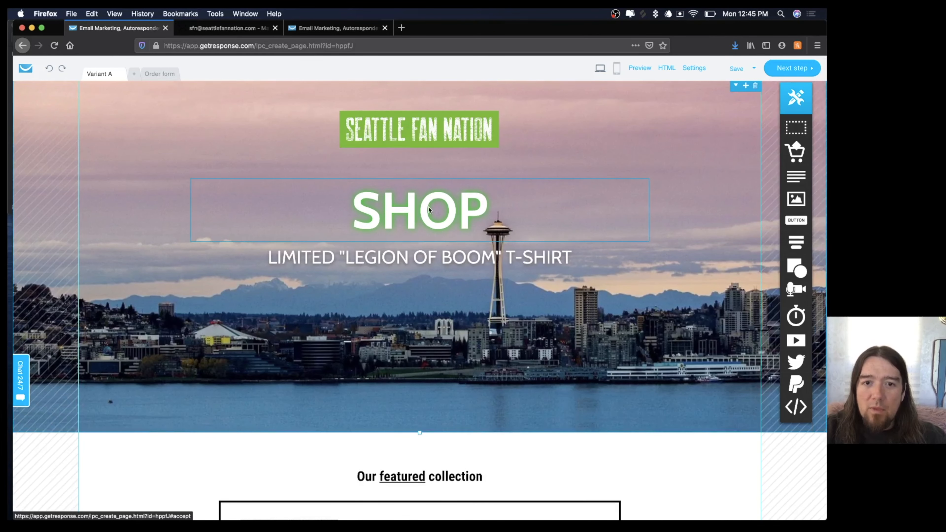
{"action": "left_click", "coordinate": [493, 222]}
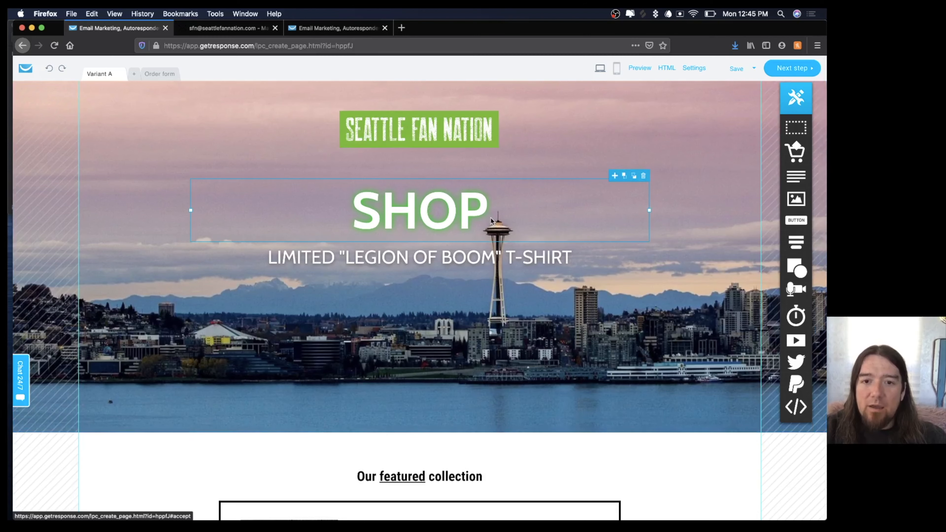
{"action": "left_click", "coordinate": [643, 176]}
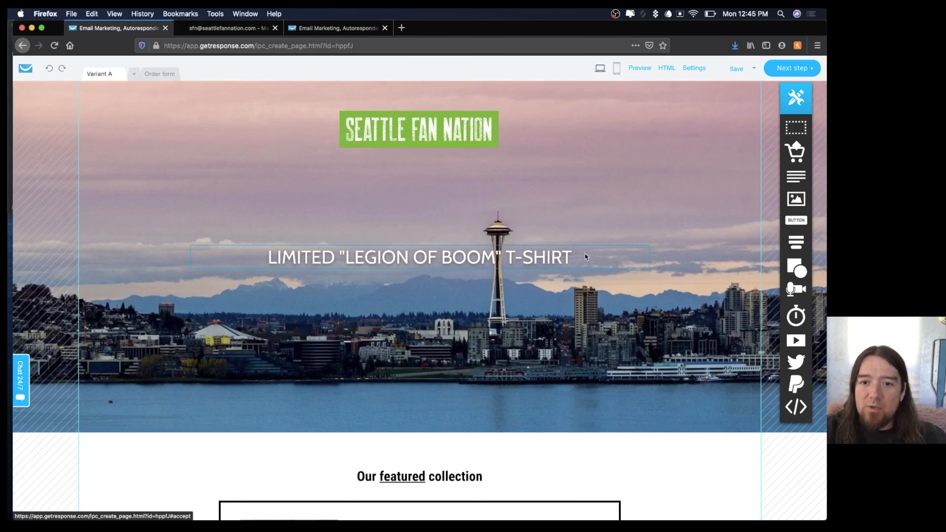
{"action": "left_click", "coordinate": [536, 263]}
{"action": "left_click_drag", "start_coordinate": [536, 263], "coordinate": [539, 408]}
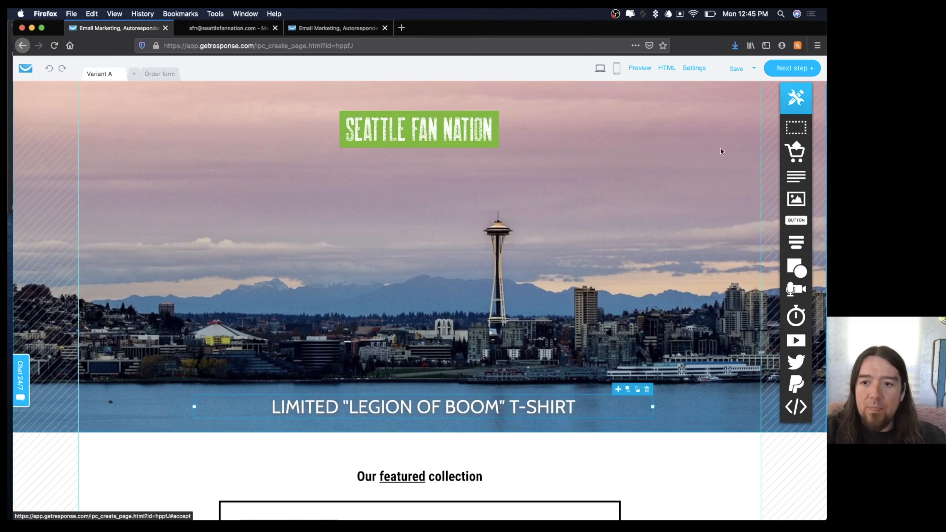
Add an image to the hero, swap in the seated-couple T-shirt photo, and zoom it in.
{"action": "left_click_drag", "start_coordinate": [796, 198], "coordinate": [451, 263]}
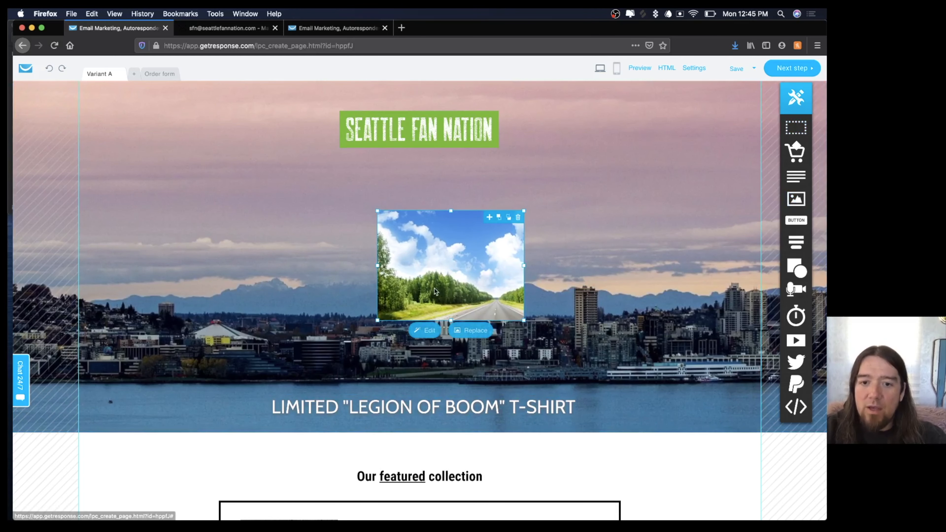
{"action": "left_click", "coordinate": [470, 330]}
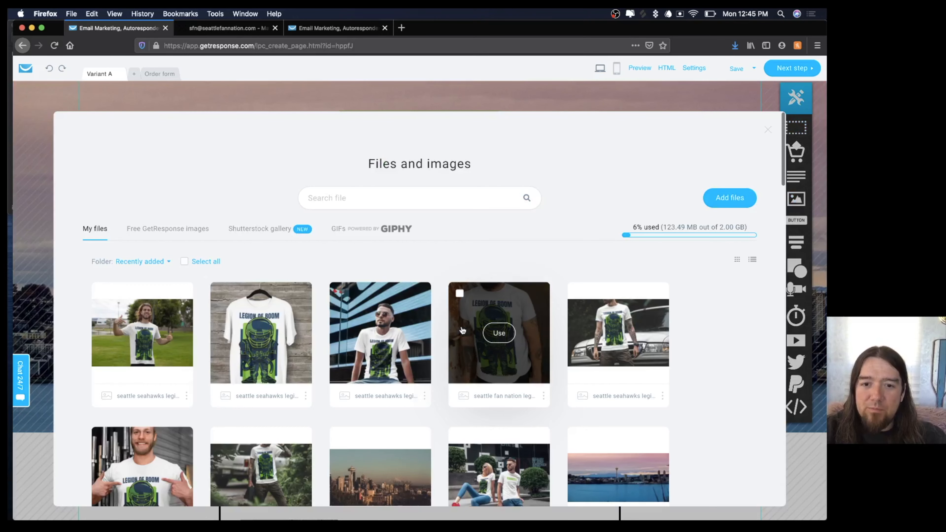
{"action": "scroll", "coordinate": [492, 335], "scroll_direction": "down", "scroll_amount": 2}
{"action": "left_click", "coordinate": [499, 417]}
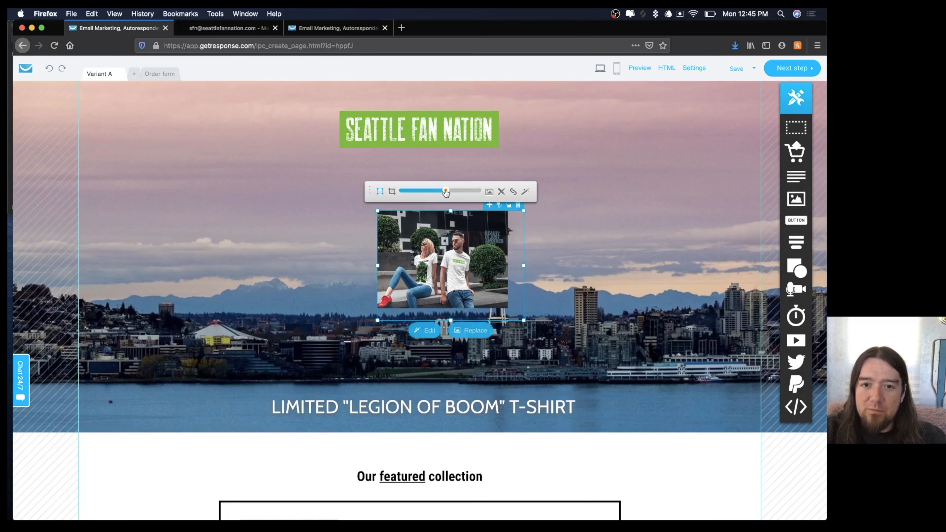
{"action": "left_click_drag", "start_coordinate": [445, 191], "coordinate": [458, 191]}
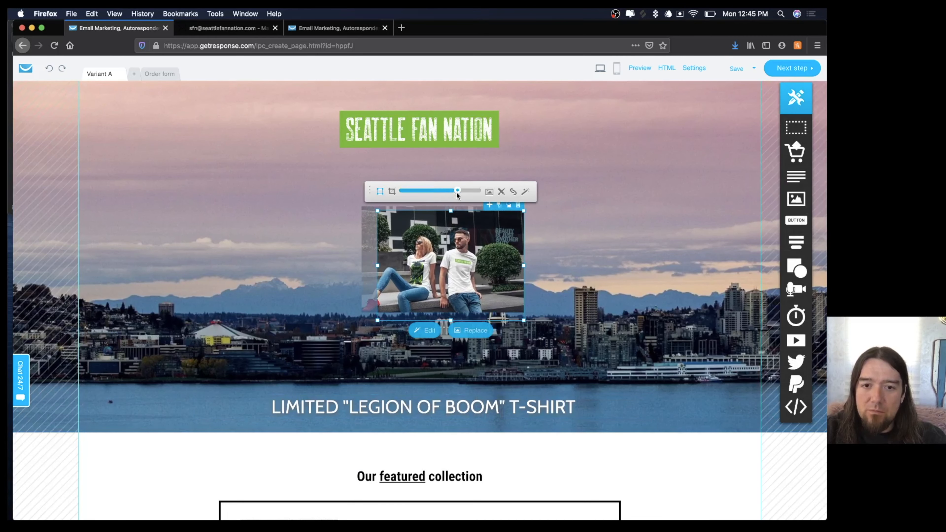
{"action": "left_click_drag", "start_coordinate": [464, 248], "coordinate": [444, 199]}
Move the T-shirt photo down toward the headline, then delete it from the hero.
{"action": "left_click", "coordinate": [583, 252]}
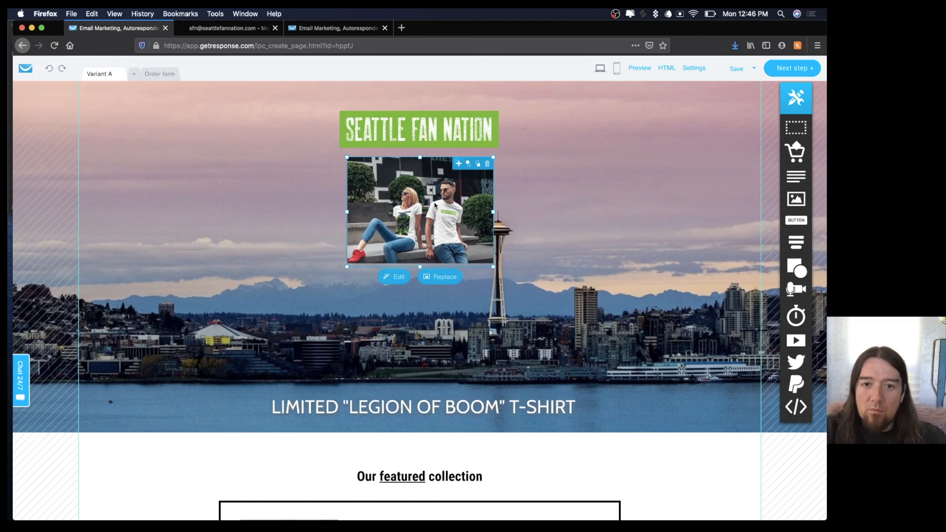
{"action": "left_click_drag", "start_coordinate": [427, 200], "coordinate": [425, 264]}
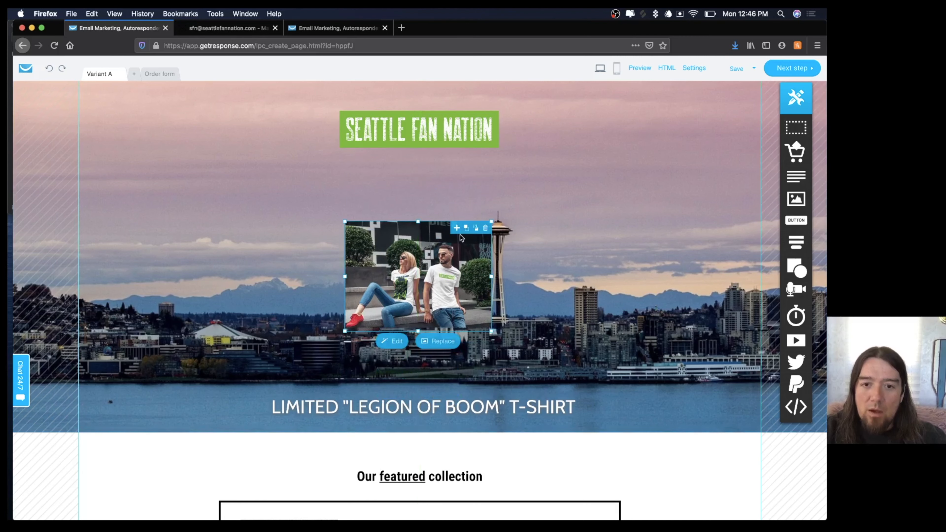
{"action": "left_click", "coordinate": [485, 229]}
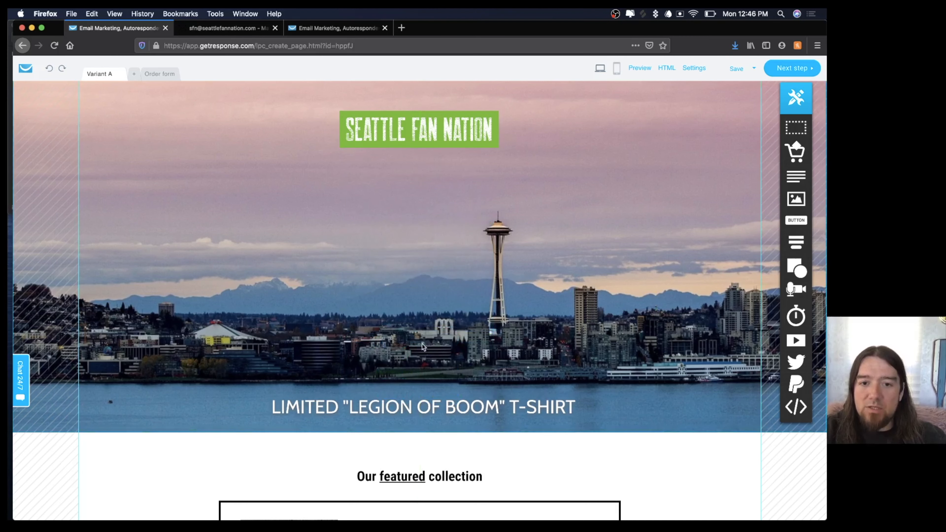
Replace the footer brand 'Good Buys' with 'Seattle Fan Nation' and widen its box to fit.
{"action": "scroll", "coordinate": [545, 245], "scroll_direction": "down", "scroll_amount": 5}
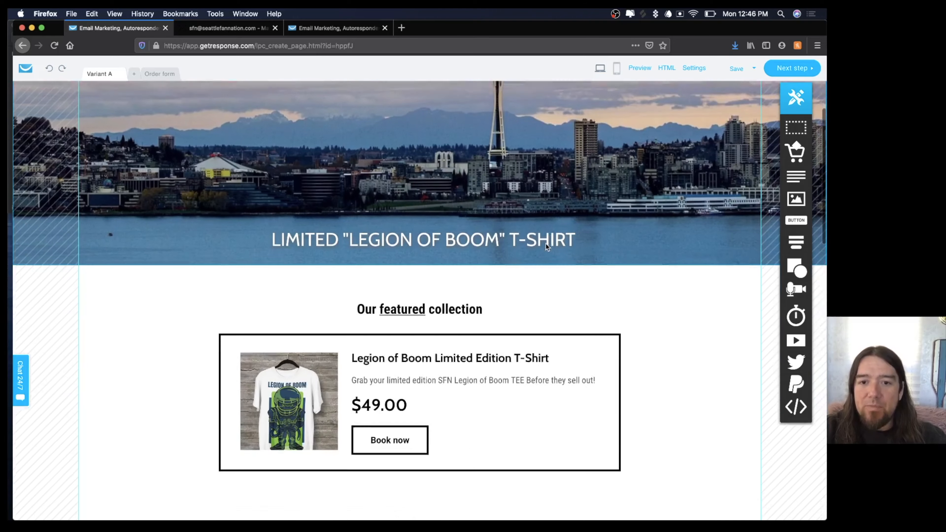
{"action": "scroll", "coordinate": [545, 244], "scroll_direction": "up", "scroll_amount": 2}
{"action": "scroll", "coordinate": [545, 245], "scroll_direction": "up", "scroll_amount": 3}
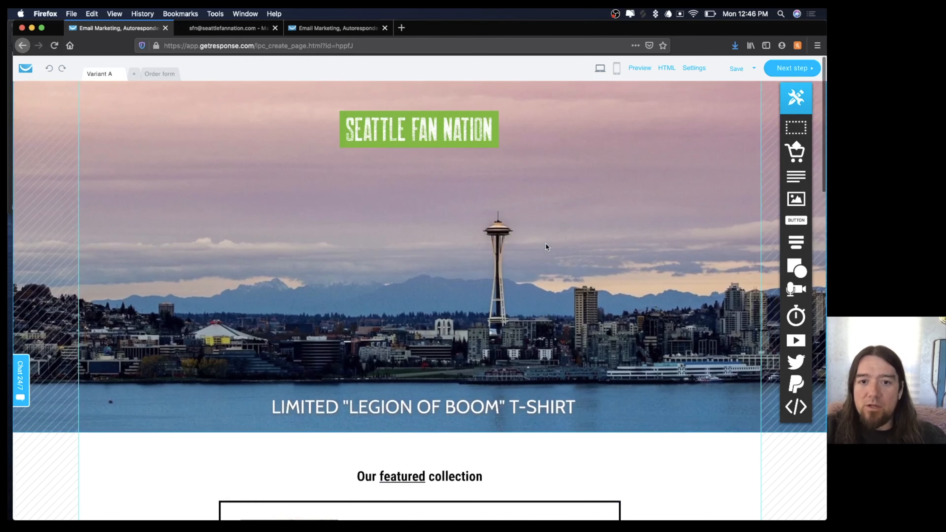
{"action": "scroll", "coordinate": [438, 257], "scroll_direction": "down", "scroll_amount": 10}
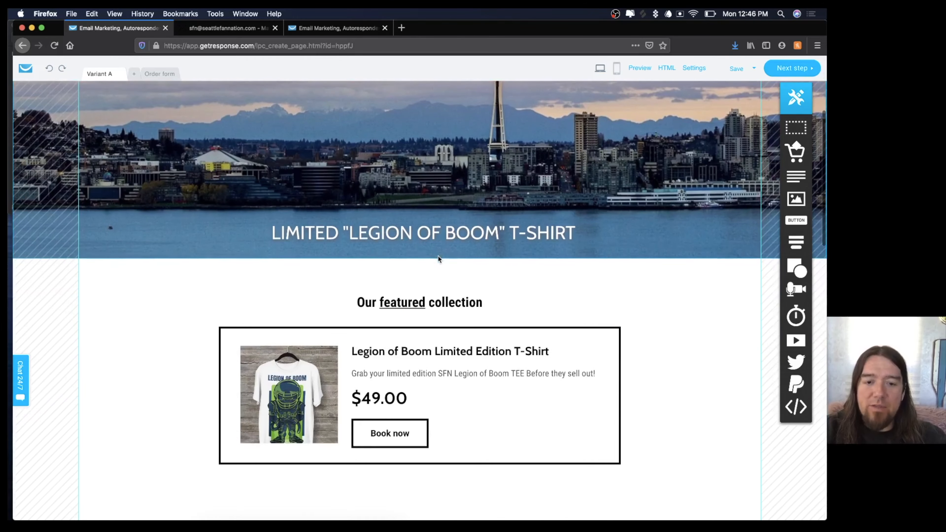
{"action": "scroll", "coordinate": [438, 257], "scroll_direction": "down", "scroll_amount": 12}
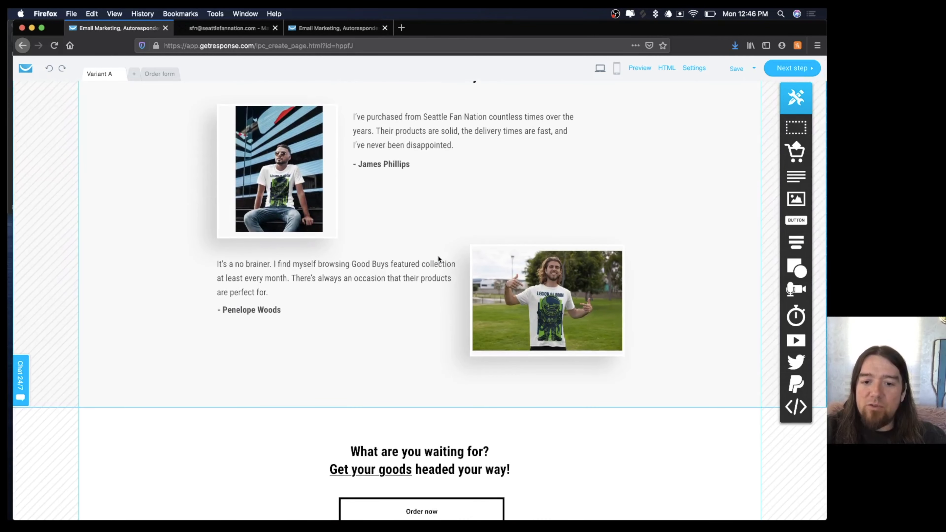
{"action": "scroll", "coordinate": [438, 257], "scroll_direction": "down", "scroll_amount": 3}
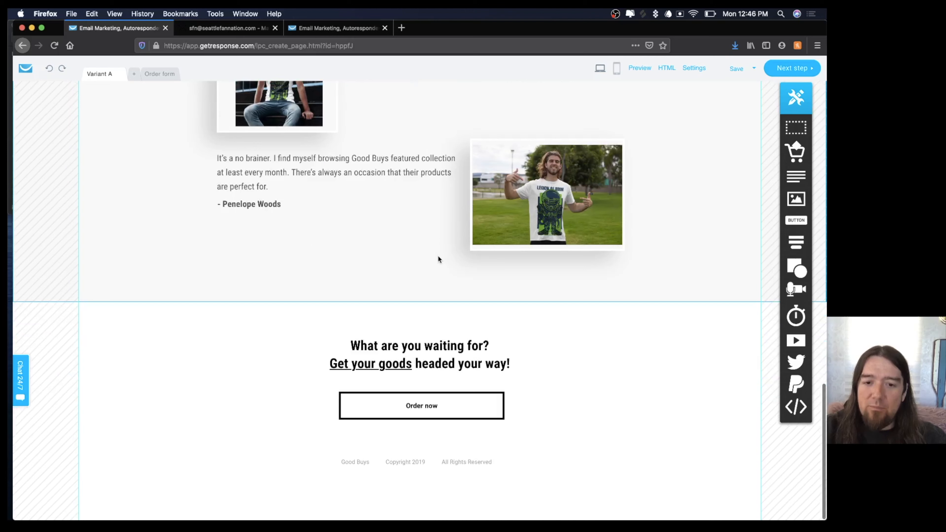
{"action": "double_click", "coordinate": [358, 461]}
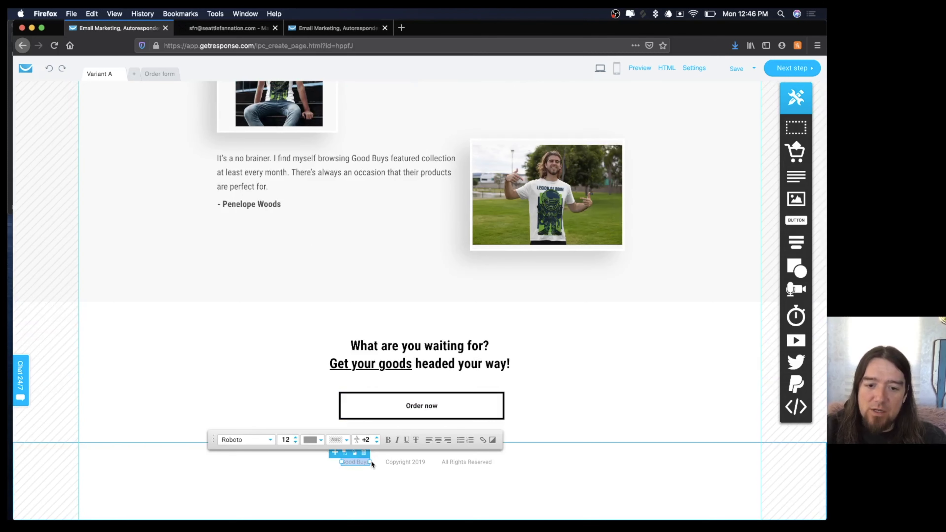
{"action": "left_click_drag", "start_coordinate": [370, 461], "coordinate": [379, 462]}
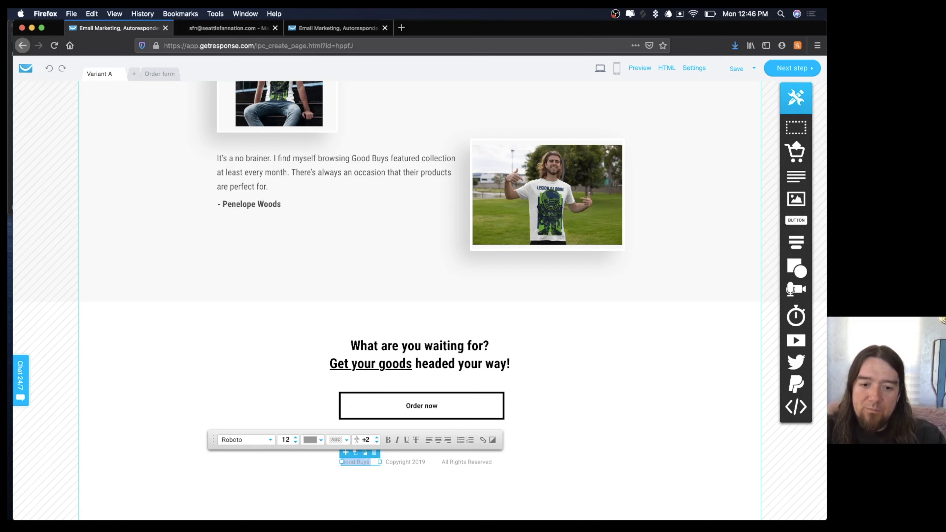
{"action": "triple_click", "coordinate": [365, 463]}
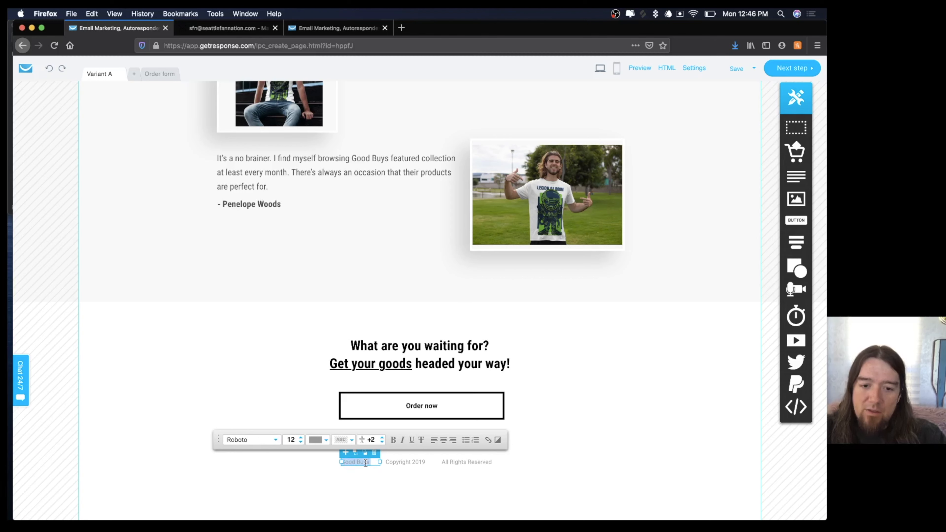
{"action": "key", "text": "BackSpace"}
{"action": "type", "text": "Seattle"}
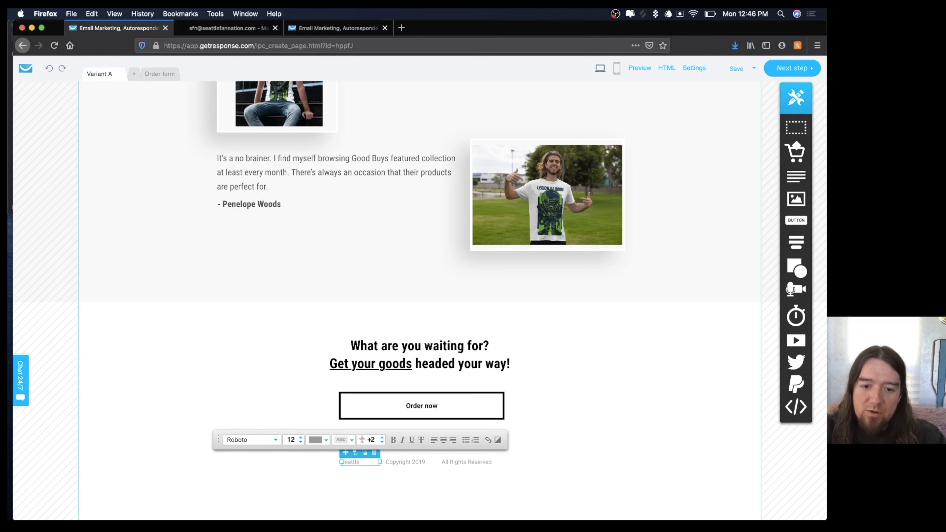
{"action": "type", "text": " Fan Nation"}
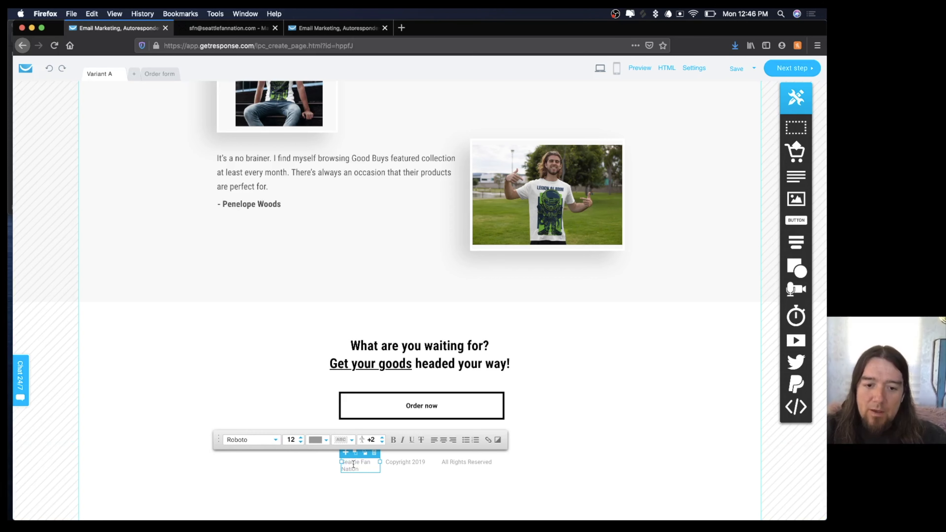
{"action": "left_click_drag", "start_coordinate": [341, 462], "coordinate": [330, 461]}
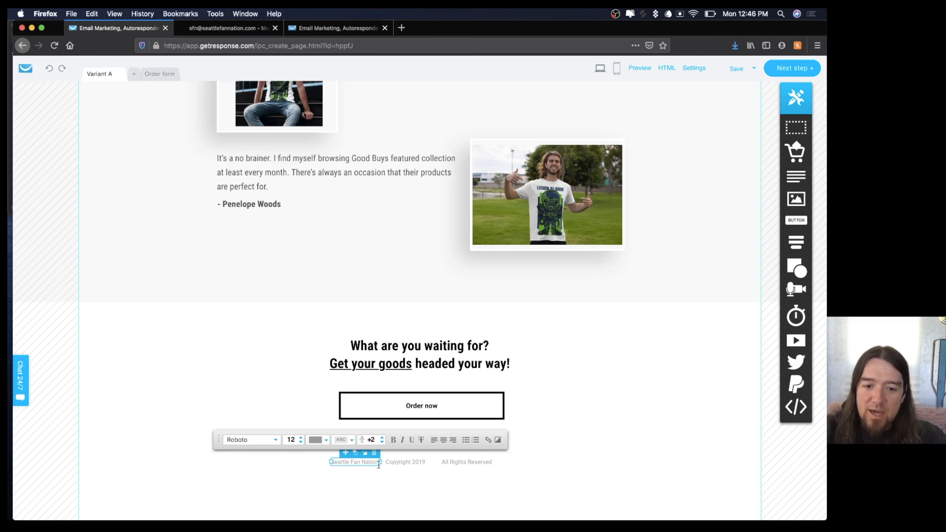
Change the footer's Copyright 2019 to Copyright 2020.
{"action": "left_click", "coordinate": [429, 463]}
{"action": "double_click", "coordinate": [423, 462]}
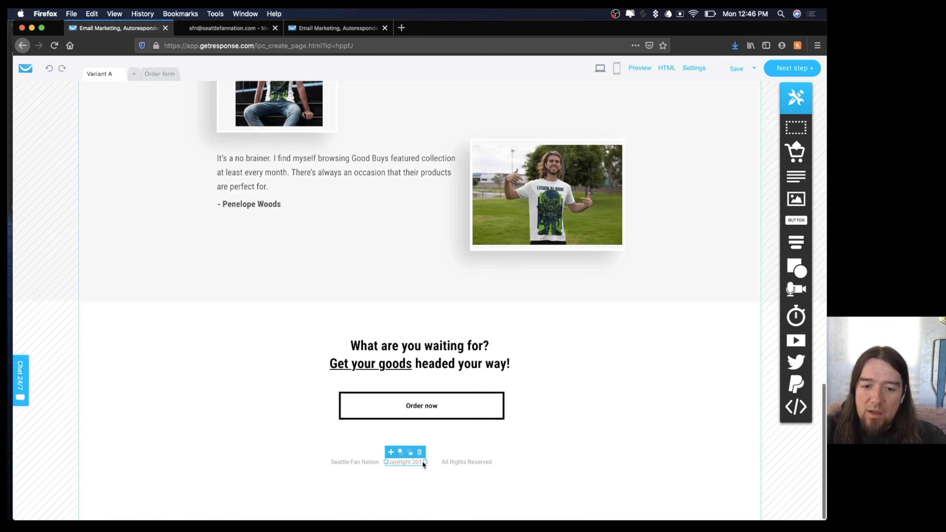
{"action": "left_click", "coordinate": [423, 462]}
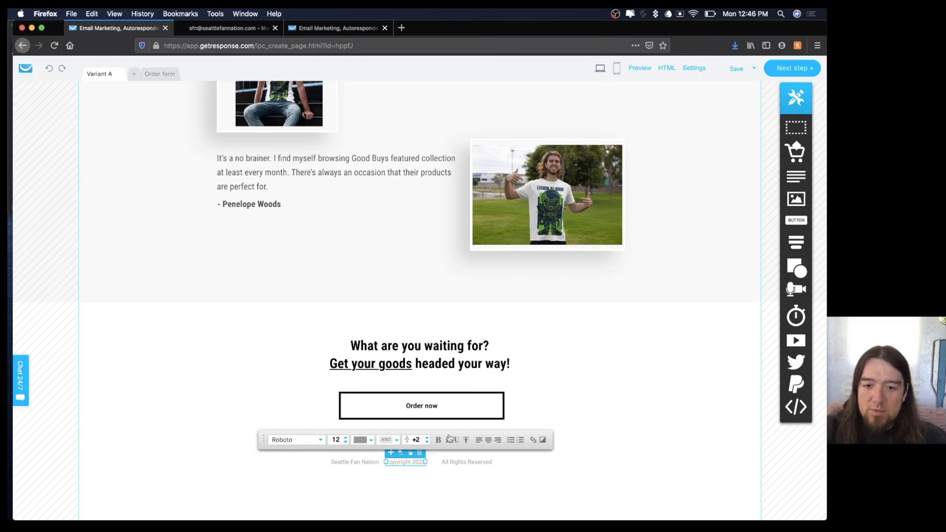
{"action": "left_click", "coordinate": [552, 406]}
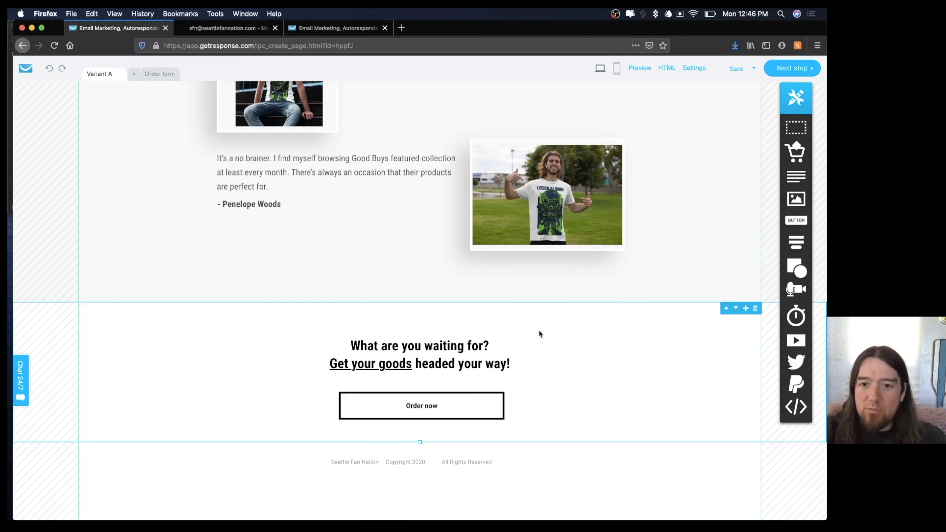
Replace the first name in the second testimonial's signature with a new short first name.
{"action": "scroll", "coordinate": [539, 330], "scroll_direction": "up", "scroll_amount": 2}
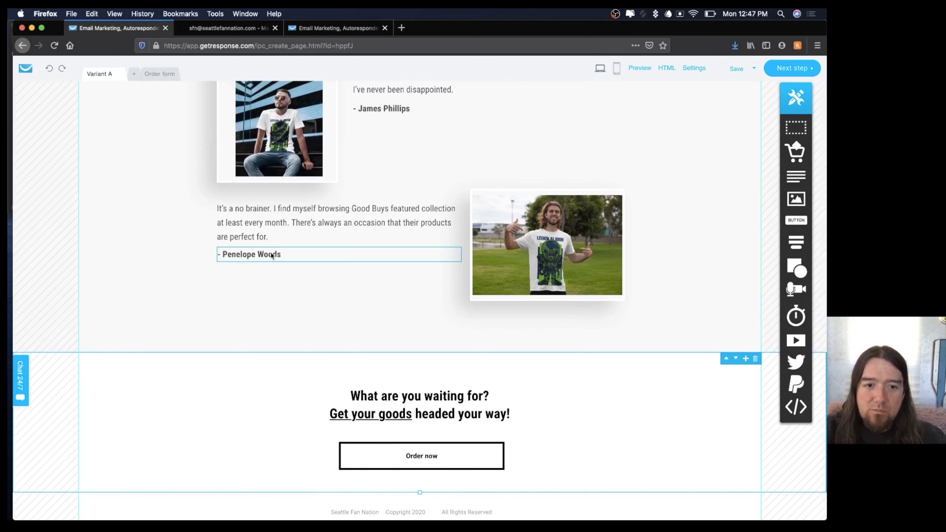
{"action": "left_click", "coordinate": [260, 255]}
{"action": "left_click", "coordinate": [260, 254]}
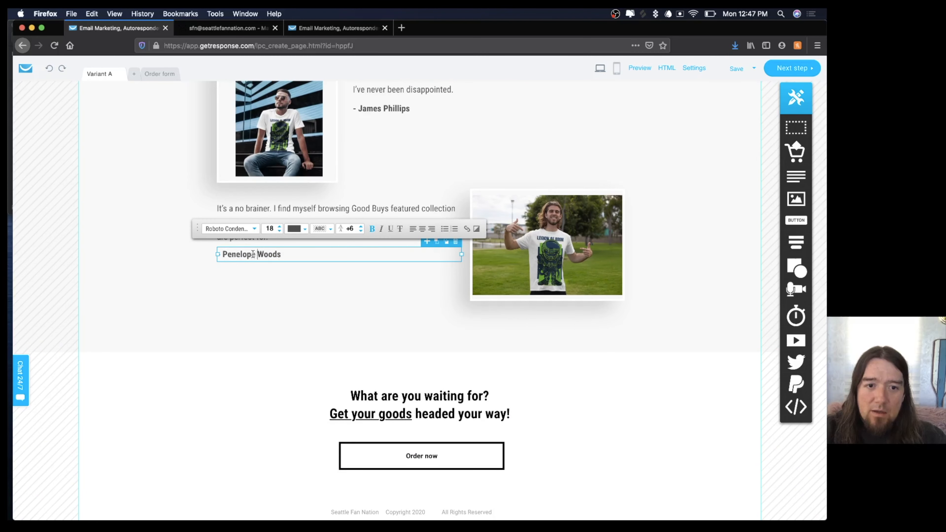
{"action": "left_click_drag", "start_coordinate": [251, 255], "coordinate": [232, 255]}
{"action": "key", "text": "BackSpace"}
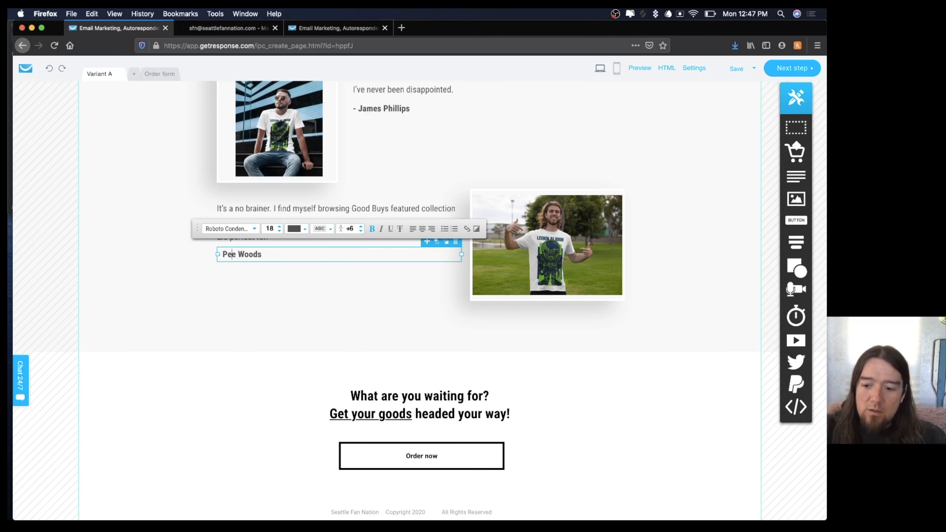
{"action": "key", "text": "Delete"}
{"action": "key", "text": "BackSpace"}
{"action": "key", "text": "BackSpace"}
{"action": "type", "text": "T"}
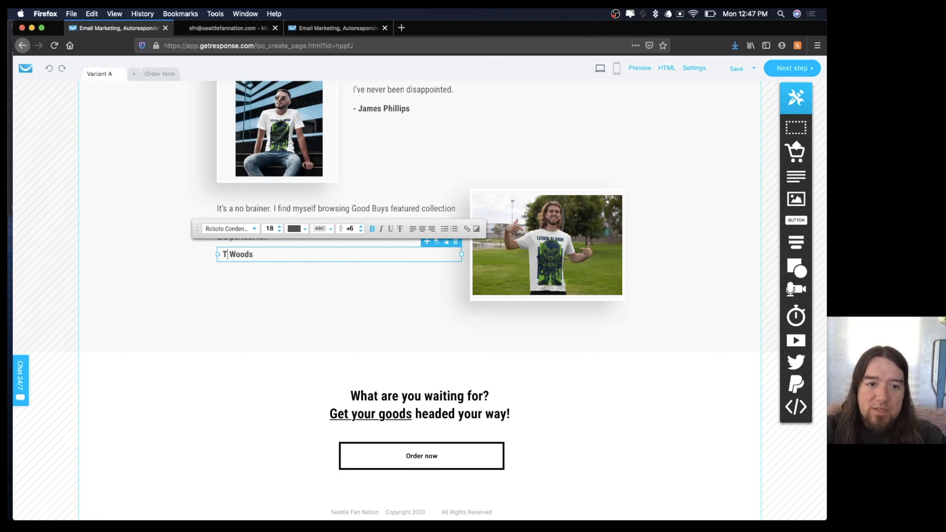
{"action": "type", "text": "om"}
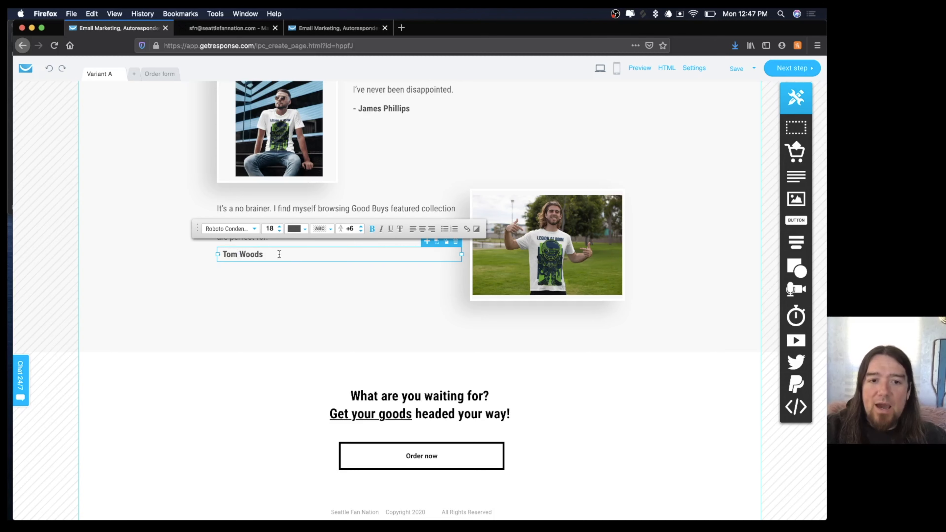
{"action": "left_click", "coordinate": [294, 288]}
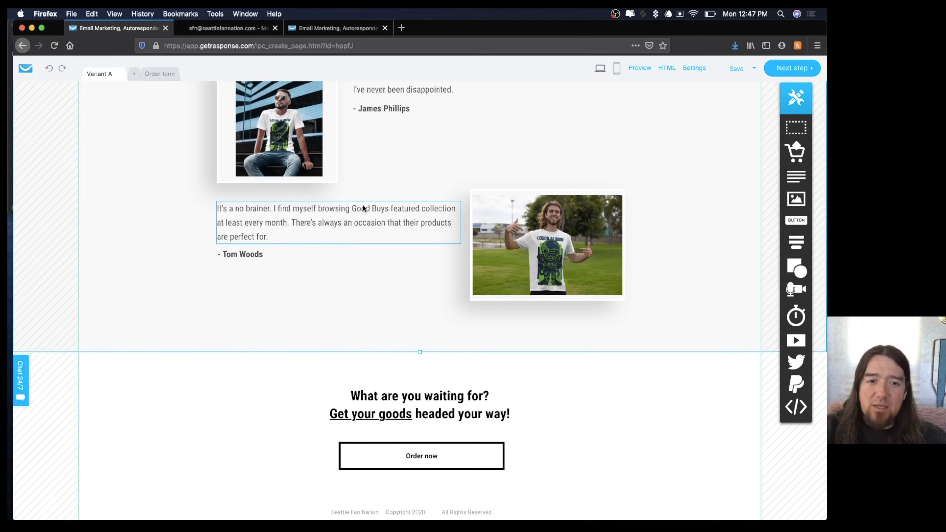
{"action": "scroll", "coordinate": [363, 206], "scroll_direction": "up", "scroll_amount": 5}
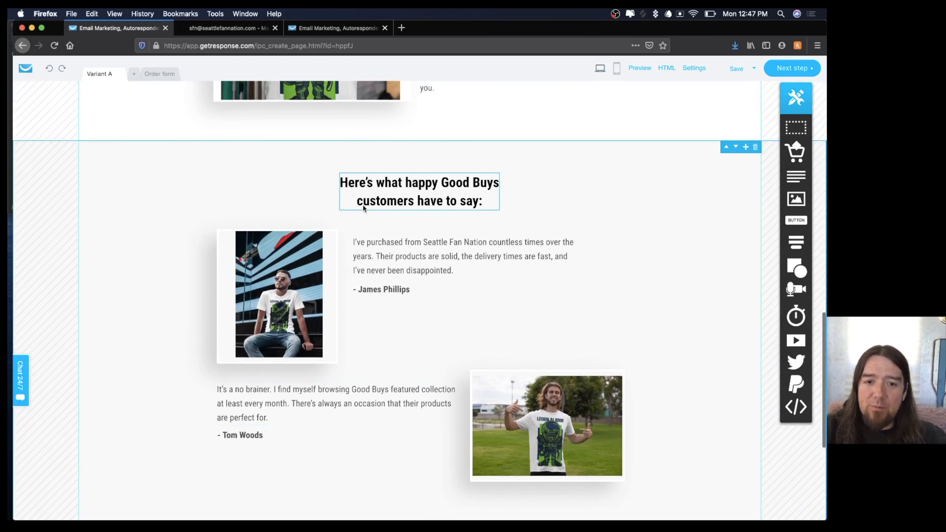
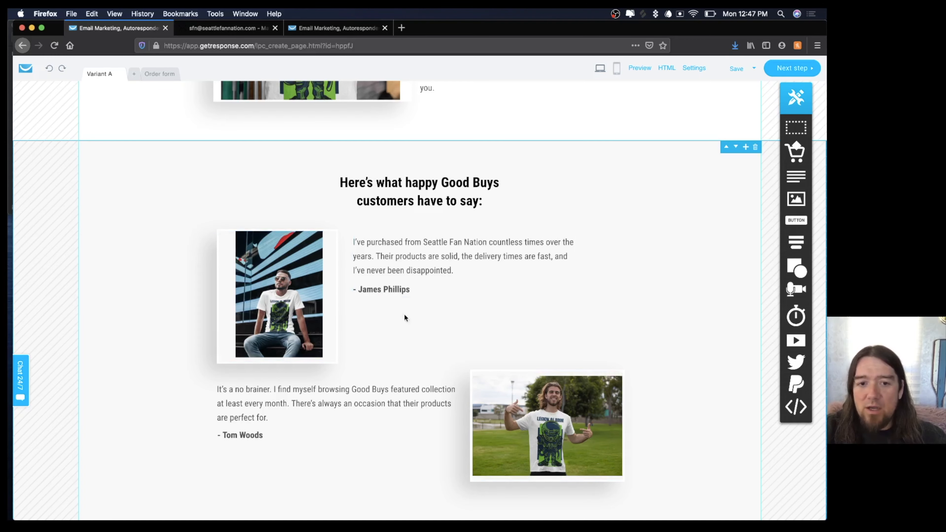
Scroll down the Variant A landing page past the testimonials section.
{"action": "scroll", "coordinate": [278, 297], "scroll_direction": "down", "scroll_amount": 6}
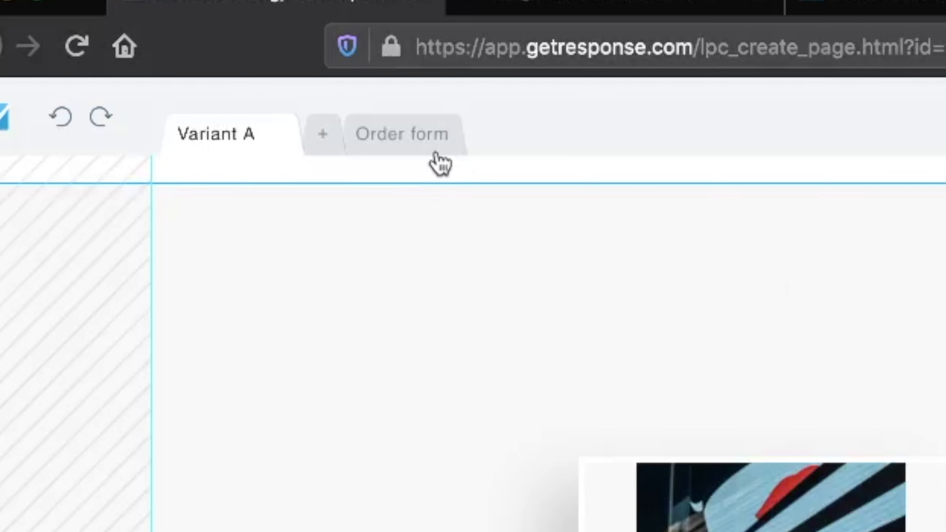
On the Order form page, replace footer 'Good Buys' with 'Seattle Fan Nation' and widen its box.
{"action": "left_click", "coordinate": [404, 138]}
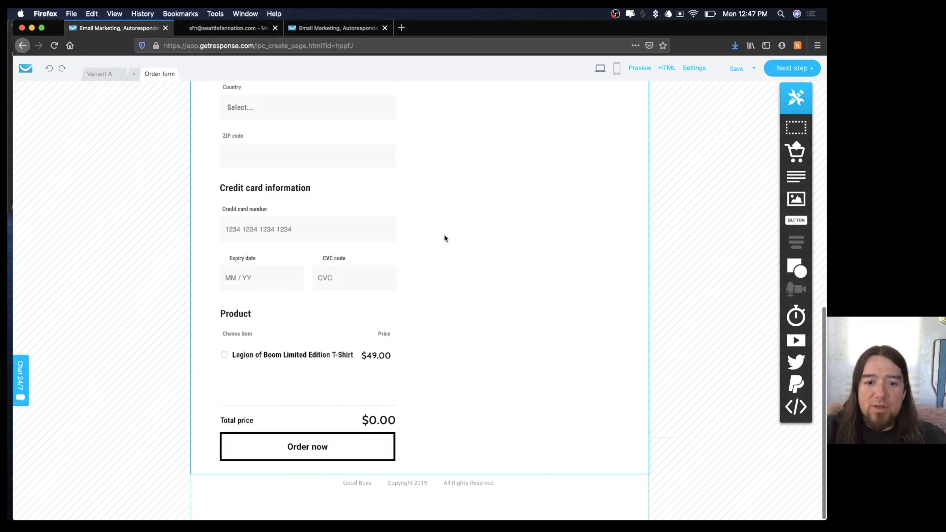
{"action": "left_click", "coordinate": [358, 484]}
{"action": "left_click", "coordinate": [358, 484]}
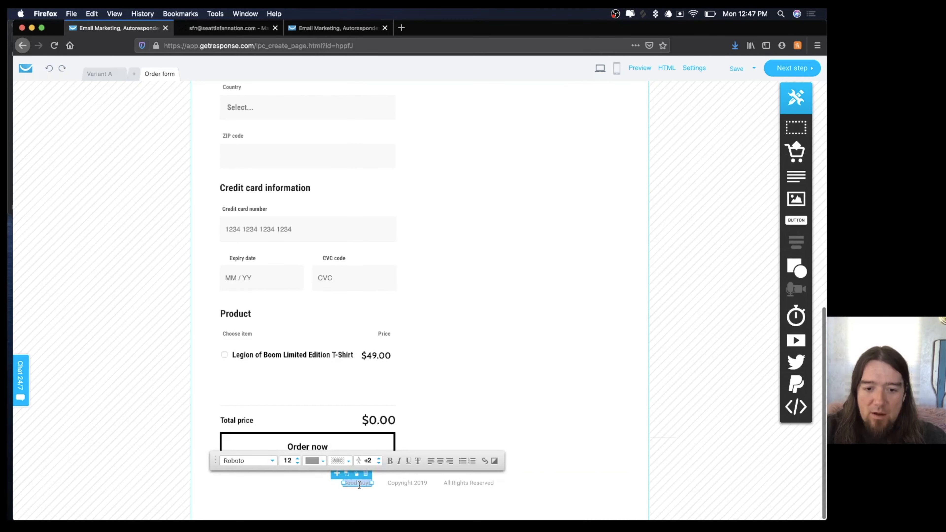
{"action": "type", "text": "Seatt"}
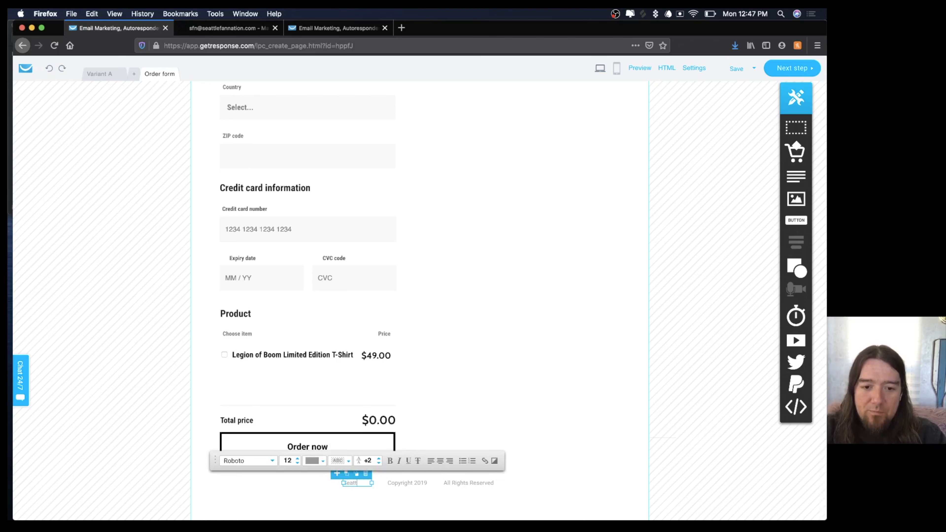
{"action": "type", "text": "le Fan Nation"}
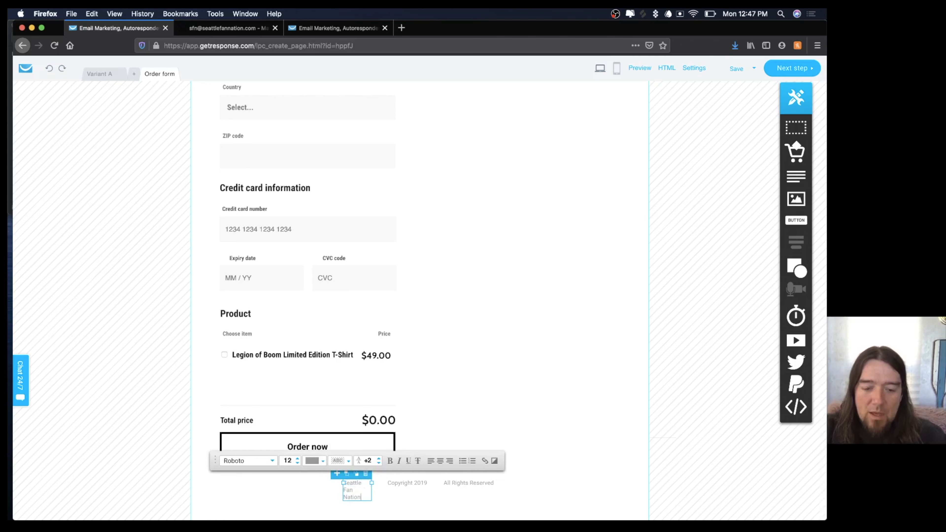
{"action": "left_click_drag", "start_coordinate": [372, 481], "coordinate": [327, 486]}
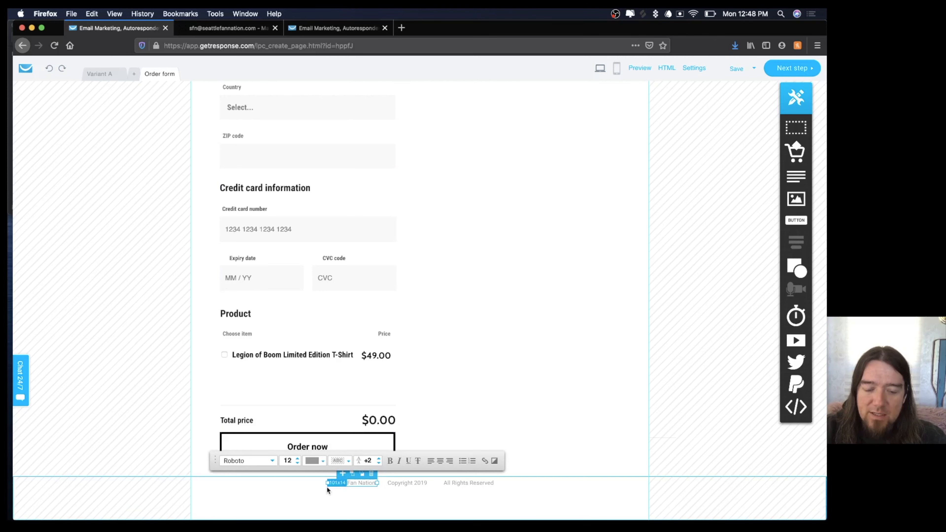
Change the footer's Copyright 2019 to Copyright 2020.
{"action": "left_click", "coordinate": [425, 483]}
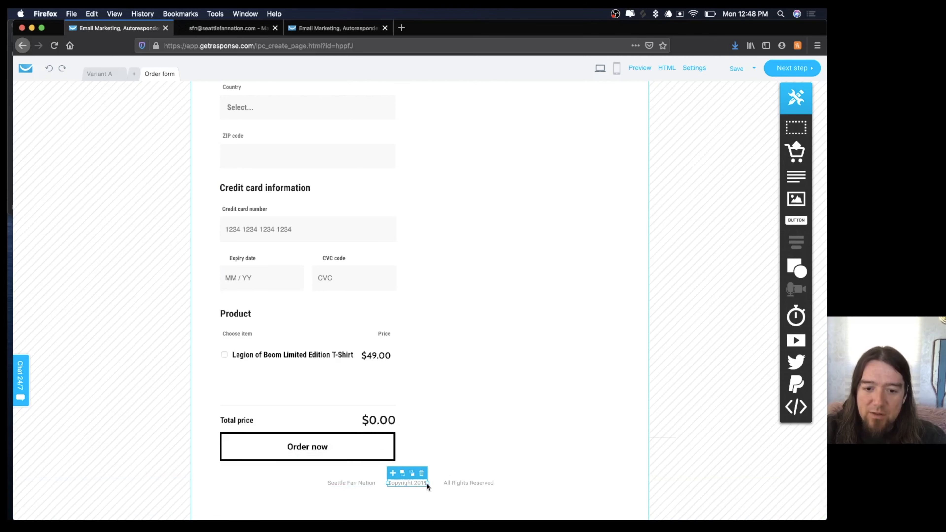
{"action": "left_click", "coordinate": [422, 482]}
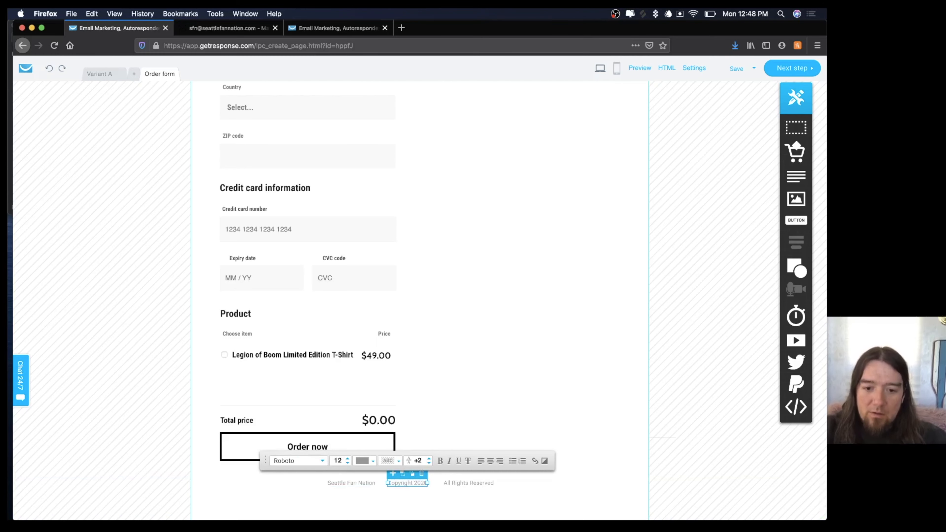
{"action": "left_click", "coordinate": [506, 494]}
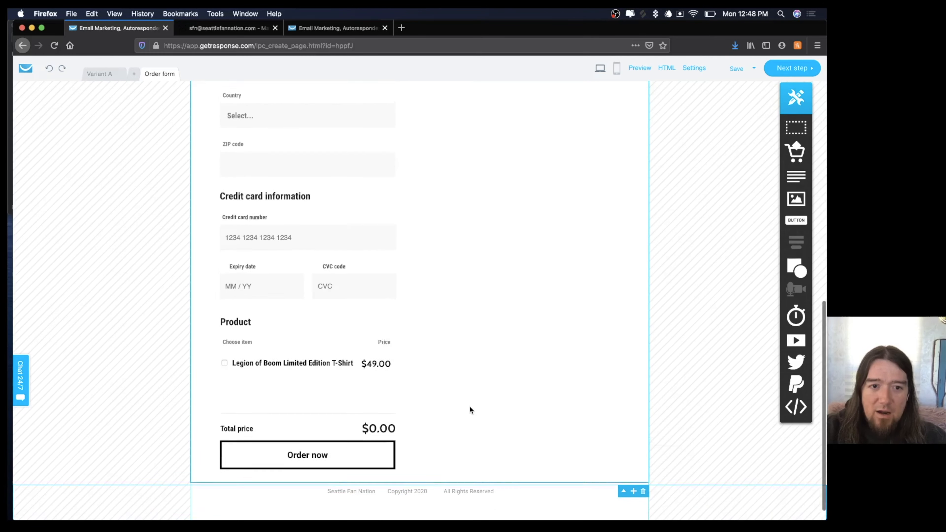
Swap the header's Good Buys logo for the Seattle Fan Nation image and centre it.
{"action": "scroll", "coordinate": [238, 381], "scroll_direction": "up", "scroll_amount": 5}
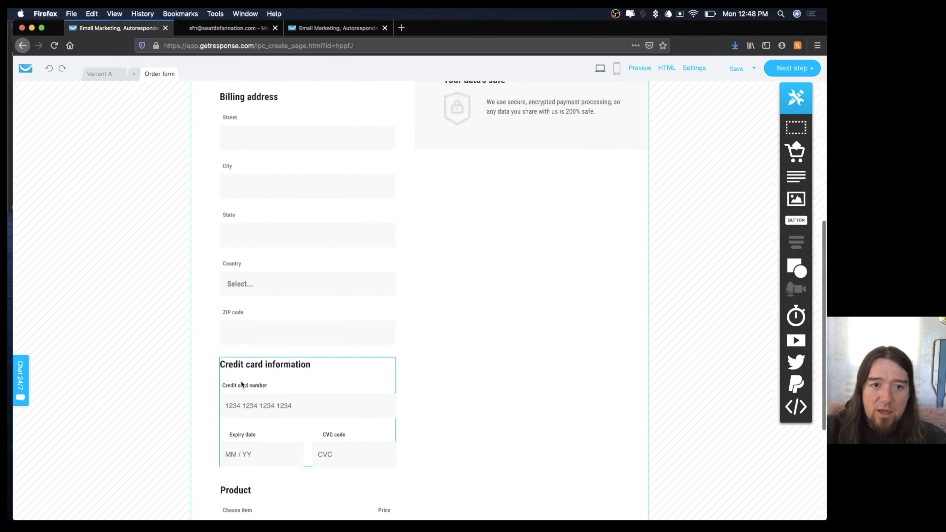
{"action": "scroll", "coordinate": [241, 384], "scroll_direction": "up", "scroll_amount": 10}
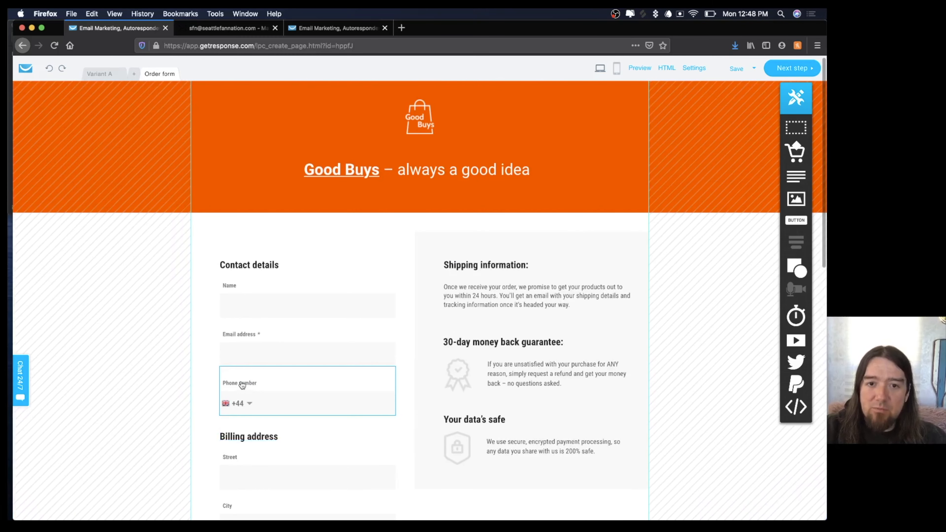
{"action": "left_click", "coordinate": [419, 125]}
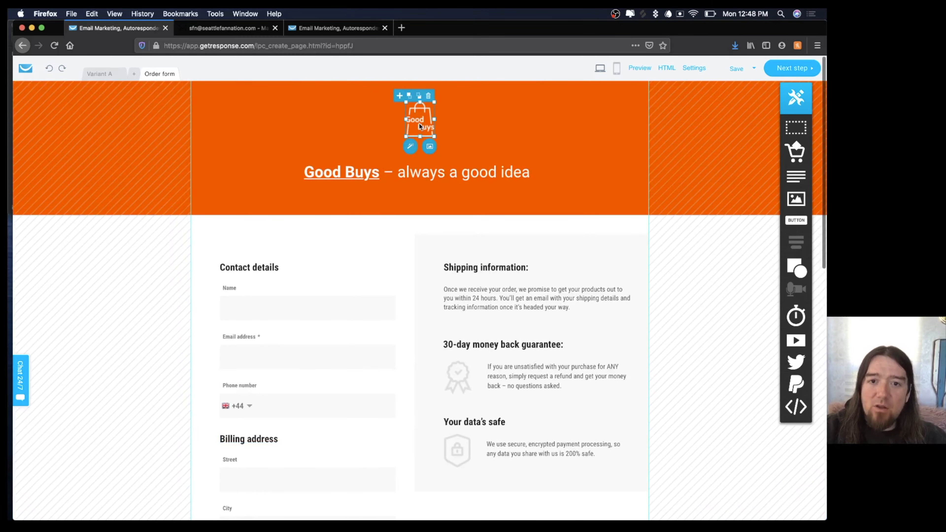
{"action": "left_click", "coordinate": [430, 147]}
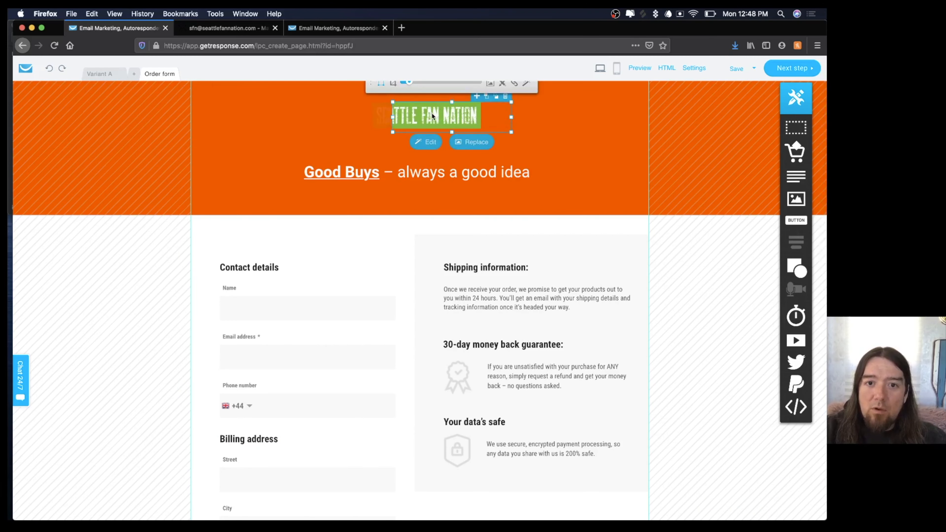
{"action": "left_click_drag", "start_coordinate": [432, 117], "coordinate": [458, 119]}
{"action": "left_click", "coordinate": [543, 122]}
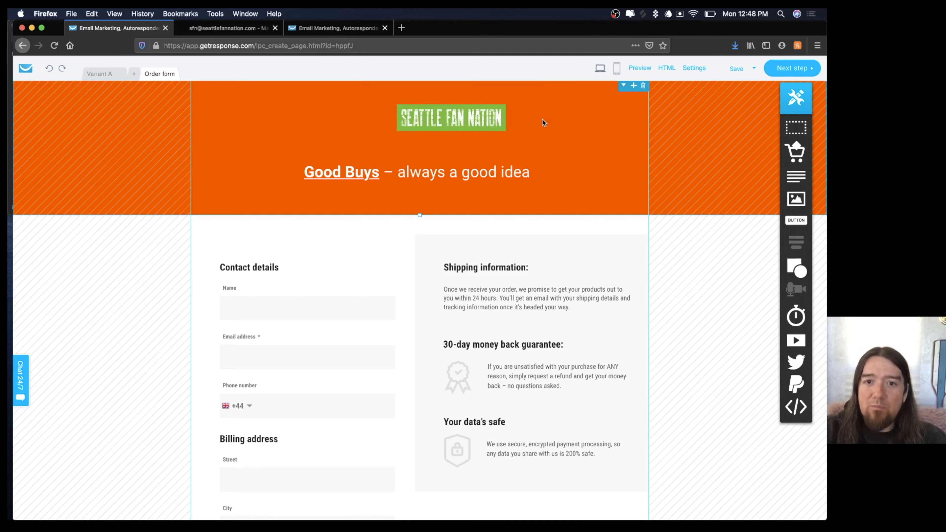
{"action": "left_click_drag", "start_coordinate": [461, 118], "coordinate": [428, 116]}
Set the order form header background to College Navy #002244, matching the SFN Colors reference image.
{"action": "left_click", "coordinate": [252, 126]}
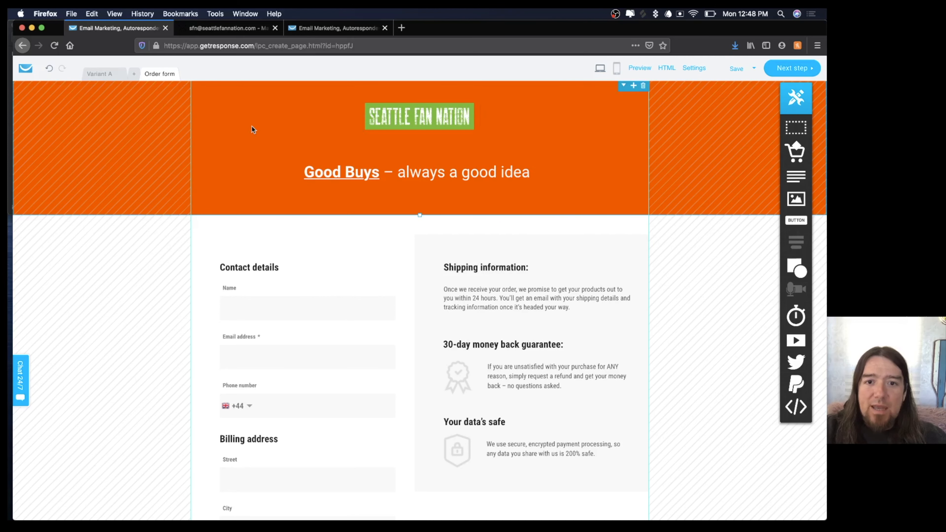
{"action": "double_click", "coordinate": [222, 133]}
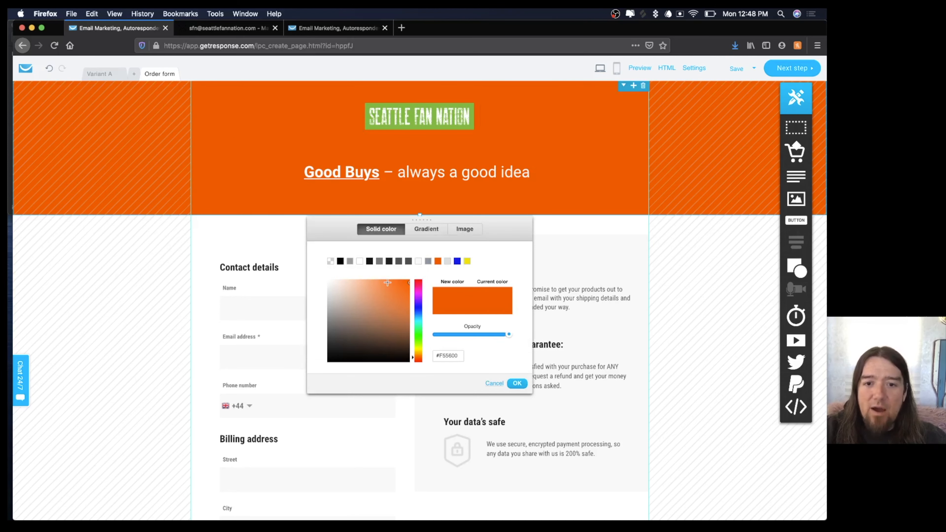
{"action": "left_click", "coordinate": [340, 261]}
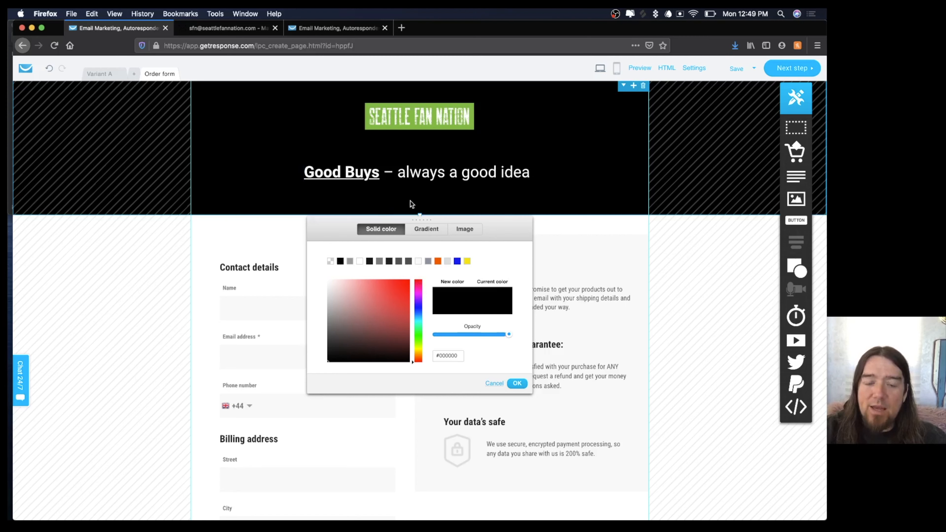
{"action": "mouse_move", "coordinate": [405, 517]}
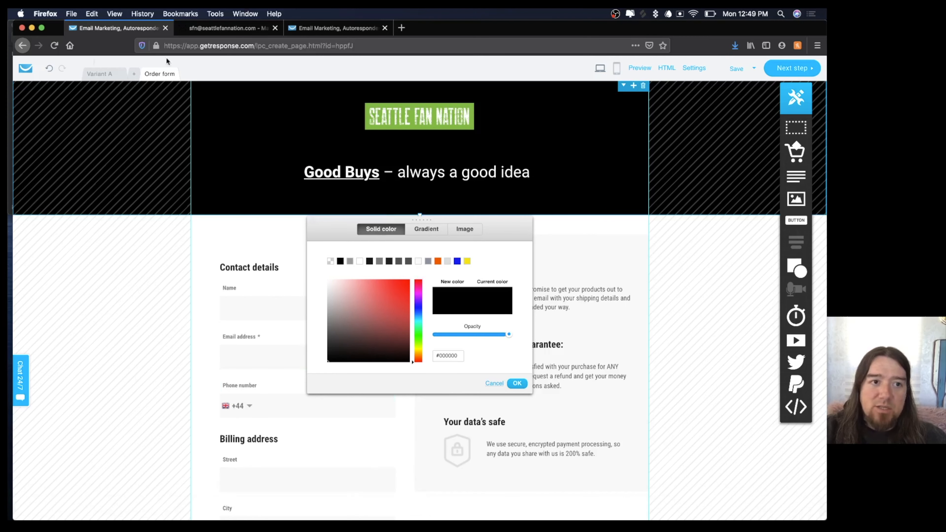
{"action": "key", "text": "super+Tab"}
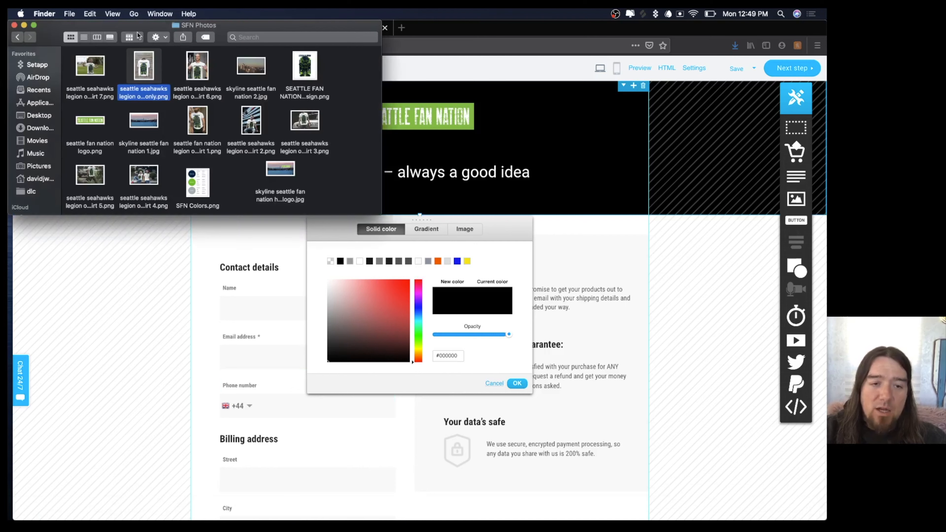
{"action": "double_click", "coordinate": [191, 184]}
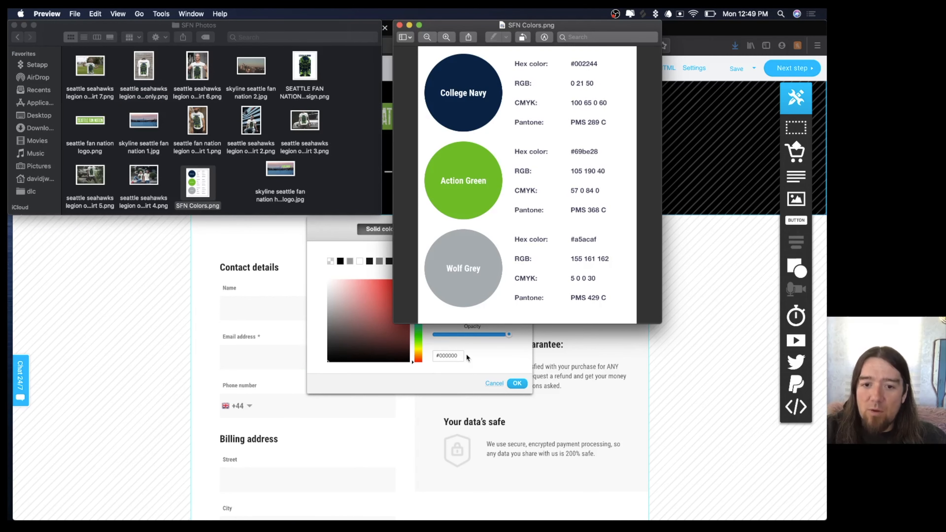
{"action": "left_click", "coordinate": [459, 355]}
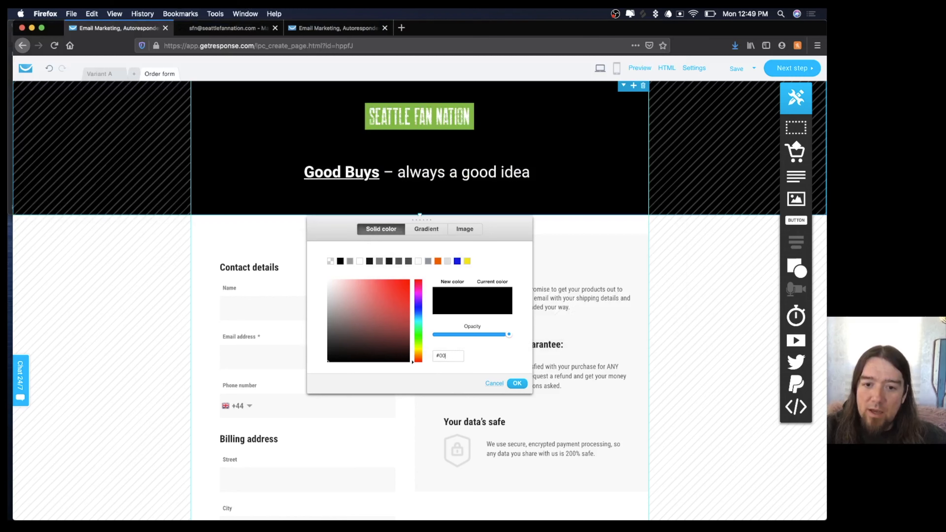
{"action": "type", "text": "2244"}
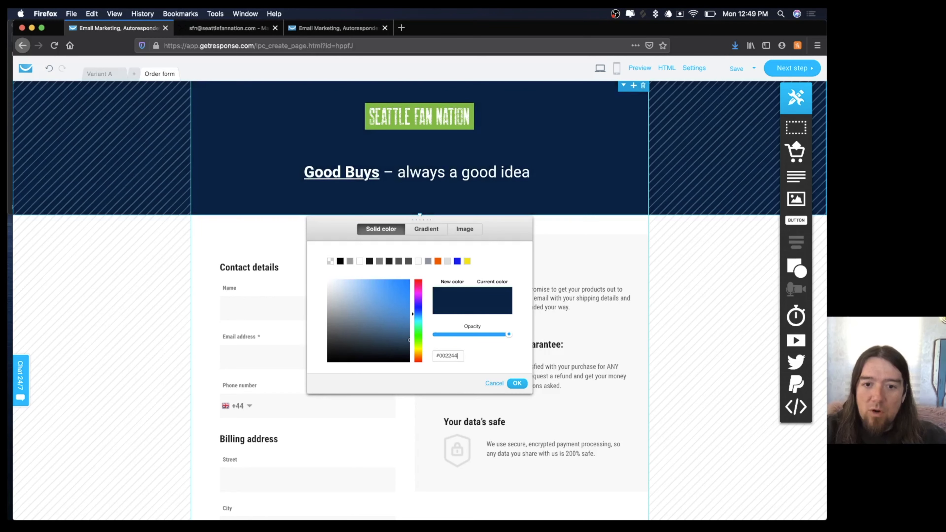
{"action": "left_click", "coordinate": [517, 384]}
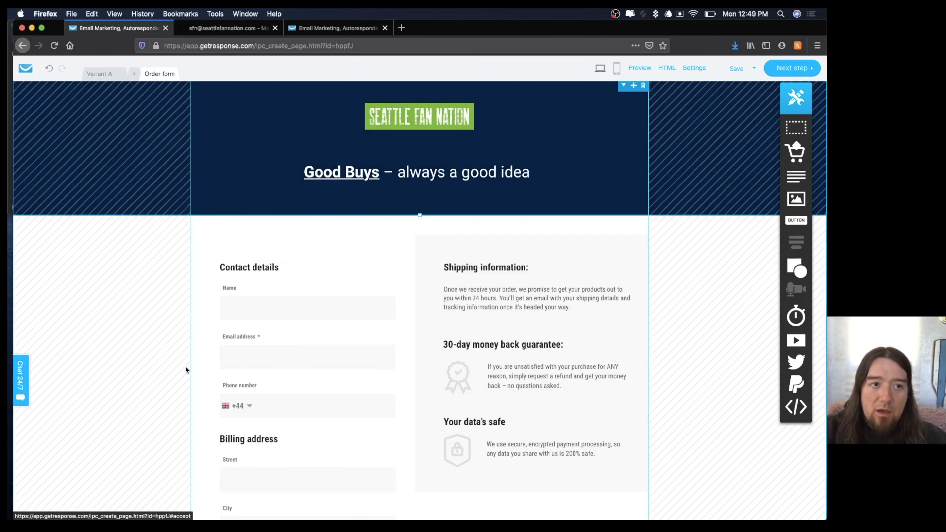
Recheck the SFN Colors reference image, then close it and return to the order form.
{"action": "left_click", "coordinate": [10, 33]}
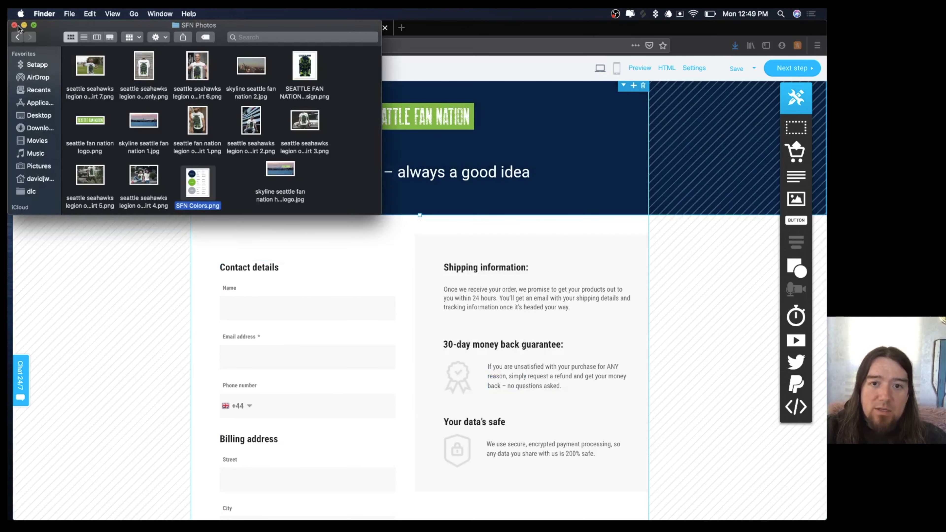
{"action": "double_click", "coordinate": [193, 180]}
{"action": "left_click_drag", "start_coordinate": [463, 33], "coordinate": [583, 73]}
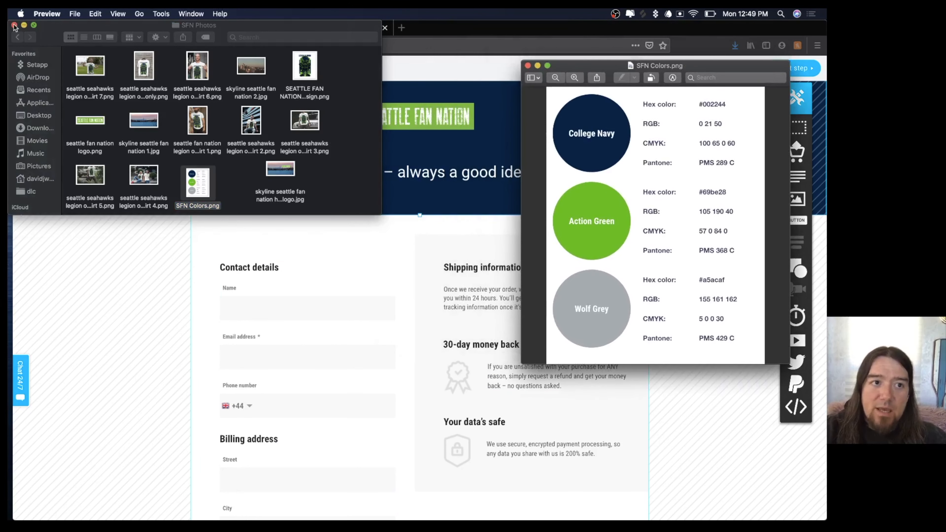
{"action": "left_click", "coordinate": [528, 66]}
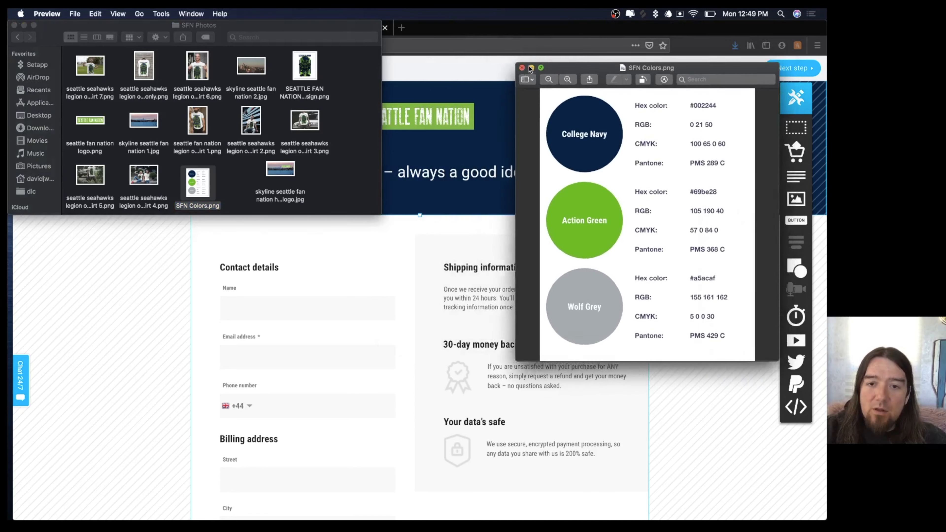
{"action": "left_click", "coordinate": [534, 150]}
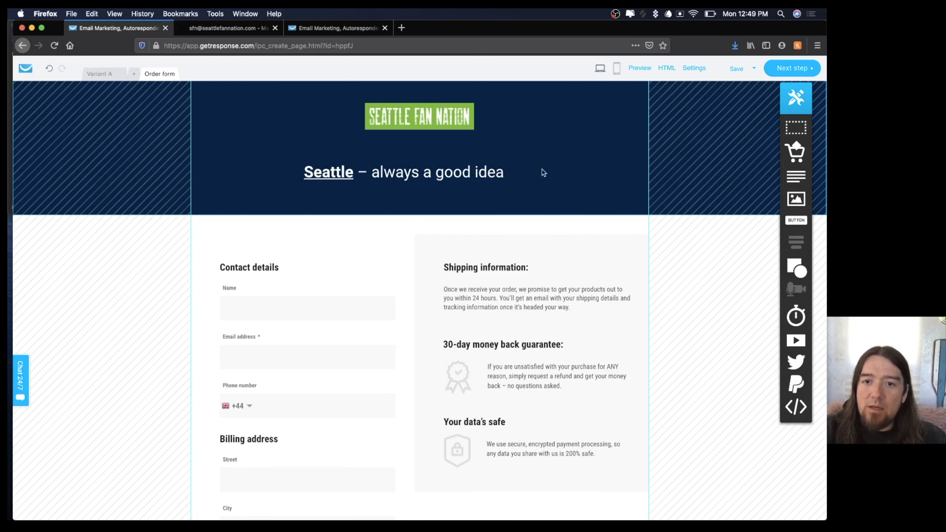
Delete the header headline, add an image element, and move the Seattle Fan Nation logo left.
{"action": "left_click", "coordinate": [523, 172]}
{"action": "double_click", "coordinate": [522, 172]}
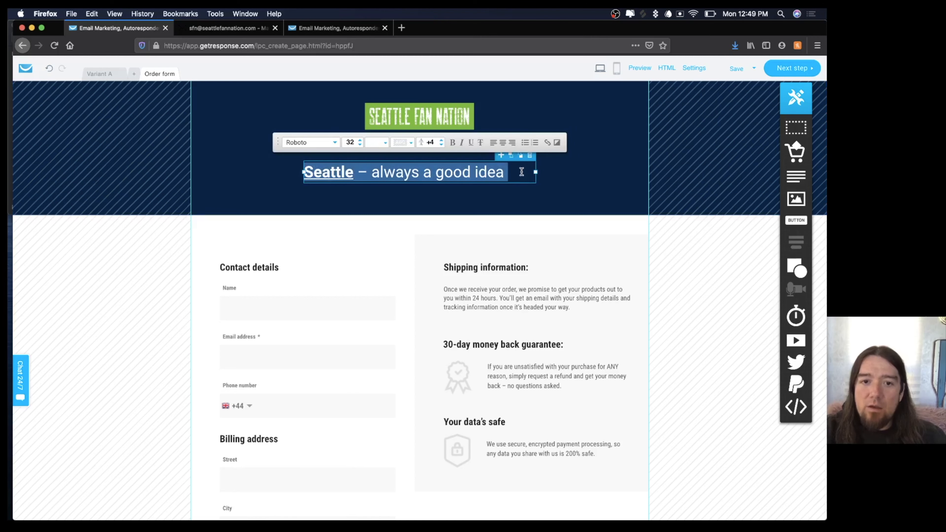
{"action": "left_click", "coordinate": [530, 156]}
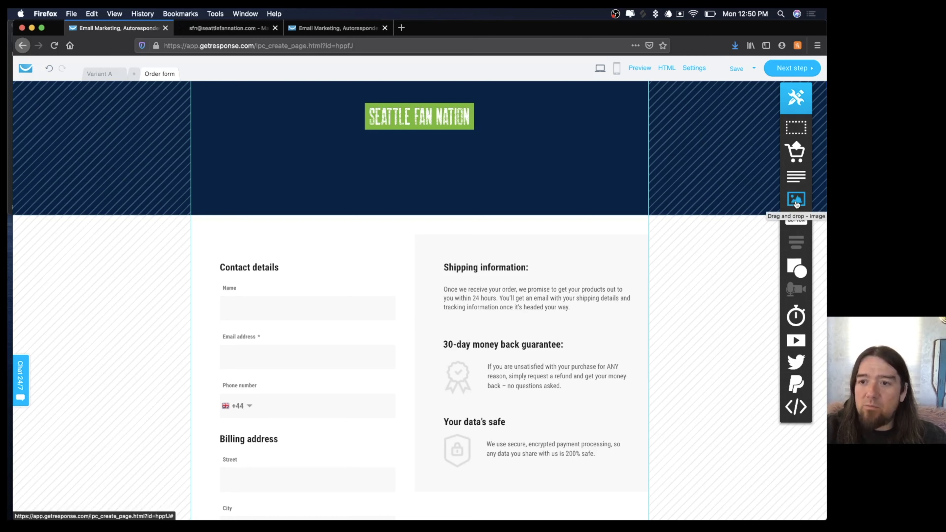
{"action": "left_click_drag", "start_coordinate": [796, 202], "coordinate": [569, 147]}
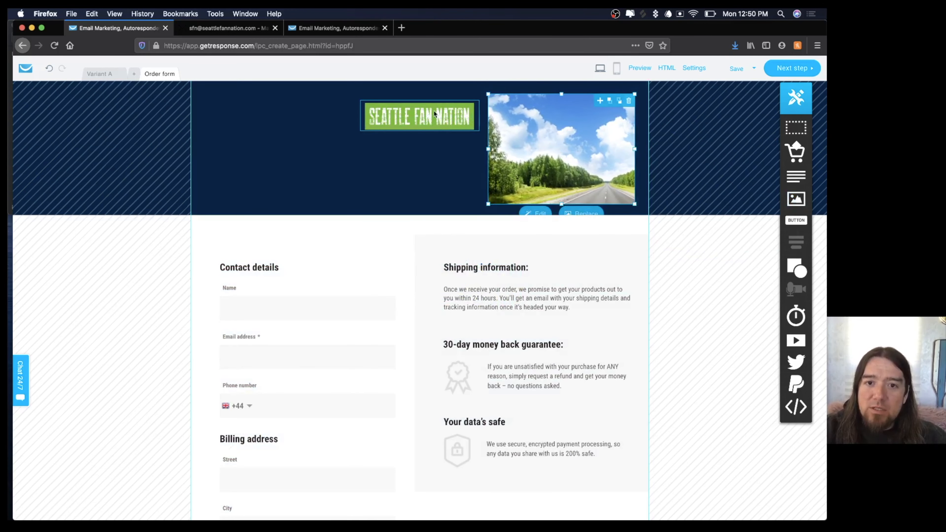
{"action": "left_click", "coordinate": [429, 112]}
{"action": "left_click_drag", "start_coordinate": [429, 113], "coordinate": [295, 111]}
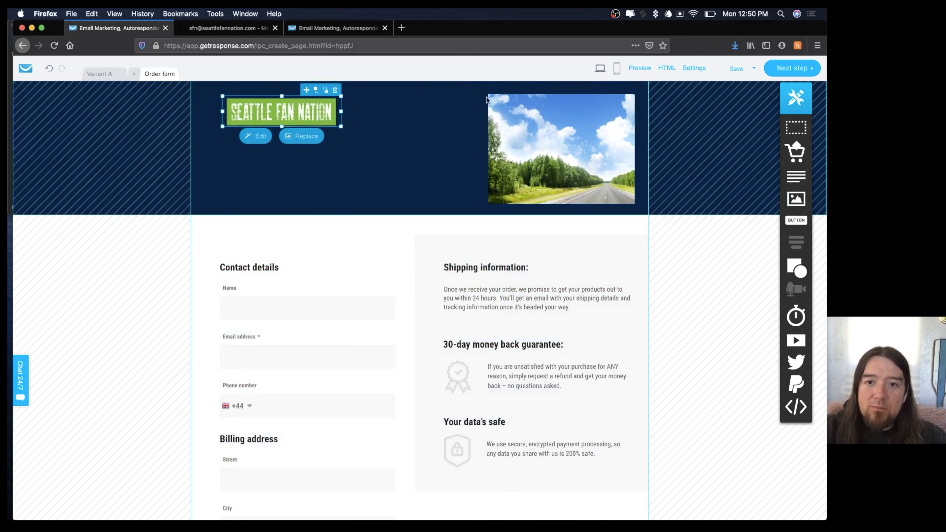
{"action": "left_click_drag", "start_coordinate": [574, 146], "coordinate": [545, 139]}
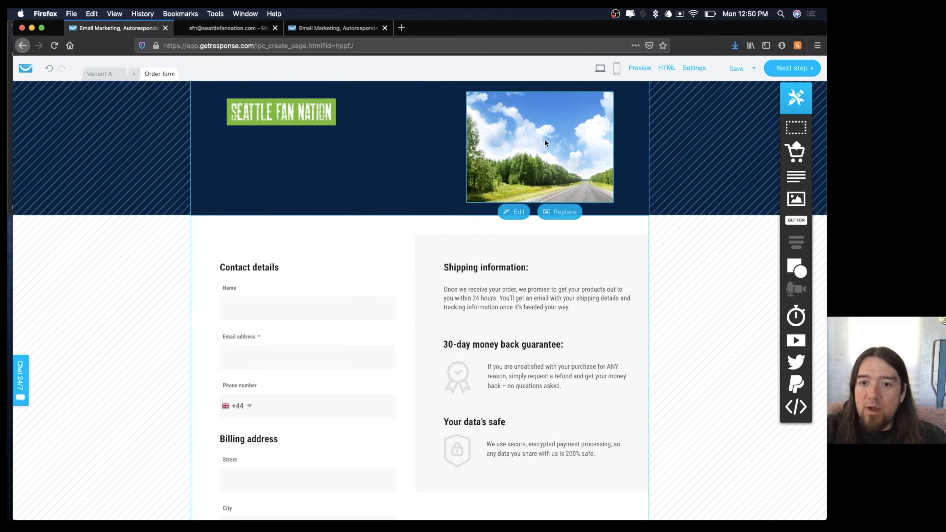
Replace the new image with the hanging Legion of Boom T-shirt photo, cropped and placed top right.
{"action": "left_click", "coordinate": [552, 209]}
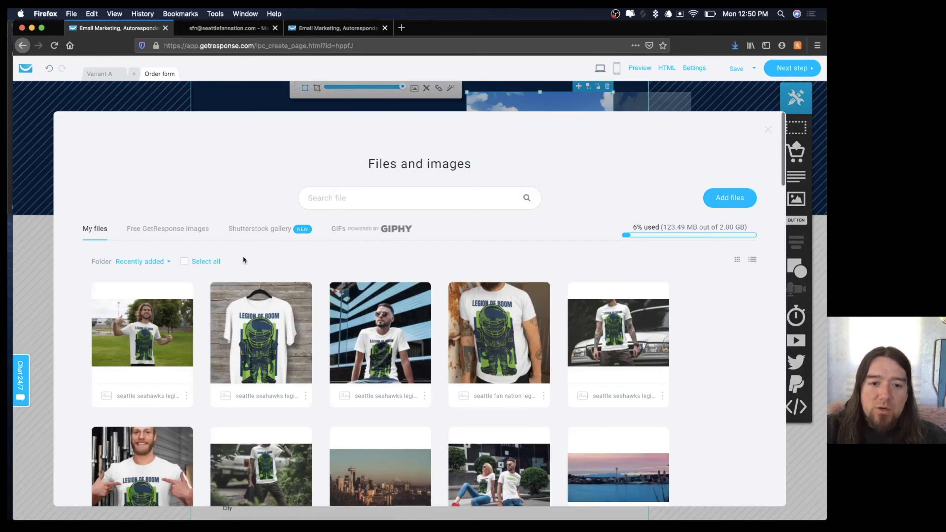
{"action": "left_click", "coordinate": [253, 338]}
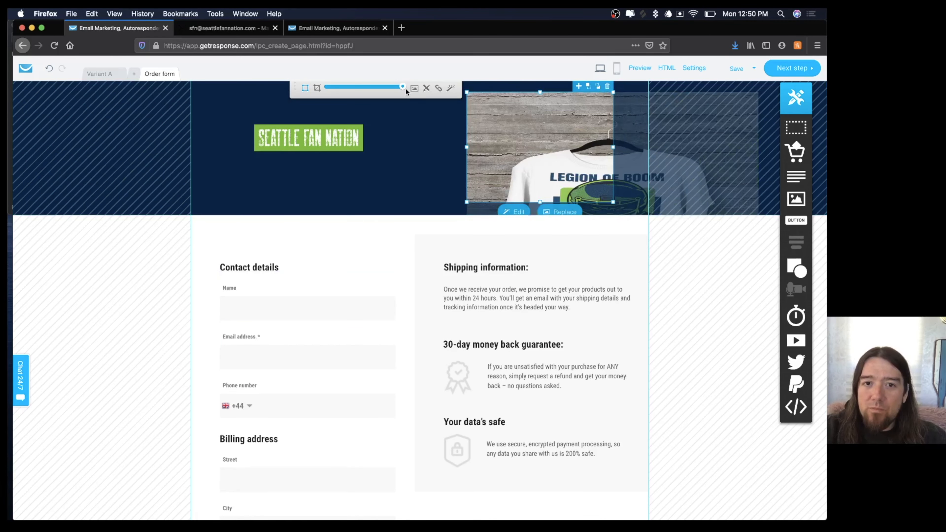
{"action": "left_click_drag", "start_coordinate": [403, 87], "coordinate": [369, 94]}
{"action": "left_click_drag", "start_coordinate": [568, 141], "coordinate": [489, 87]}
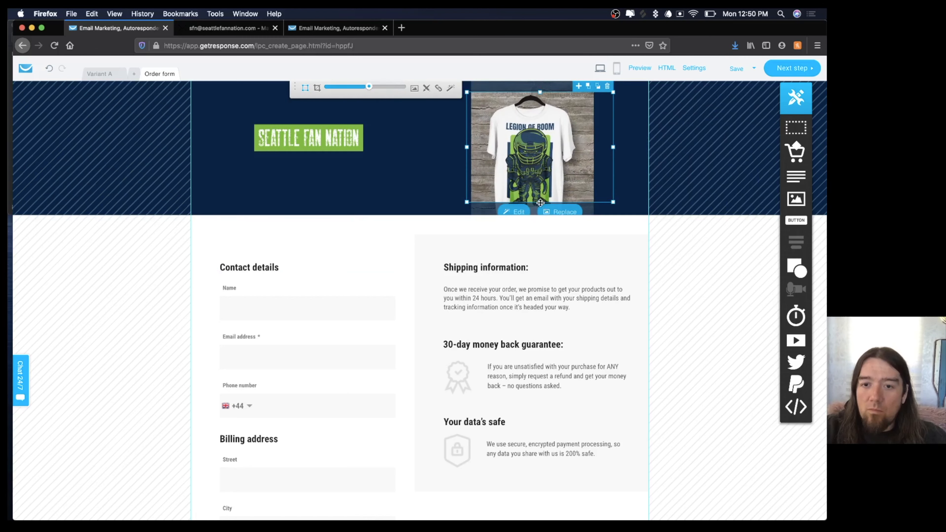
{"action": "left_click_drag", "start_coordinate": [369, 87], "coordinate": [340, 87]}
{"action": "left_click", "coordinate": [317, 88]}
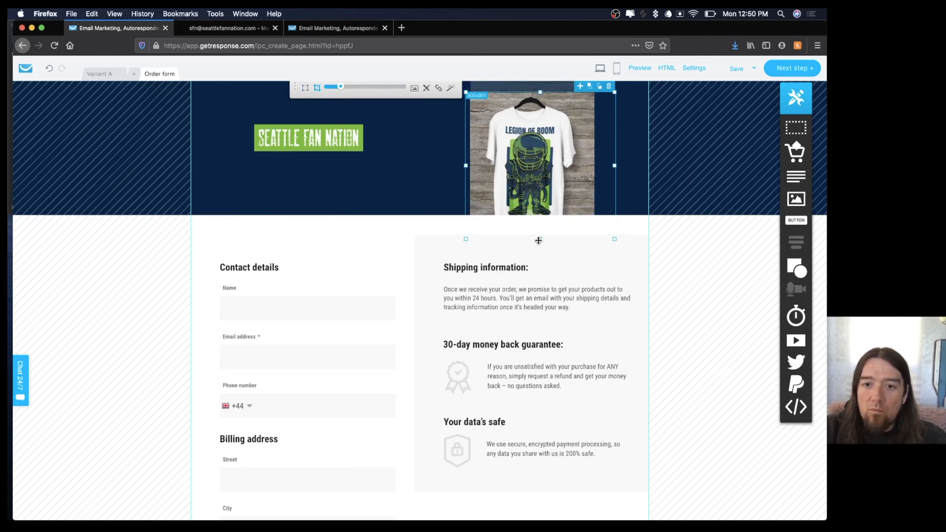
{"action": "left_click_drag", "start_coordinate": [614, 92], "coordinate": [584, 122]}
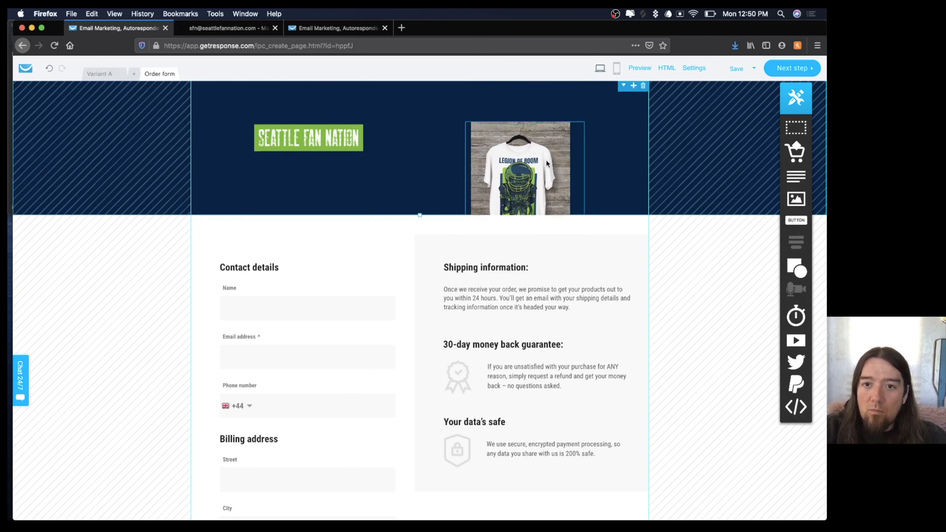
{"action": "left_click_drag", "start_coordinate": [531, 171], "coordinate": [569, 131]}
{"action": "left_click", "coordinate": [448, 149]}
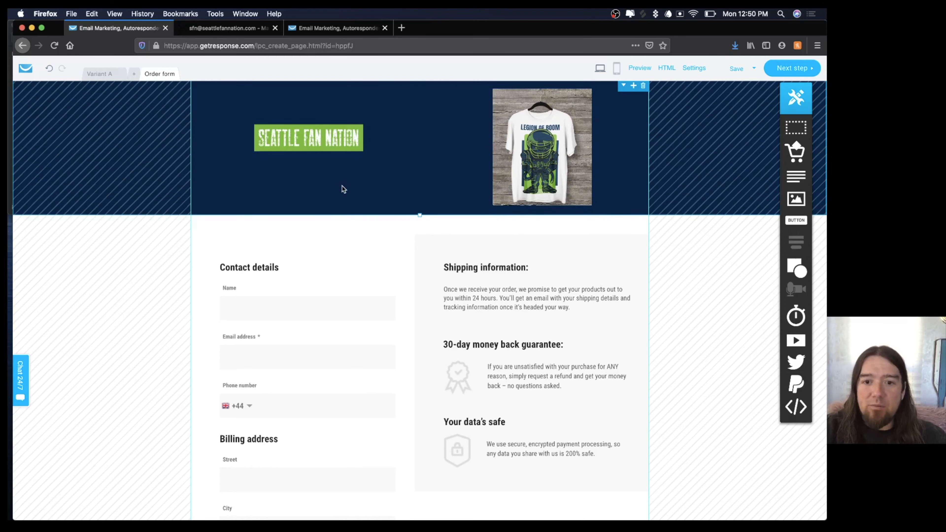
Edit the shipping information so delivery is promised within 7 days instead of 24 hours.
{"action": "scroll", "coordinate": [540, 288], "scroll_direction": "down", "scroll_amount": 5}
{"action": "scroll", "coordinate": [540, 289], "scroll_direction": "up", "scroll_amount": 5}
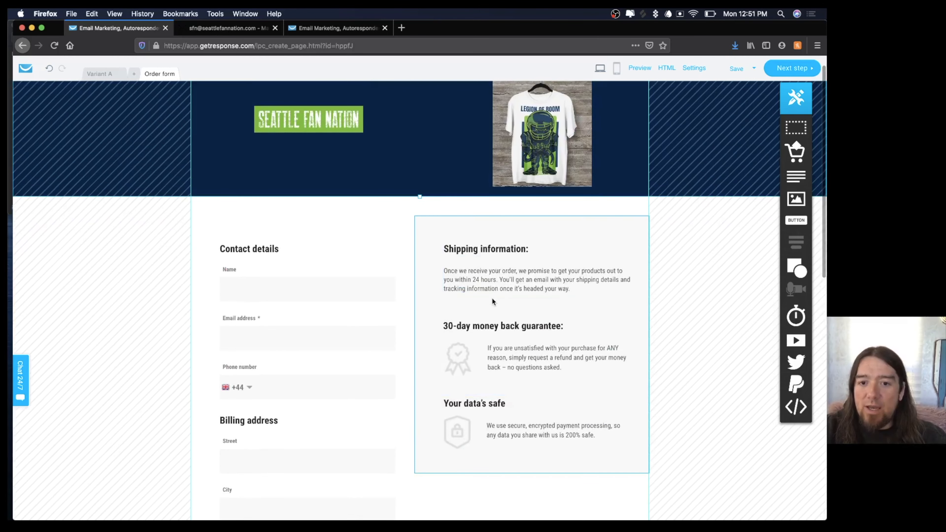
{"action": "left_click", "coordinate": [507, 289]}
{"action": "left_click", "coordinate": [508, 288]}
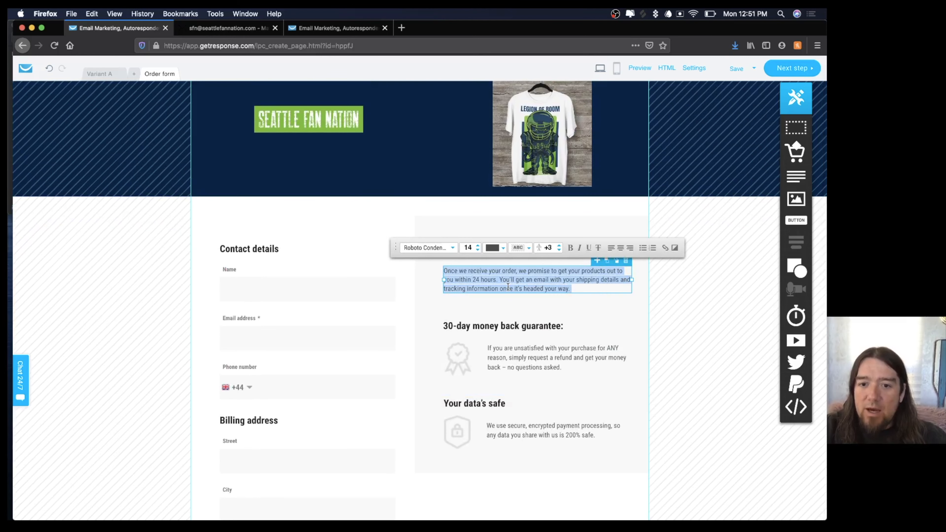
{"action": "left_click", "coordinate": [499, 278]}
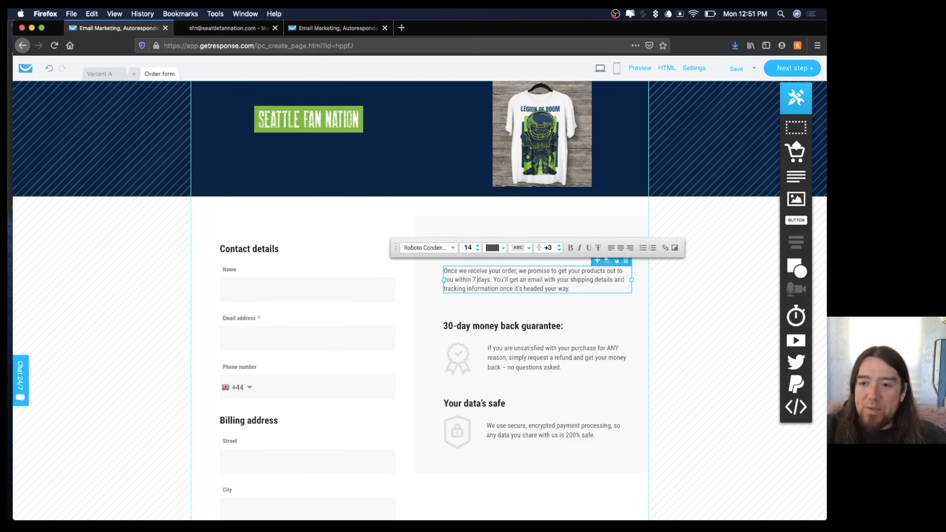
{"action": "left_click", "coordinate": [602, 316]}
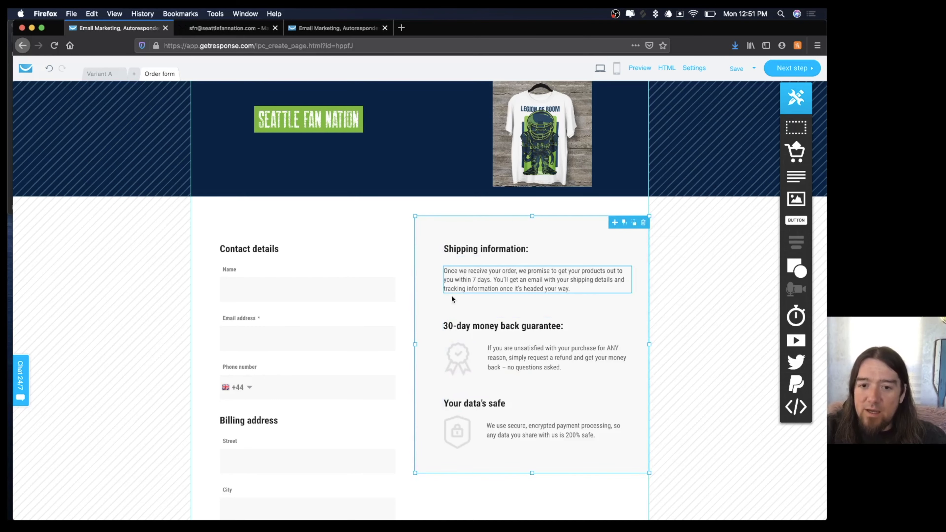
{"action": "scroll", "coordinate": [469, 392], "scroll_direction": "down", "scroll_amount": 10}
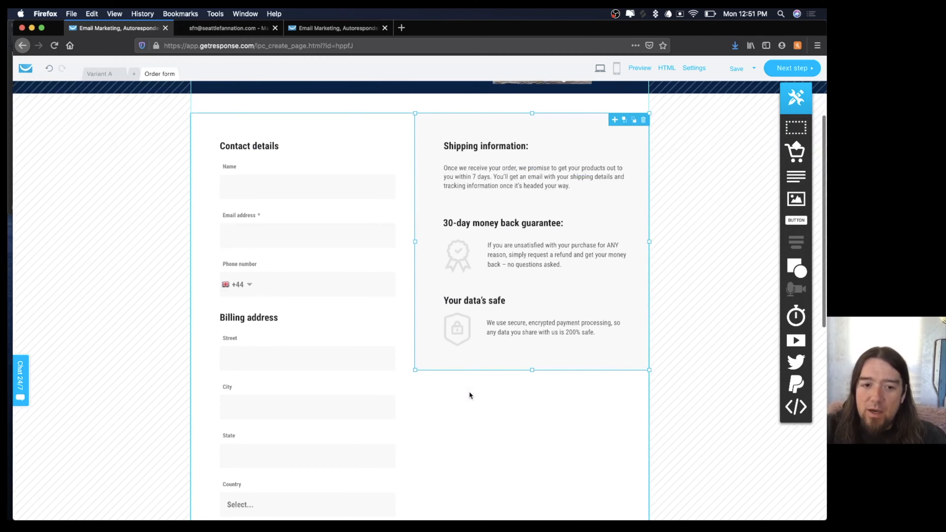
{"action": "scroll", "coordinate": [468, 392], "scroll_direction": "down", "scroll_amount": 3}
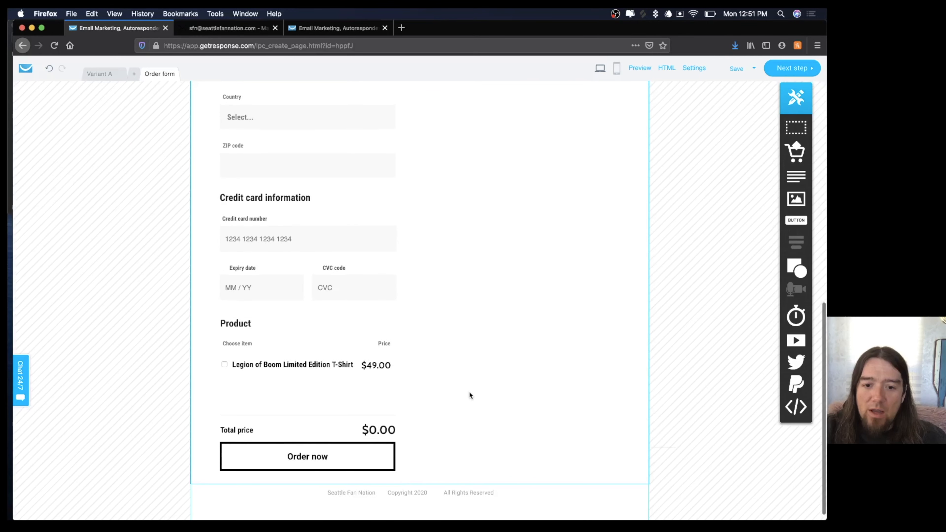
{"action": "scroll", "coordinate": [469, 391], "scroll_direction": "up", "scroll_amount": 15}
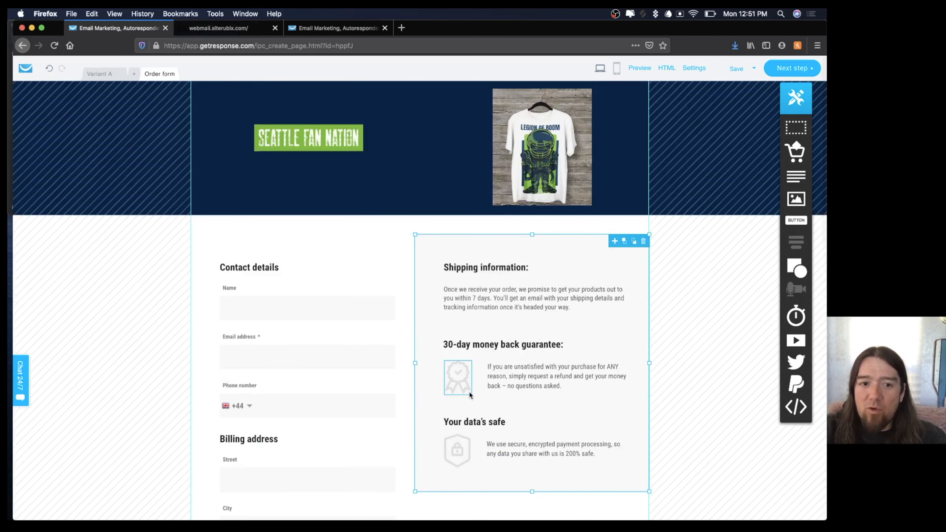
In the sales page settings, enter SEO description 'Grab some limited SFN swag!' and select the subdomain.
{"action": "left_click", "coordinate": [785, 68]}
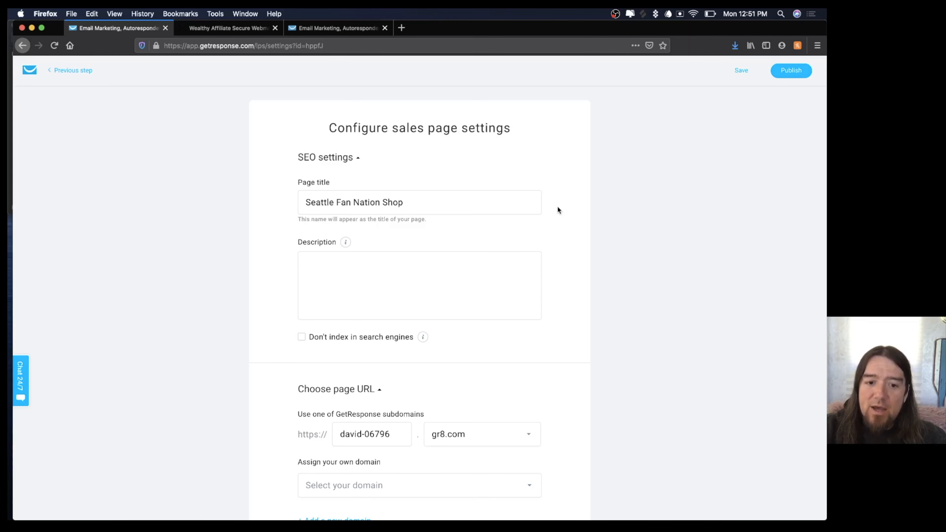
{"action": "scroll", "coordinate": [558, 210], "scroll_direction": "down", "scroll_amount": 5}
{"action": "scroll", "coordinate": [558, 210], "scroll_direction": "up", "scroll_amount": 5}
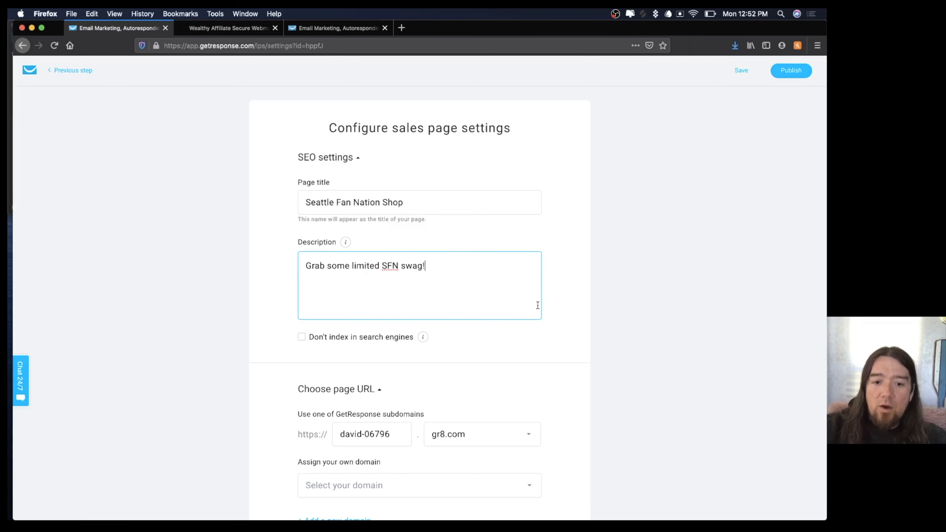
{"action": "scroll", "coordinate": [538, 309], "scroll_direction": "down", "scroll_amount": 4}
{"action": "left_click", "coordinate": [398, 291]}
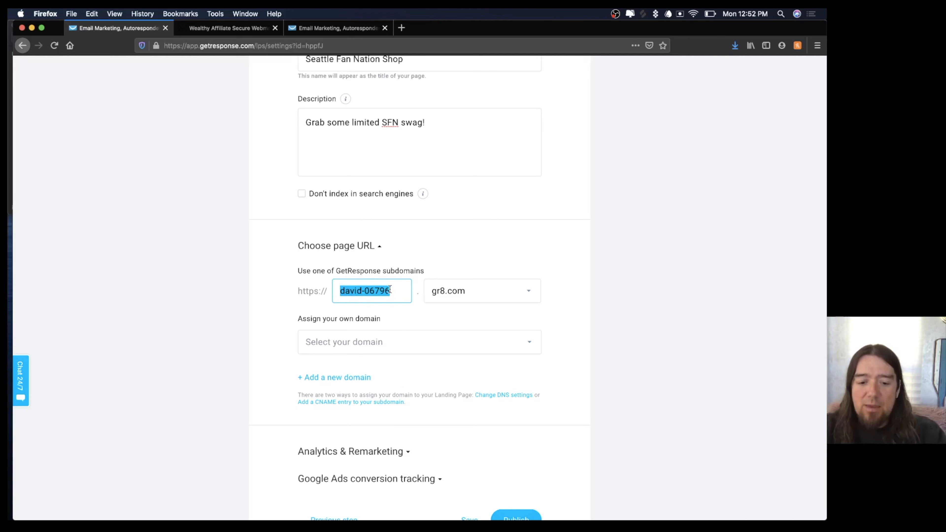
Set the page subdomain to 'seattlefannation', removing a stray 'r' typo.
{"action": "type", "text": "seattlerfan"}
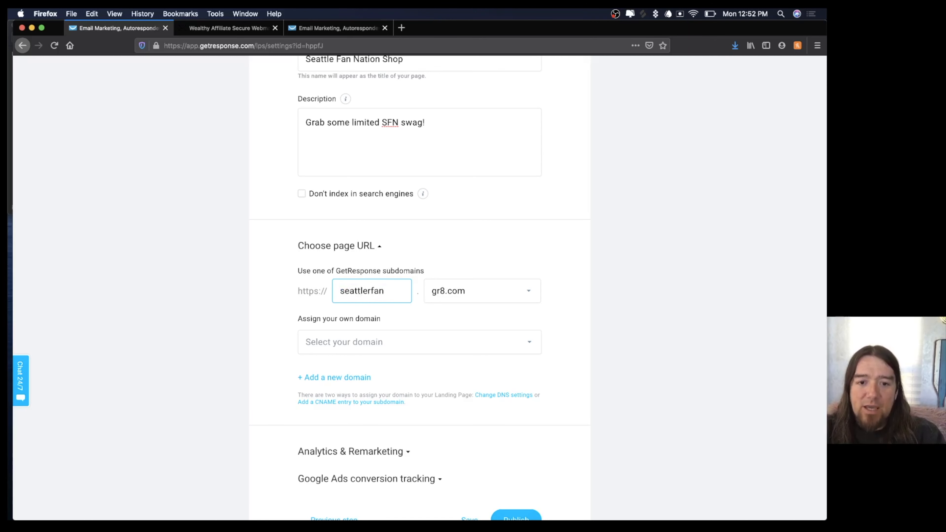
{"action": "type", "text": "nation"}
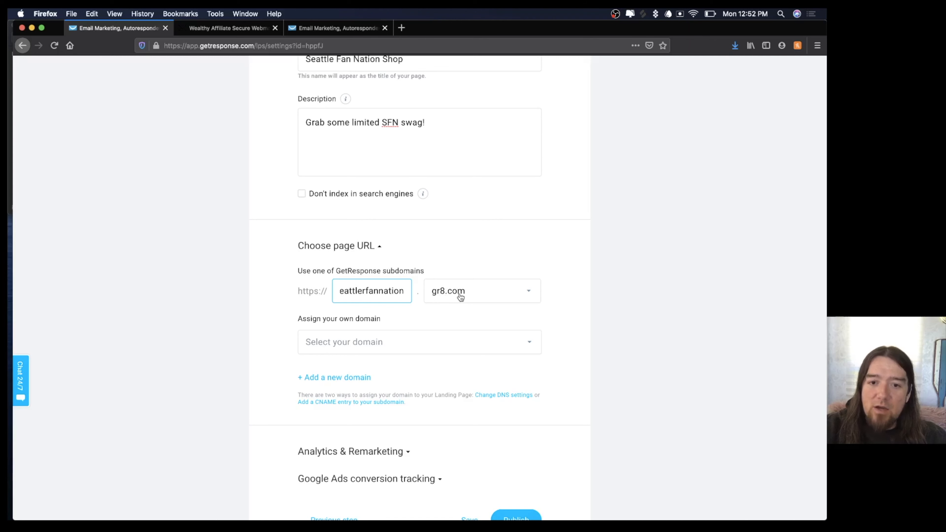
{"action": "left_click", "coordinate": [555, 306]}
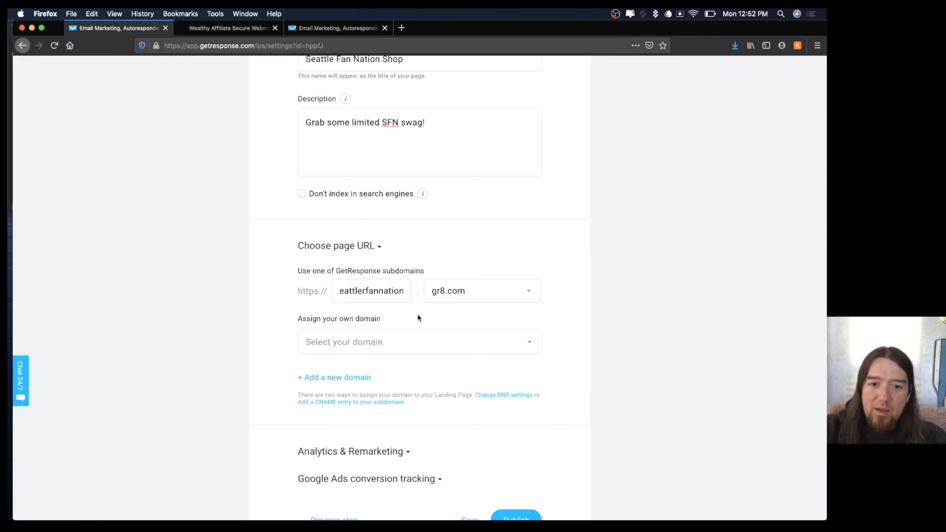
{"action": "left_click", "coordinate": [367, 291]}
{"action": "key", "text": "BackSpace"}
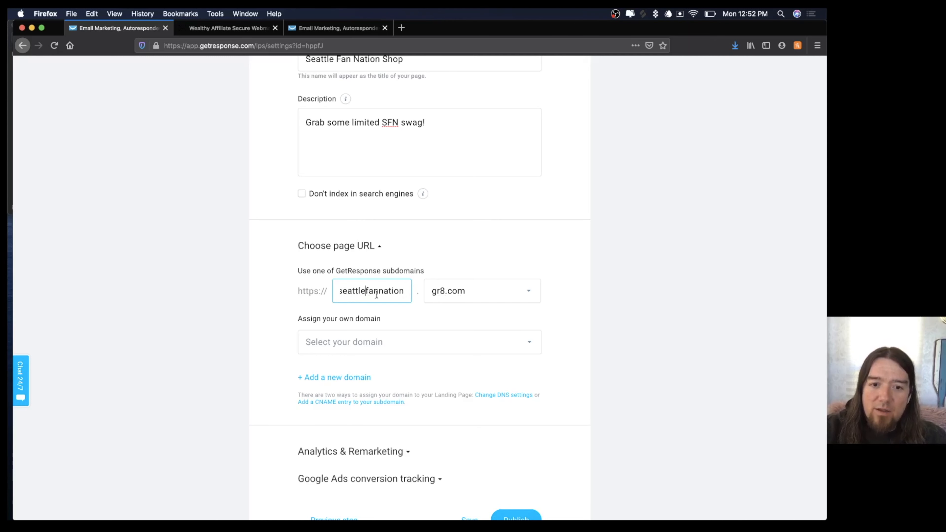
{"action": "double_click", "coordinate": [361, 292]}
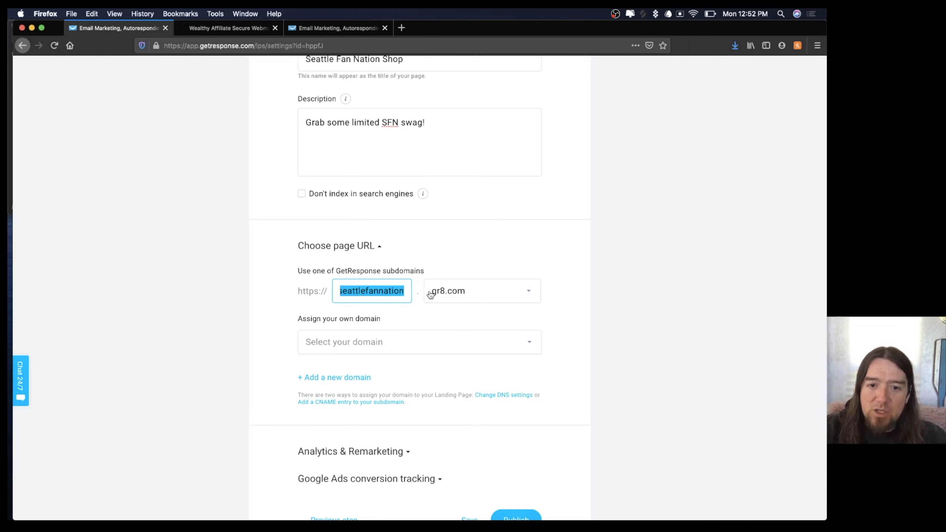
{"action": "left_click", "coordinate": [556, 297]}
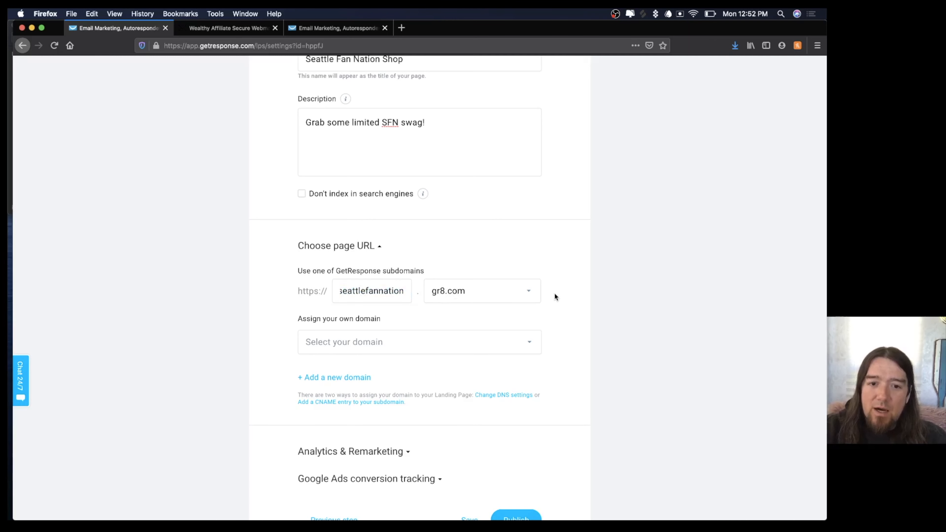
Choose Google Analytics as the Analytics & Remarketing platform and focus its ID field.
{"action": "scroll", "coordinate": [555, 297], "scroll_direction": "down", "scroll_amount": 3}
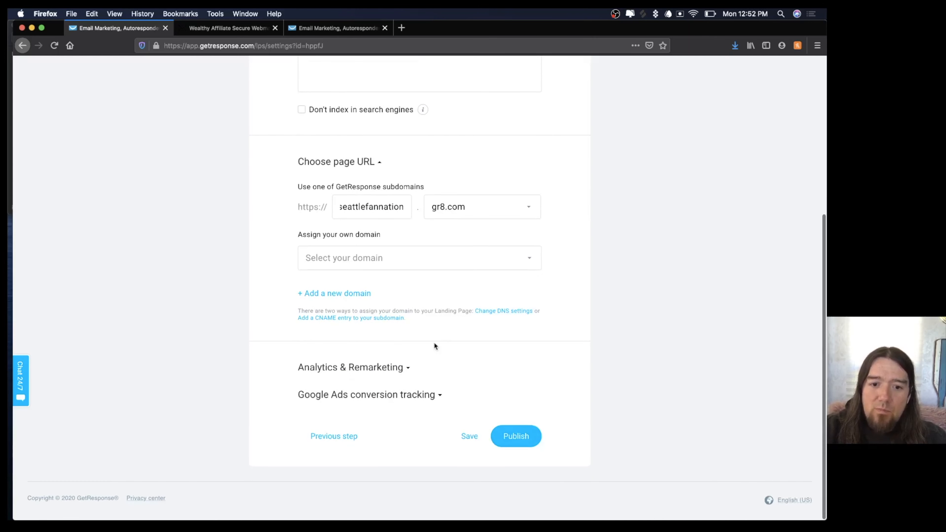
{"action": "left_click", "coordinate": [402, 374]}
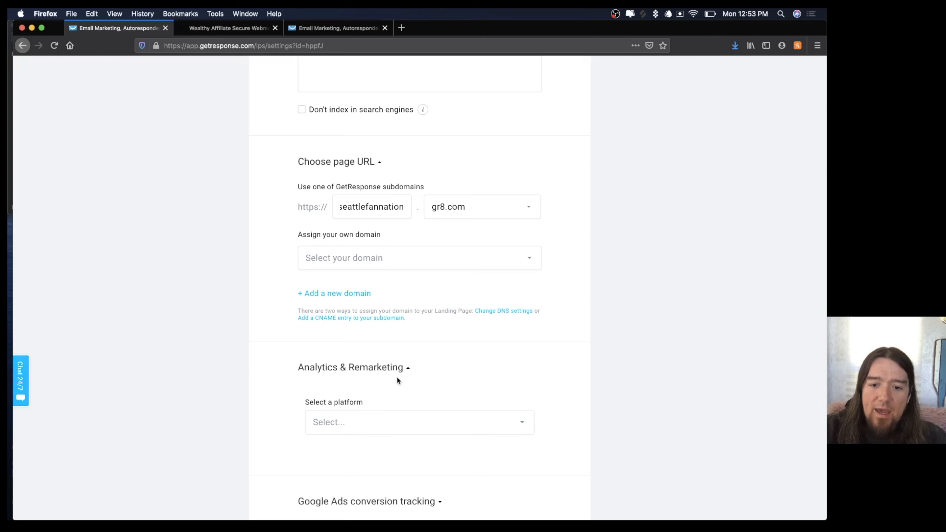
{"action": "scroll", "coordinate": [397, 380], "scroll_direction": "down", "scroll_amount": 4}
{"action": "left_click", "coordinate": [391, 319]}
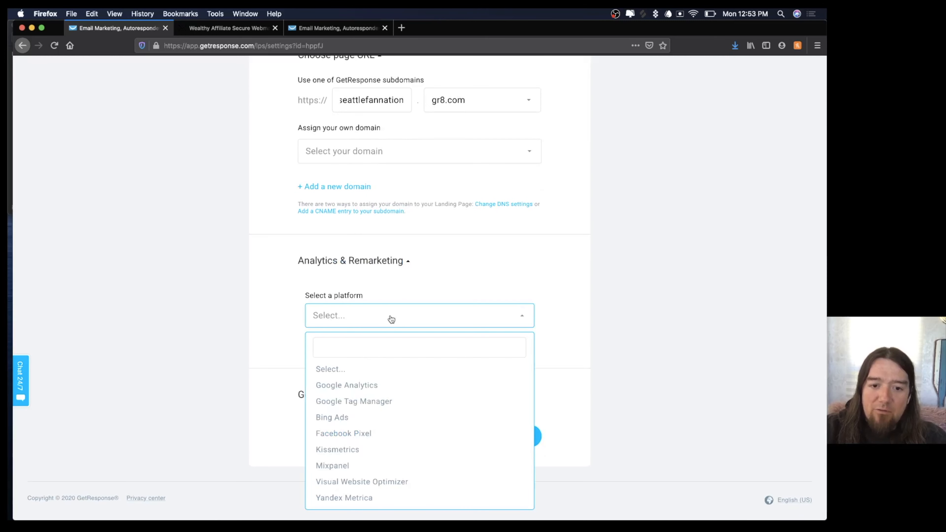
{"action": "left_click", "coordinate": [352, 385]}
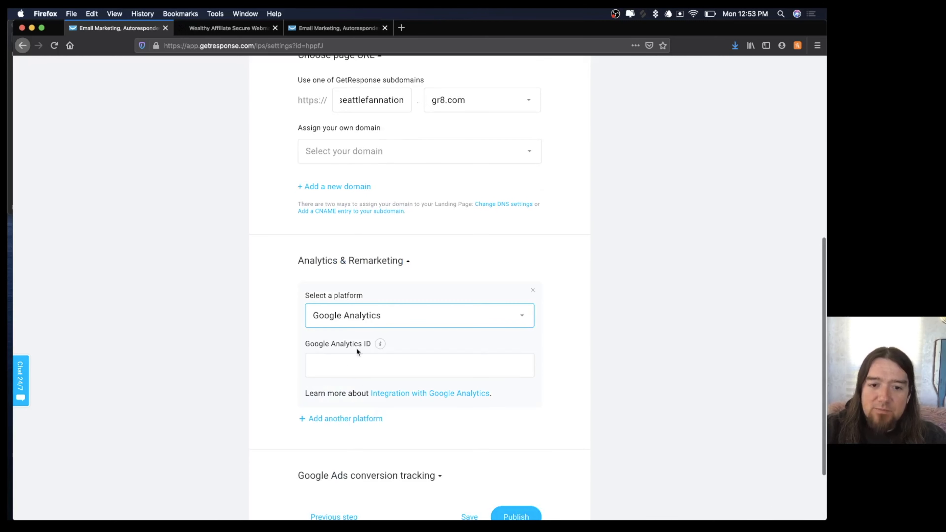
{"action": "left_click", "coordinate": [346, 364]}
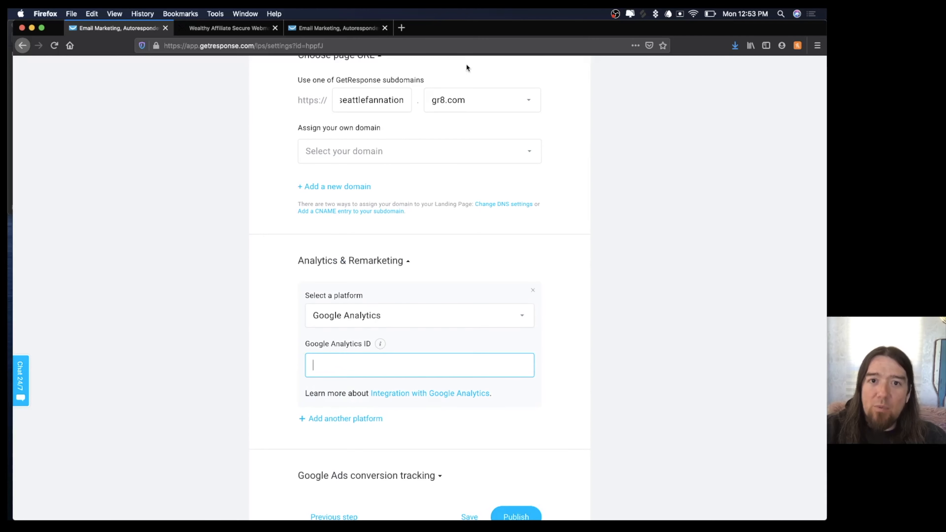
In a new tab, start creating a Web property from Google Analytics Admin.
{"action": "left_click", "coordinate": [401, 27]}
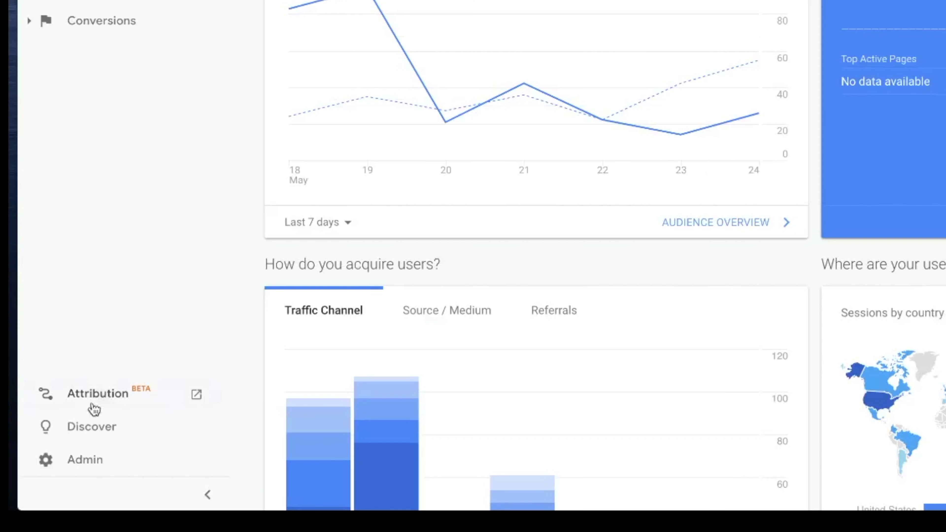
{"action": "left_click", "coordinate": [58, 463]}
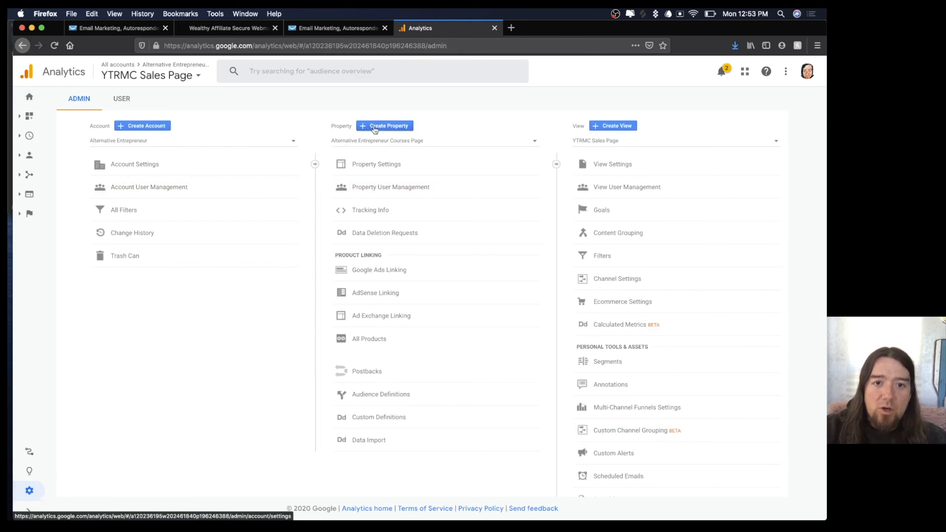
{"action": "left_click", "coordinate": [386, 127]}
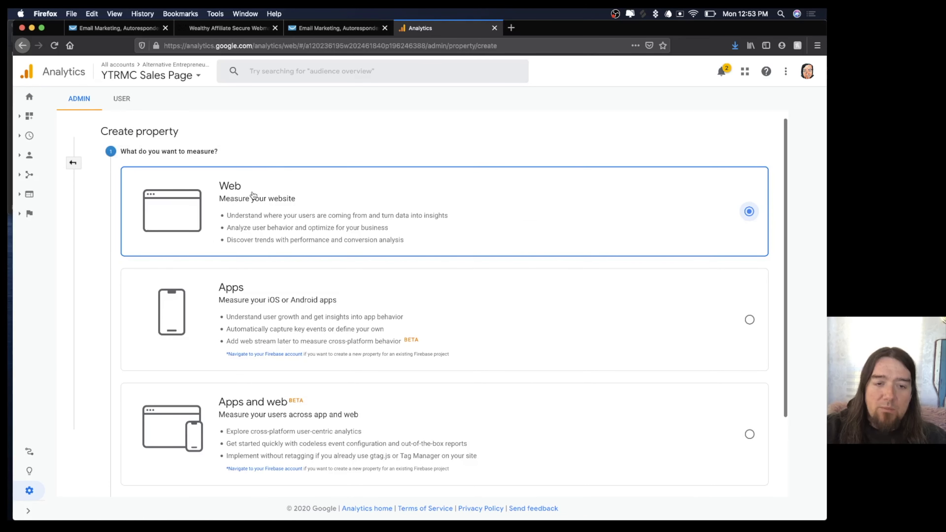
{"action": "scroll", "coordinate": [254, 195], "scroll_direction": "down", "scroll_amount": 3}
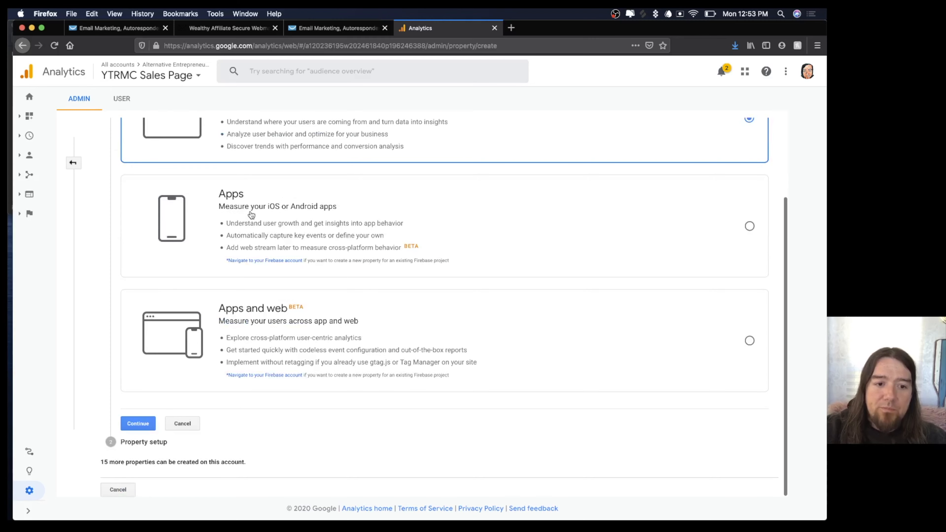
{"action": "left_click", "coordinate": [142, 425]}
{"action": "left_click", "coordinate": [166, 243]}
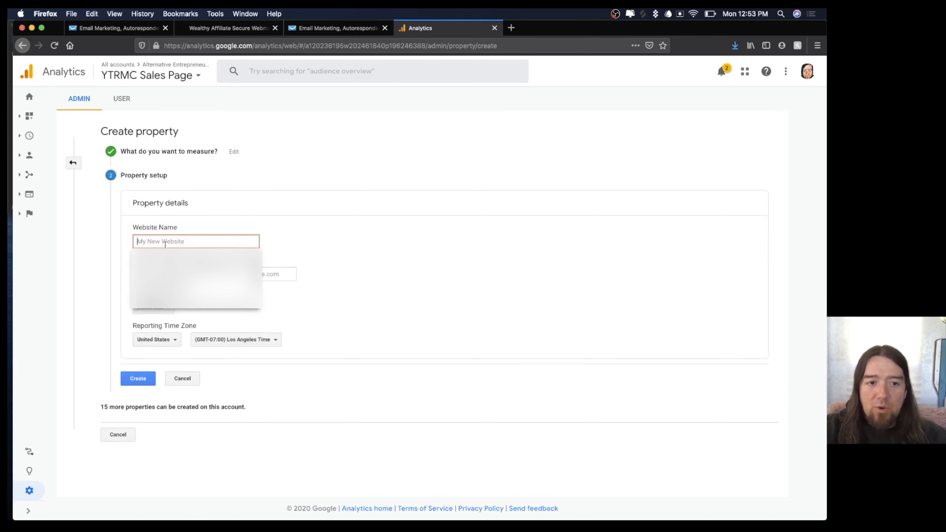
{"action": "type", "text": "Seattle "}
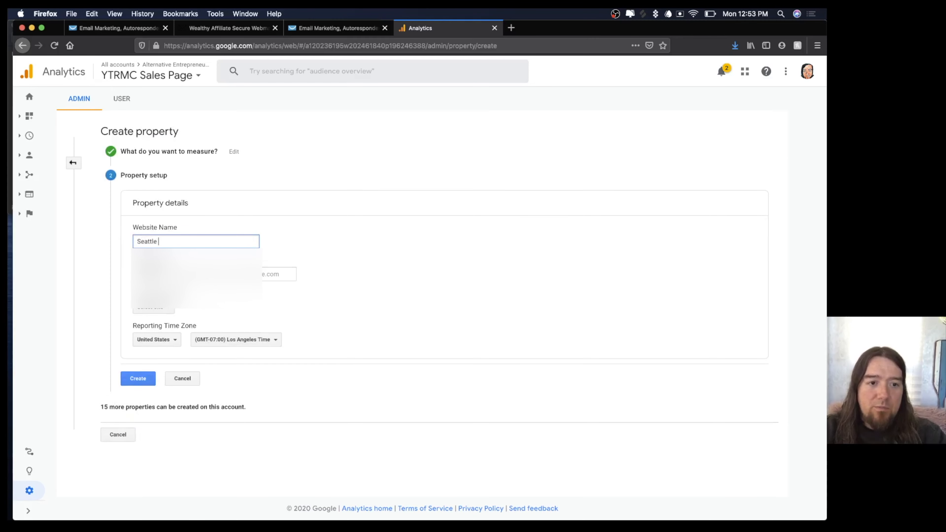
{"action": "type", "text": "Fan Nation Shop"}
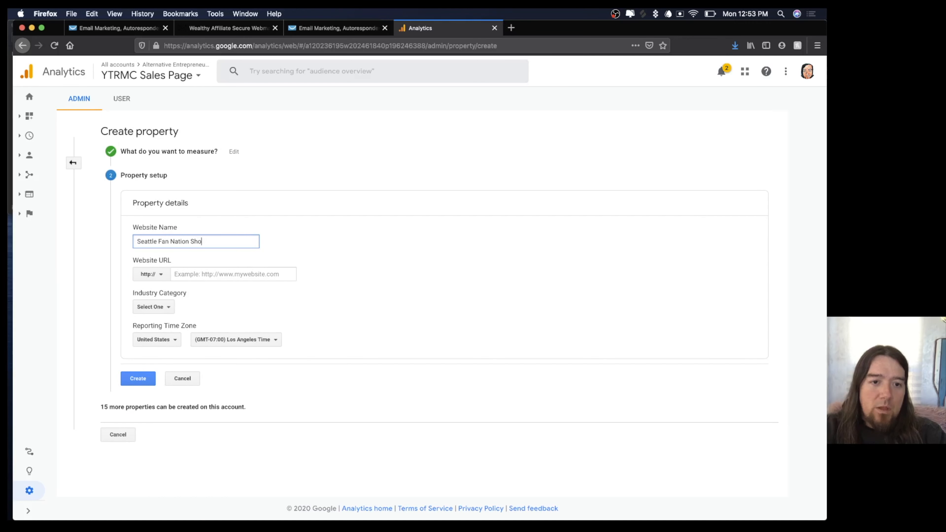
{"action": "left_click", "coordinate": [159, 278]}
{"action": "left_click", "coordinate": [155, 307]}
{"action": "left_click", "coordinate": [196, 273]}
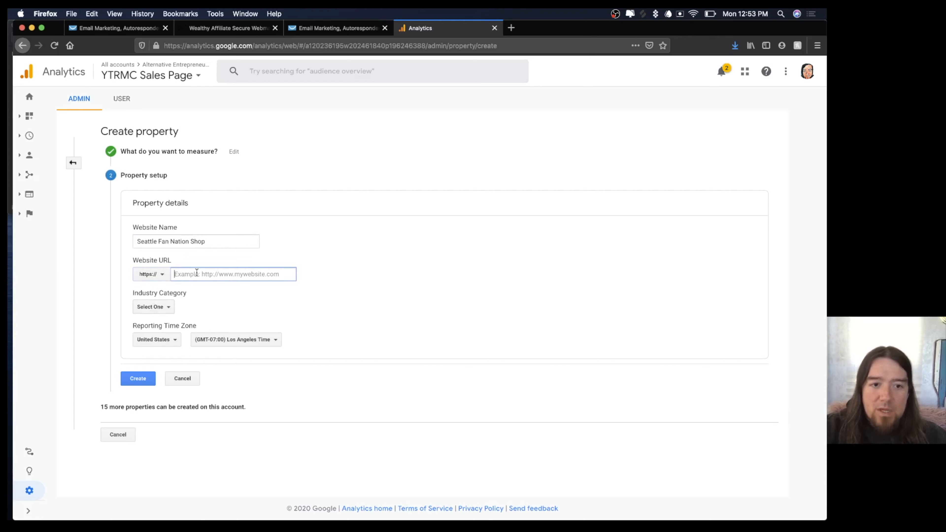
{"action": "type", "text": "seattlefannation.gr8"}
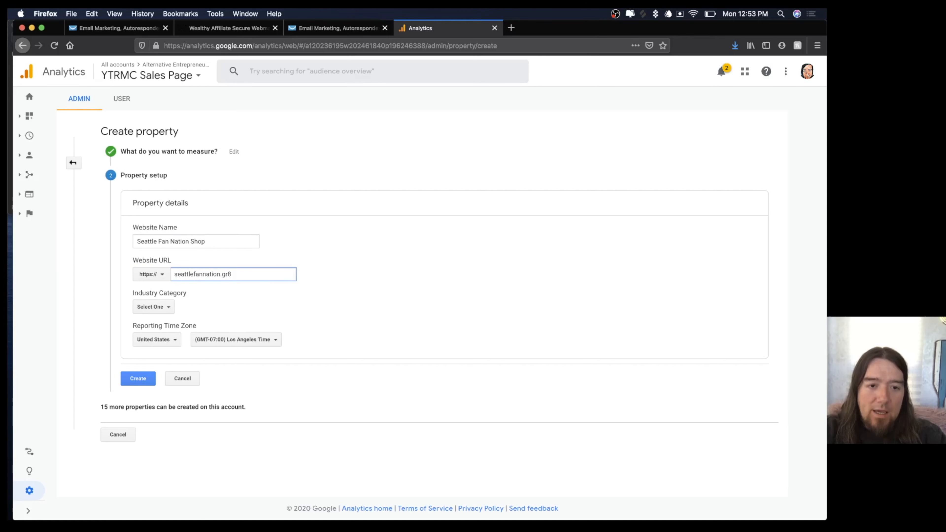
{"action": "type", "text": ".com"}
Set industry Shopping and Boise time zone, create the property, and copy its tracking ID.
{"action": "left_click", "coordinate": [169, 308]}
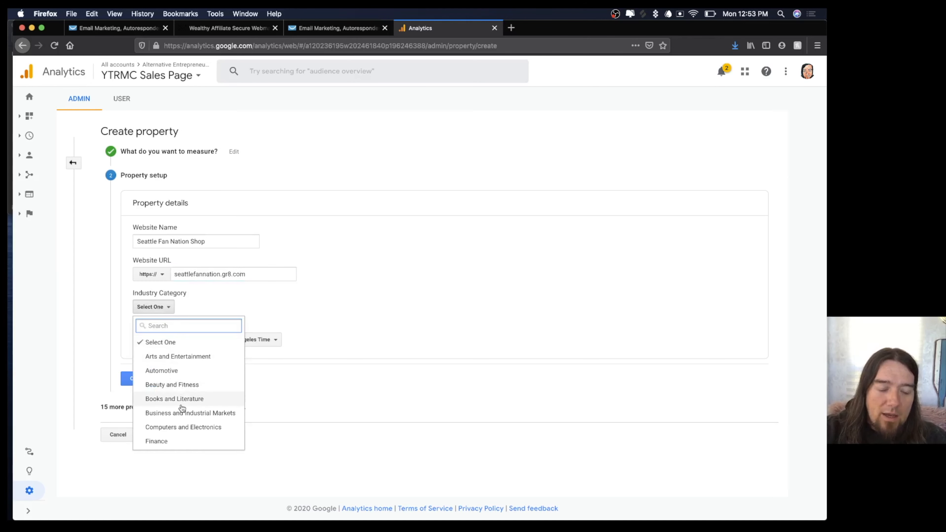
{"action": "scroll", "coordinate": [184, 404], "scroll_direction": "down", "scroll_amount": 3}
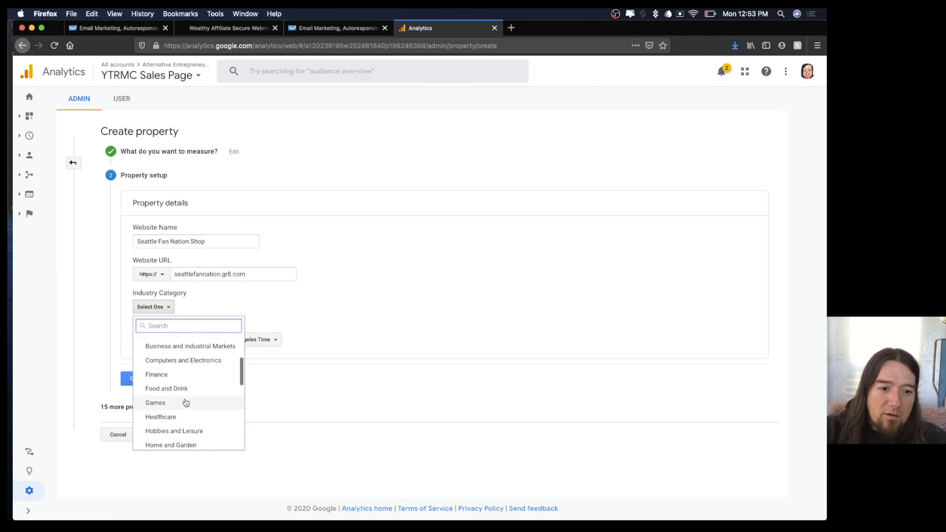
{"action": "scroll", "coordinate": [186, 402], "scroll_direction": "down", "scroll_amount": 3}
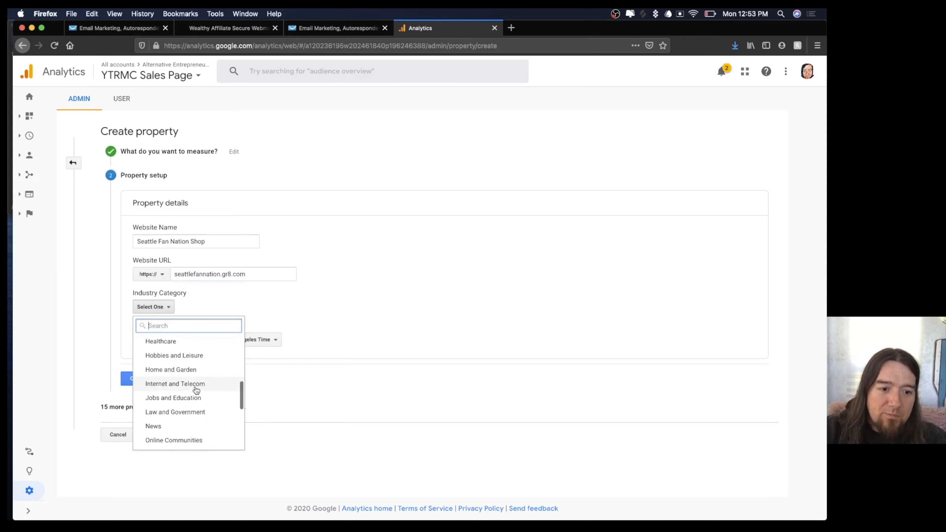
{"action": "scroll", "coordinate": [196, 390], "scroll_direction": "down", "scroll_amount": 4}
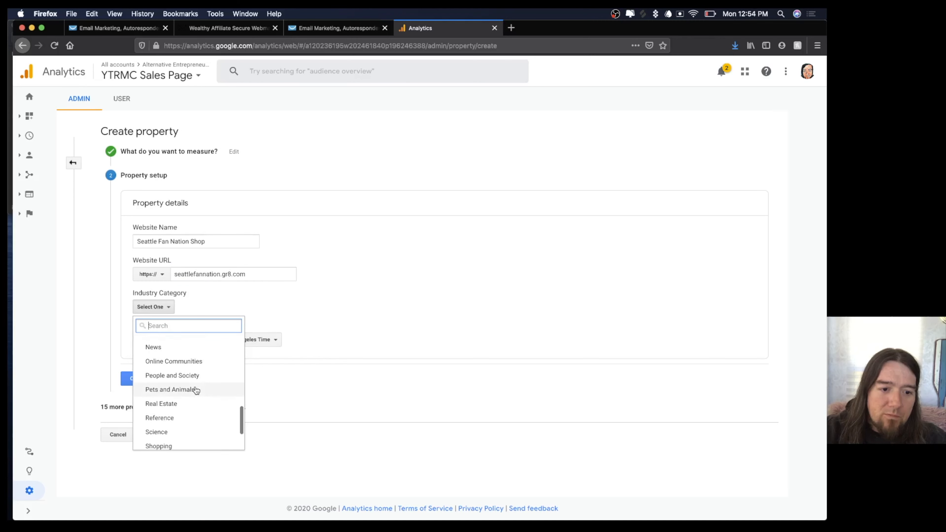
{"action": "scroll", "coordinate": [195, 389], "scroll_direction": "down", "scroll_amount": 1}
{"action": "left_click", "coordinate": [167, 431]}
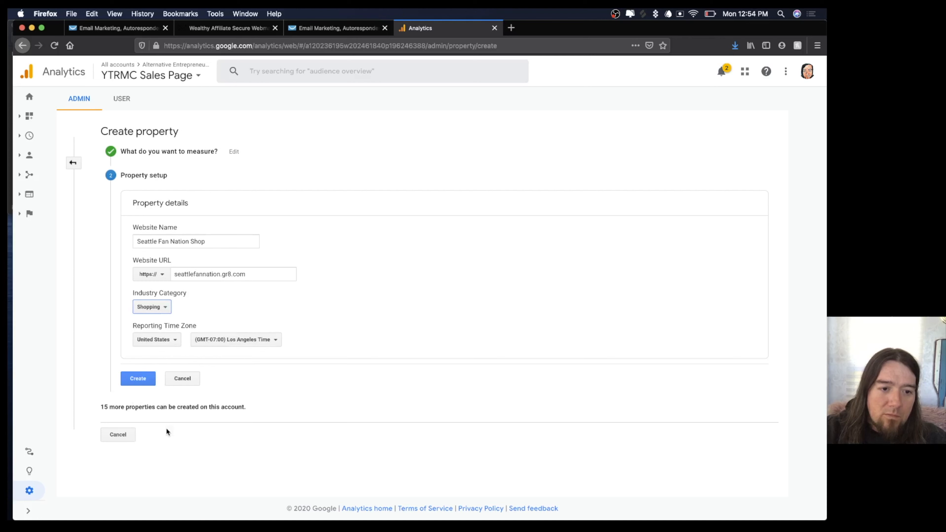
{"action": "left_click", "coordinate": [247, 339]}
{"action": "left_click", "coordinate": [238, 418]}
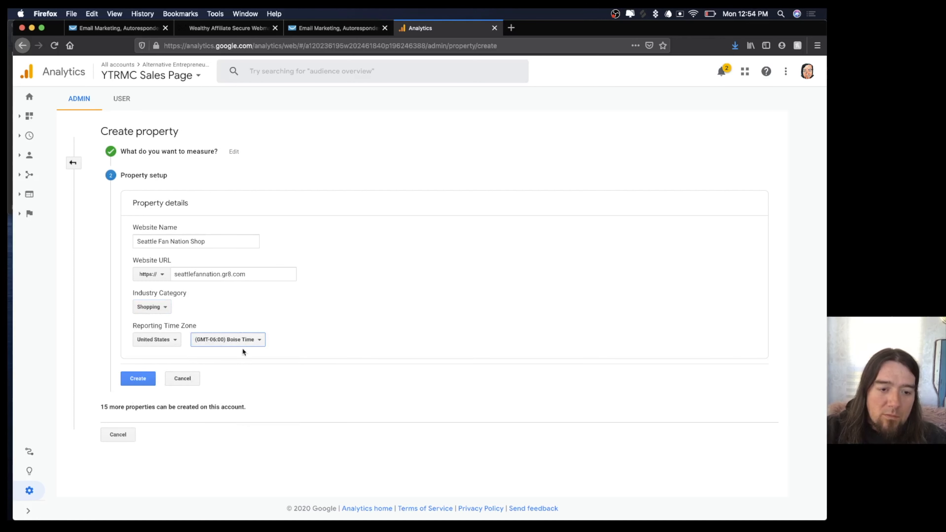
{"action": "left_click", "coordinate": [139, 378]}
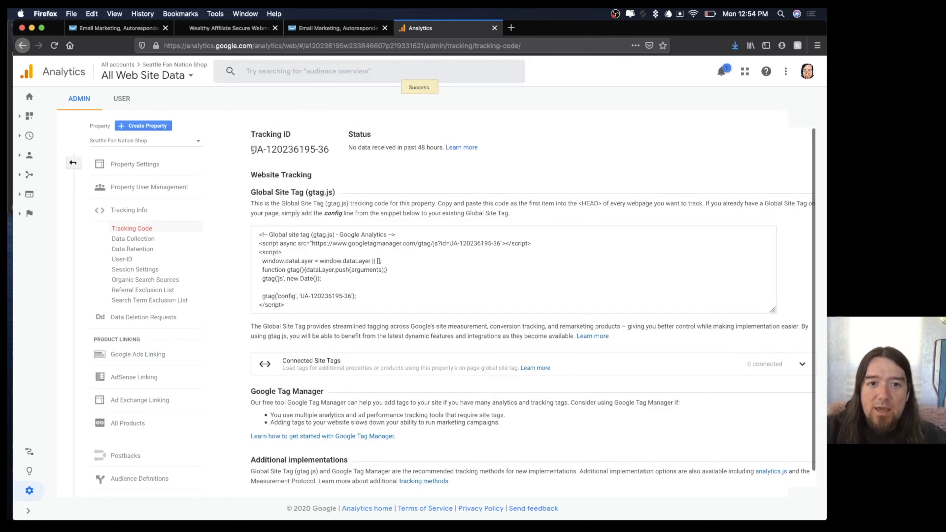
{"action": "left_click_drag", "start_coordinate": [252, 150], "coordinate": [331, 154]}
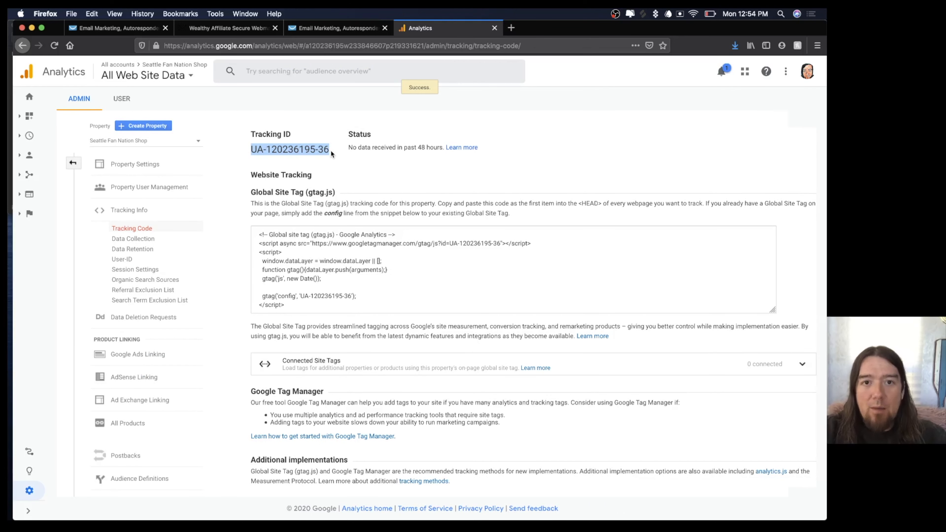
{"action": "left_click", "coordinate": [150, 29]}
Paste the Google Analytics tracking ID into the sales page settings and publish the page.
{"action": "key", "text": "super+v"}
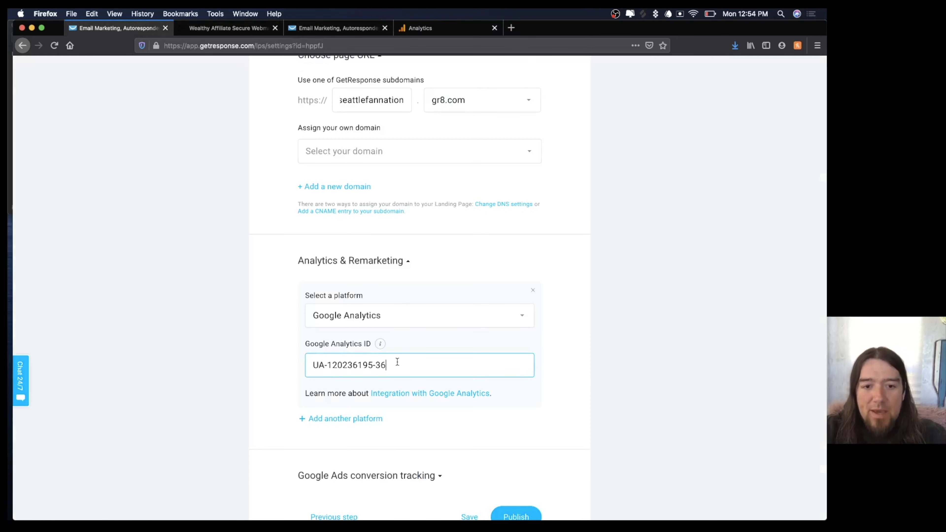
{"action": "scroll", "coordinate": [483, 336], "scroll_direction": "down", "scroll_amount": 3}
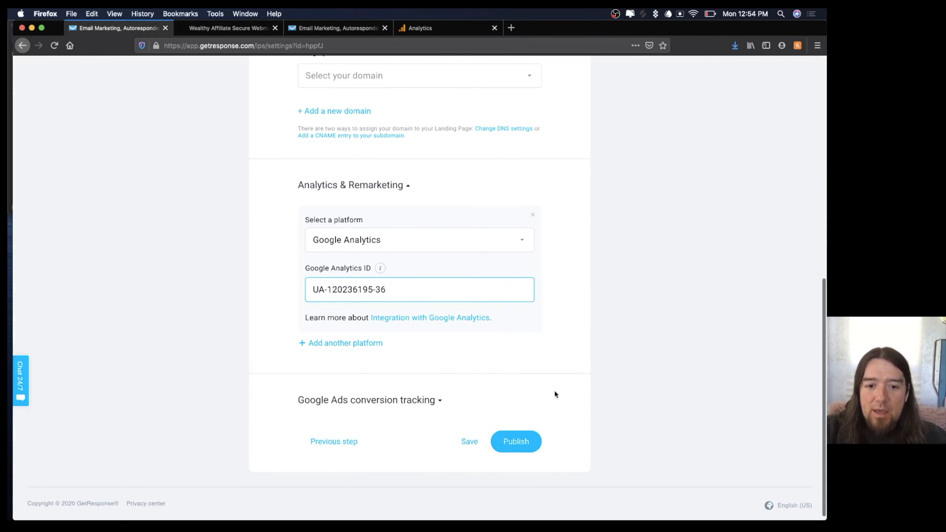
{"action": "scroll", "coordinate": [603, 338], "scroll_direction": "up", "scroll_amount": 10}
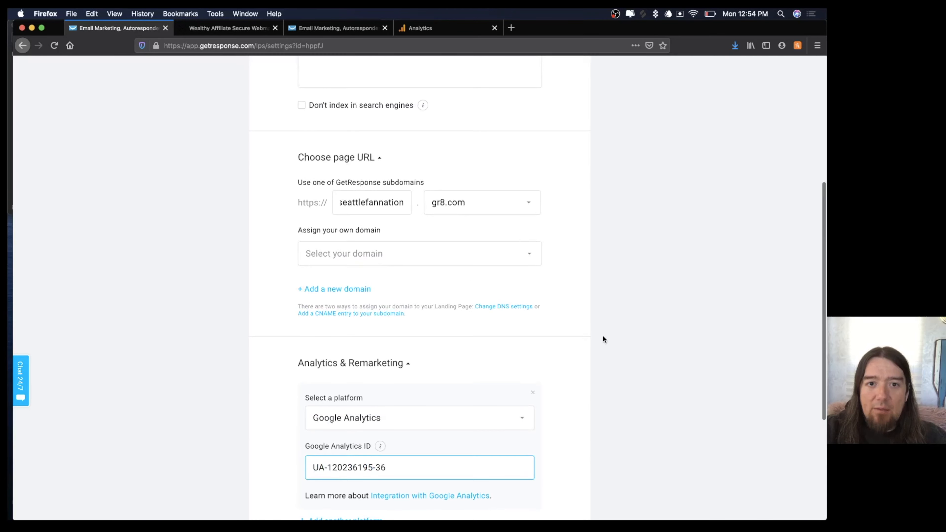
{"action": "scroll", "coordinate": [602, 339], "scroll_direction": "down", "scroll_amount": 10}
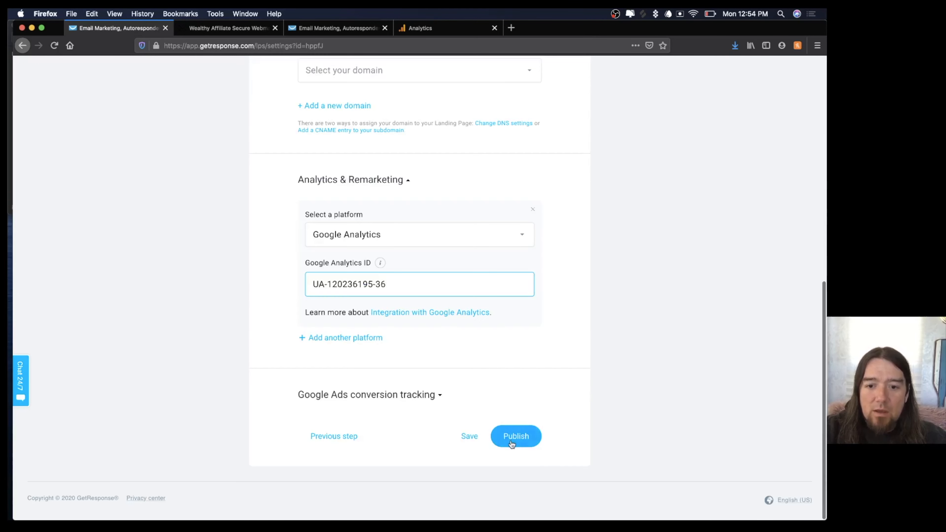
{"action": "left_click", "coordinate": [511, 437]}
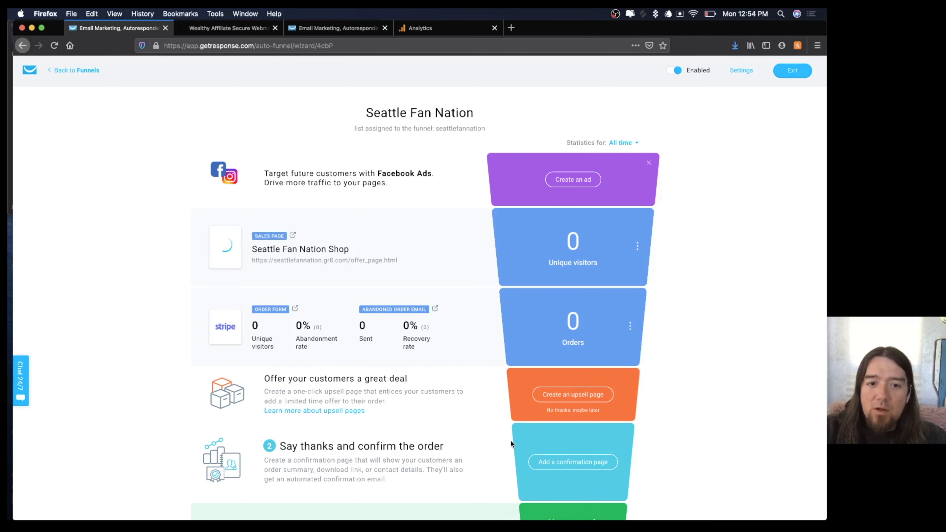
Go to Manage your pages and bring up the Seattle Fan Nation Shop row's options.
{"action": "left_click", "coordinate": [637, 246]}
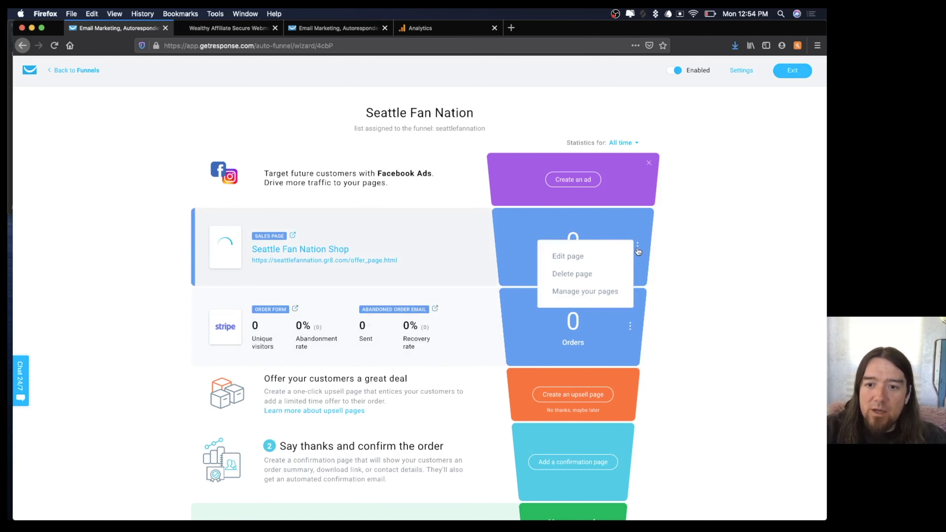
{"action": "left_click", "coordinate": [574, 291]}
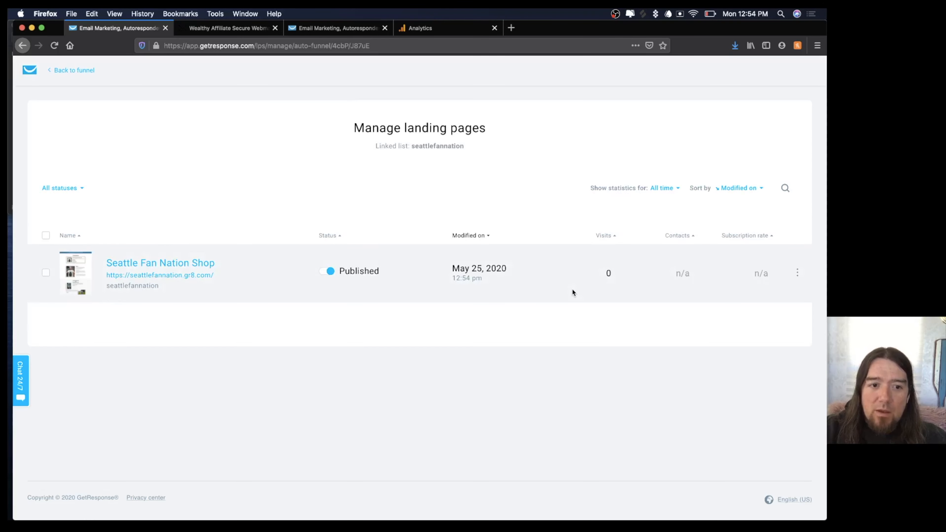
{"action": "left_click", "coordinate": [797, 273]}
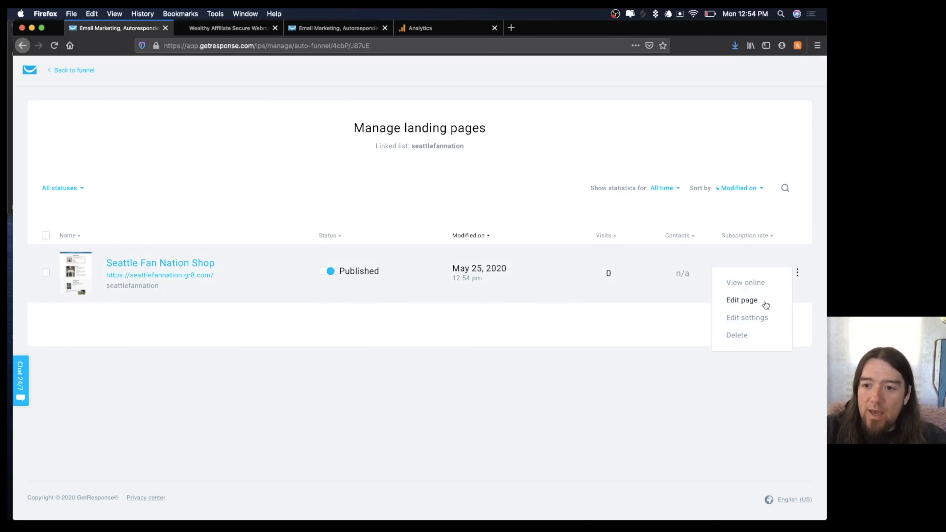
{"action": "left_click", "coordinate": [751, 317]}
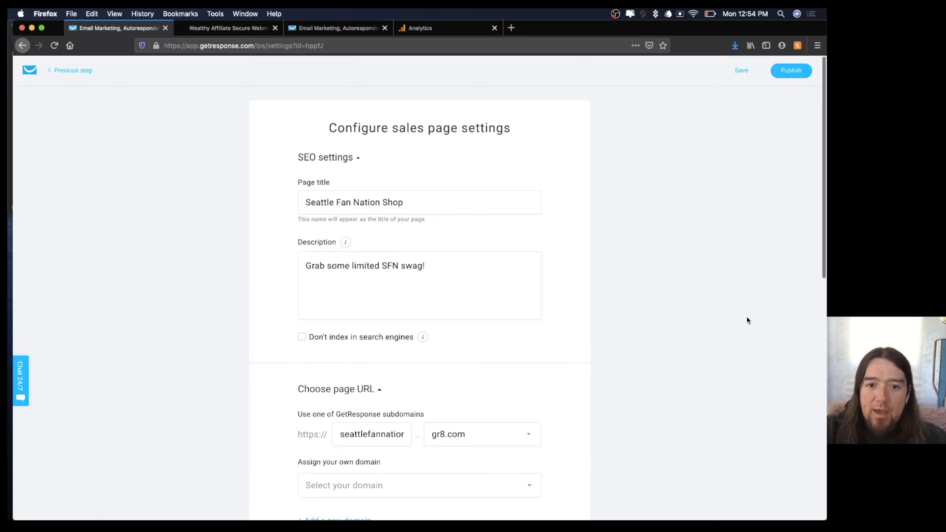
{"action": "scroll", "coordinate": [747, 317], "scroll_direction": "down", "scroll_amount": 10}
{"action": "scroll", "coordinate": [747, 318], "scroll_direction": "down", "scroll_amount": 1}
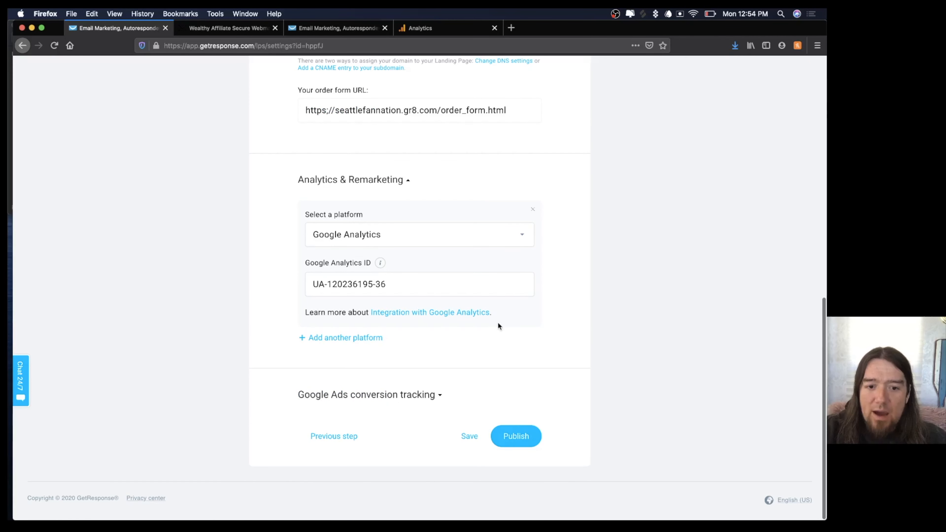
{"action": "left_click", "coordinate": [419, 399]}
{"action": "scroll", "coordinate": [443, 388], "scroll_direction": "down", "scroll_amount": 5}
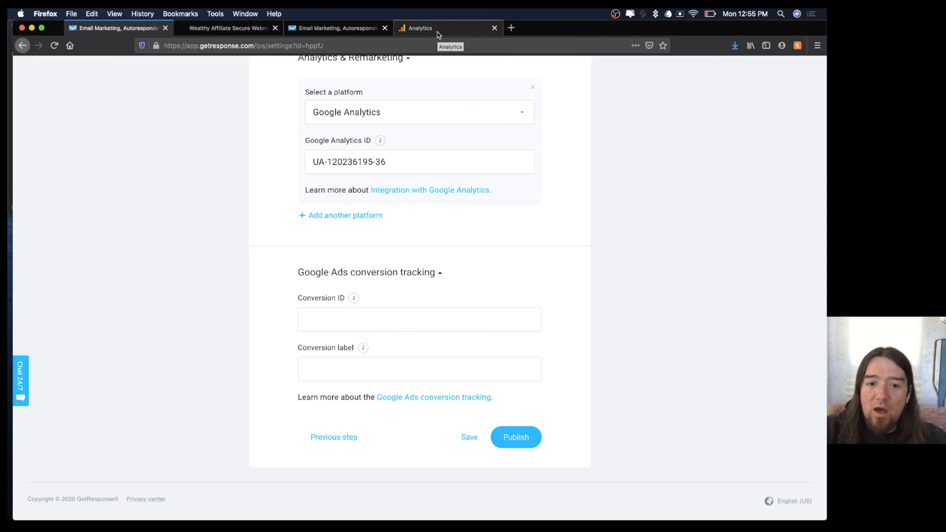
Open ads.google.com in a new tab, then return to the Analytics tracking code page.
{"action": "left_click", "coordinate": [510, 28]}
{"action": "type", "text": "ad"}
{"action": "key", "text": "Return"}
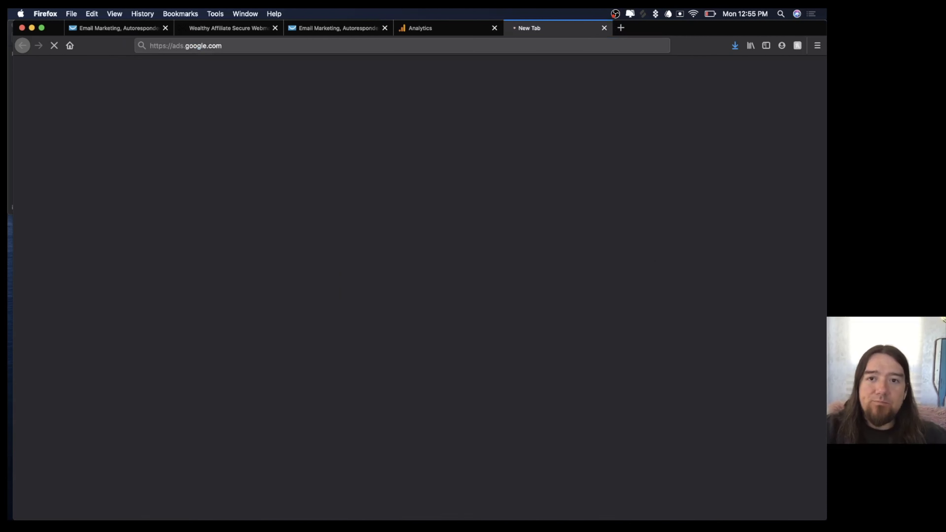
{"action": "left_click", "coordinate": [470, 29]}
{"action": "left_click", "coordinate": [393, 182]}
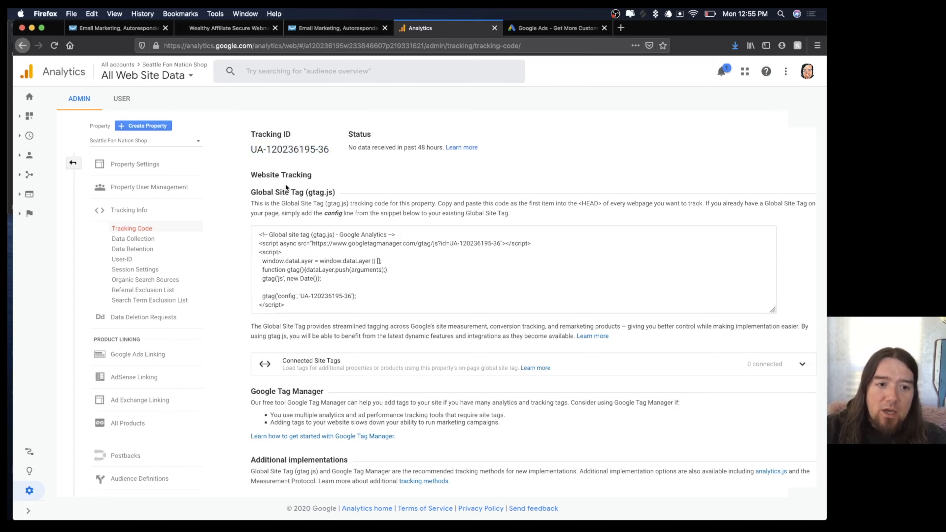
Link the Google Ads account to the property with the All Web Site Data view switched on.
{"action": "left_click", "coordinate": [136, 355]}
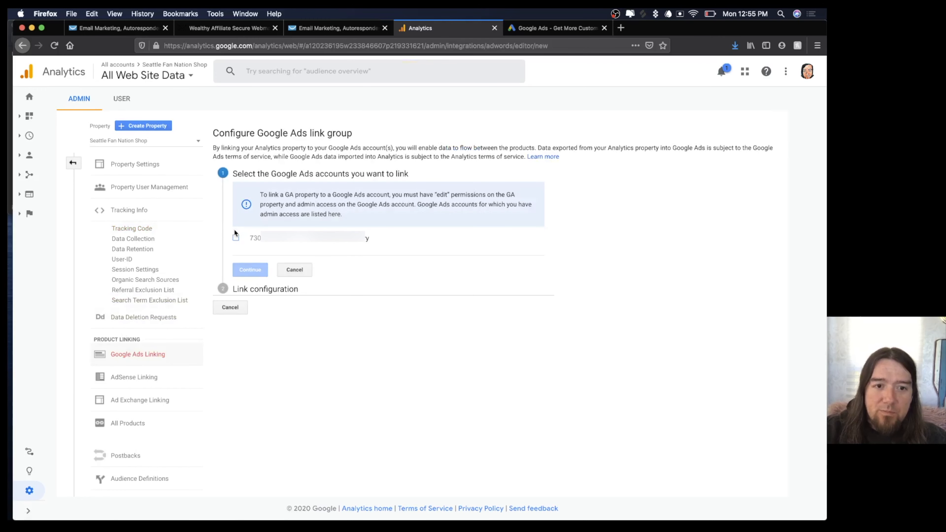
{"action": "left_click", "coordinate": [235, 238]}
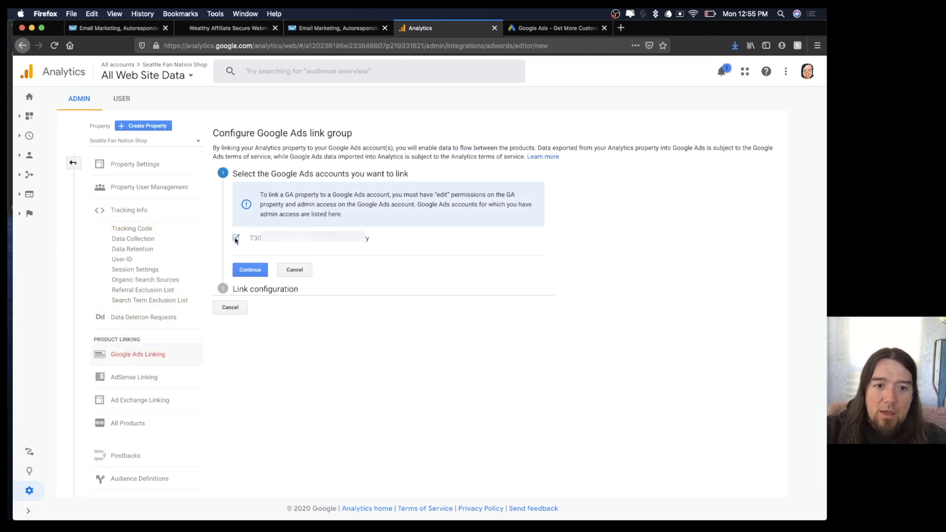
{"action": "left_click", "coordinate": [248, 272]}
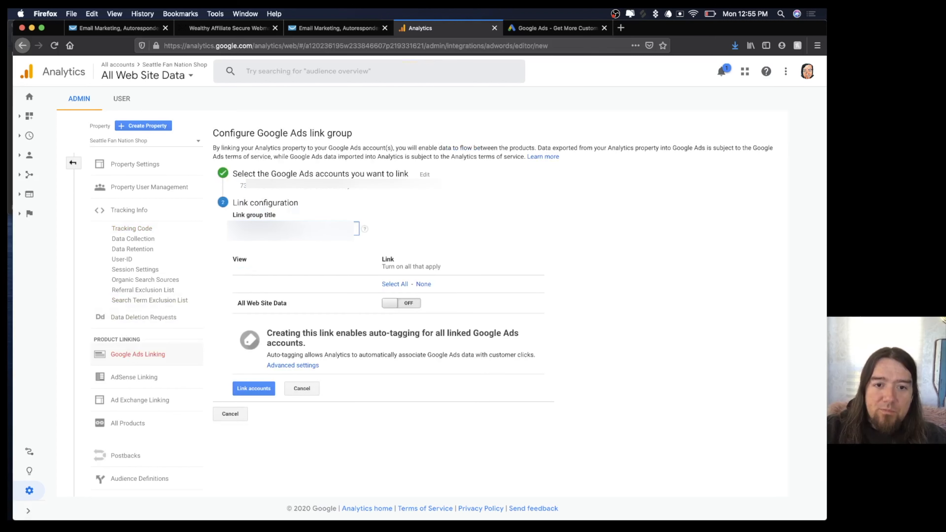
{"action": "left_click", "coordinate": [389, 303]}
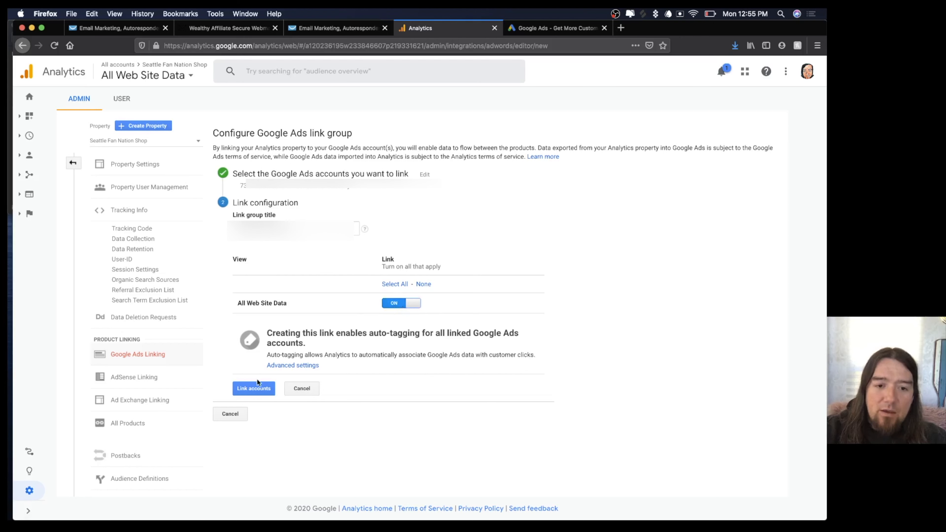
{"action": "left_click", "coordinate": [252, 389]}
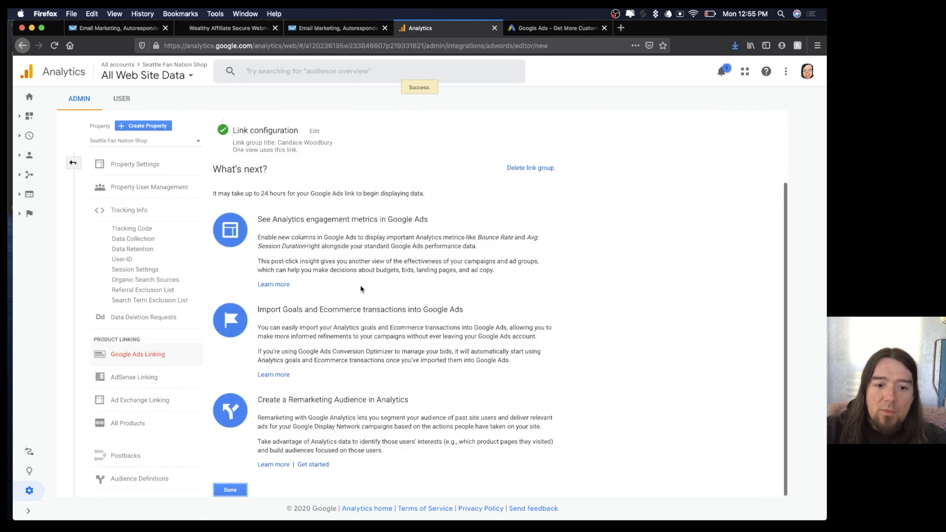
{"action": "left_click", "coordinate": [230, 490]}
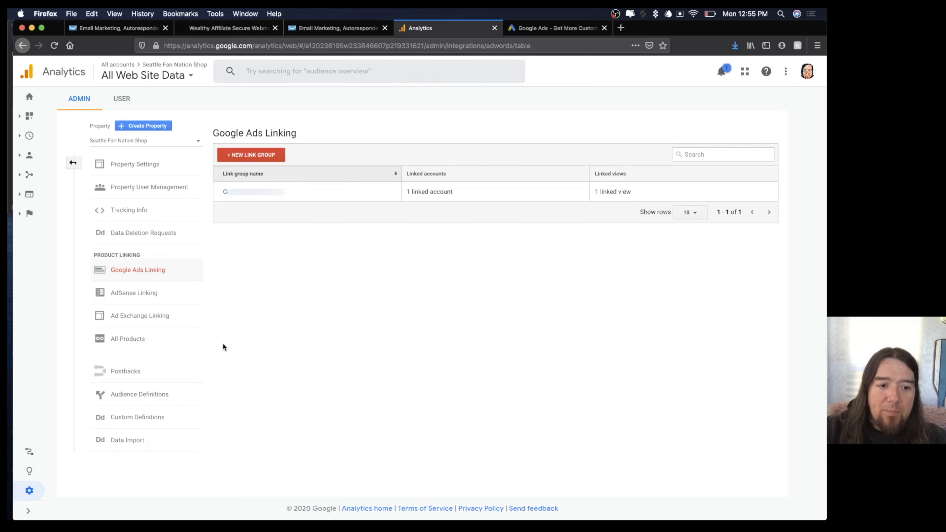
Turn on Ecommerce and Enhanced Ecommerce Reporting for All Web Site Data and save.
{"action": "left_click", "coordinate": [74, 164]}
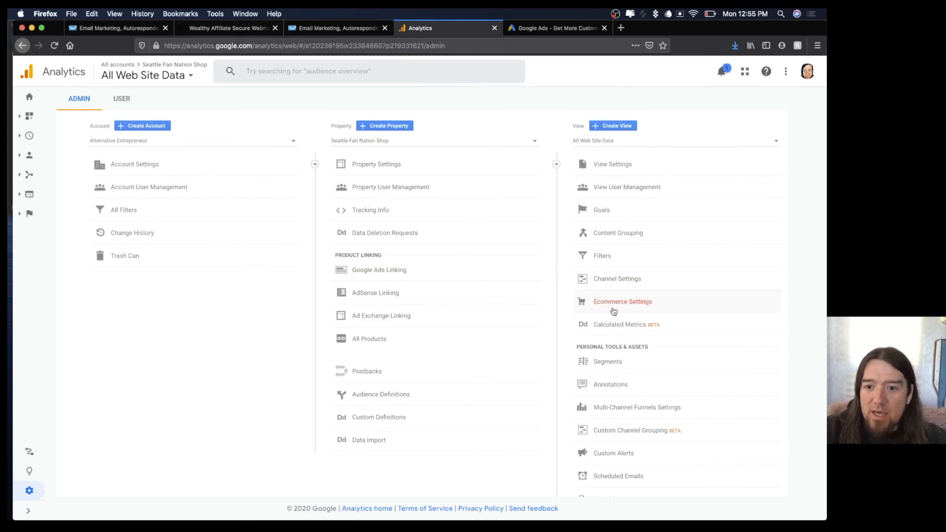
{"action": "left_click", "coordinate": [622, 304]}
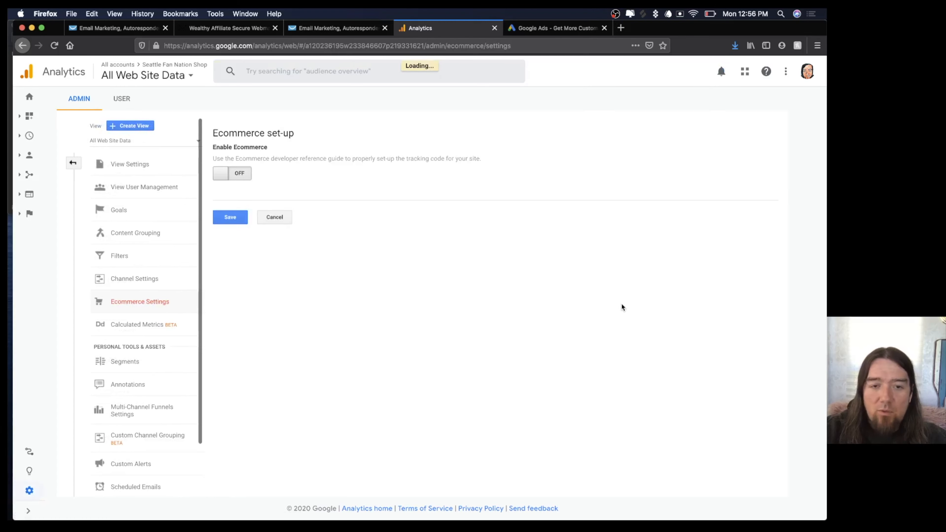
{"action": "left_click", "coordinate": [226, 174]}
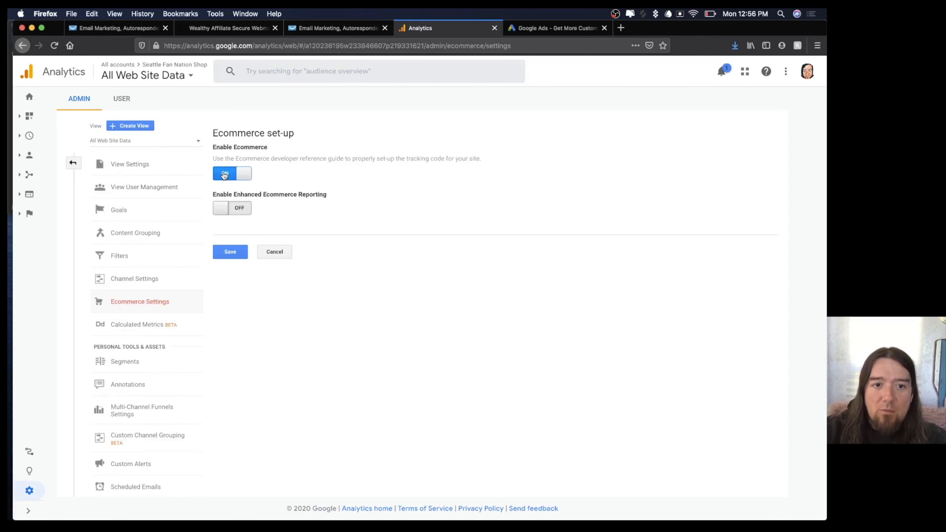
{"action": "left_click", "coordinate": [223, 209]}
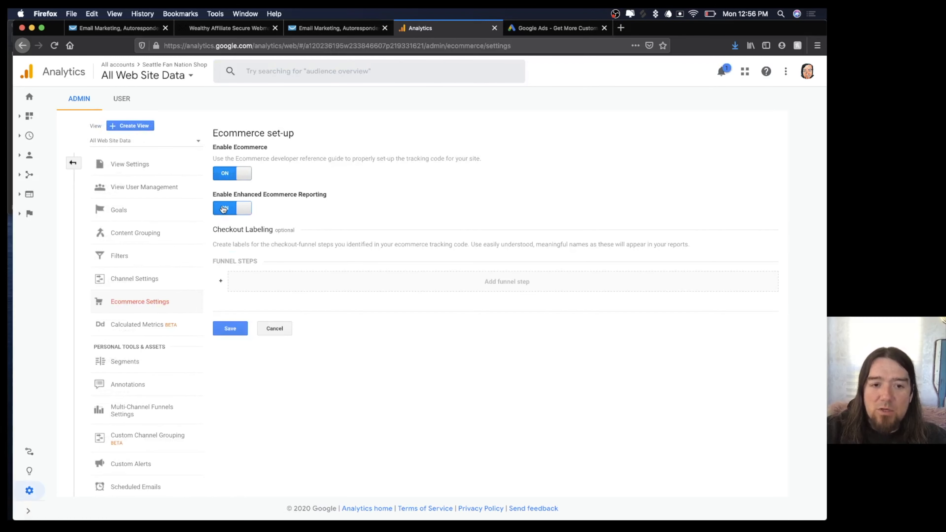
{"action": "left_click", "coordinate": [228, 330]}
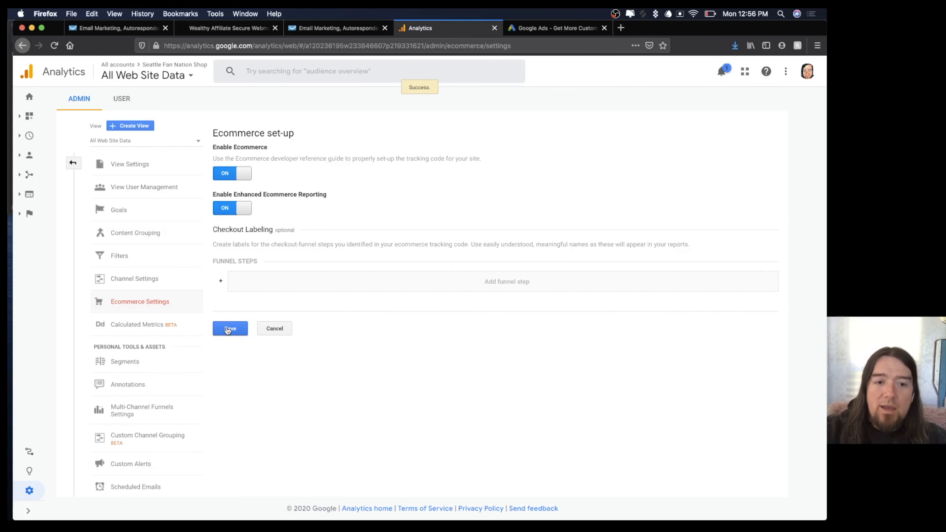
{"action": "left_click", "coordinate": [559, 32]}
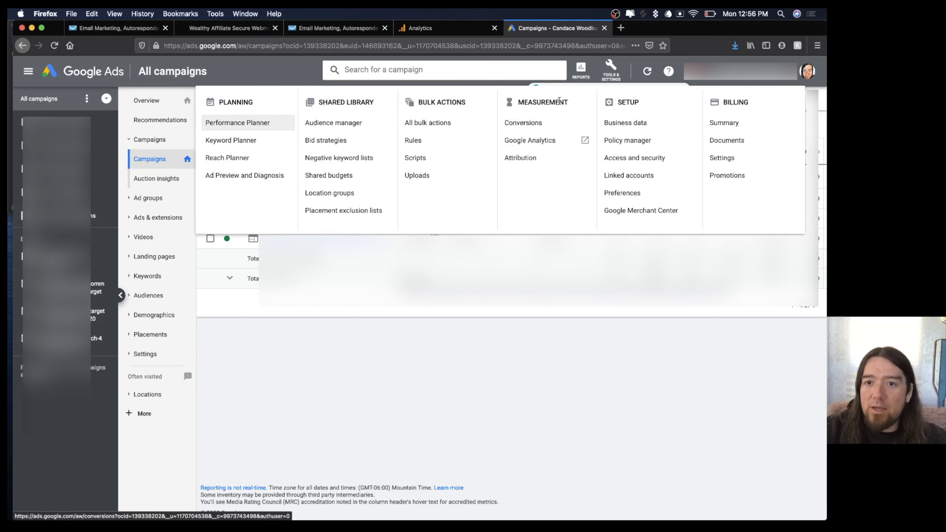
Start a new conversion action from the Conversions page with Website as the source.
{"action": "left_click", "coordinate": [530, 125]}
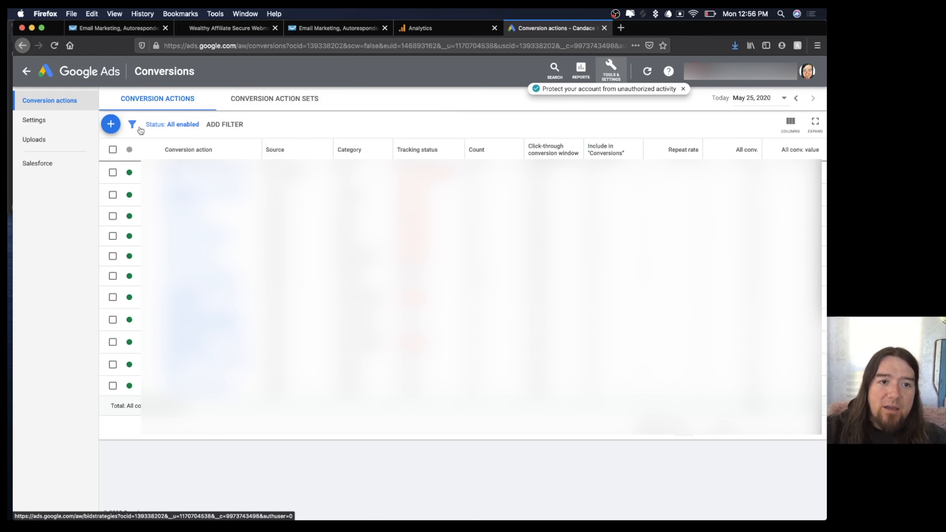
{"action": "left_click", "coordinate": [113, 127]}
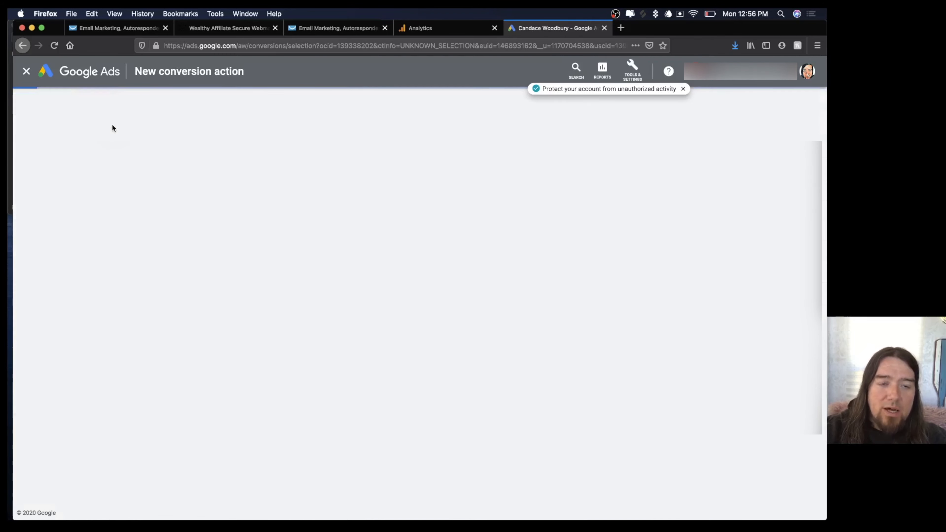
{"action": "left_click", "coordinate": [217, 219]}
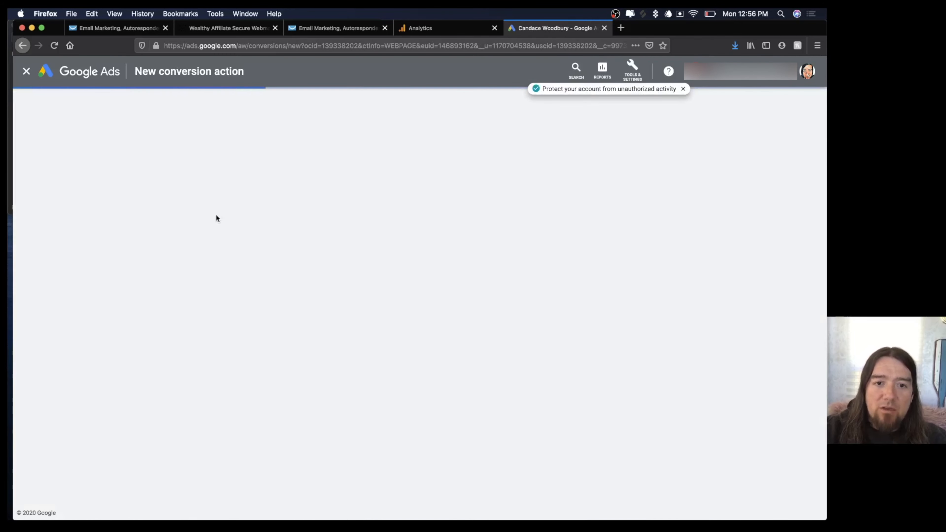
Set the category to Purchase and rename the conversion 'Purchase - SFN shop 1 not upsell'.
{"action": "left_click", "coordinate": [314, 216]}
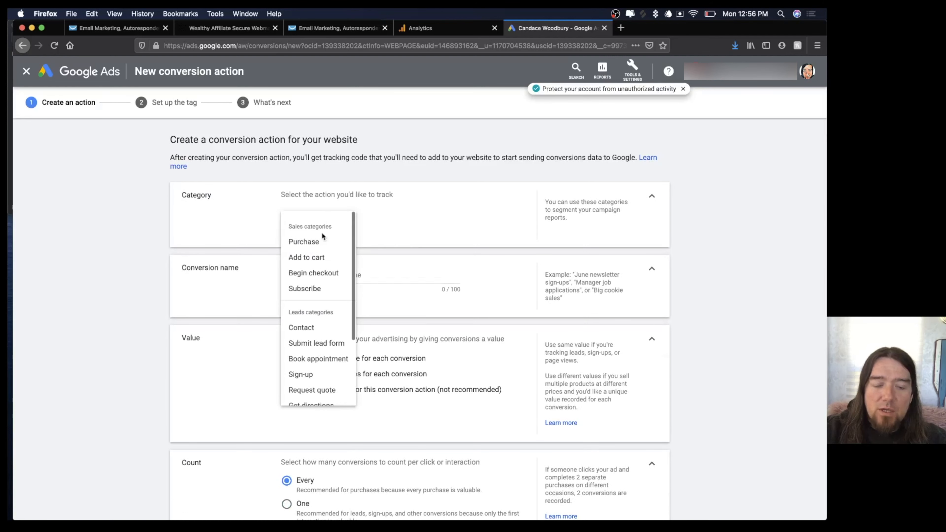
{"action": "left_click", "coordinate": [321, 240]}
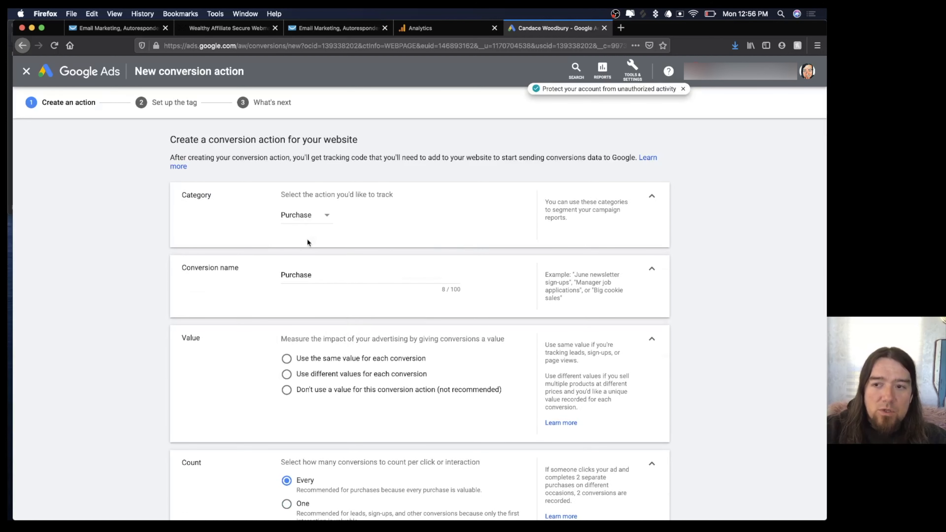
{"action": "scroll", "coordinate": [403, 230], "scroll_direction": "down", "scroll_amount": 2}
{"action": "left_click", "coordinate": [342, 216]}
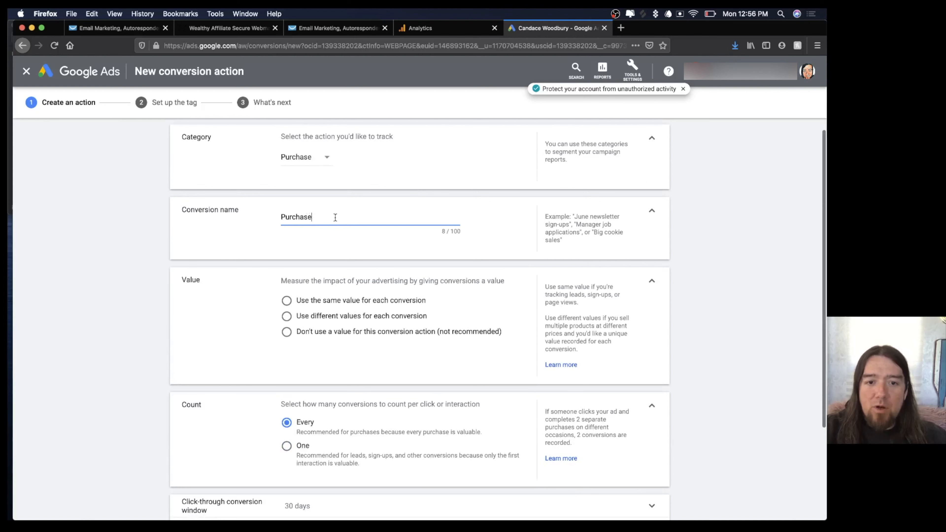
{"action": "type", "text": "- SFN"}
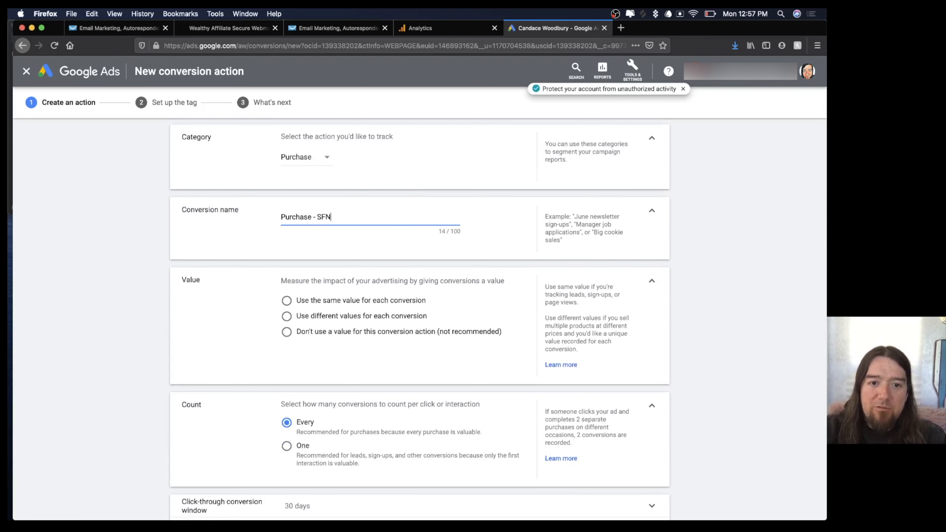
{"action": "type", "text": " shop 1 not upsell"}
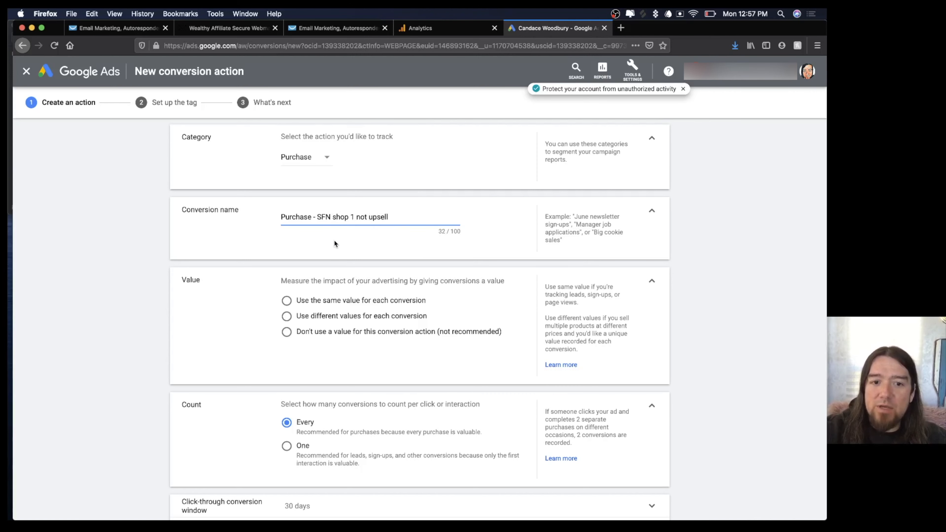
Use the same value for each conversion, set to 20 US dollars.
{"action": "scroll", "coordinate": [334, 240], "scroll_direction": "down", "scroll_amount": 2}
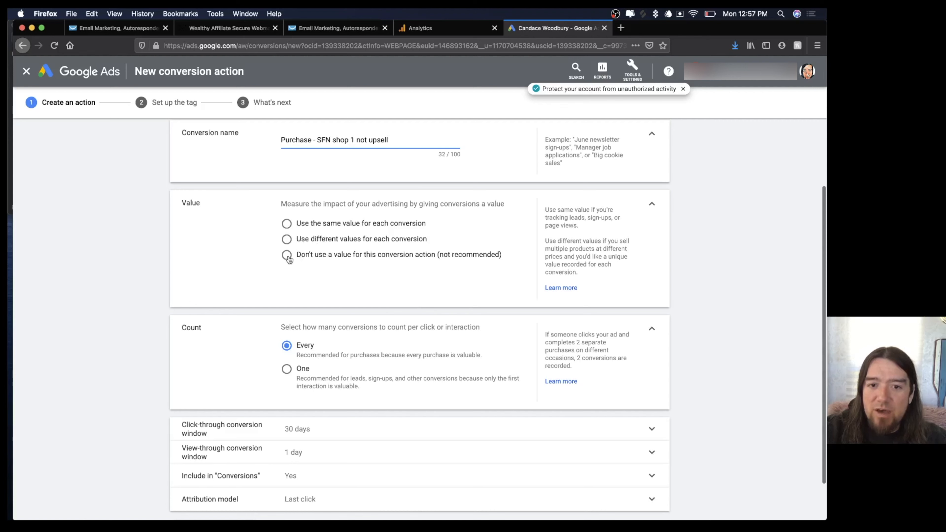
{"action": "left_click", "coordinate": [287, 225]}
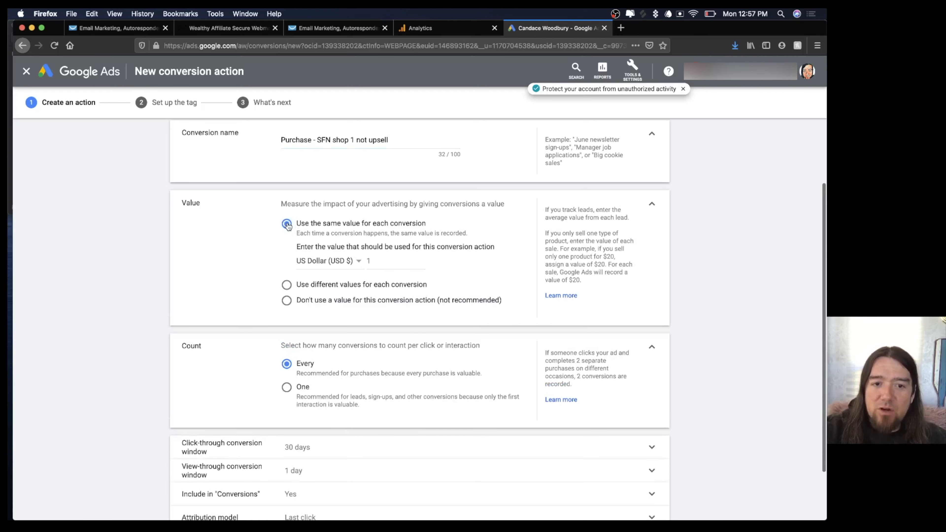
{"action": "left_click", "coordinate": [377, 261]}
{"action": "double_click", "coordinate": [378, 261]}
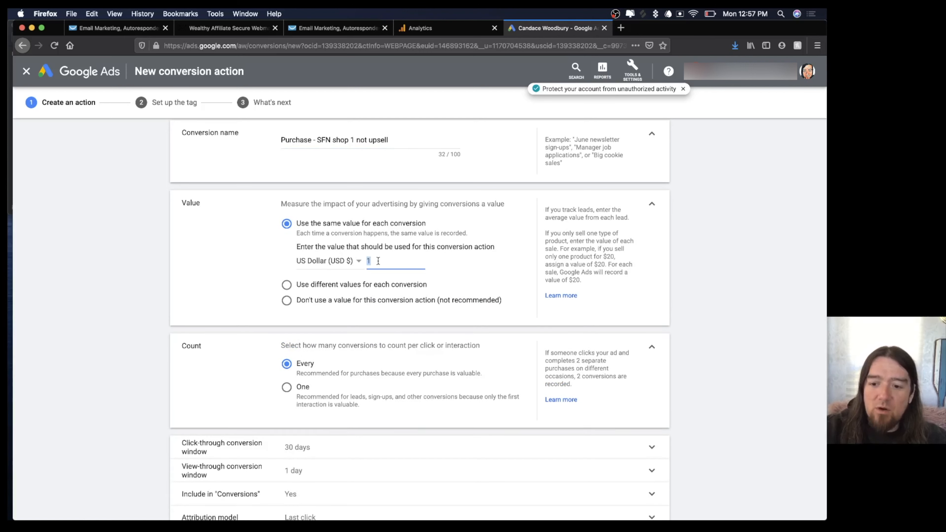
{"action": "key", "text": "BackSpace"}
{"action": "type", "text": "4"}
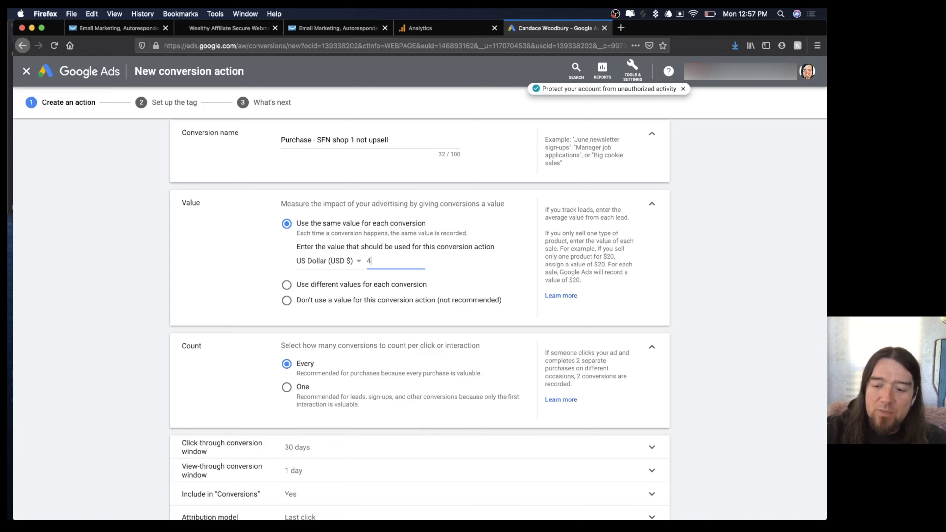
{"action": "key", "text": "BackSpace"}
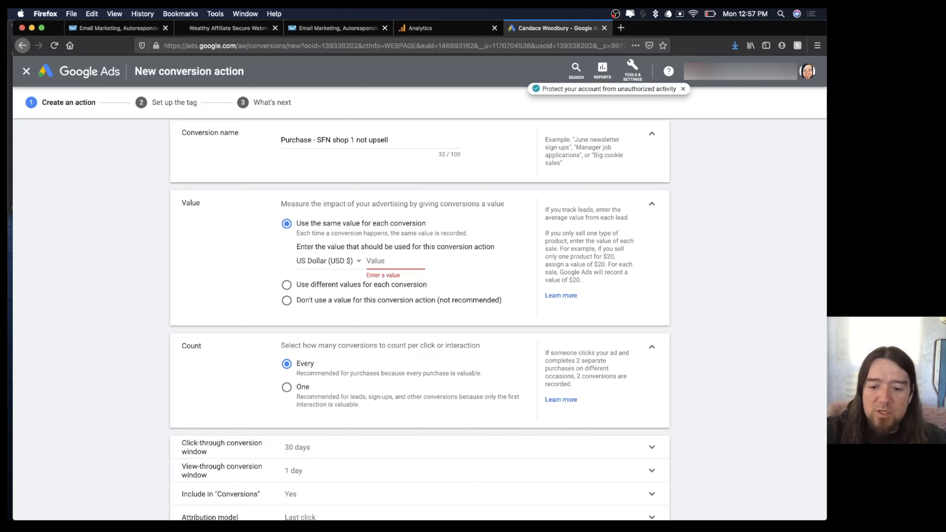
{"action": "type", "text": "20"}
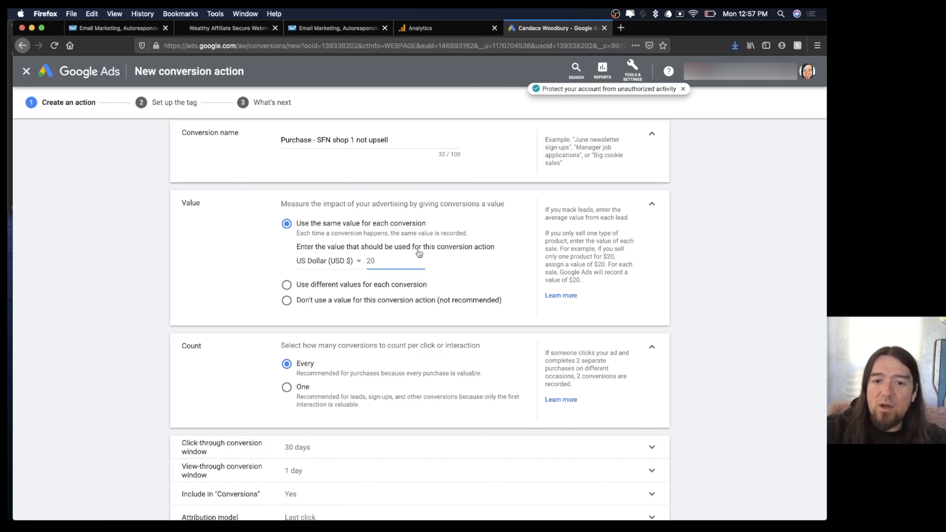
{"action": "scroll", "coordinate": [259, 256], "scroll_direction": "down", "scroll_amount": 3}
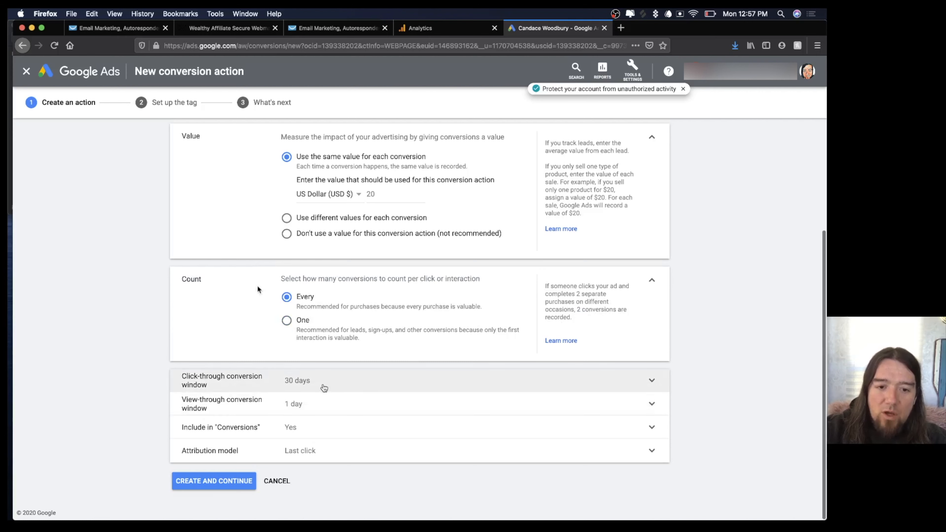
Set the click-through window to 90 days and the view-through window to 30 days.
{"action": "left_click", "coordinate": [408, 462]}
{"action": "left_click", "coordinate": [330, 416]}
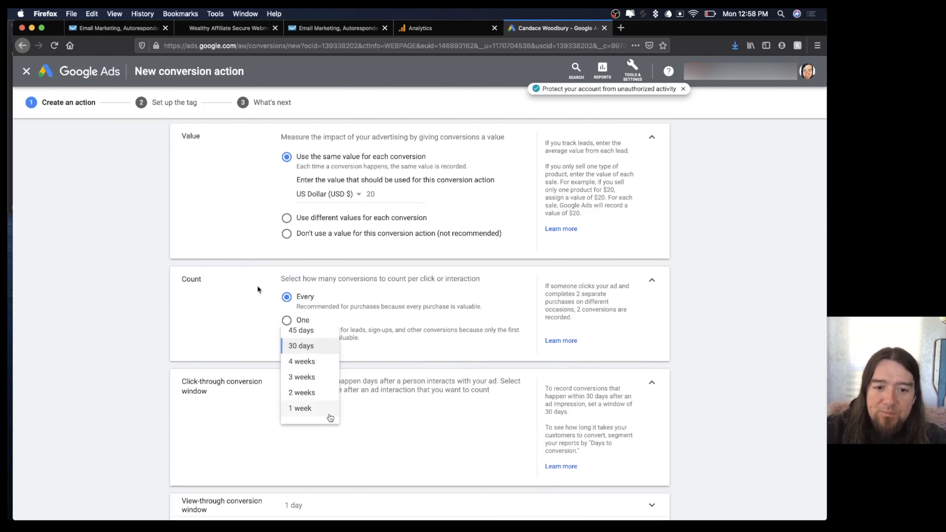
{"action": "left_click", "coordinate": [301, 304]}
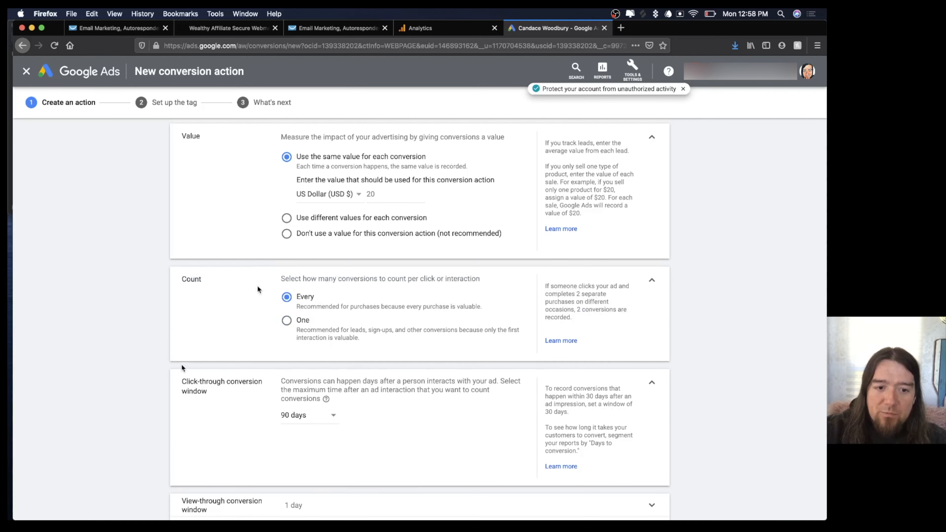
{"action": "scroll", "coordinate": [311, 401], "scroll_direction": "down", "scroll_amount": 3}
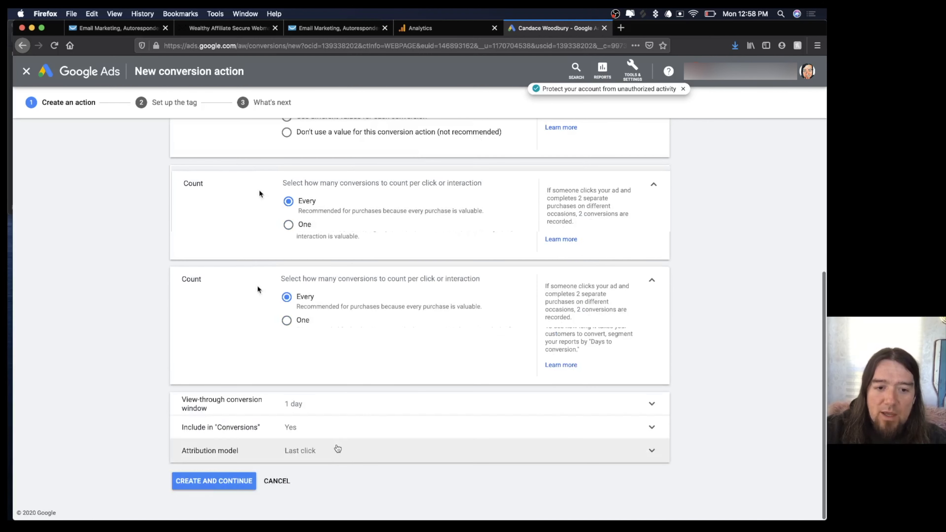
{"action": "left_click", "coordinate": [311, 401]}
{"action": "left_click", "coordinate": [323, 428]}
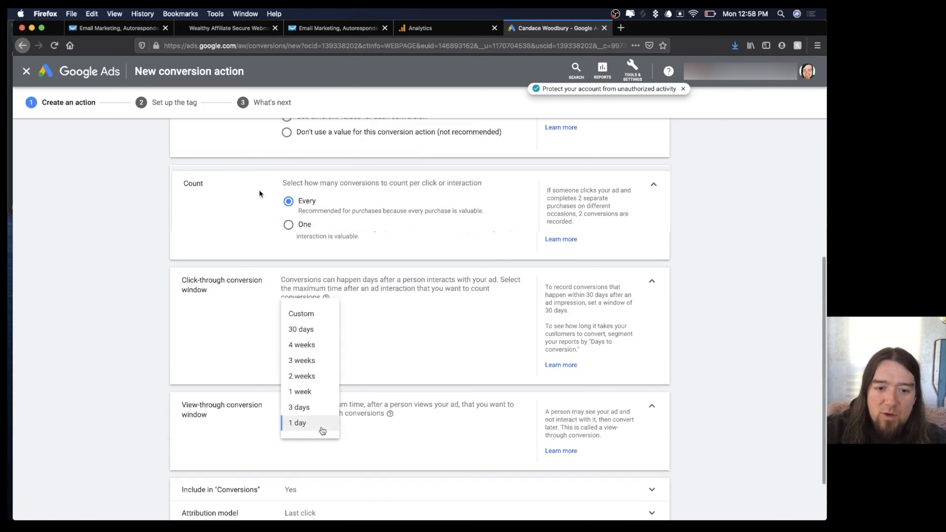
{"action": "left_click", "coordinate": [305, 331]}
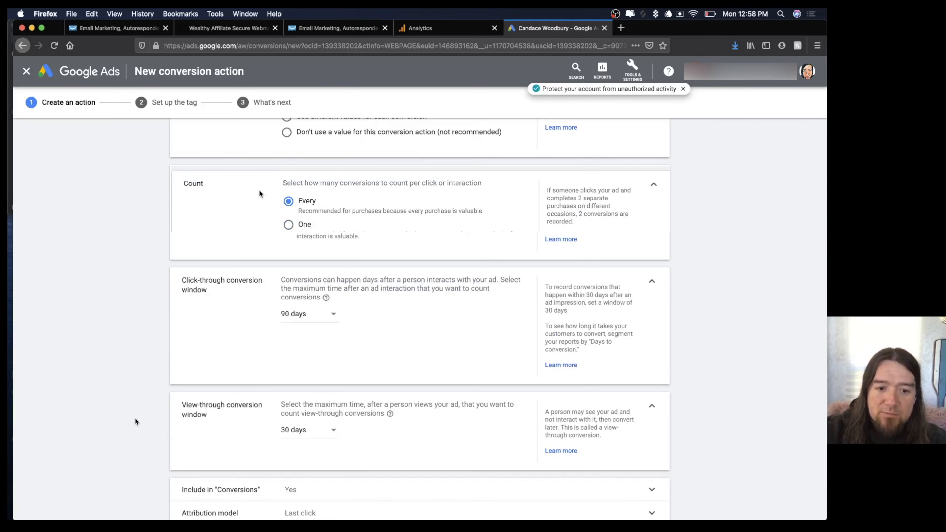
{"action": "scroll", "coordinate": [322, 429], "scroll_direction": "down", "scroll_amount": 2}
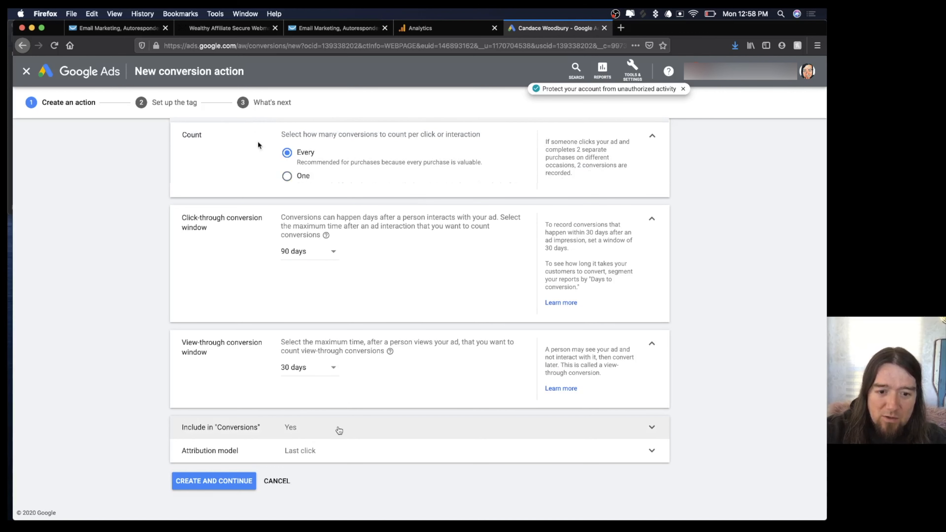
Create the conversion, choose Use Google Tag Manager, and copy the Conversion ID.
{"action": "left_click", "coordinate": [205, 481]}
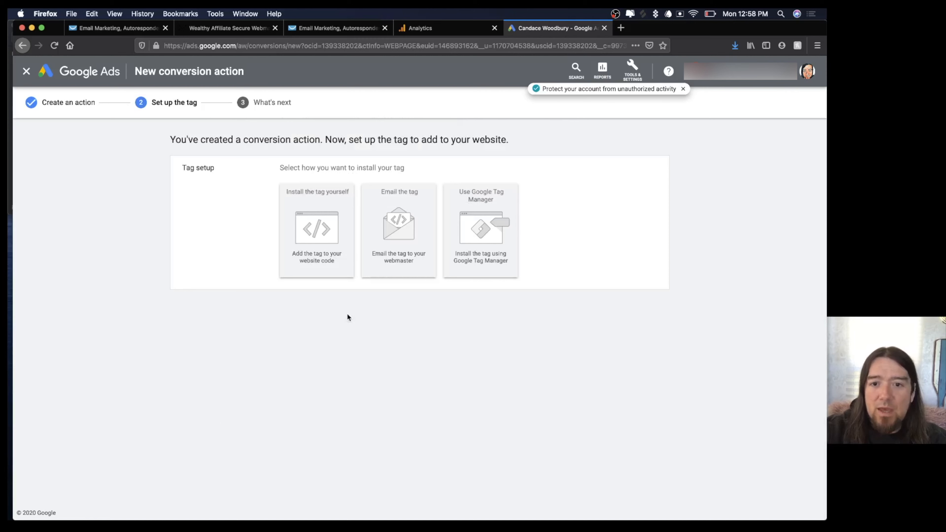
{"action": "left_click", "coordinate": [474, 237]}
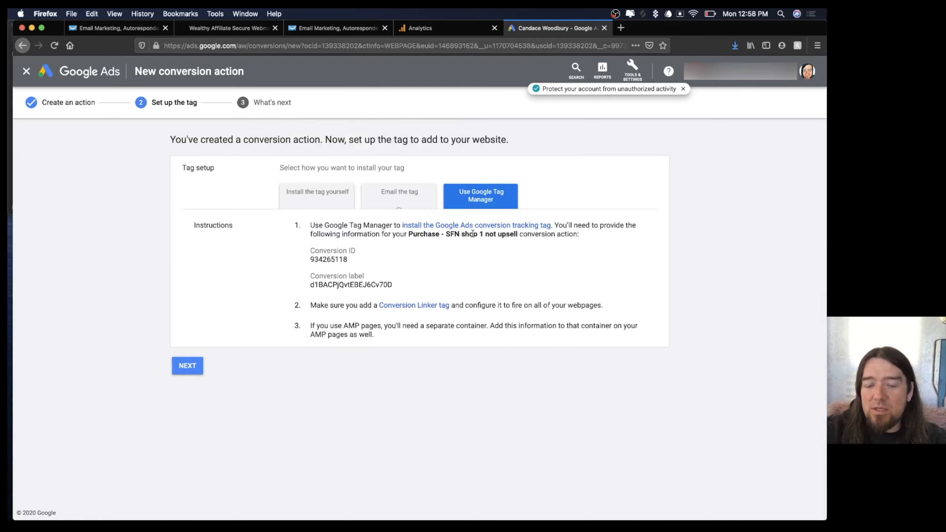
{"action": "double_click", "coordinate": [321, 261]}
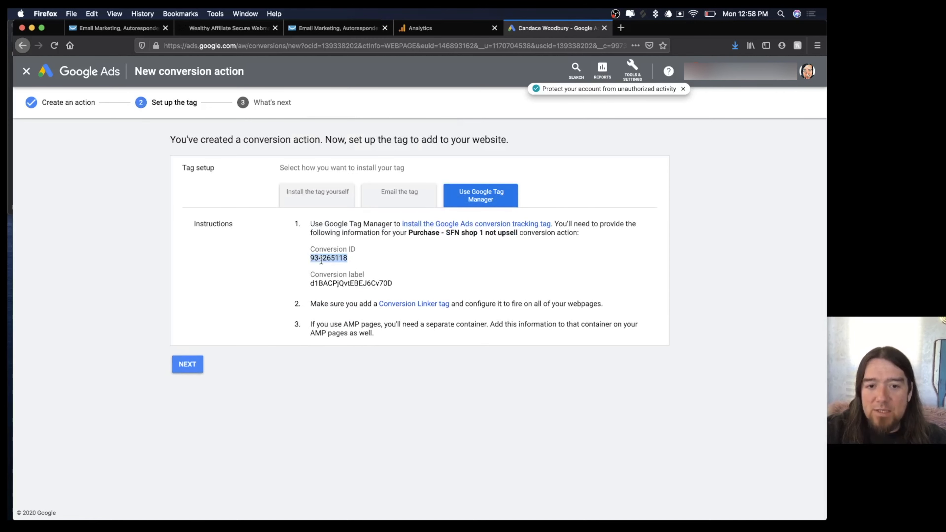
{"action": "key", "text": "super+c"}
{"action": "left_click", "coordinate": [356, 29]}
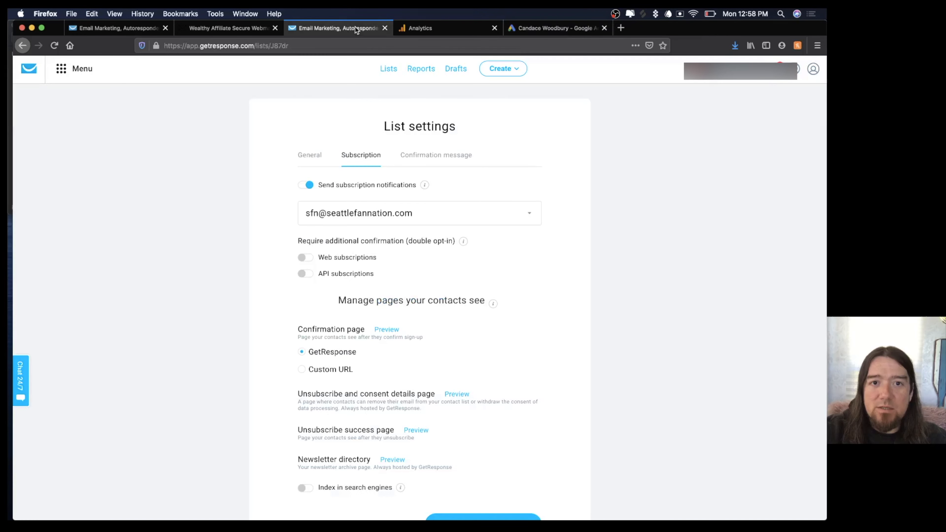
Paste the Google Ads Conversion ID into the landing page's Conversion ID field.
{"action": "scroll", "coordinate": [386, 397], "scroll_direction": "down", "scroll_amount": 4}
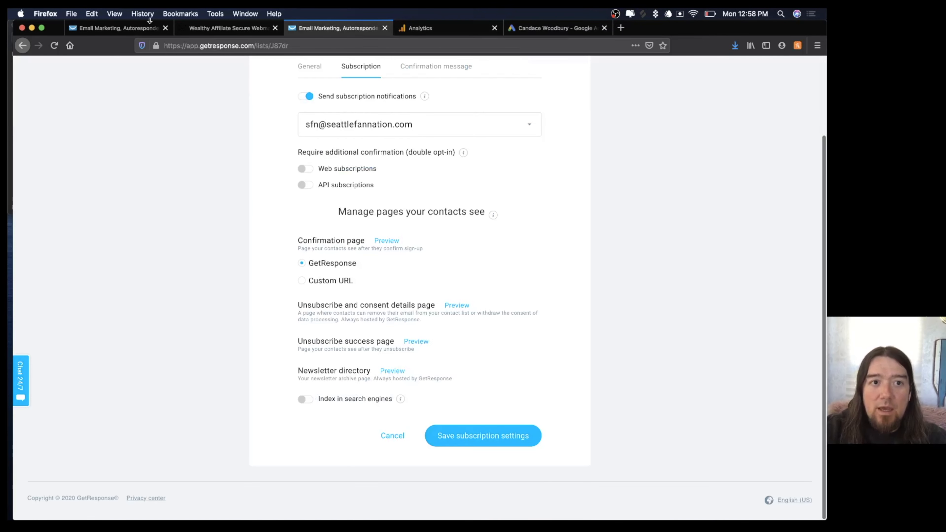
{"action": "left_click", "coordinate": [131, 27]}
{"action": "left_click", "coordinate": [365, 320]}
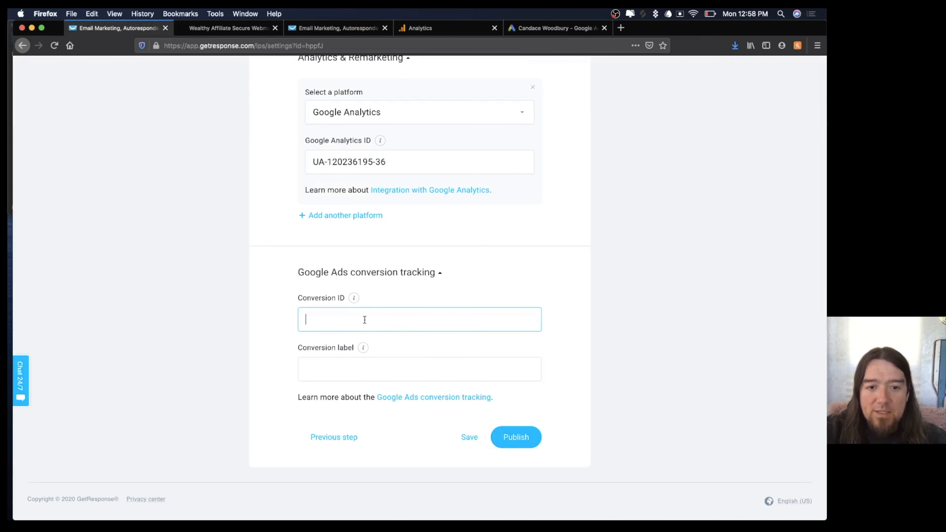
{"action": "key", "text": "super+v"}
Copy the conversion label from Google Ads into the Conversion label field and publish.
{"action": "left_click", "coordinate": [357, 371]}
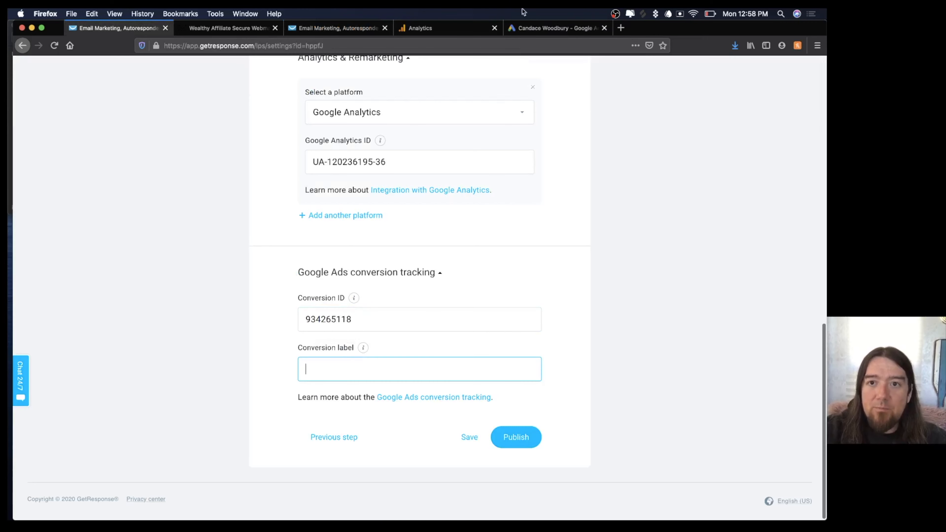
{"action": "left_click", "coordinate": [544, 27]}
{"action": "double_click", "coordinate": [340, 284]}
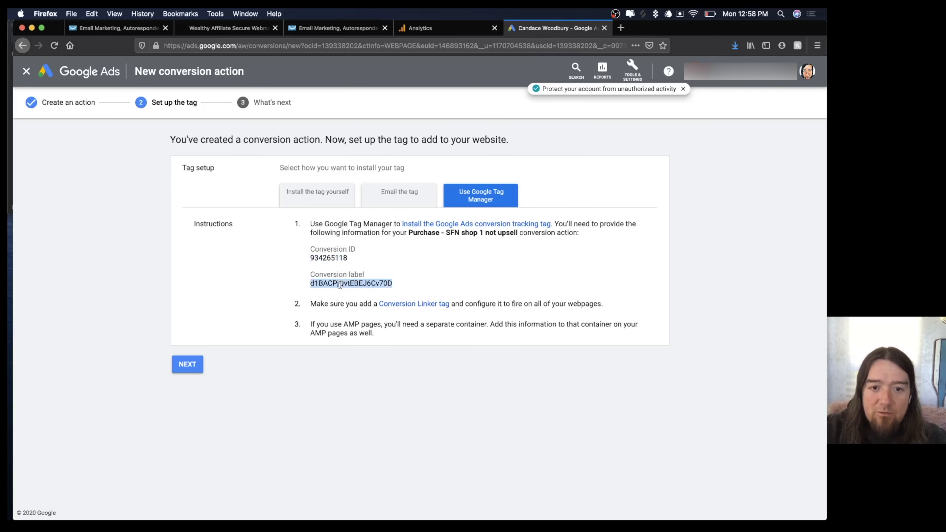
{"action": "key", "text": "super+c"}
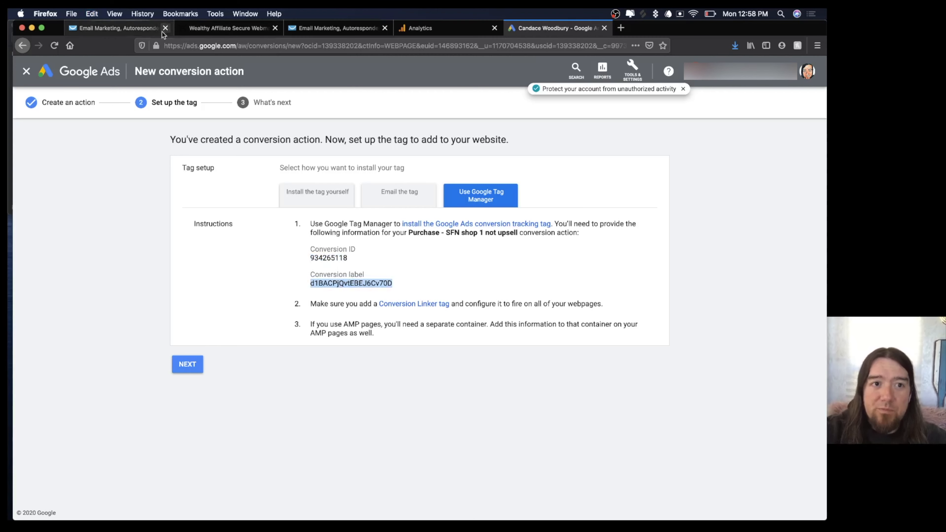
{"action": "left_click", "coordinate": [139, 30]}
{"action": "key", "text": "super+v"}
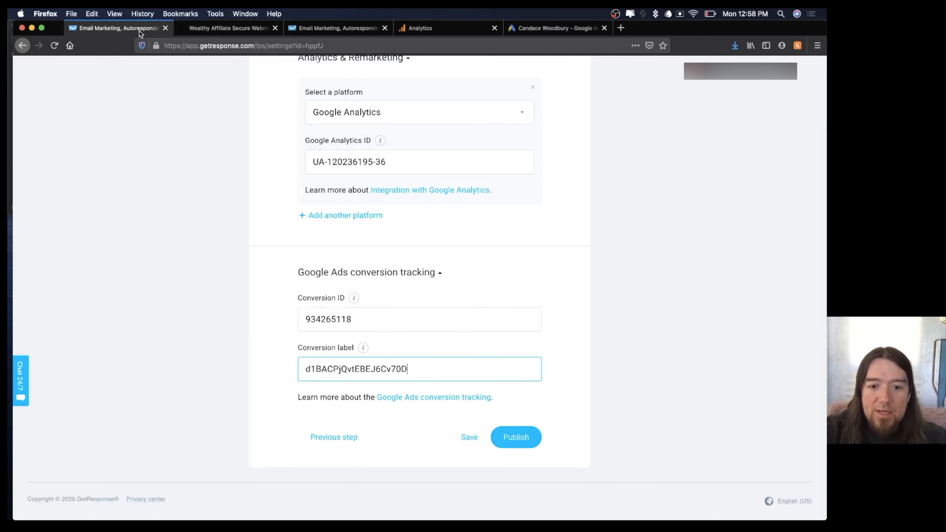
{"action": "left_click", "coordinate": [514, 439]}
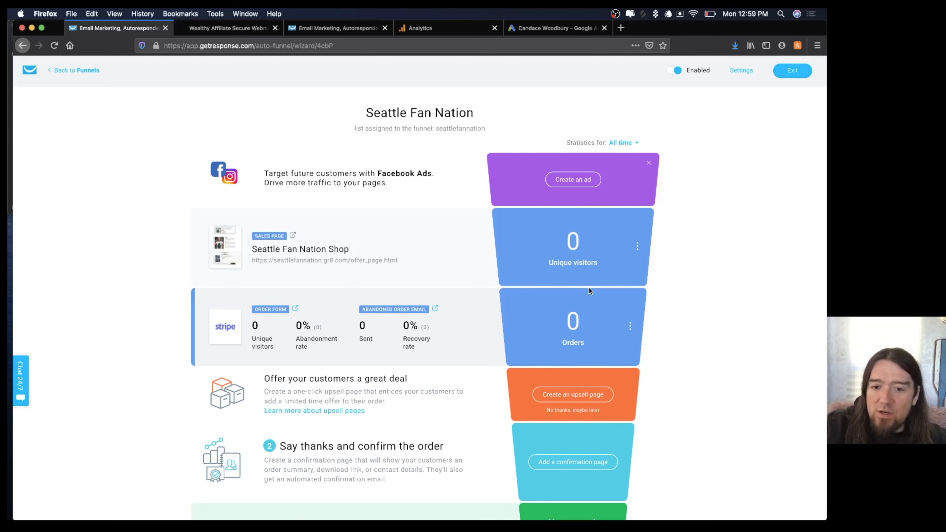
Create an upsell page 'Seattle Fan Nation 2 Pack Offer' from the Upsell opportunity template.
{"action": "scroll", "coordinate": [498, 315], "scroll_direction": "down", "scroll_amount": 2}
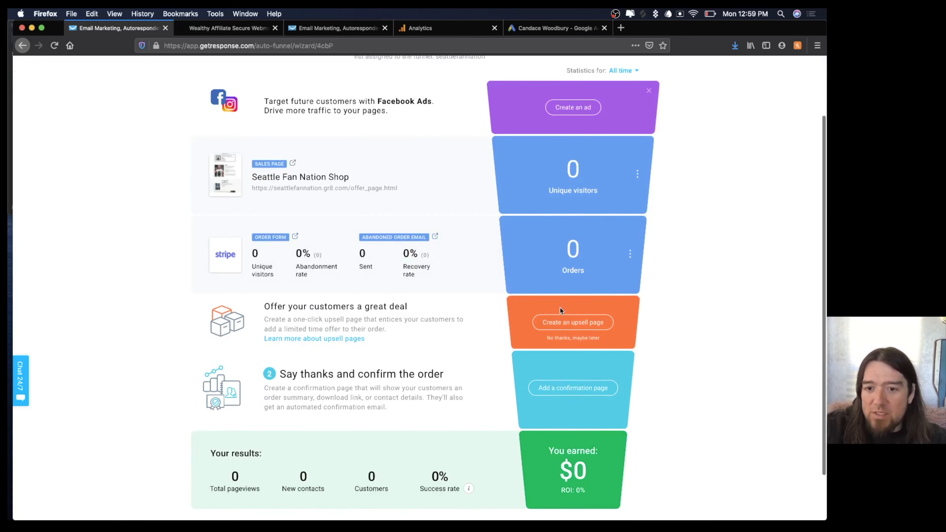
{"action": "left_click", "coordinate": [566, 323]}
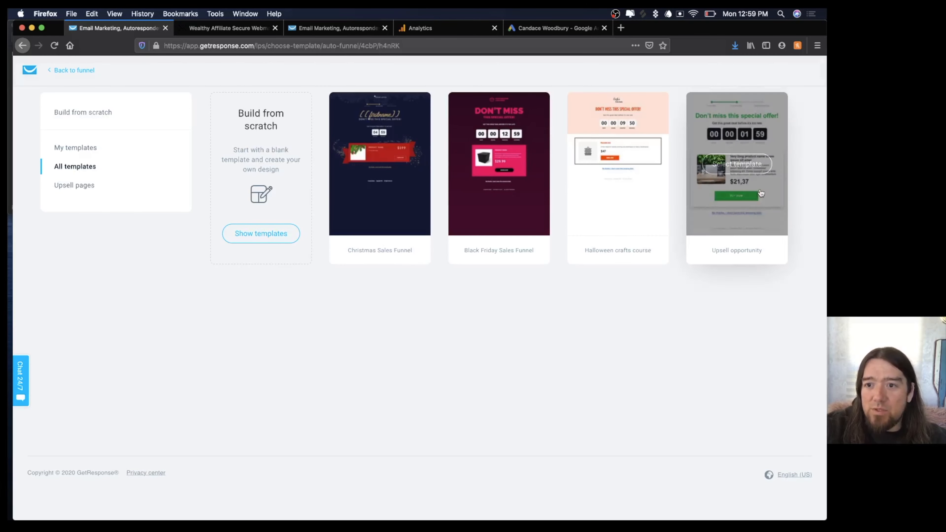
{"action": "left_click", "coordinate": [728, 168]}
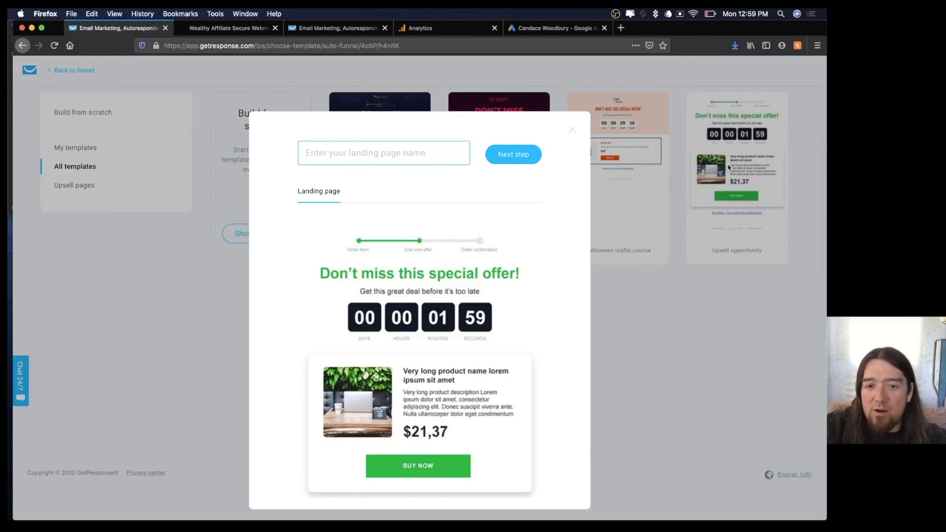
{"action": "left_click", "coordinate": [378, 154]}
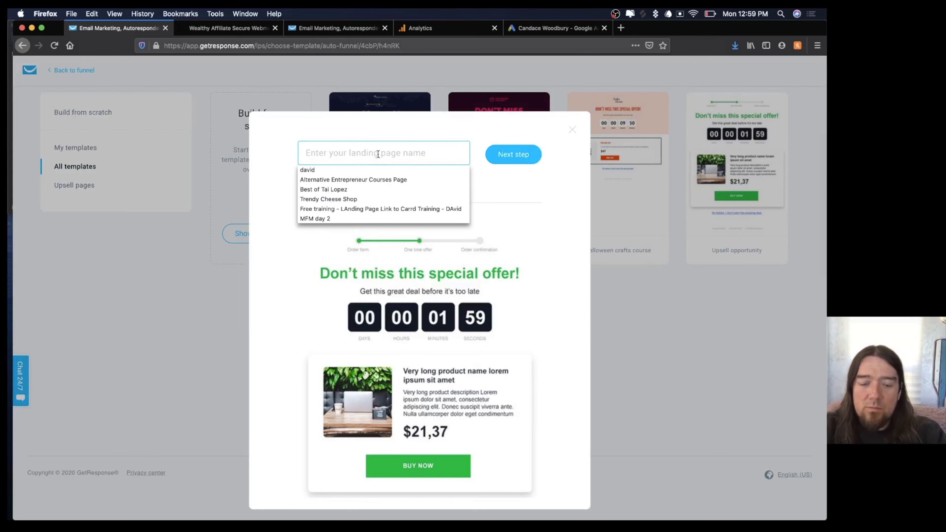
{"action": "type", "text": "Seattle Fan"}
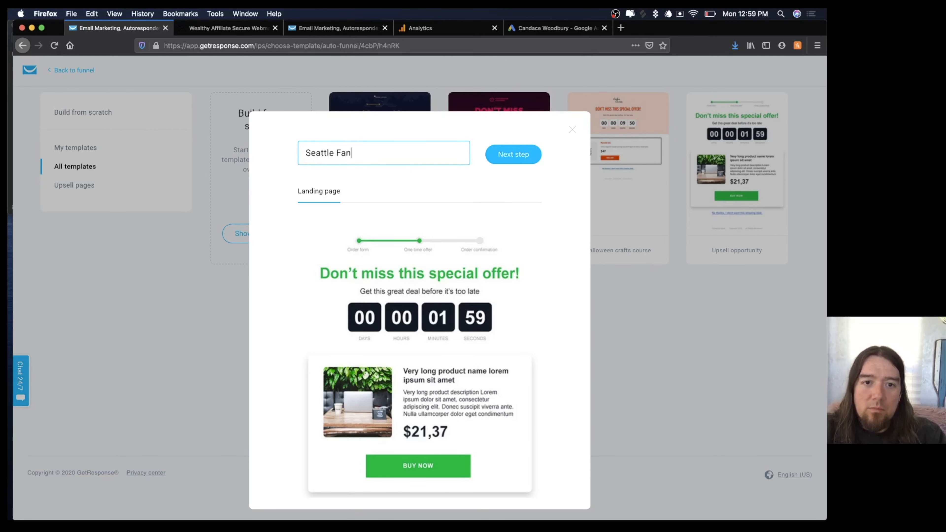
{"action": "type", "text": " Nation"}
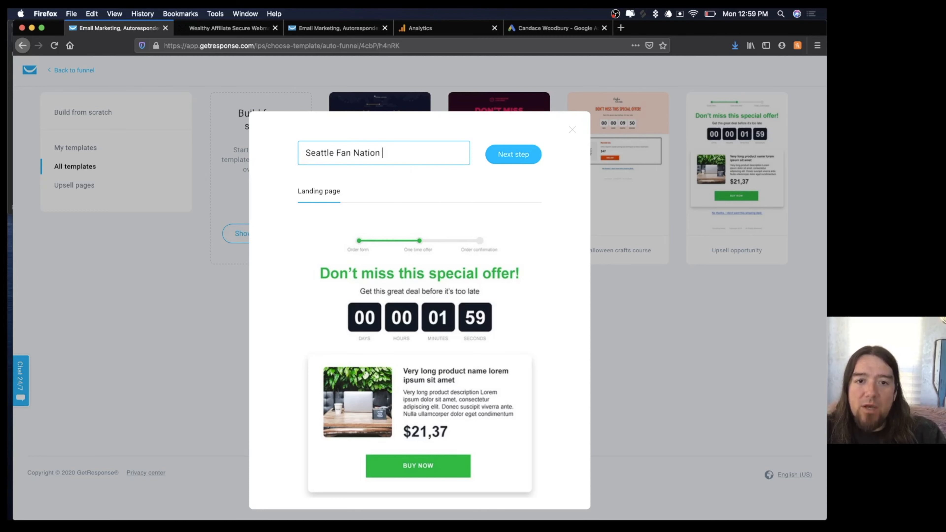
{"action": "type", "text": " 2 "}
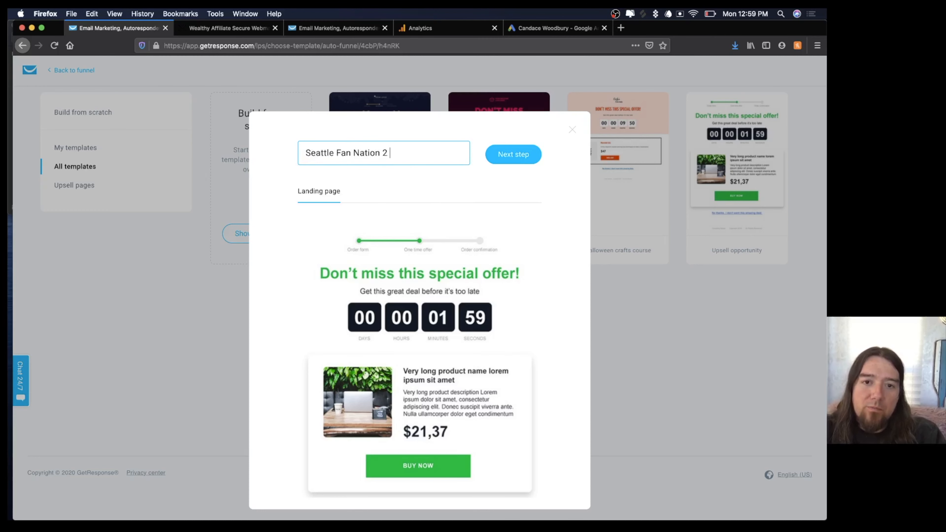
{"action": "type", "text": "Pack Offer"}
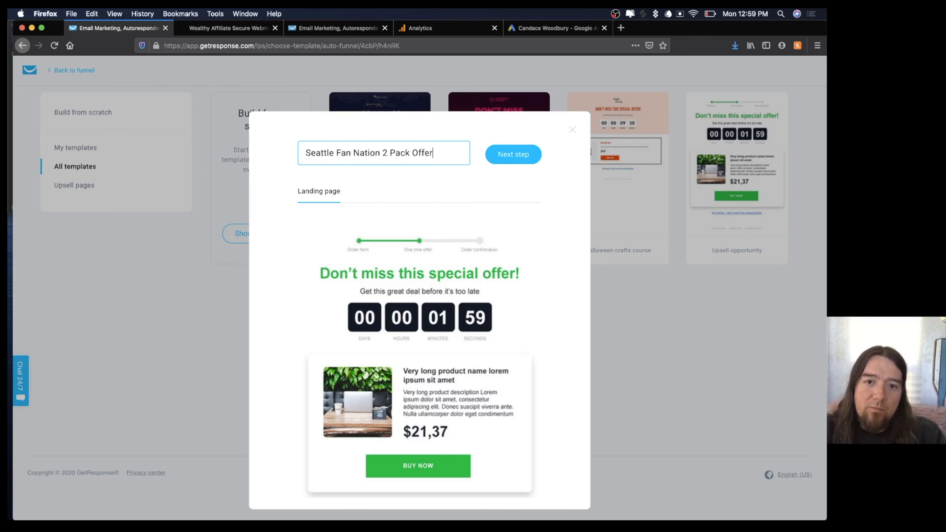
{"action": "left_click", "coordinate": [515, 160]}
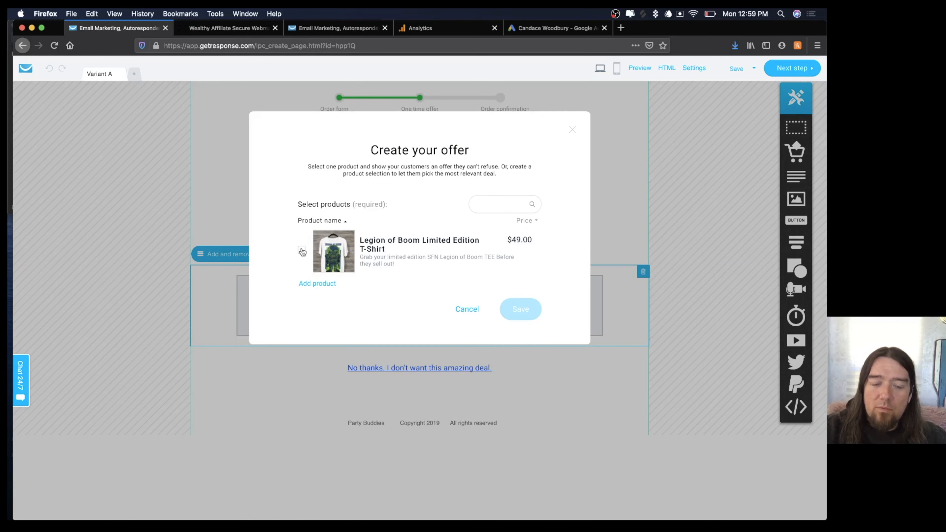
Add a physical product named 'SFN 2 Pack - Legion of Boom'.
{"action": "left_click", "coordinate": [316, 284]}
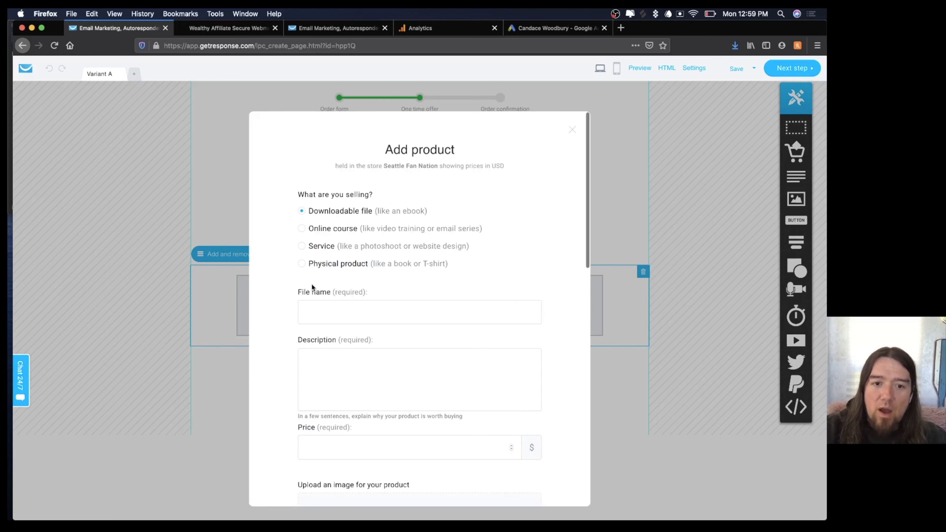
{"action": "left_click", "coordinate": [303, 263]}
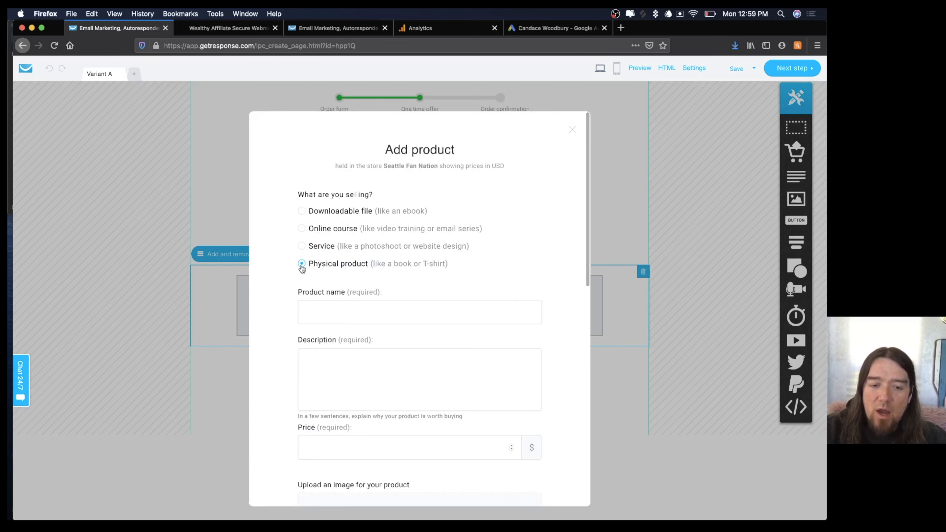
{"action": "left_click", "coordinate": [360, 317]}
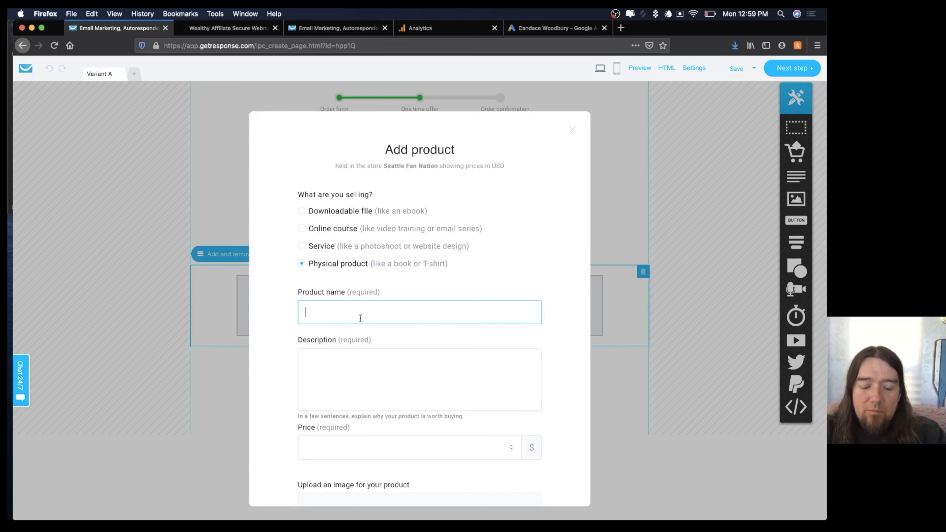
{"action": "type", "text": "SFN 2 "}
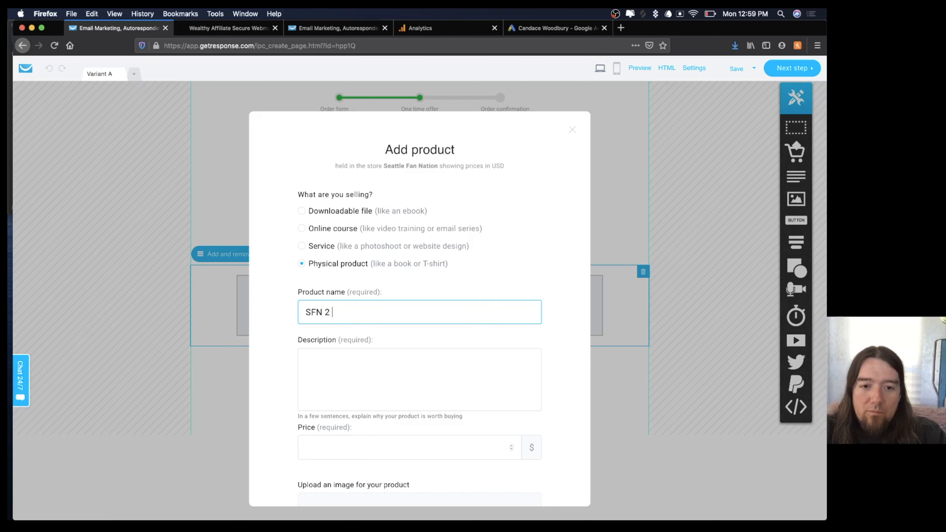
{"action": "type", "text": "Pack - Le"}
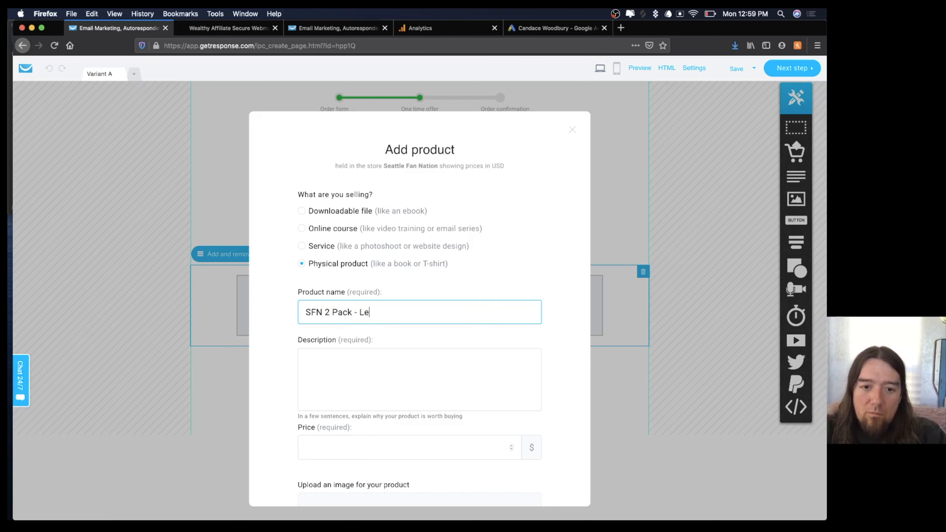
{"action": "type", "text": "gion of Boom"}
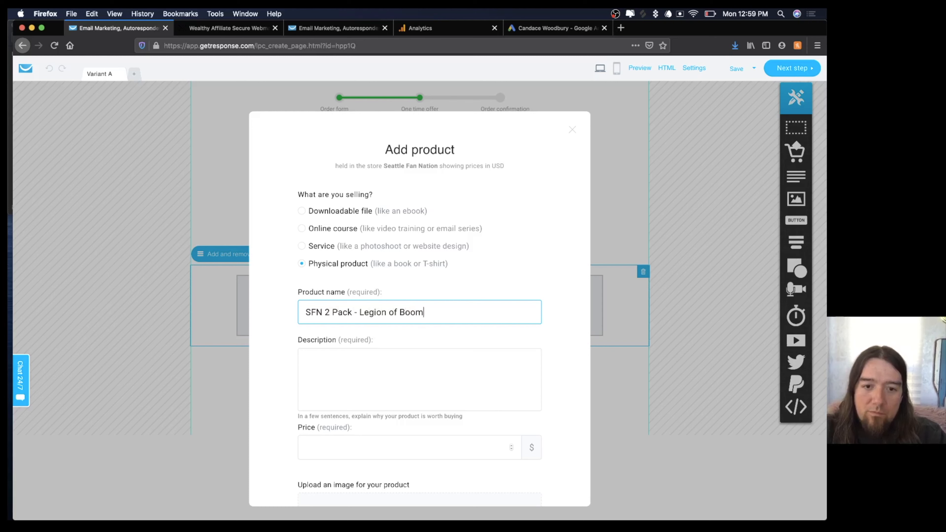
Write the description 'Buy one for you and a friend and save big!'.
{"action": "left_click", "coordinate": [362, 363]}
{"action": "type", "text": "Buy "}
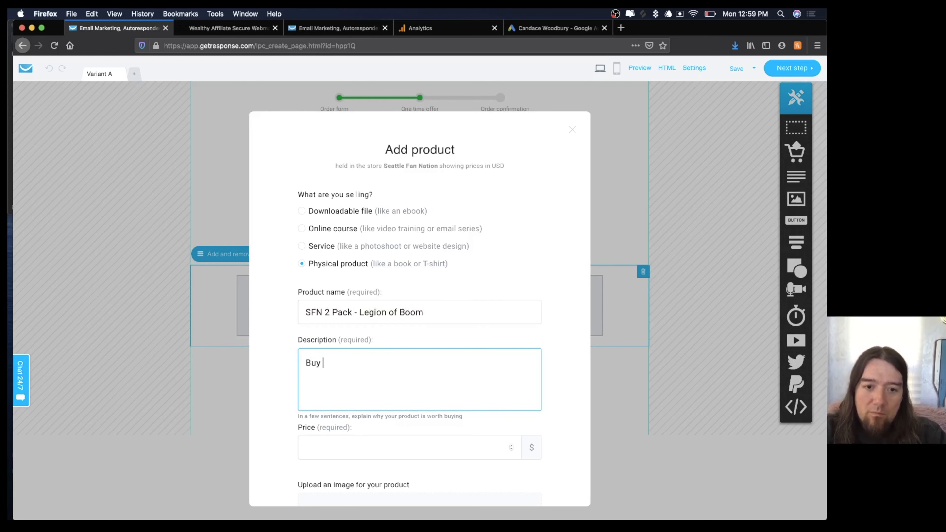
{"action": "type", "text": "one get"}
{"action": "key", "text": "BackSpace"}
{"action": "key", "text": "BackSpace"}
{"action": "key", "text": "BackSpace"}
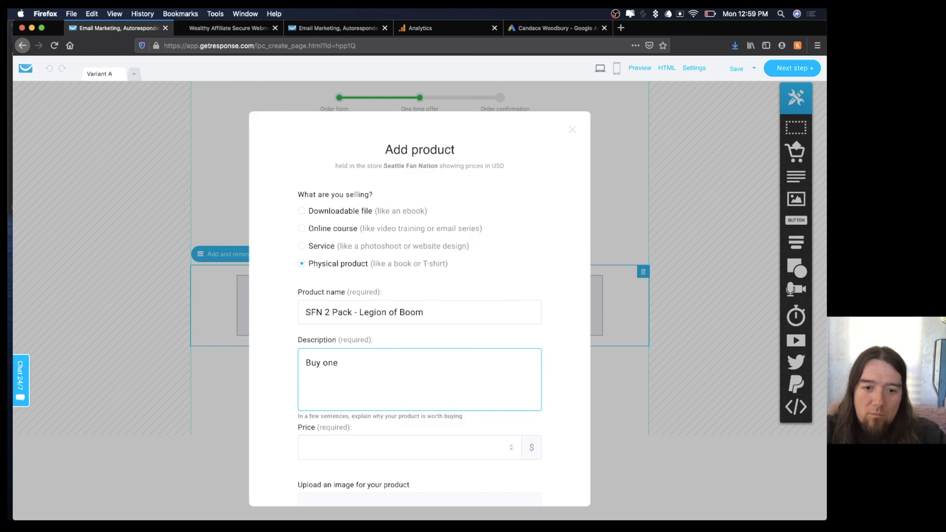
{"action": "type", "text": "for you and a freind"}
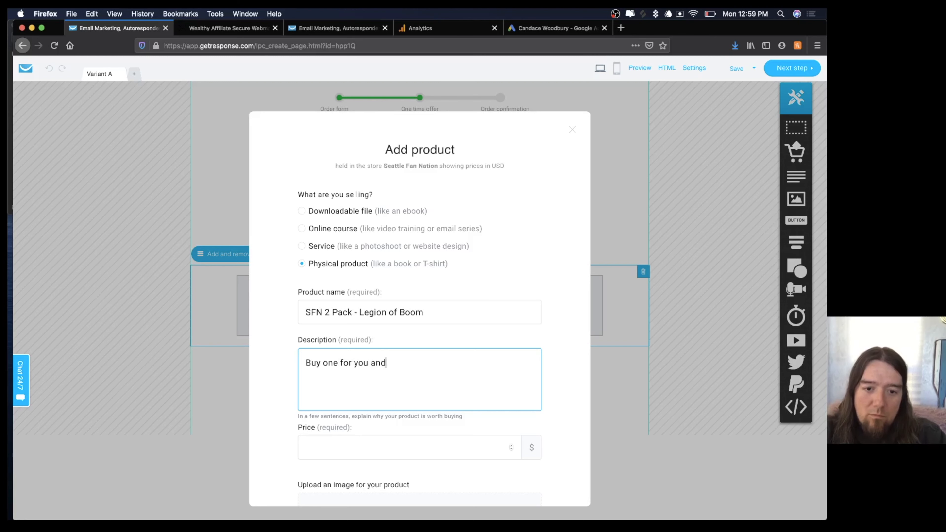
{"action": "key", "text": "BackSpace"}
{"action": "key", "text": "BackSpace"}
{"action": "key", "text": "BackSpace"}
{"action": "key", "text": "BackSpace"}
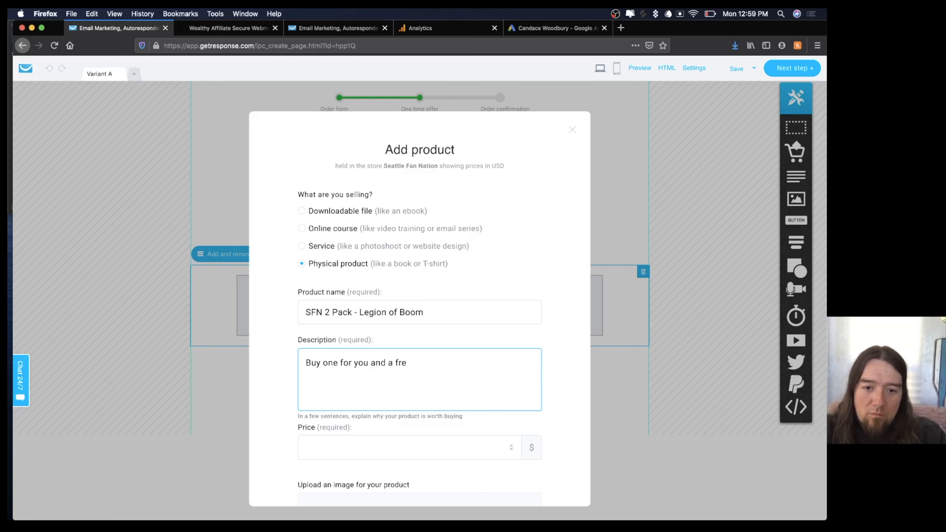
{"action": "type", "text": "iend ans"}
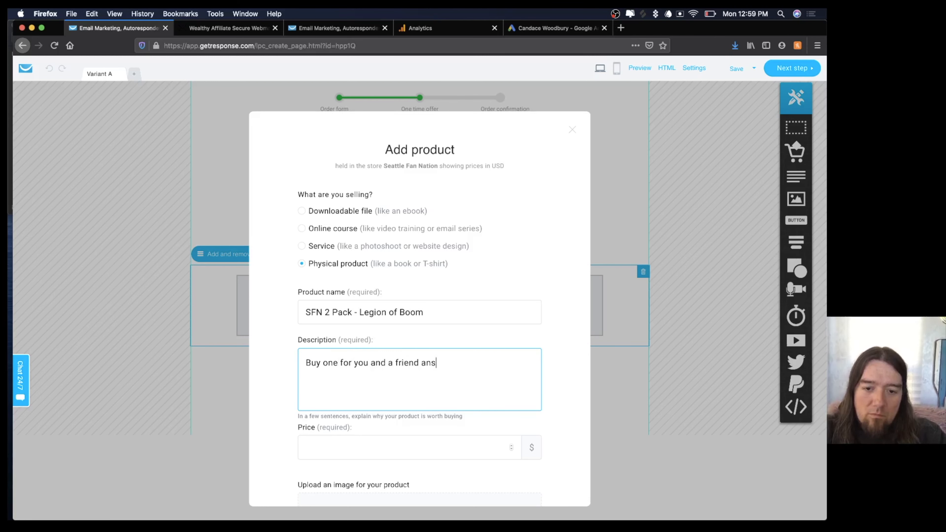
{"action": "key", "text": "BackSpace"}
{"action": "type", "text": "d save big!"}
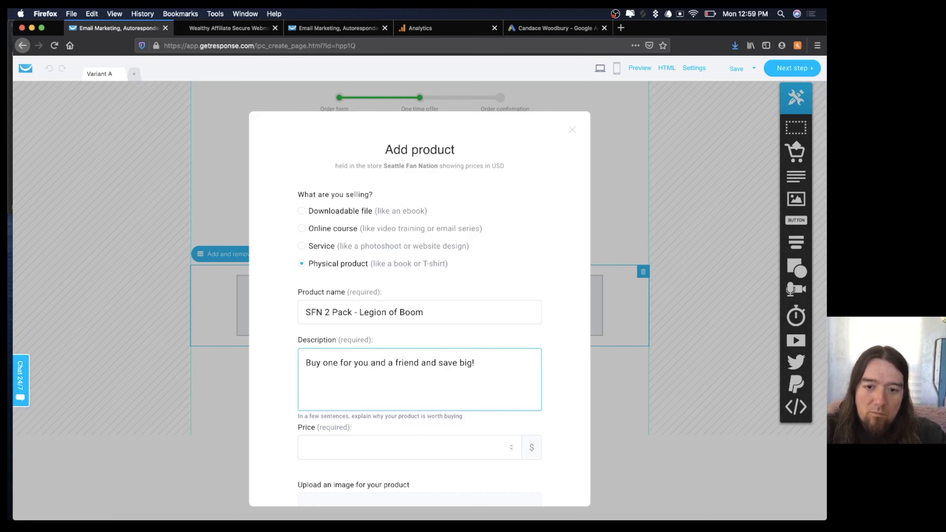
Set the product price to 59 USD, replacing the initial 70.
{"action": "scroll", "coordinate": [558, 348], "scroll_direction": "down", "scroll_amount": 3}
{"action": "left_click", "coordinate": [398, 375]}
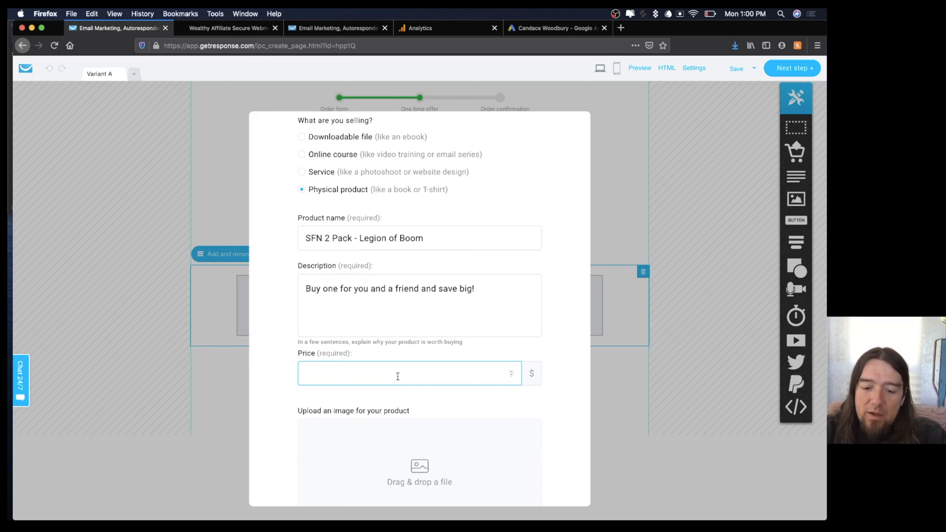
{"action": "type", "text": "70"}
{"action": "left_click", "coordinate": [551, 396]}
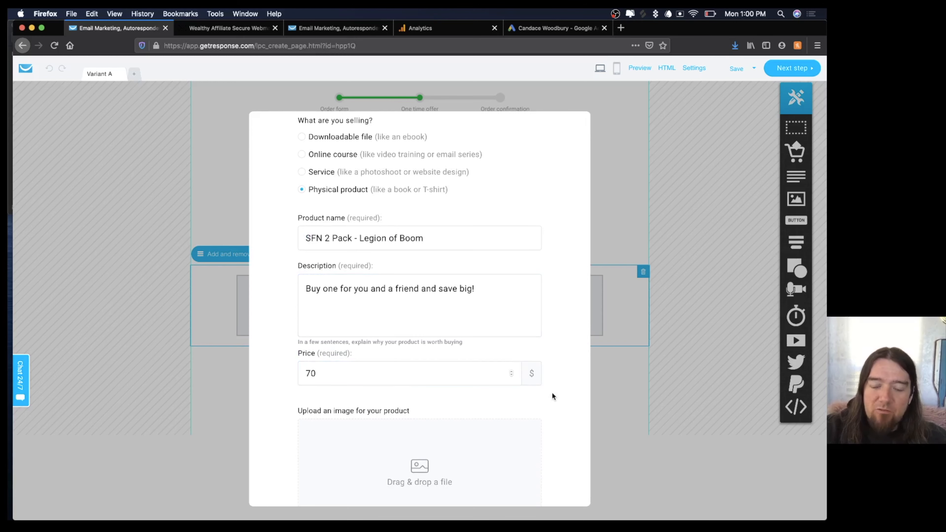
{"action": "scroll", "coordinate": [551, 396], "scroll_direction": "down", "scroll_amount": 5}
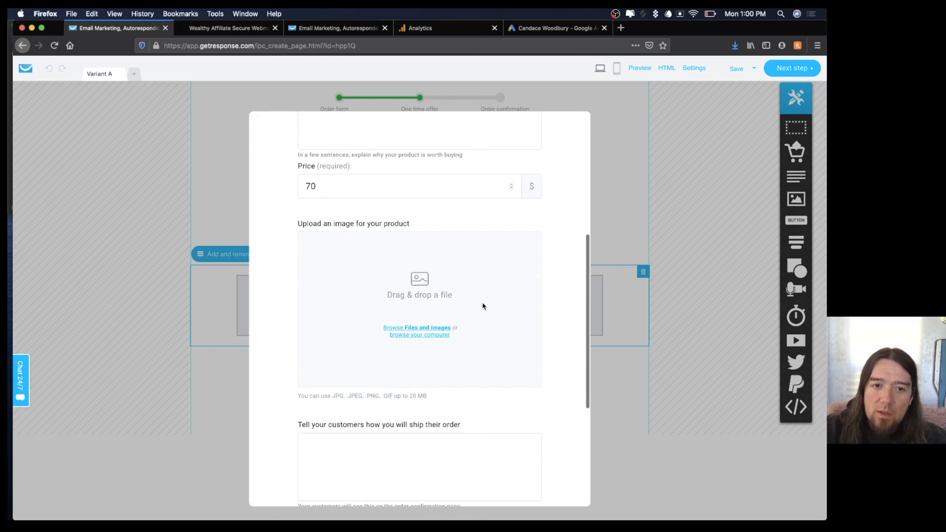
{"action": "double_click", "coordinate": [329, 188]}
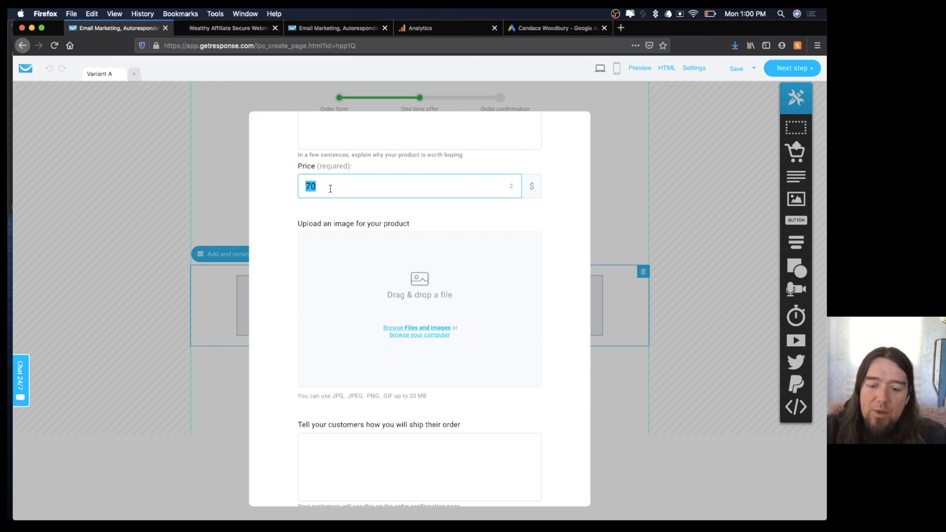
{"action": "type", "text": "59"}
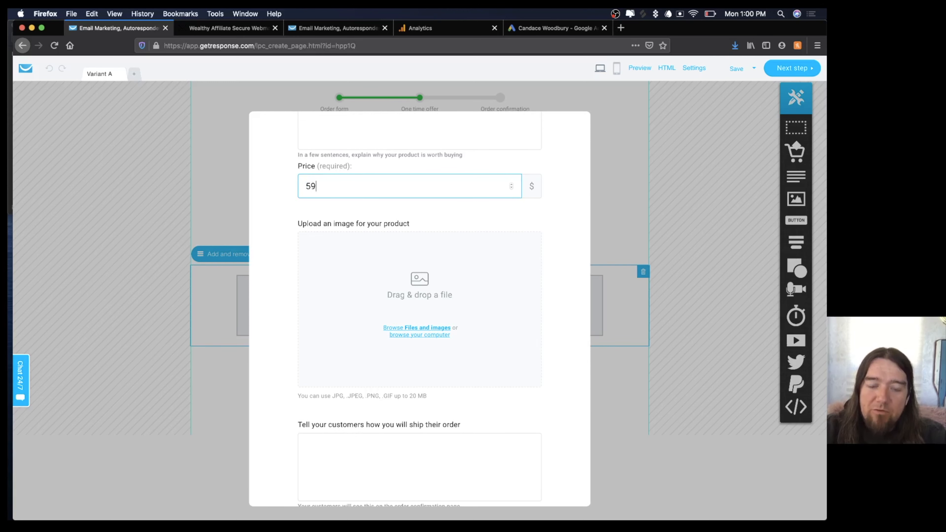
{"action": "left_click", "coordinate": [546, 226]}
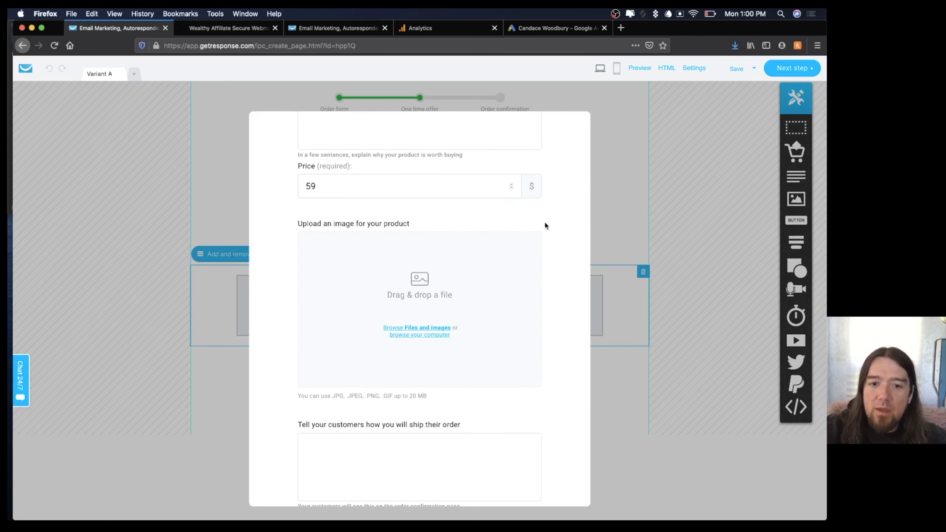
{"action": "scroll", "coordinate": [547, 226], "scroll_direction": "down", "scroll_amount": 1}
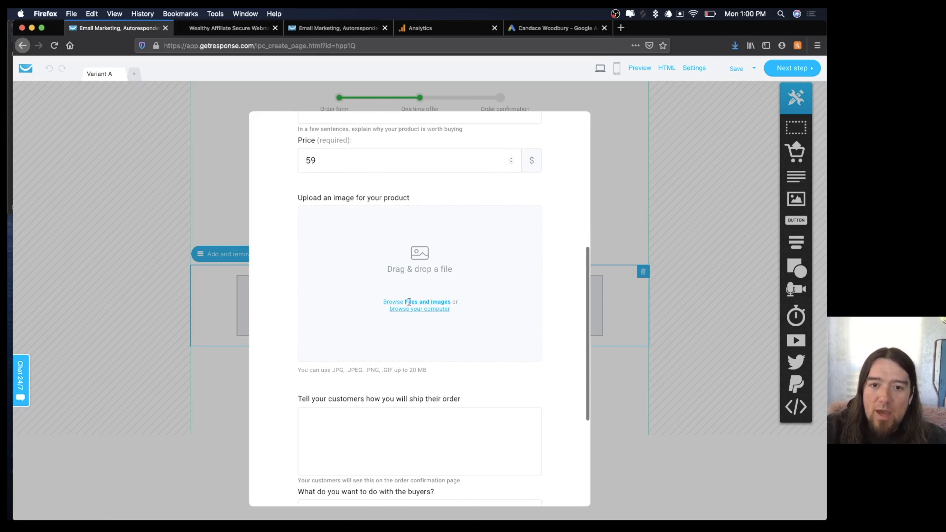
Add the Seahawks t-shirt photo from SFN Photos as the product image and crop it.
{"action": "left_click", "coordinate": [9, 42]}
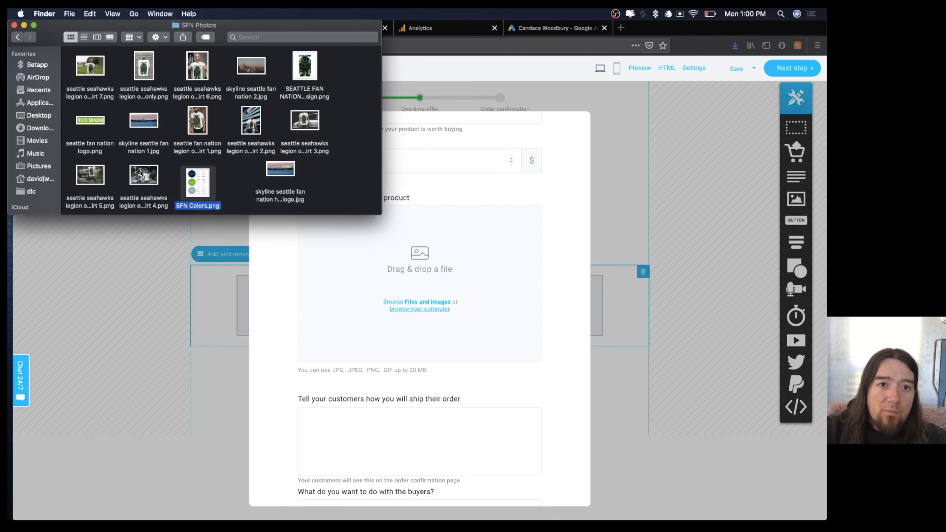
{"action": "left_click_drag", "start_coordinate": [141, 172], "coordinate": [424, 287]}
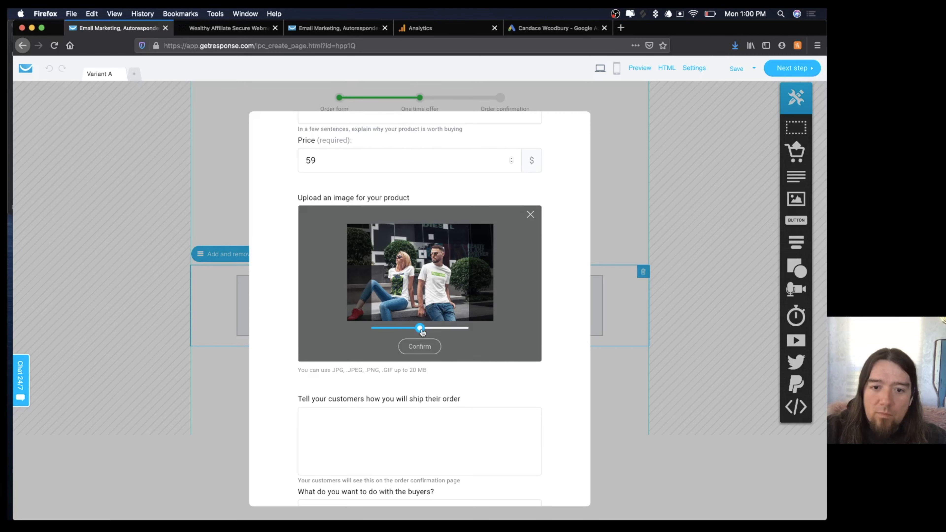
{"action": "mouse_move", "coordinate": [420, 328]}
{"action": "left_mouse_down"}
{"action": "mouse_move", "coordinate": [408, 329]}
{"action": "mouse_move", "coordinate": [421, 328]}
{"action": "left_mouse_up"}
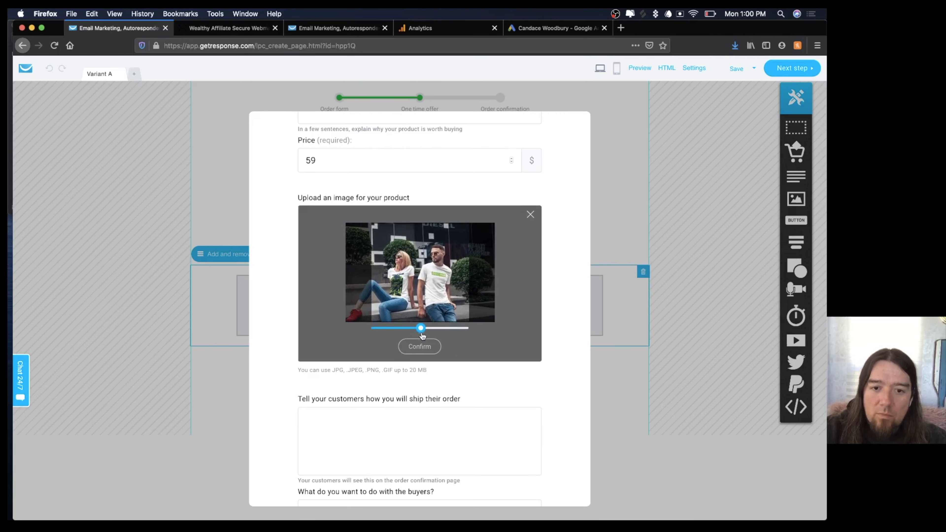
{"action": "left_click_drag", "start_coordinate": [435, 282], "coordinate": [455, 283]}
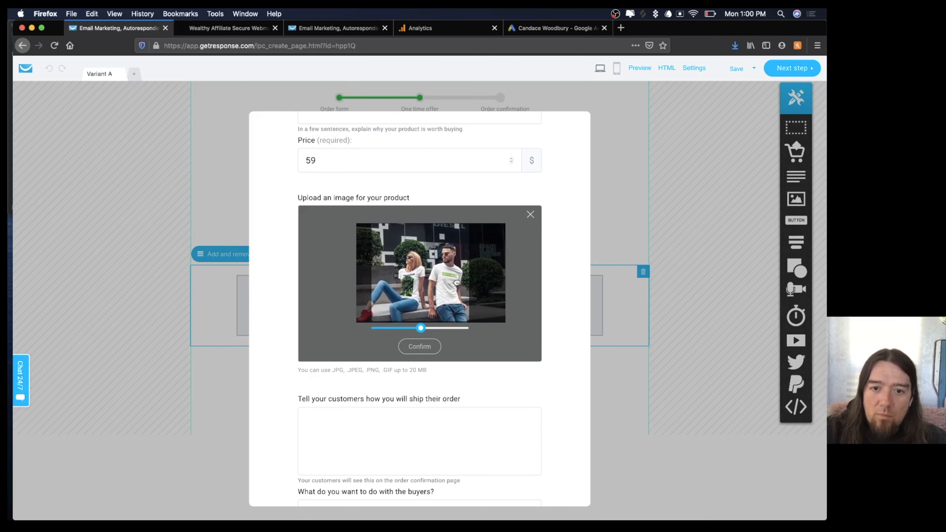
{"action": "left_click", "coordinate": [422, 347]}
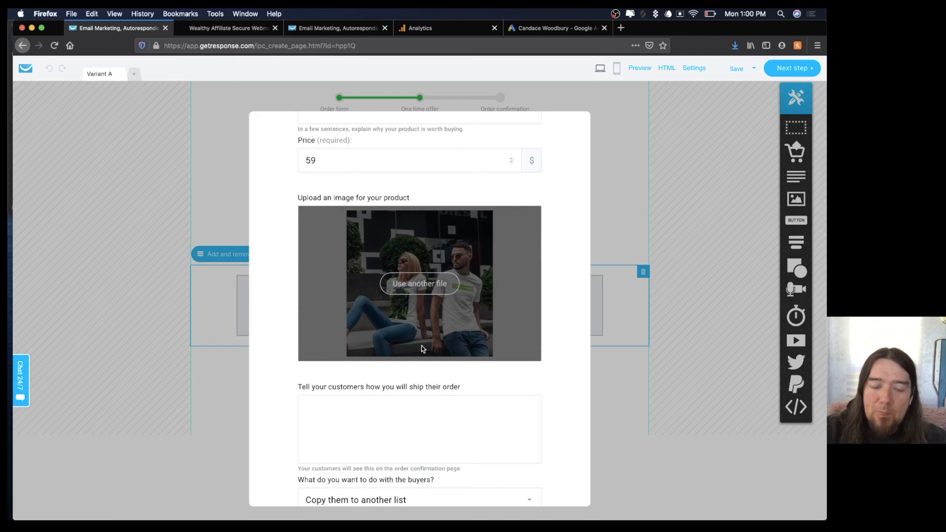
Enter the shipping note 'Your order will ship within 7 days'.
{"action": "left_click", "coordinate": [390, 429]}
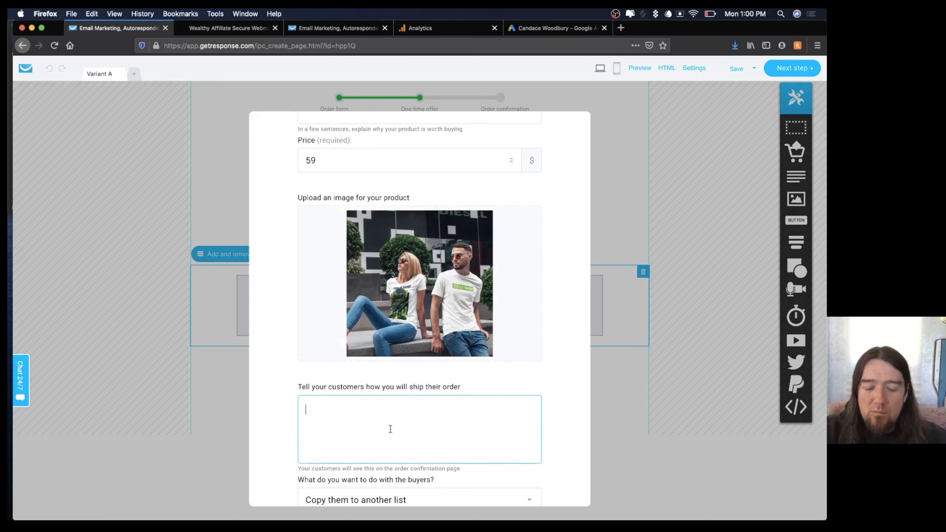
{"action": "type", "text": "Your order"}
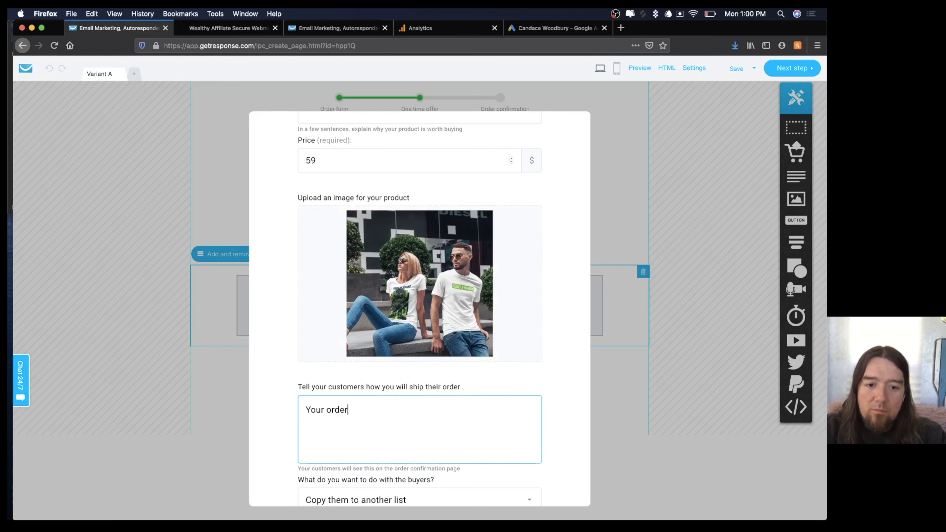
{"action": "type", "text": " will ship in"}
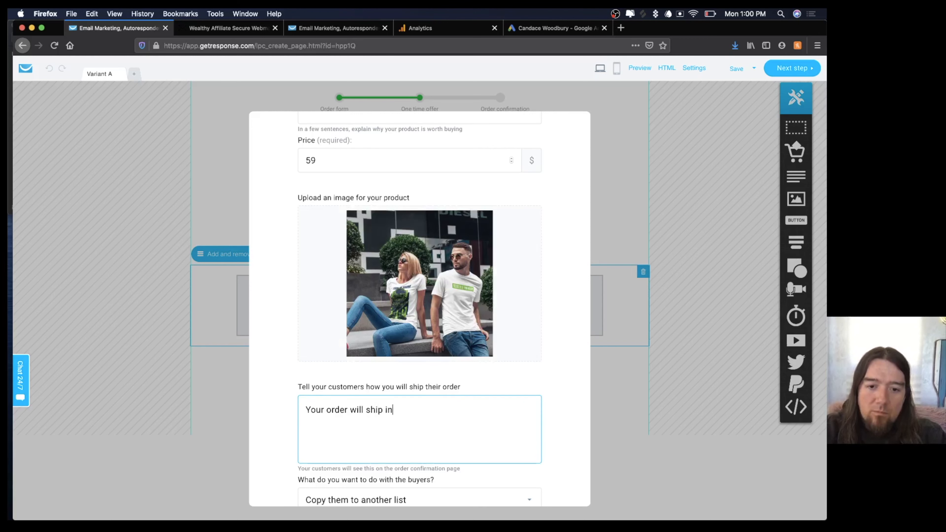
{"action": "type", "text": " i"}
{"action": "key", "text": "BackSpace"}
{"action": "key", "text": "BackSpace"}
{"action": "type", "text": "will"}
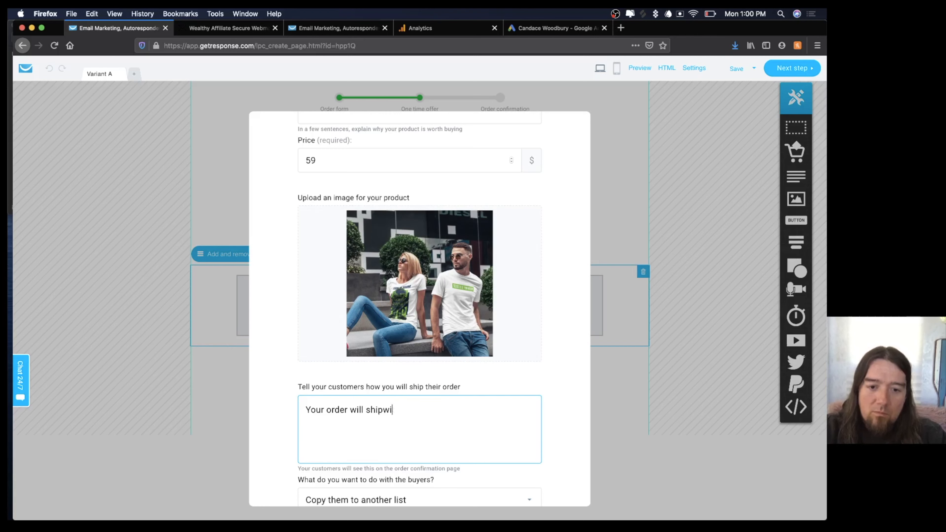
{"action": "type", "text": " ship within 7 "}
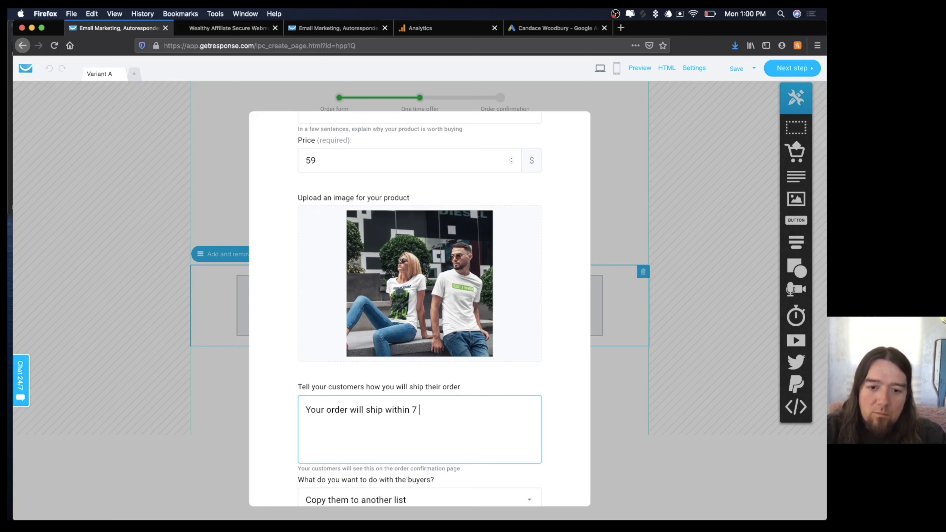
{"action": "type", "text": "days."}
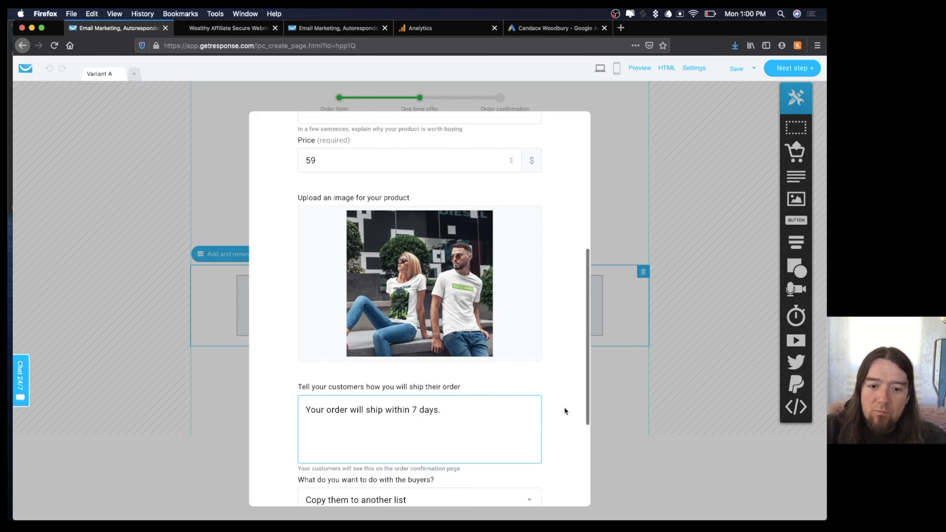
{"action": "scroll", "coordinate": [566, 413], "scroll_direction": "down", "scroll_amount": 3}
{"action": "scroll", "coordinate": [559, 372], "scroll_direction": "down", "scroll_amount": 2}
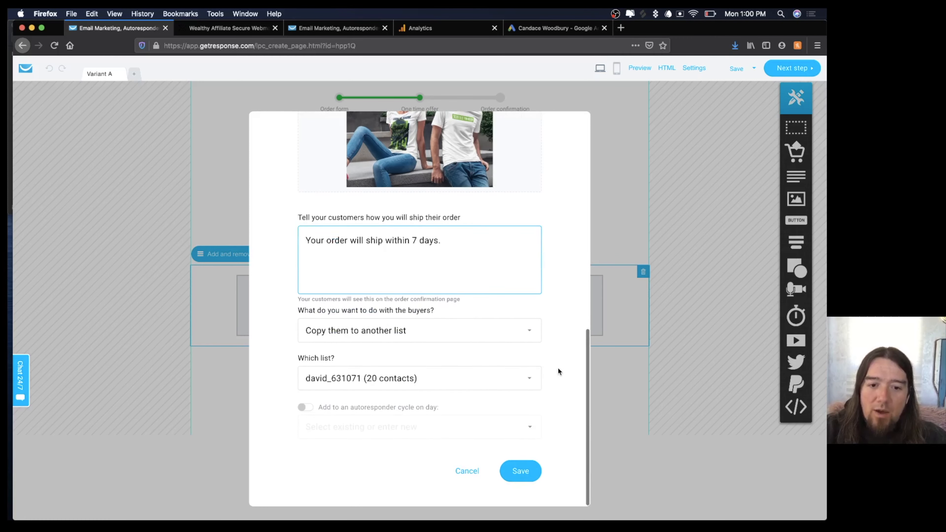
Leave the buyer list choice unchanged and save the product settings.
{"action": "left_click", "coordinate": [525, 378]}
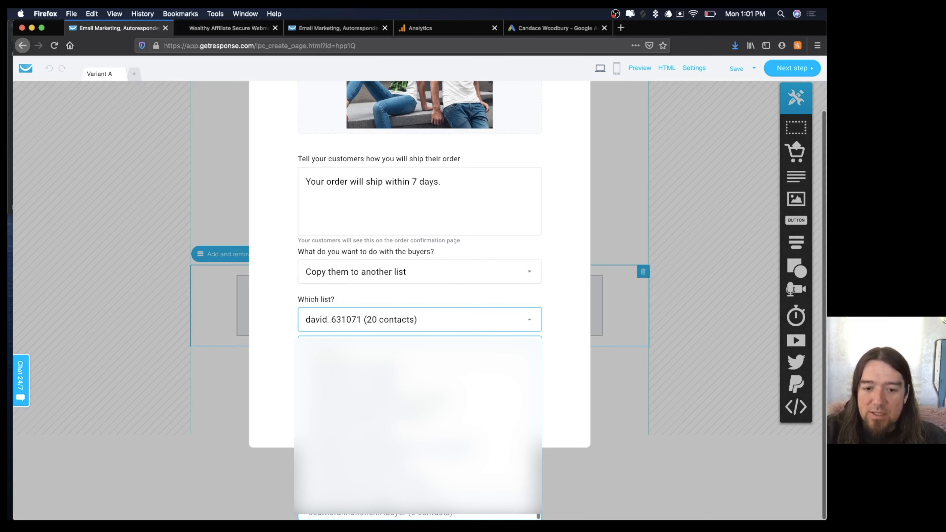
{"action": "left_click", "coordinate": [579, 324]}
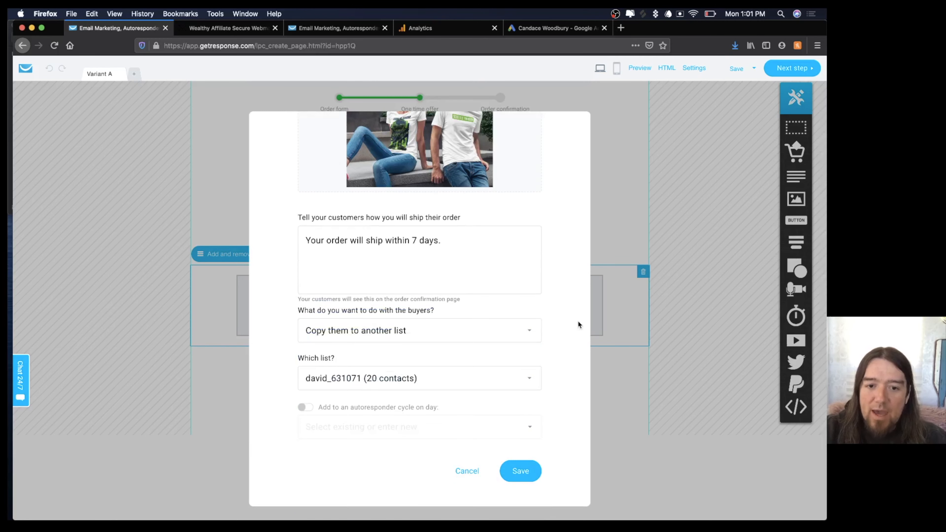
{"action": "left_click", "coordinate": [517, 471]}
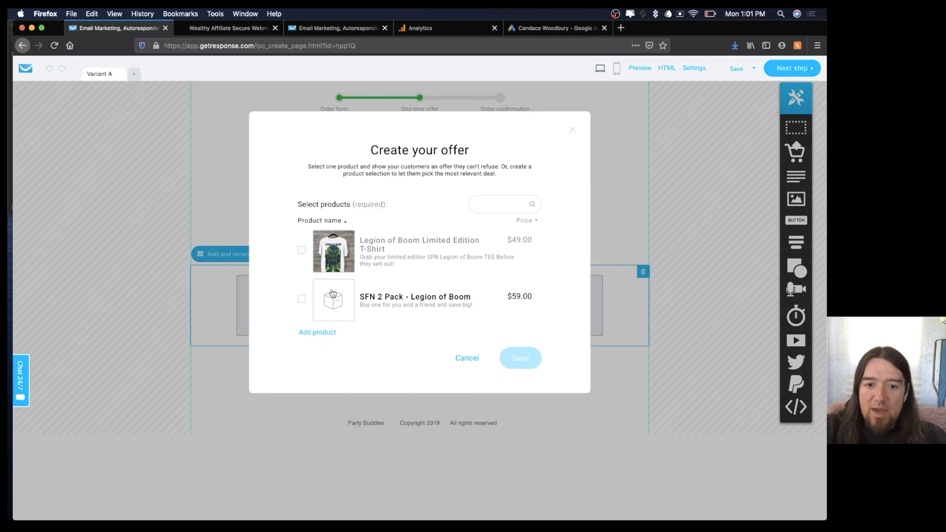
Make SFN 2 Pack - Legion of Boom the upsell offer and rename the footer to Seattle Fan Nation.
{"action": "left_click", "coordinate": [303, 299]}
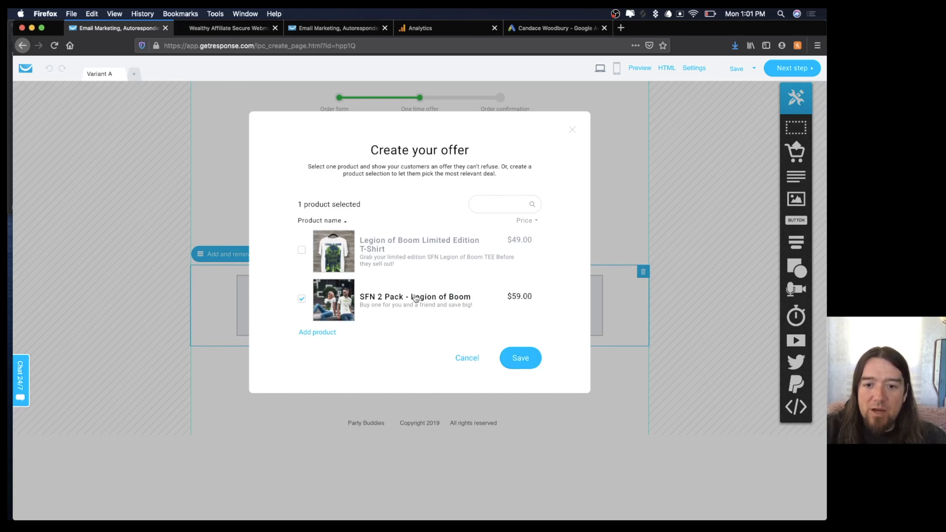
{"action": "left_click", "coordinate": [520, 358]}
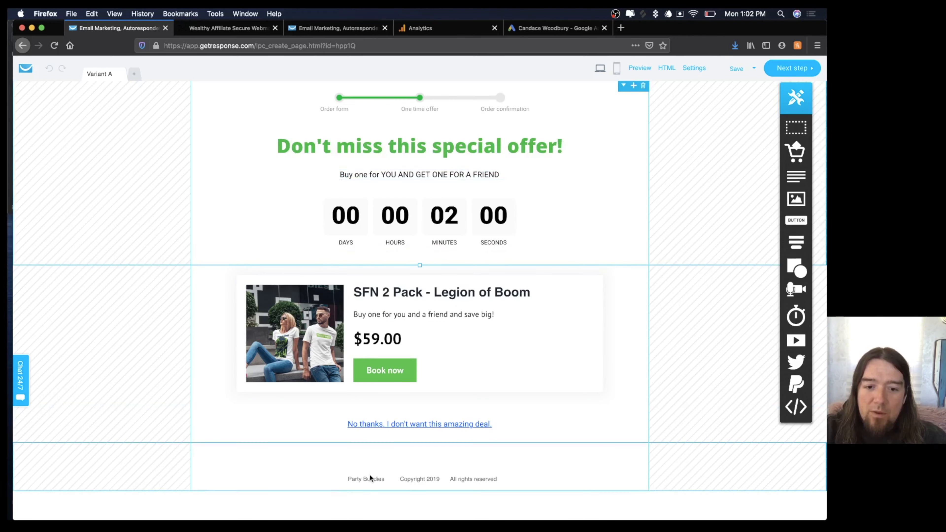
{"action": "left_click", "coordinate": [368, 479]}
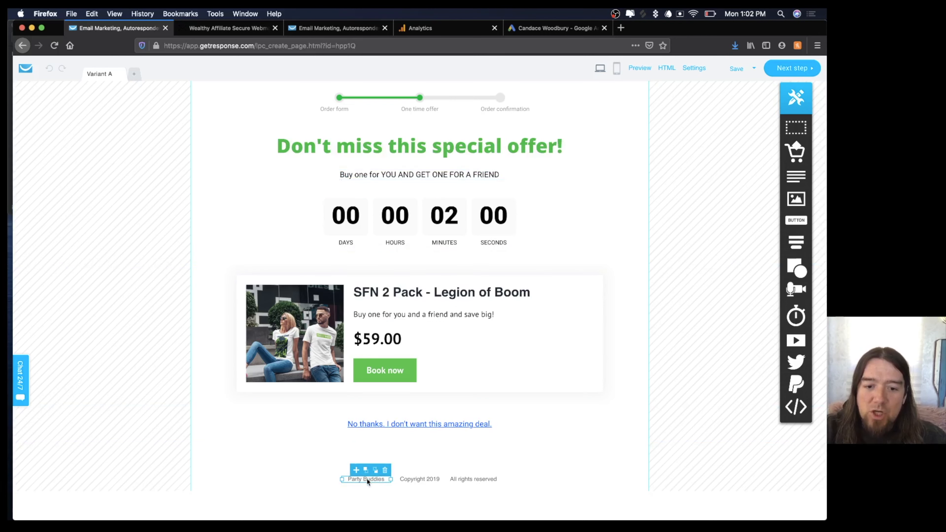
{"action": "left_click", "coordinate": [367, 479]}
{"action": "type", "text": "SEAT"}
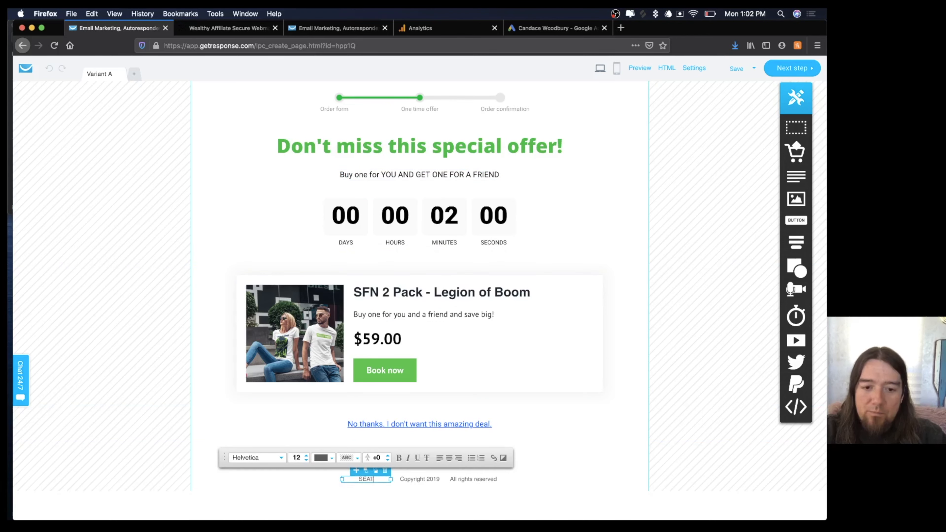
{"action": "type", "text": "TLE FAN NATION"}
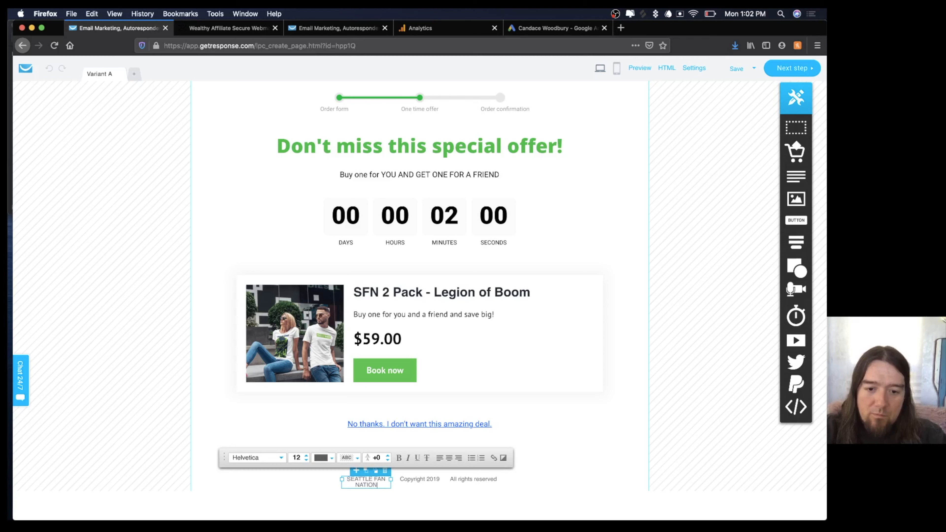
{"action": "key", "text": "super+a"}
{"action": "type", "text": "Seattle Fan Nation"}
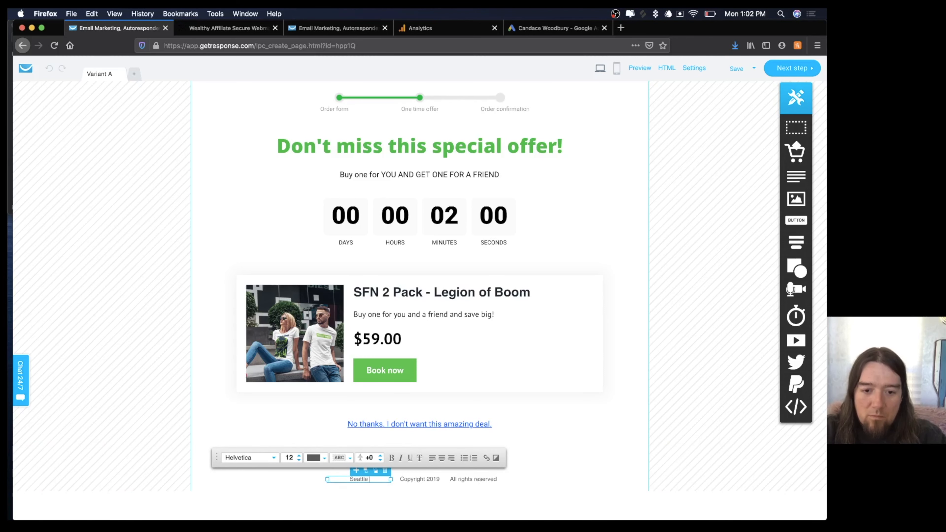
Change the footer copyright year to 2020 and describe the page as '2 pack upsell. Get one for you and get one for your friend.'.
{"action": "double_click", "coordinate": [441, 481]}
{"action": "left_click", "coordinate": [440, 481]}
{"action": "key", "text": "BackSpace"}
{"action": "key", "text": "BackSpace"}
{"action": "type", "text": "20"}
{"action": "left_click", "coordinate": [623, 397]}
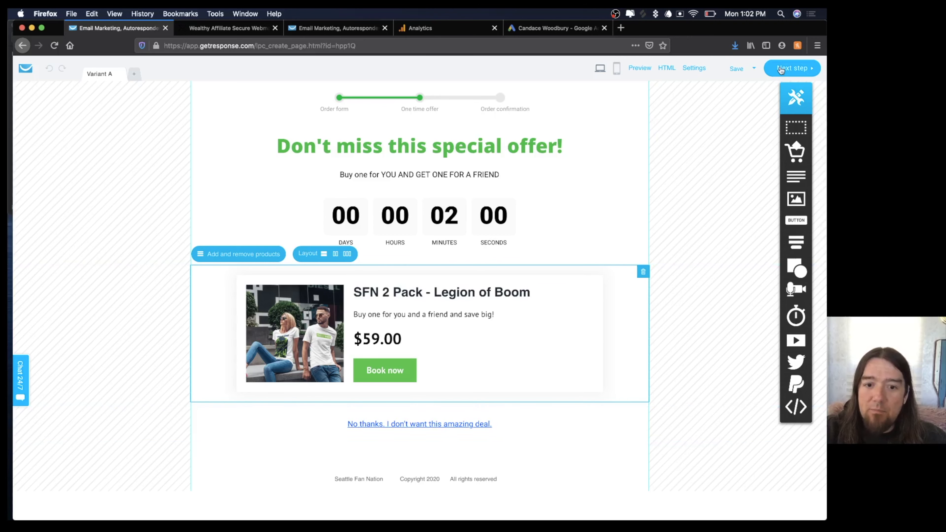
{"action": "left_click", "coordinate": [788, 67]}
{"action": "type", "text": "2 pack up"}
{"action": "type", "text": "sell"}
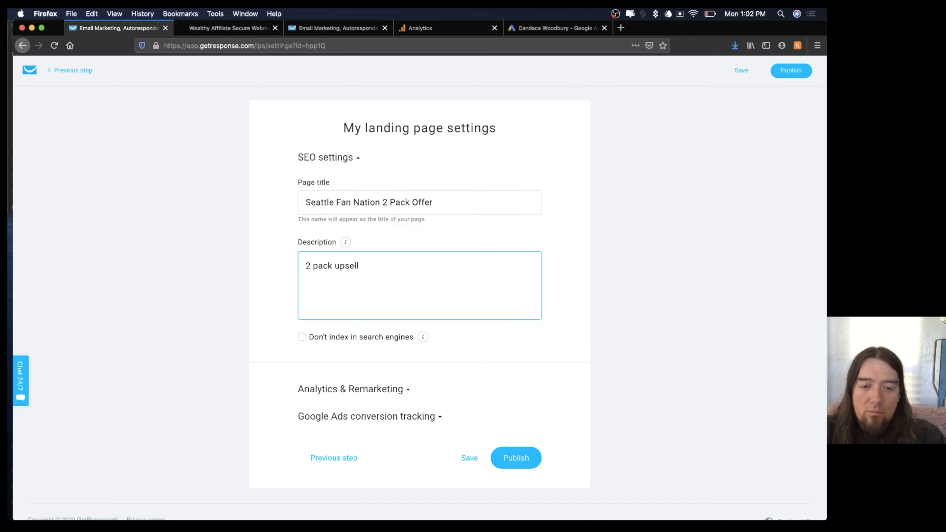
{"action": "type", "text": ". Get on"}
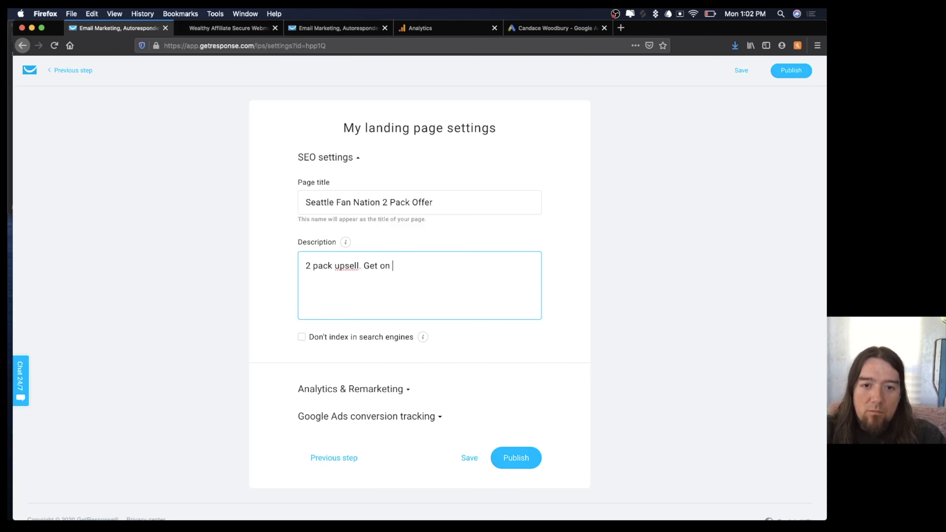
{"action": "type", "text": "e for you and get one for your friend."}
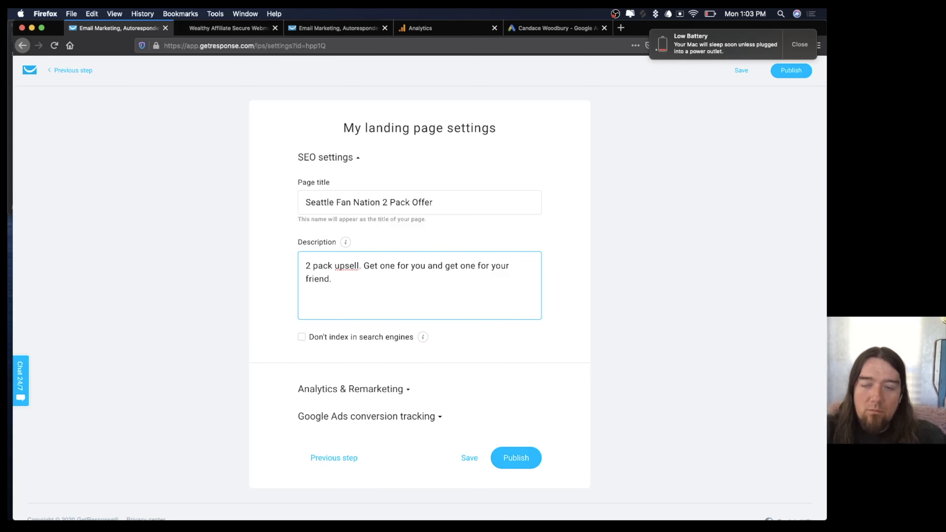
Under Analytics & Remarketing, pick Google Analytics as the upsell page's tracking platform.
{"action": "left_click", "coordinate": [406, 389]}
{"action": "scroll", "coordinate": [403, 391], "scroll_direction": "down", "scroll_amount": 3}
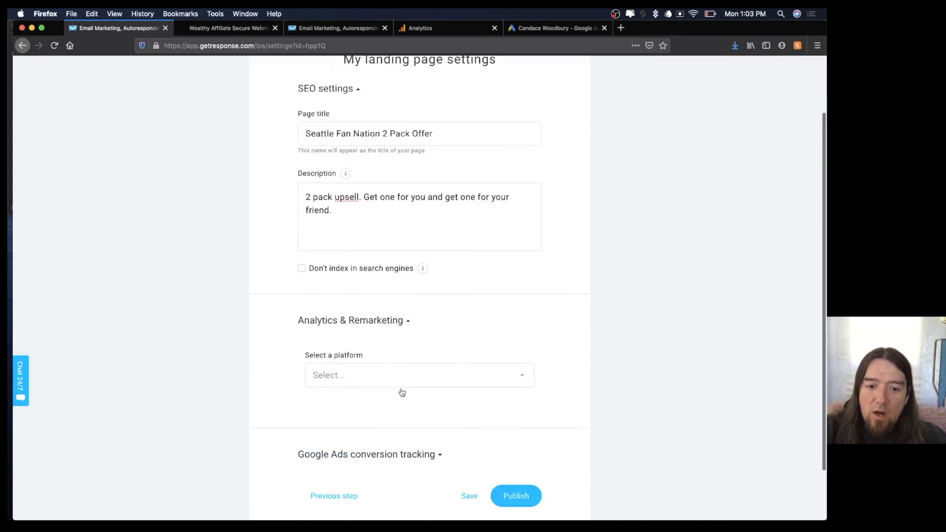
{"action": "scroll", "coordinate": [402, 392], "scroll_direction": "down", "scroll_amount": 3}
{"action": "left_click", "coordinate": [425, 327]}
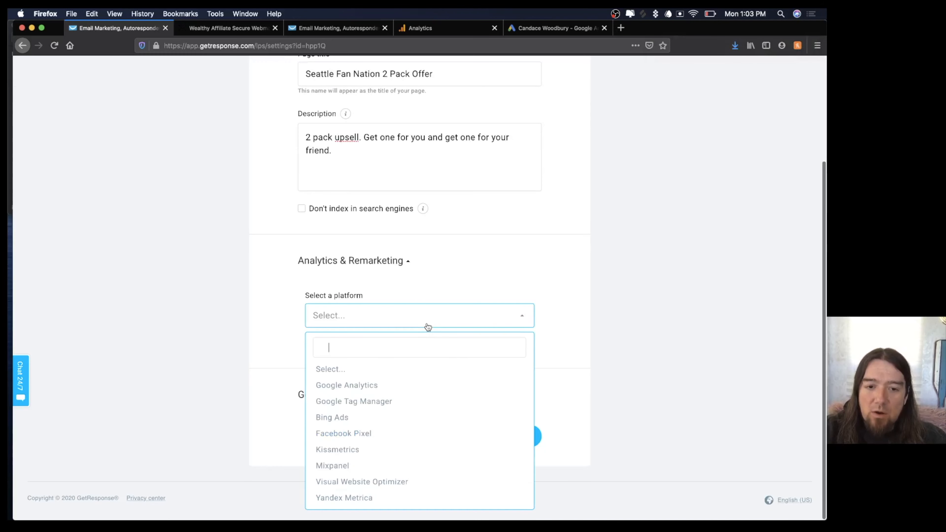
{"action": "left_click", "coordinate": [348, 386]}
{"action": "left_click", "coordinate": [368, 364]}
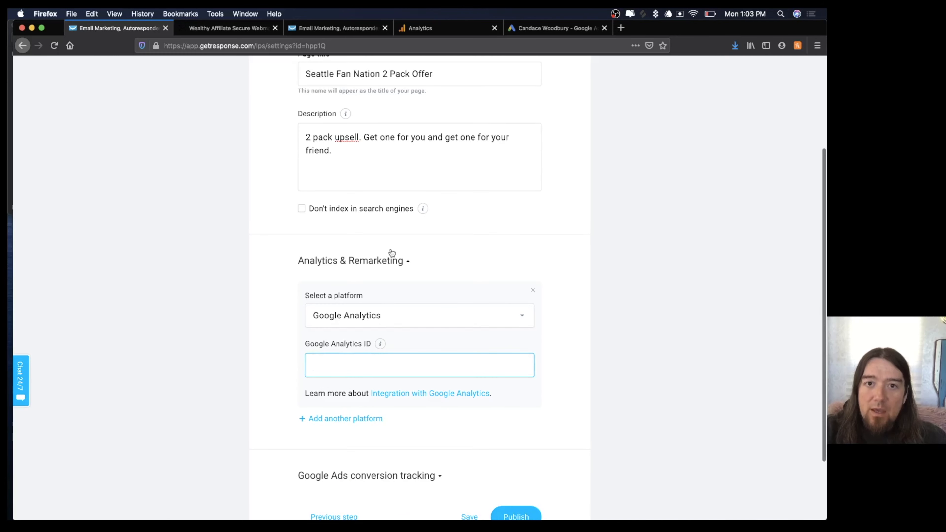
Save the Google Analytics ecommerce settings and copy the Seattle Fan Nation Shop tracking ID.
{"action": "left_click", "coordinate": [462, 28]}
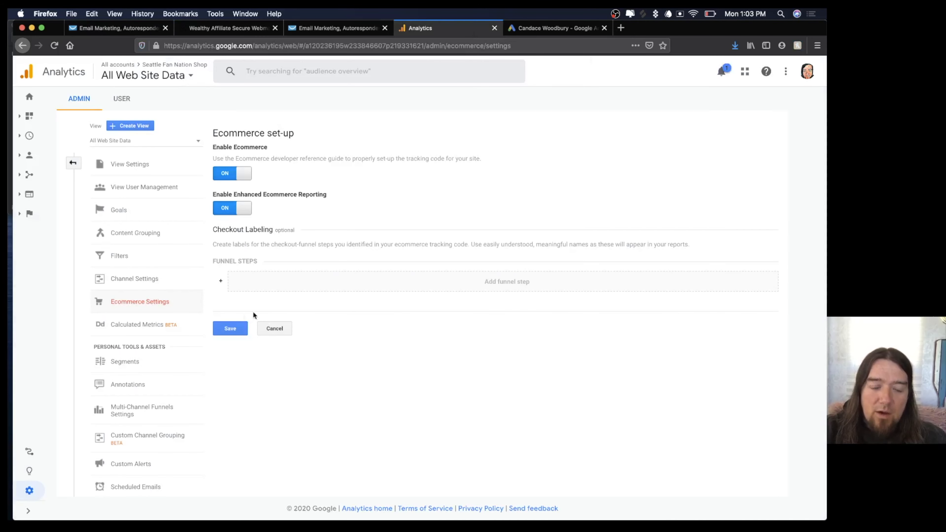
{"action": "left_click", "coordinate": [230, 328]}
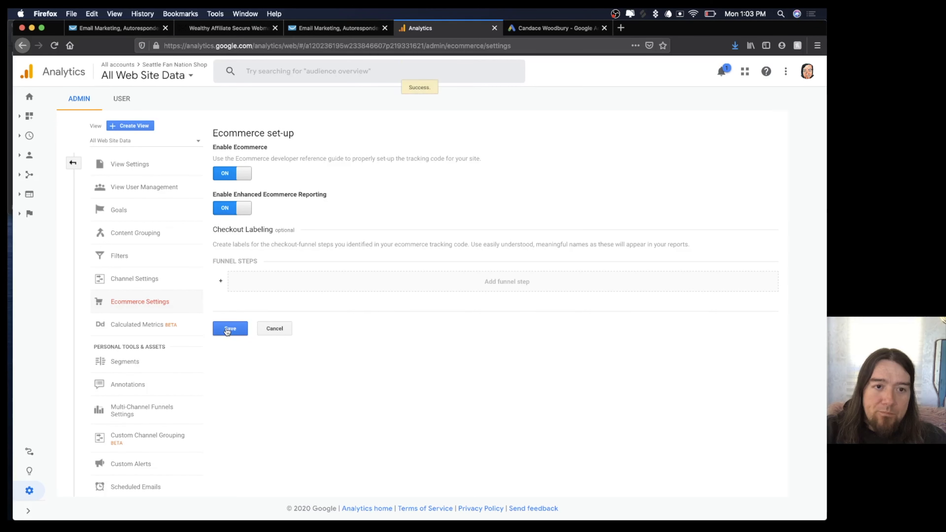
{"action": "left_click", "coordinate": [76, 163]}
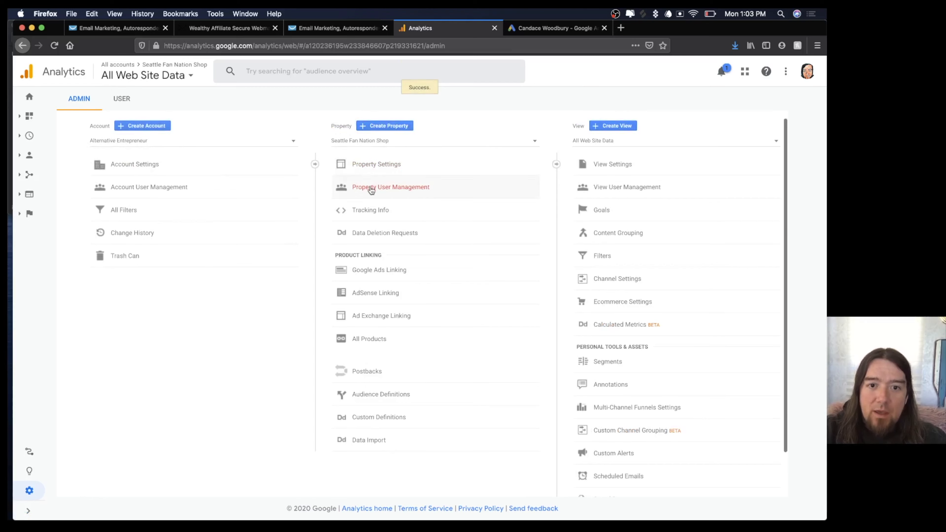
{"action": "left_click", "coordinate": [371, 211]}
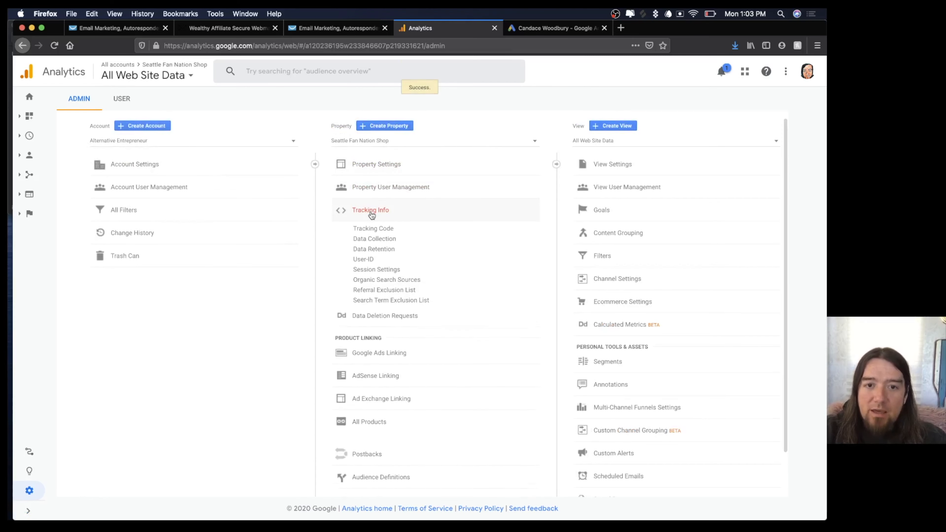
{"action": "left_click", "coordinate": [373, 228]}
{"action": "left_click_drag", "start_coordinate": [292, 149], "coordinate": [213, 150]}
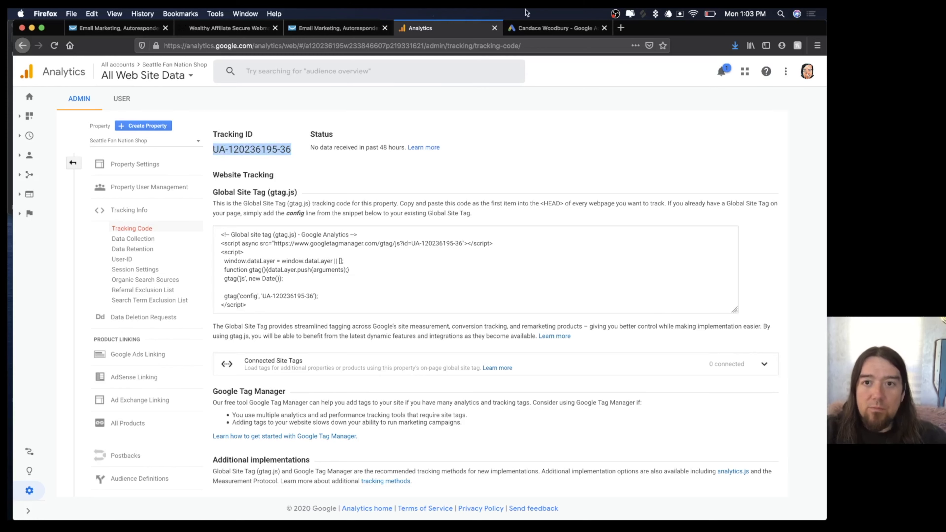
Paste the tracking ID, publish the 2 Pack Offer upsell page, and start adding a confirmation page.
{"action": "left_click", "coordinate": [141, 31]}
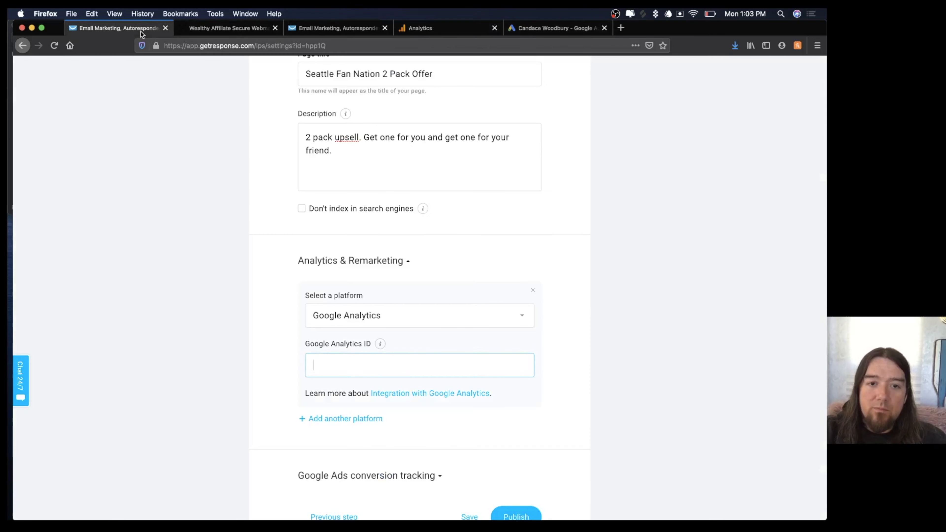
{"action": "key", "text": "super+v"}
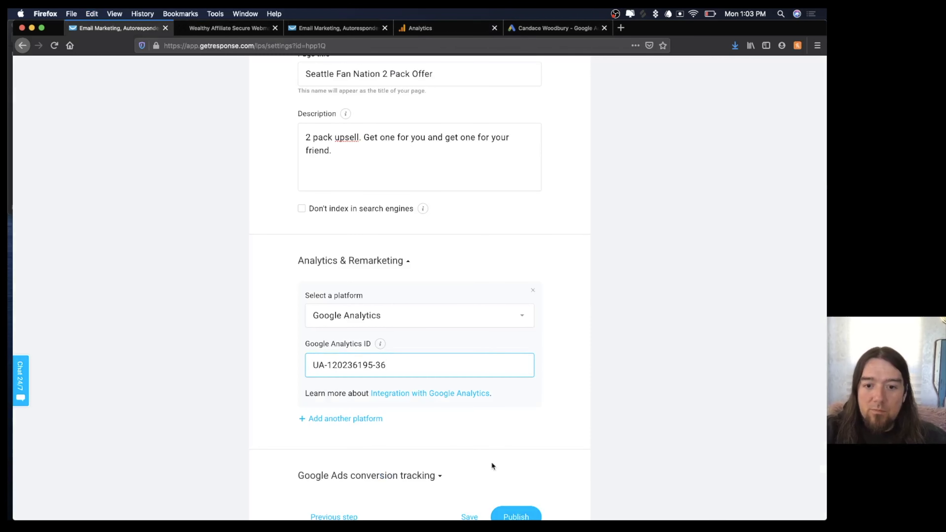
{"action": "left_click", "coordinate": [515, 513]}
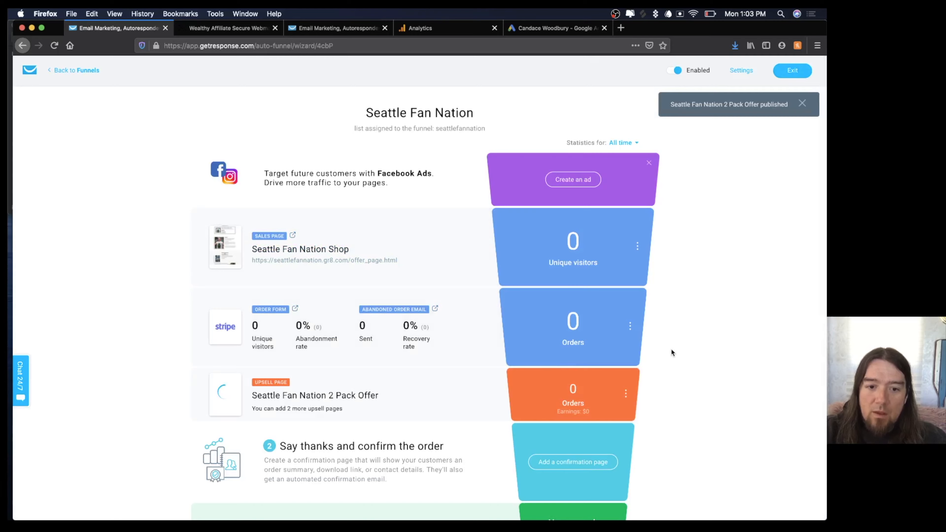
{"action": "scroll", "coordinate": [671, 348], "scroll_direction": "down", "scroll_amount": 5}
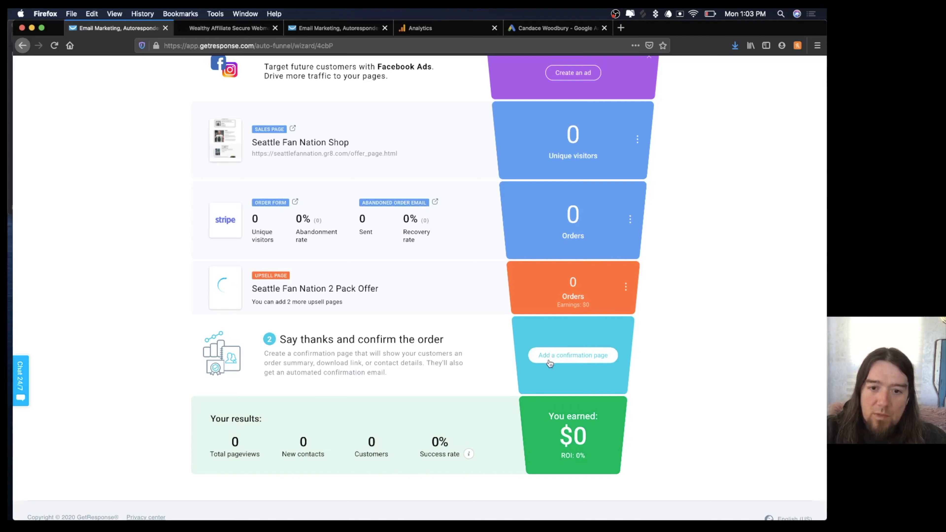
{"action": "left_click", "coordinate": [550, 361]}
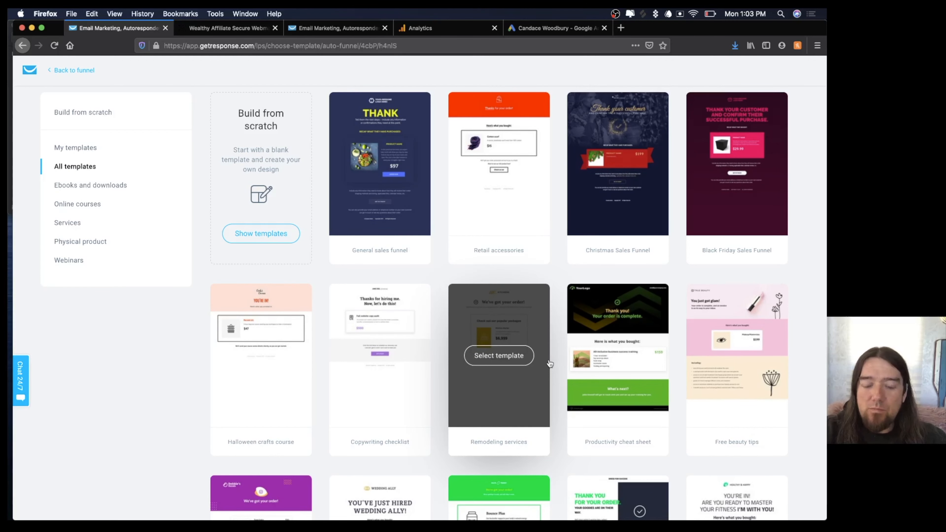
Use the Retail accessories template, name the page 'We got your order', and replace the Good Buys logo.
{"action": "left_click", "coordinate": [495, 164]}
{"action": "type", "text": "WE got"}
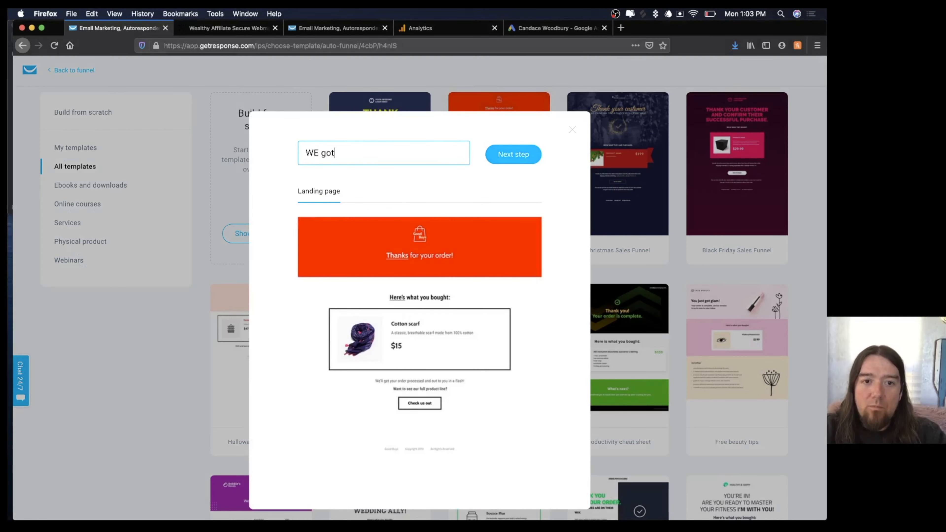
{"action": "type", "text": "ot your order"}
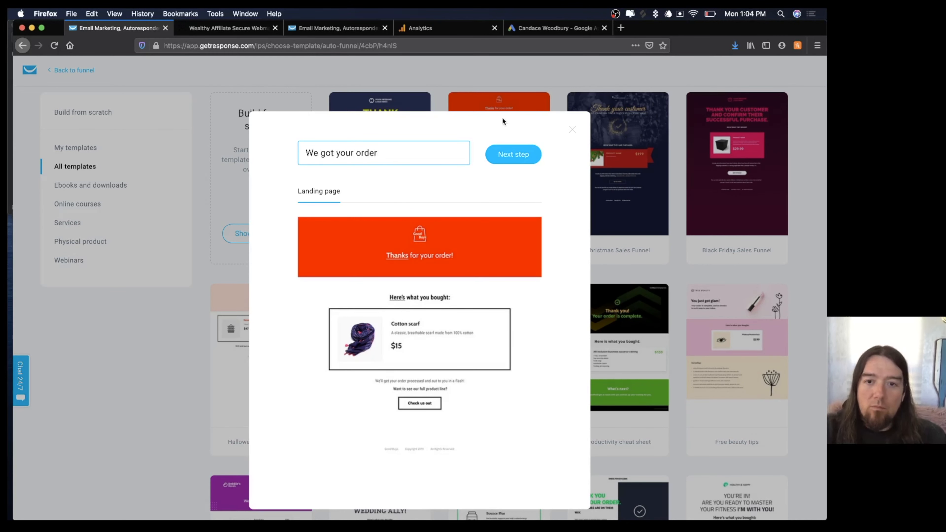
{"action": "left_click", "coordinate": [518, 155]}
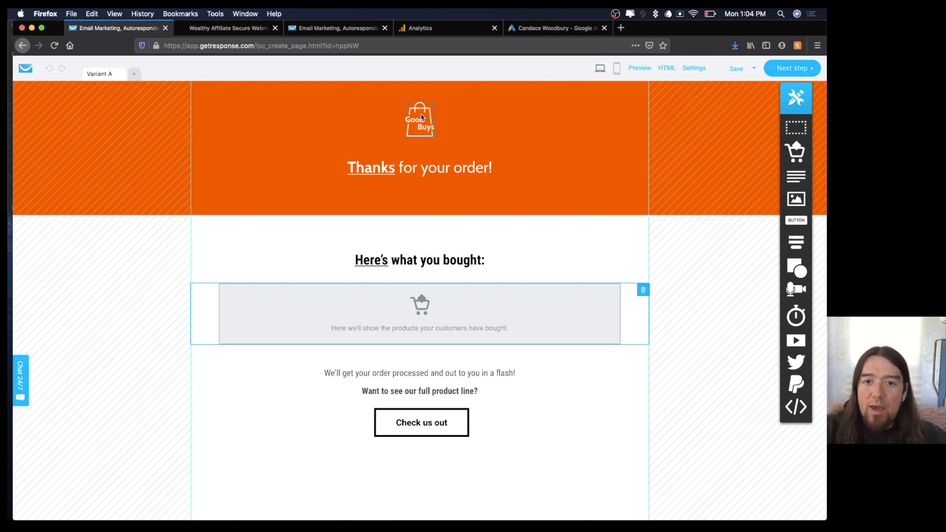
{"action": "left_click", "coordinate": [421, 116]}
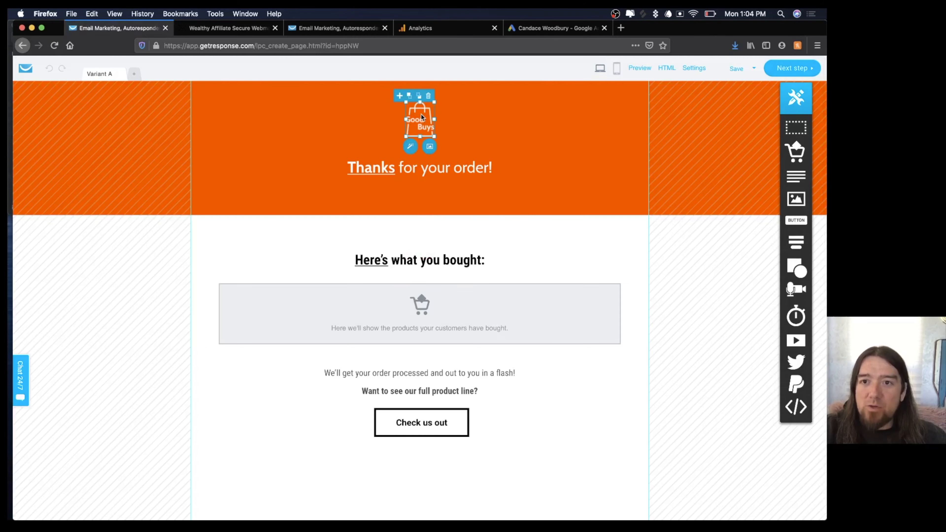
{"action": "left_click", "coordinate": [429, 147]}
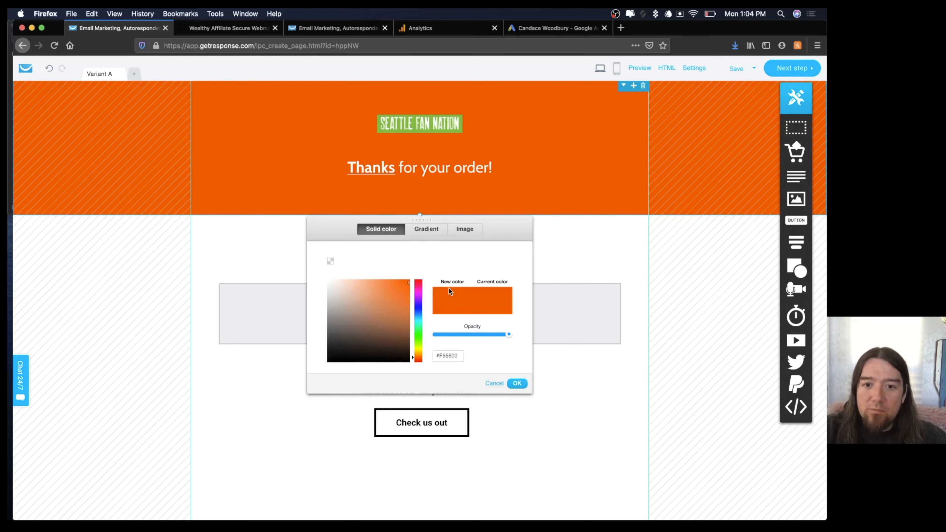
Give the header a centred, non-repeating Seattle skyline photo background stretched to fit.
{"action": "left_click", "coordinate": [463, 231]}
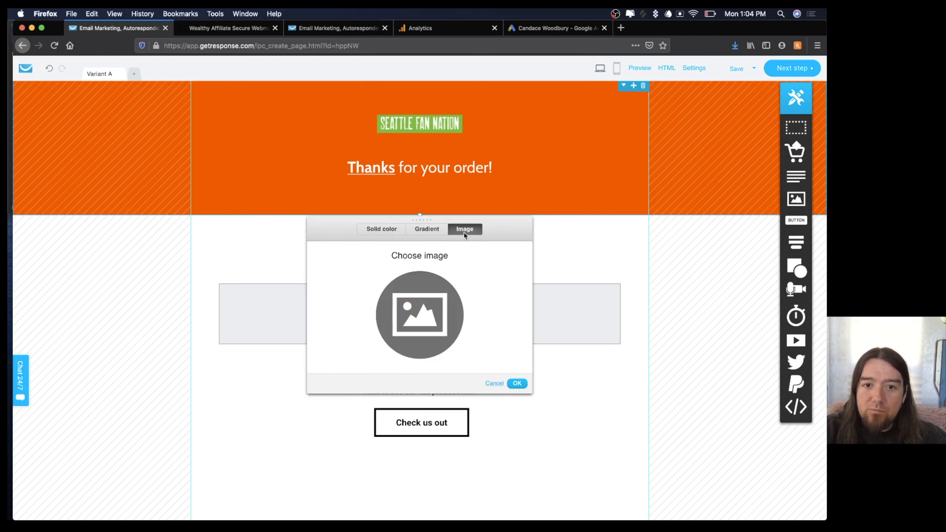
{"action": "left_click", "coordinate": [413, 315]}
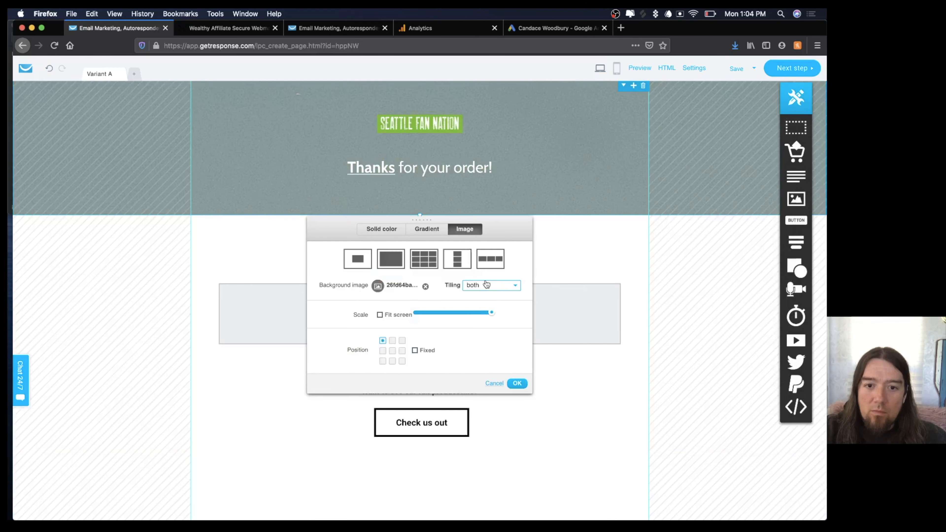
{"action": "left_click", "coordinate": [358, 265]}
{"action": "left_click", "coordinate": [398, 314]}
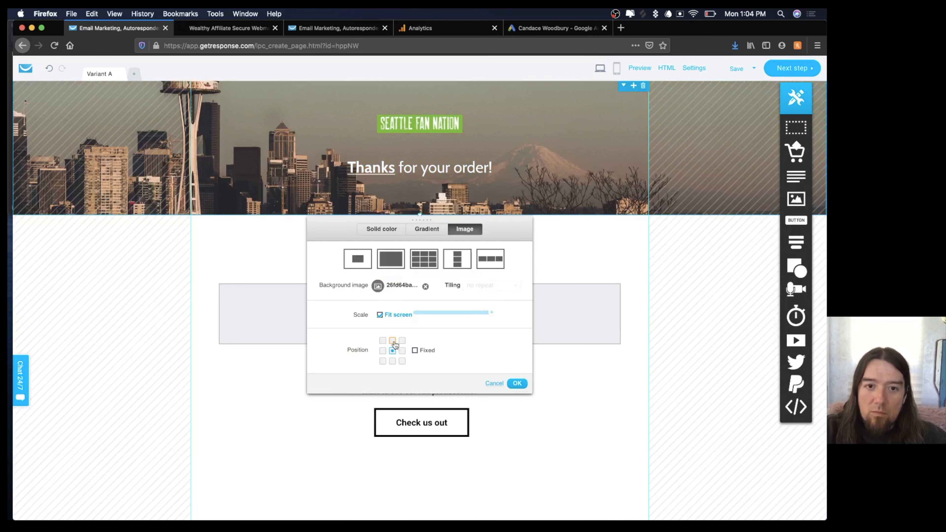
{"action": "left_click", "coordinate": [393, 351]}
{"action": "left_click", "coordinate": [517, 383]}
Replace 'out to you in a flash' in the order note with 'we will let you know when it ships!'.
{"action": "scroll", "coordinate": [527, 303], "scroll_direction": "down", "scroll_amount": 1}
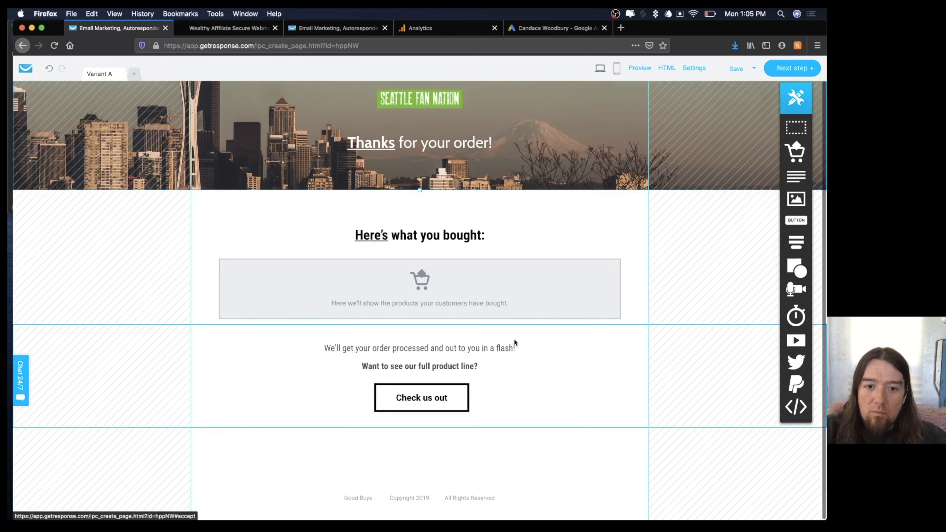
{"action": "double_click", "coordinate": [449, 350]}
{"action": "left_click", "coordinate": [448, 350]}
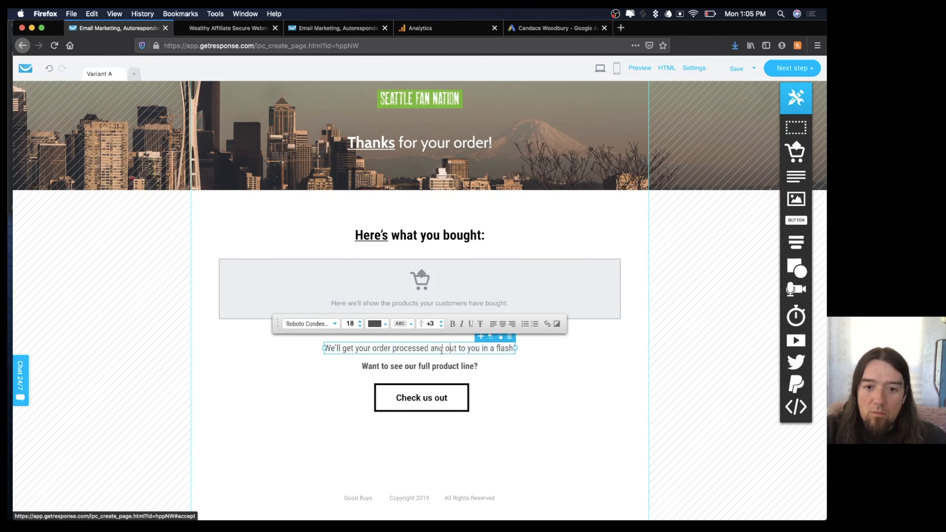
{"action": "left_click_drag", "start_coordinate": [446, 350], "coordinate": [515, 352]}
{"action": "key", "text": "BackSpace"}
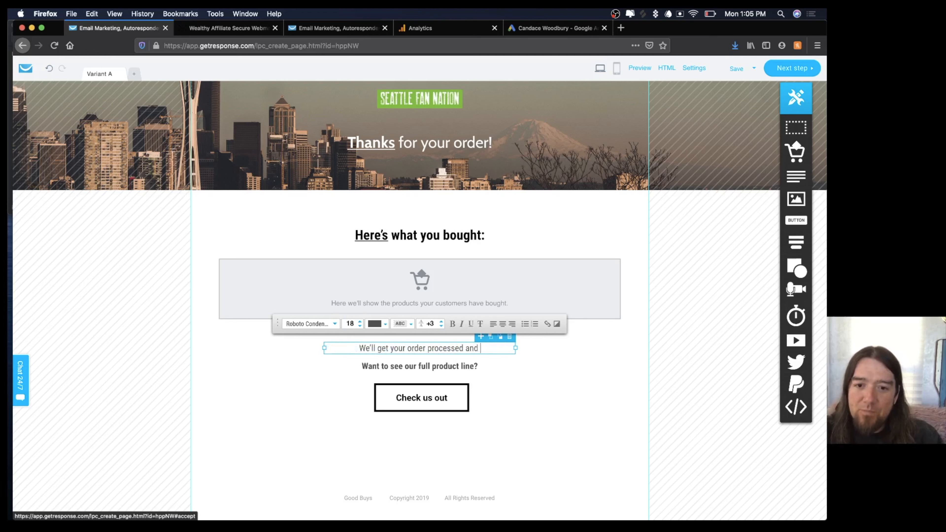
{"action": "type", "text": "we will le"}
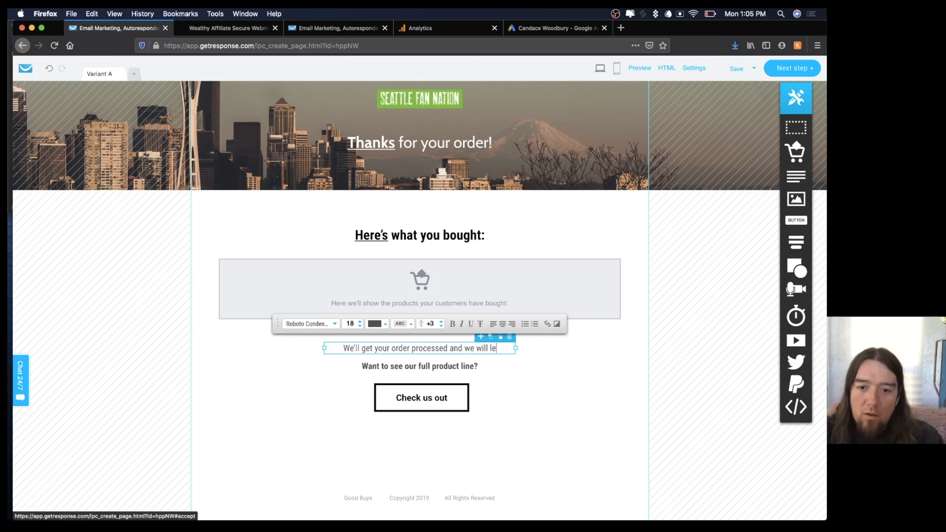
{"action": "type", "text": "t you know whe"}
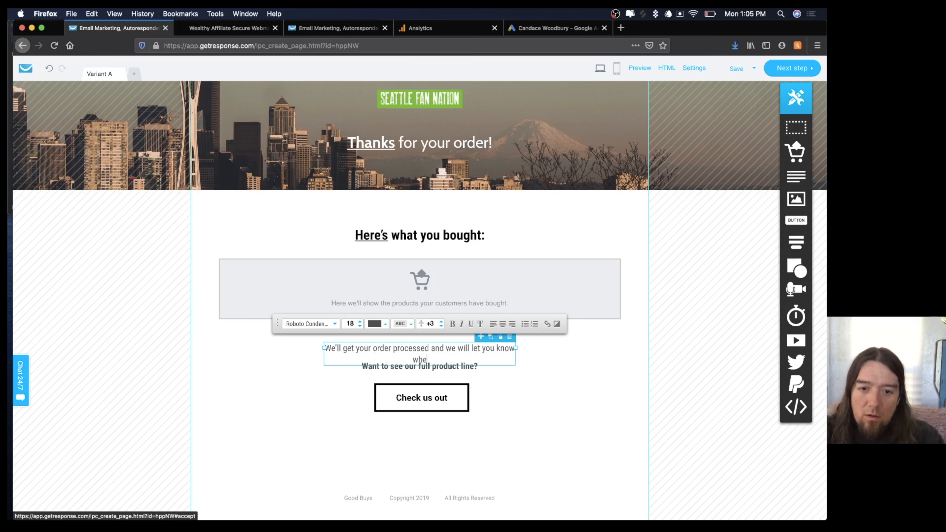
{"action": "type", "text": "n it ships!"}
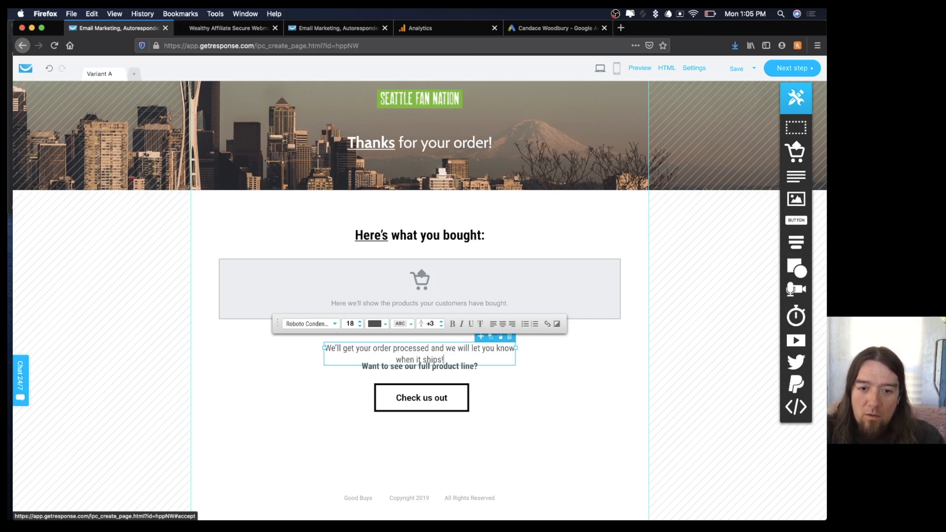
{"action": "left_click", "coordinate": [566, 367]}
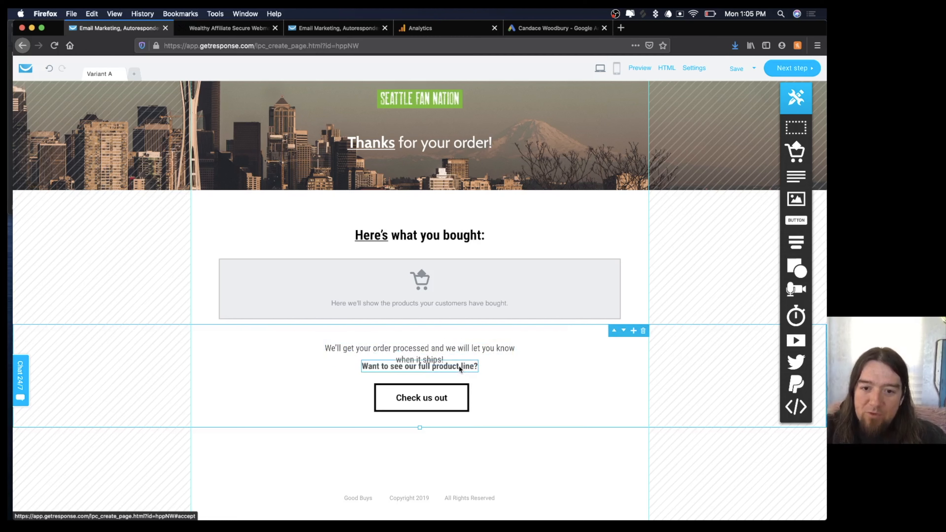
Move the order note up clear of the next line and continue to the page settings.
{"action": "left_click_drag", "start_coordinate": [465, 356], "coordinate": [494, 344]}
{"action": "left_click", "coordinate": [552, 362]}
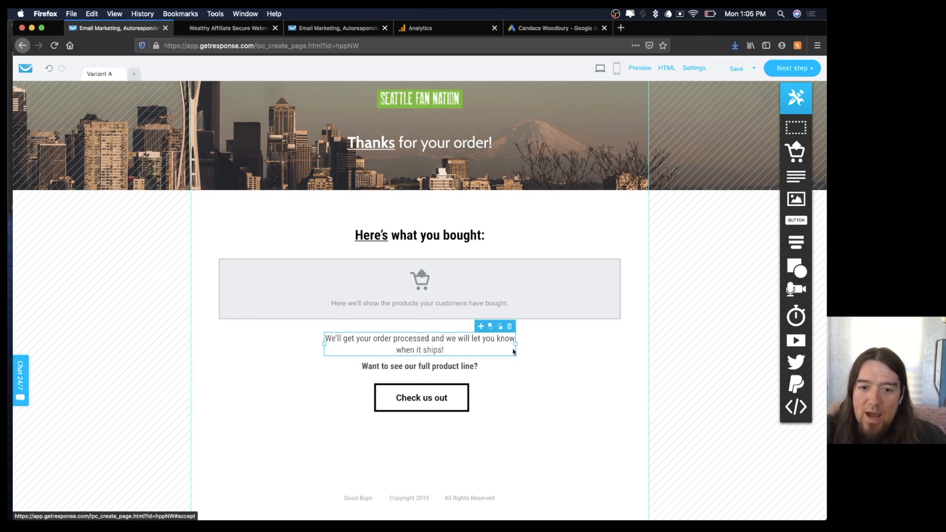
{"action": "left_click", "coordinate": [525, 363]}
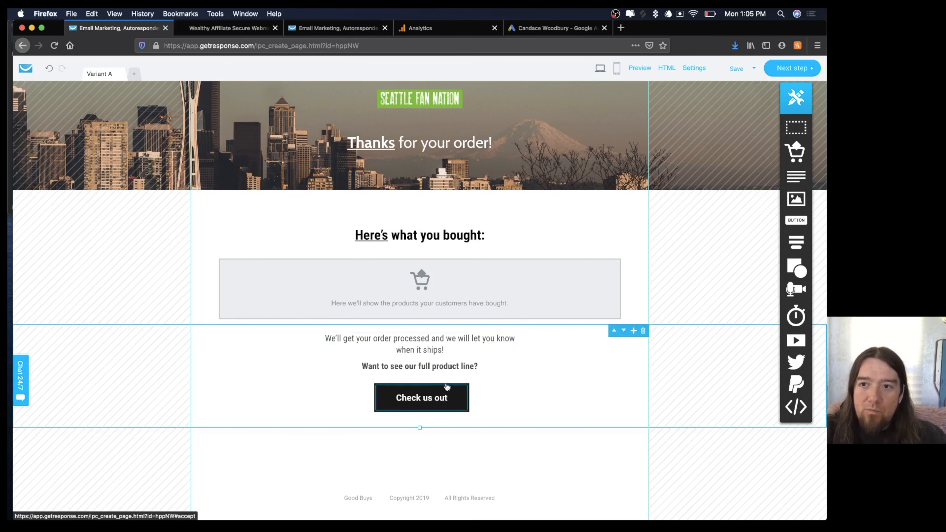
{"action": "left_click", "coordinate": [786, 68]}
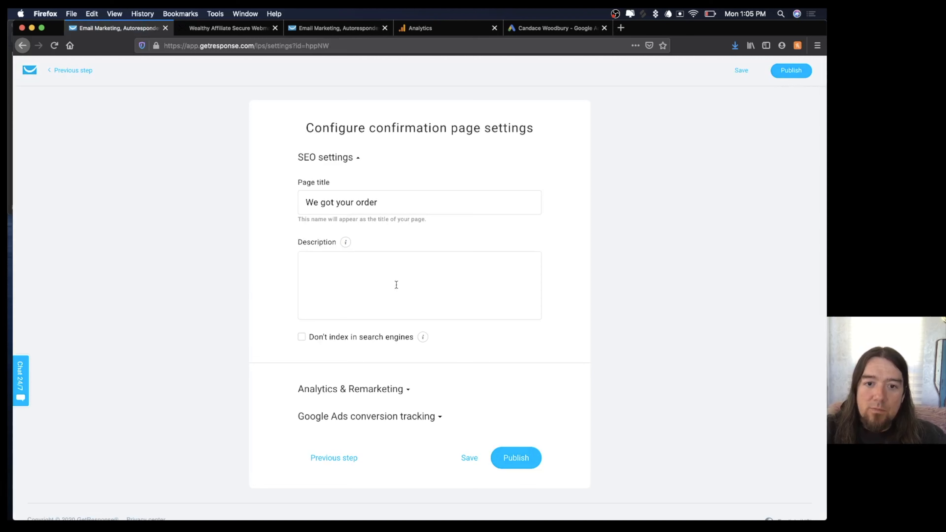
Set the page description to 'We got your order' and exclude it from search engine indexing.
{"action": "left_click", "coordinate": [391, 281]}
{"action": "type", "text": "We"}
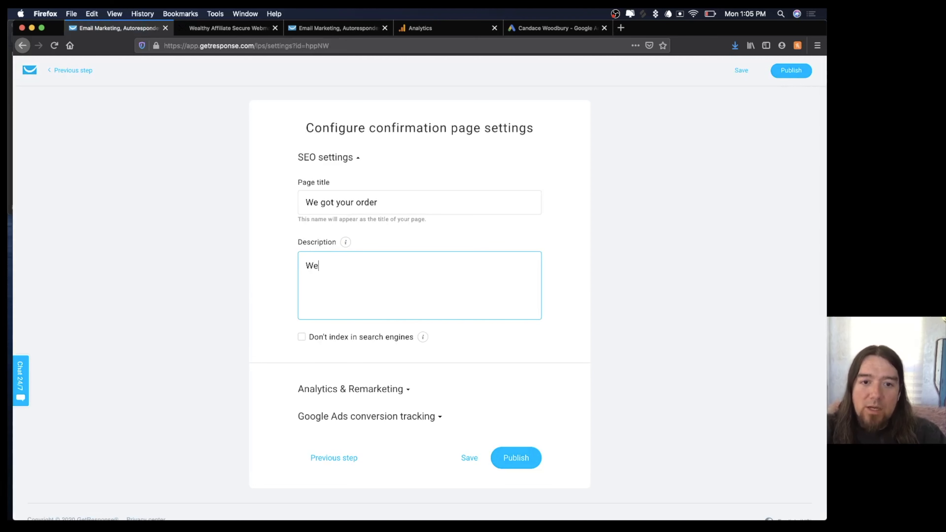
{"action": "type", "text": " got "}
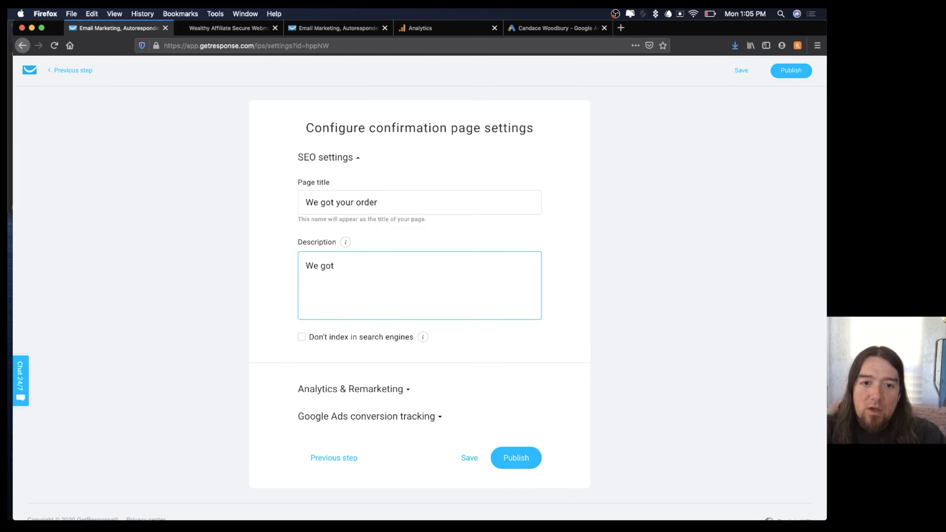
{"action": "type", "text": "your order"}
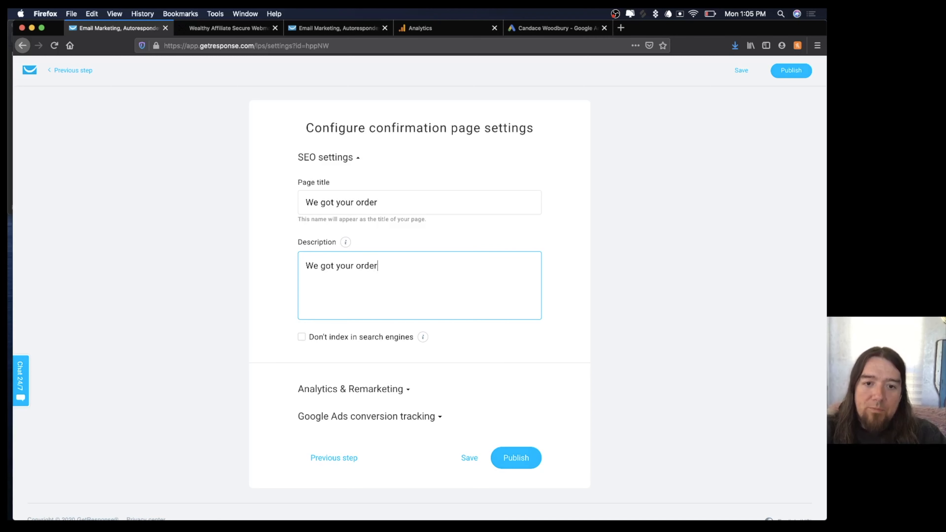
{"action": "left_click", "coordinate": [302, 337]}
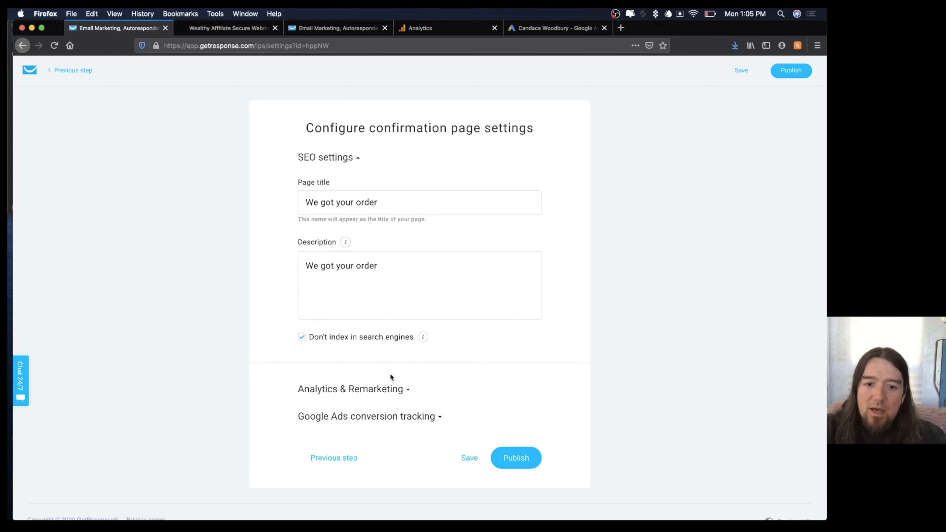
Choose Google Analytics as the tracking platform and publish the confirmation page.
{"action": "left_click", "coordinate": [400, 389]}
{"action": "scroll", "coordinate": [399, 392], "scroll_direction": "down", "scroll_amount": 3}
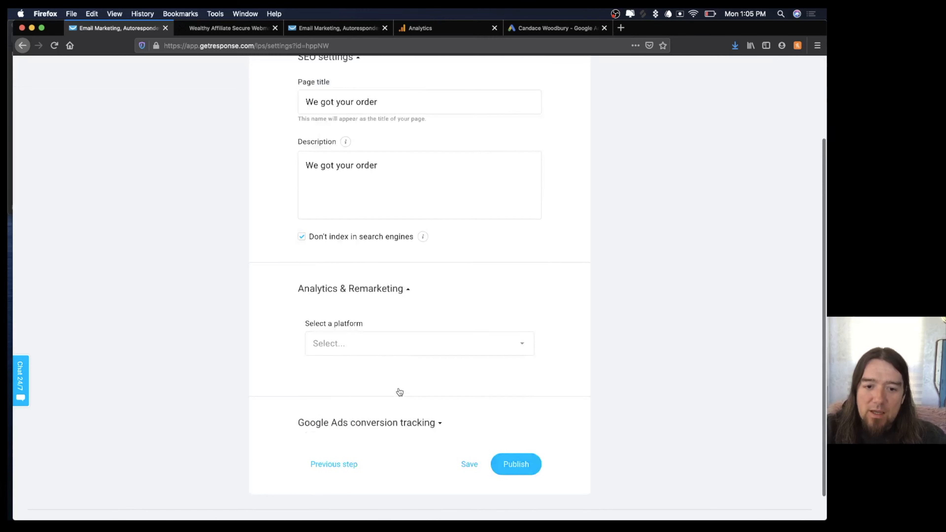
{"action": "left_click", "coordinate": [397, 322]}
{"action": "left_click", "coordinate": [358, 386]}
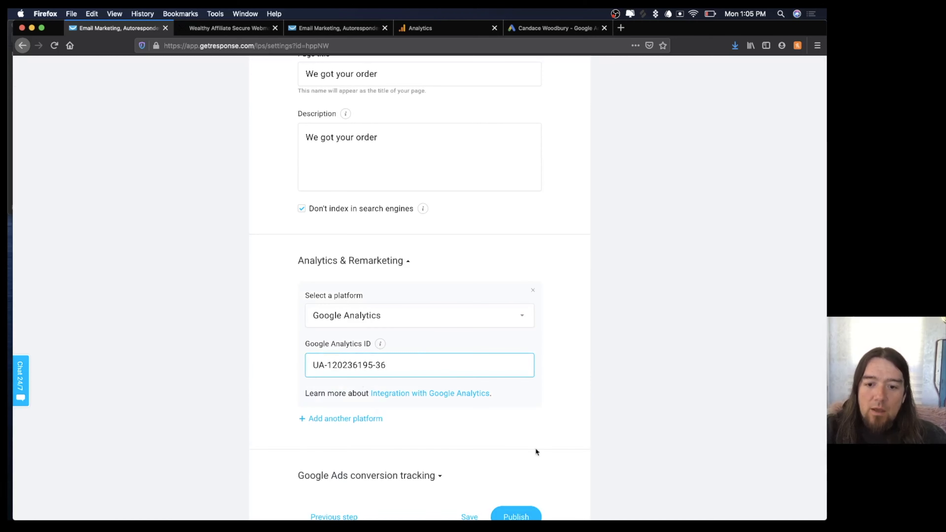
{"action": "left_click", "coordinate": [512, 516]}
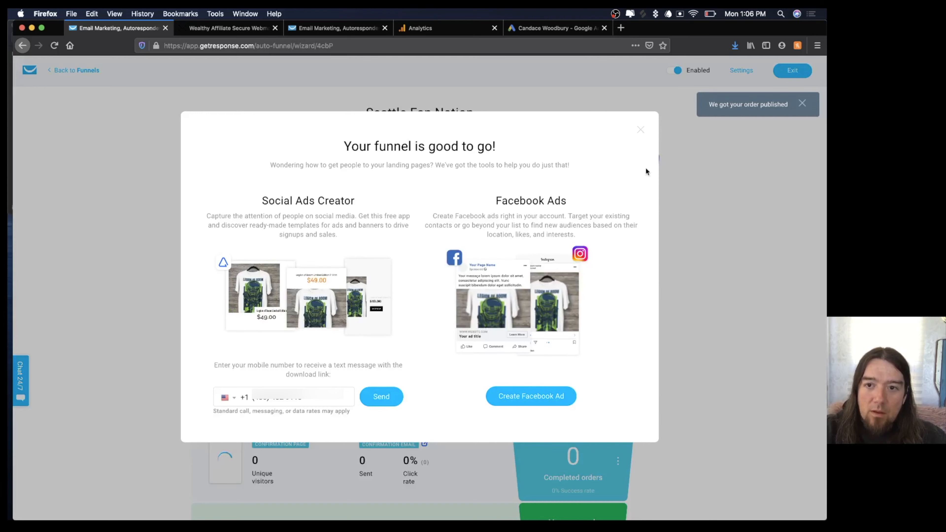
Close the funnel-ready message, open the confirmation page via Edit page, and switch to the subscription settings tab.
{"action": "left_click", "coordinate": [640, 130]}
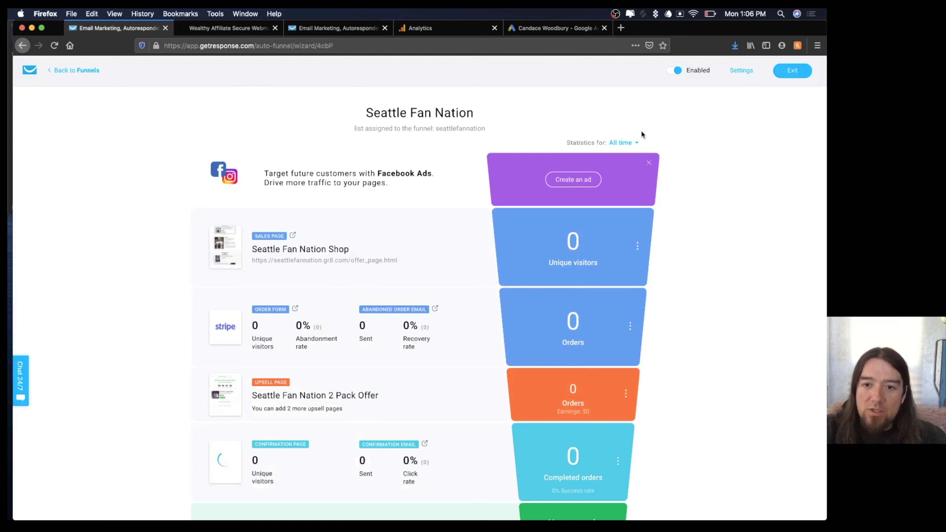
{"action": "scroll", "coordinate": [687, 305], "scroll_direction": "down", "scroll_amount": 3}
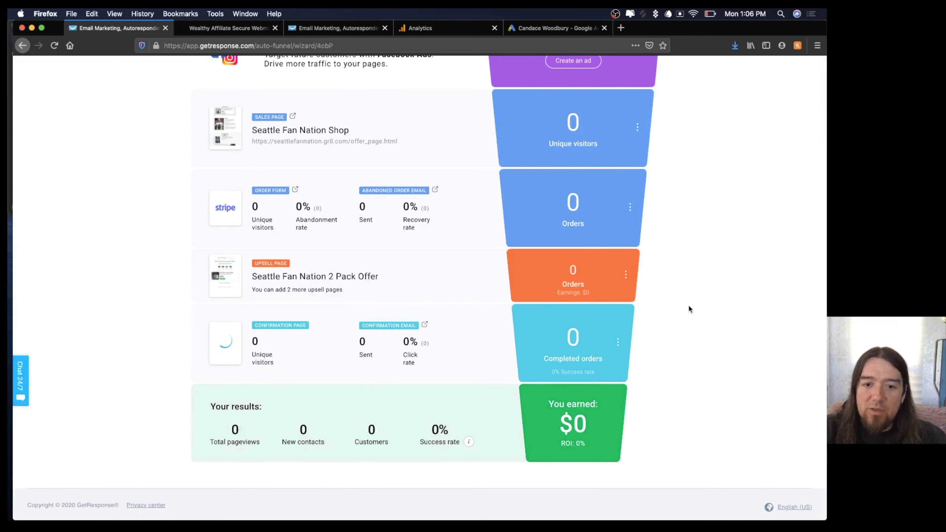
{"action": "left_click", "coordinate": [619, 343]}
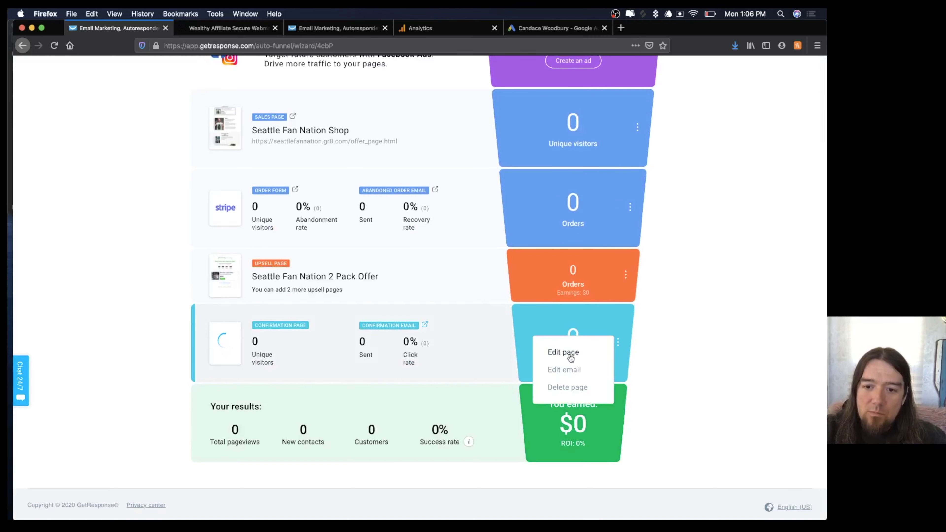
{"action": "scroll", "coordinate": [570, 367], "scroll_direction": "down", "scroll_amount": 1}
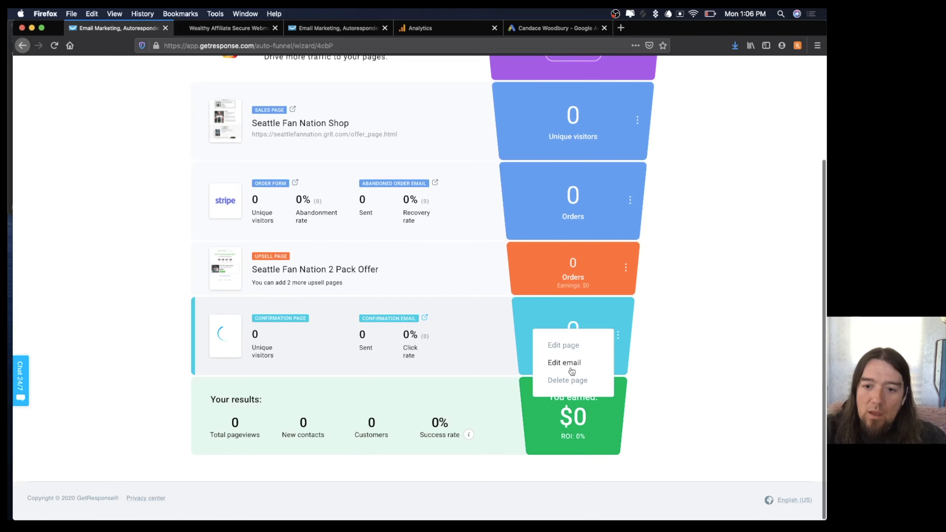
{"action": "left_click", "coordinate": [566, 348]}
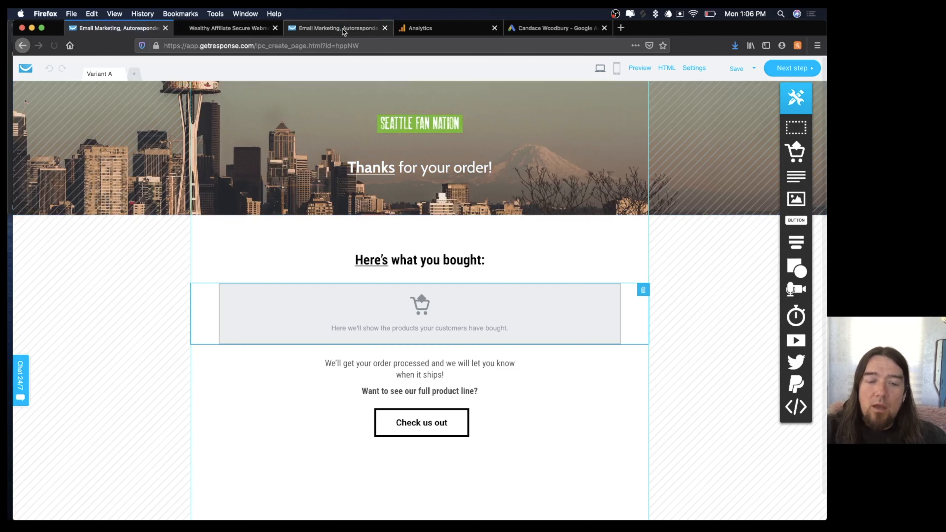
{"action": "left_click", "coordinate": [342, 29]}
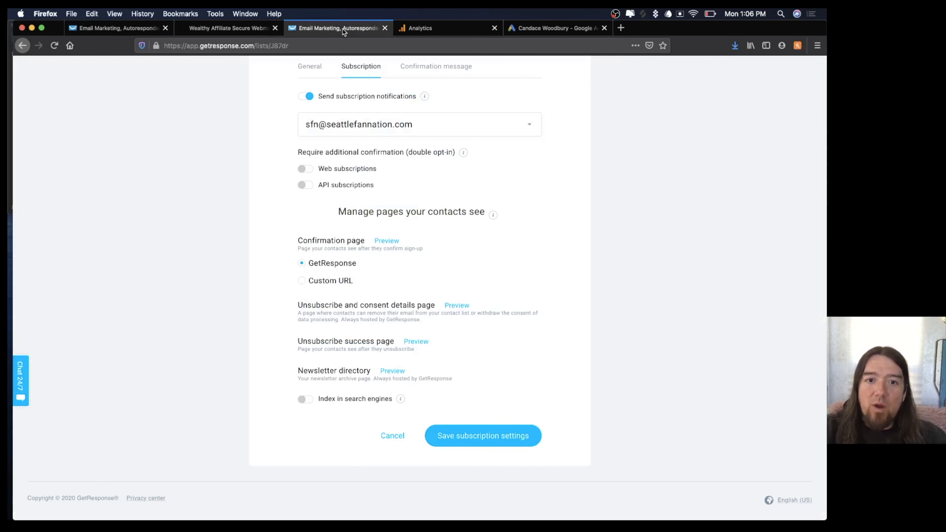
Save the subscription settings, then create list sfnupsell2packbuyer copying settings from seattlefannationshirtbuyer.
{"action": "left_click", "coordinate": [493, 435]}
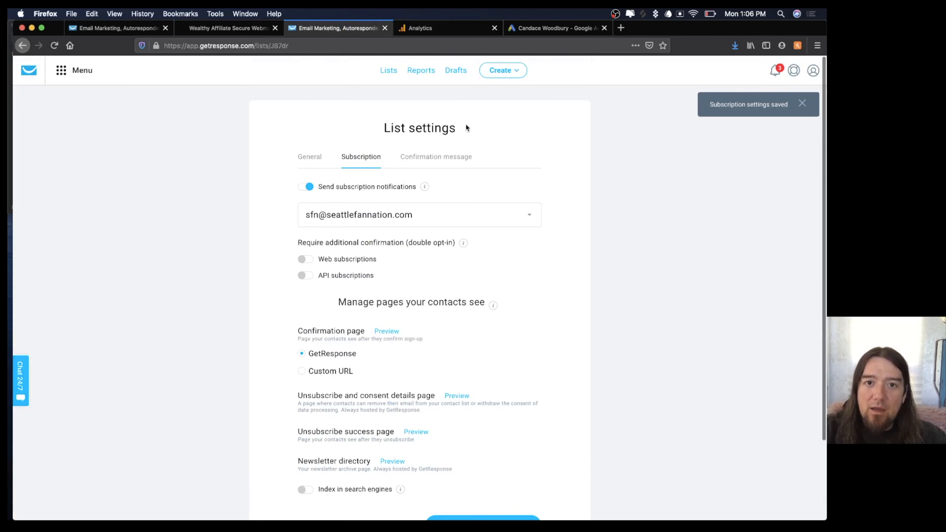
{"action": "left_click", "coordinate": [388, 71]}
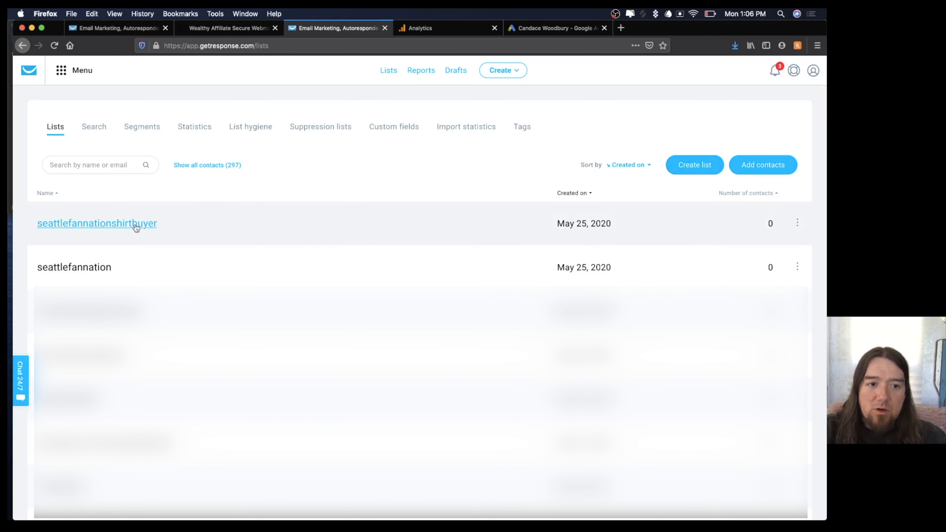
{"action": "left_click", "coordinate": [691, 167]}
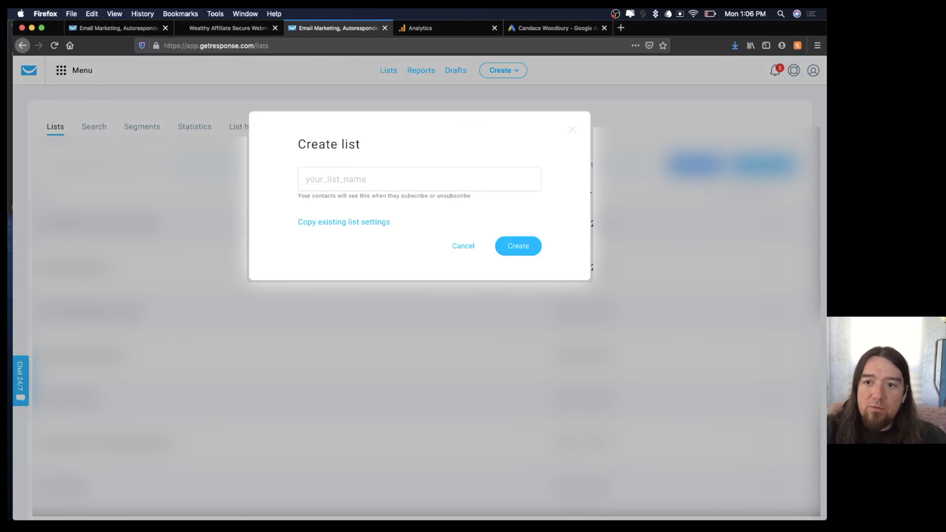
{"action": "left_click", "coordinate": [345, 186]}
{"action": "type", "text": "sfn"}
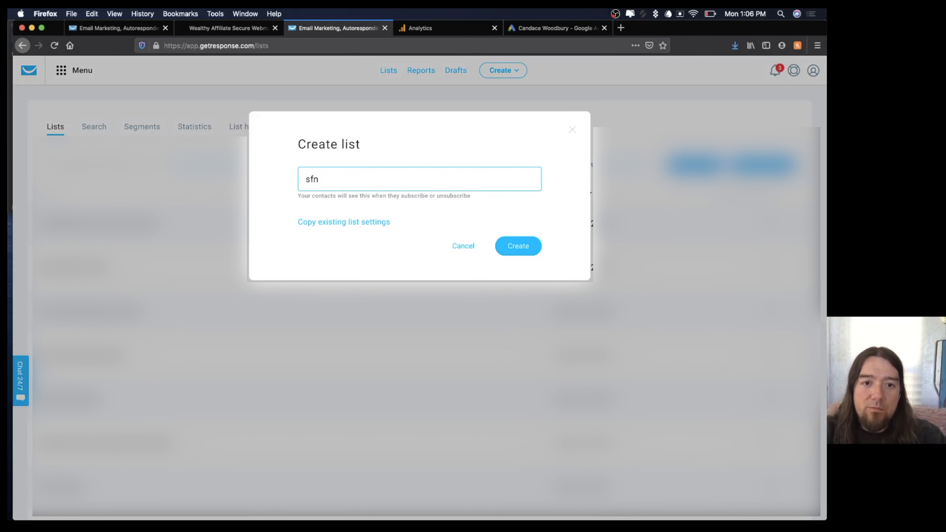
{"action": "type", "text": "upsell2p"}
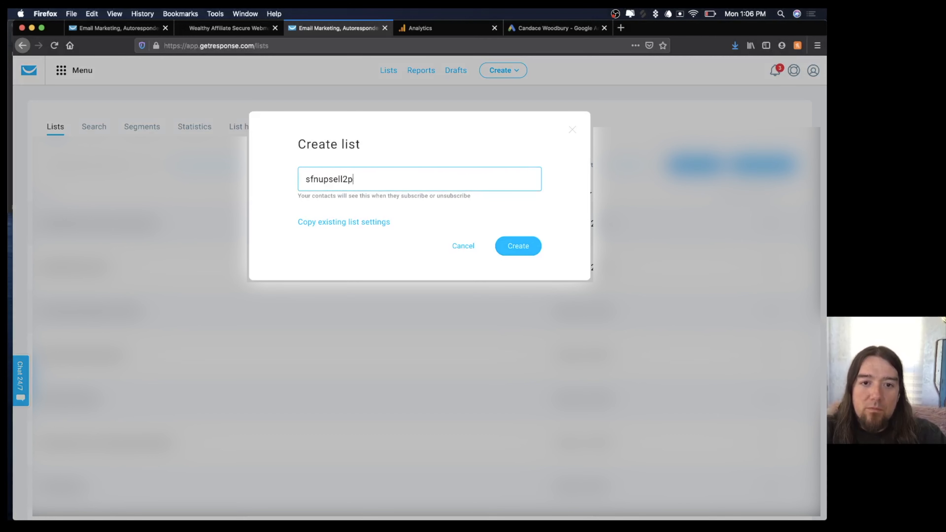
{"action": "type", "text": "ackbuyer"}
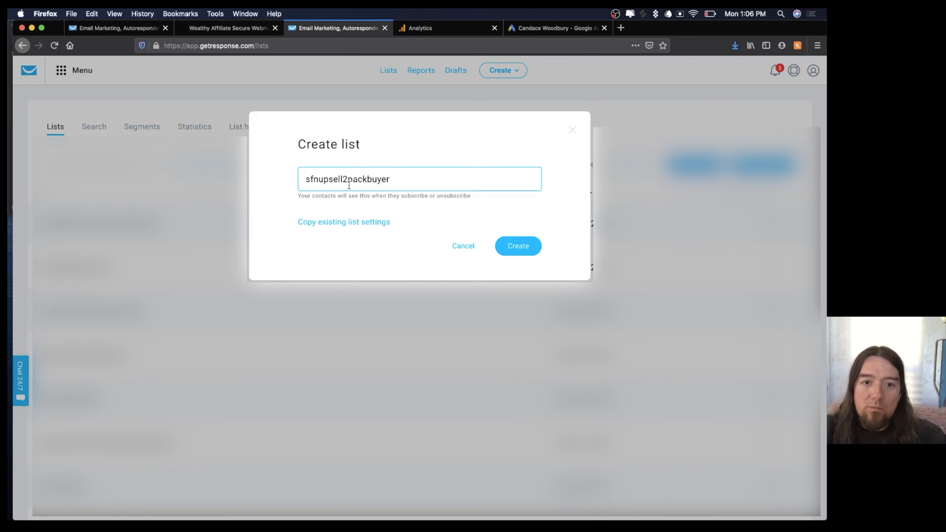
{"action": "left_click", "coordinate": [372, 222]}
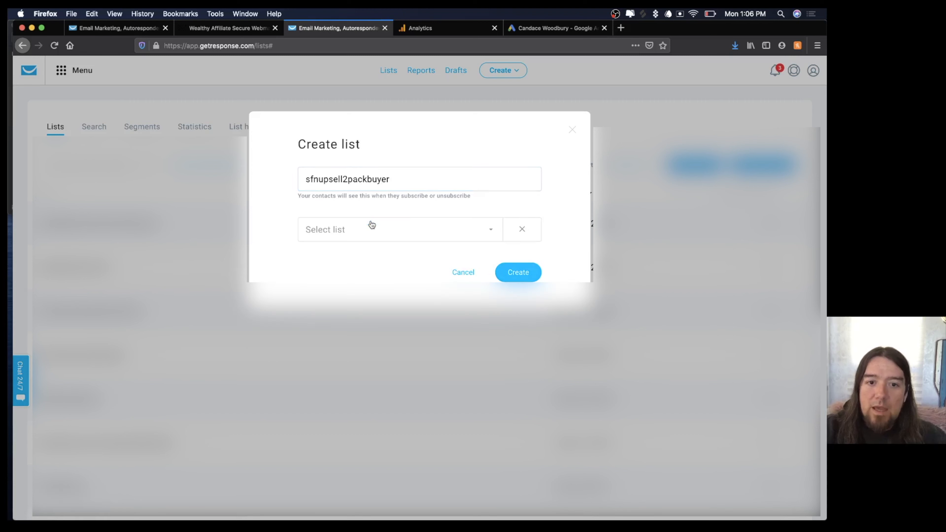
{"action": "left_click", "coordinate": [403, 233]}
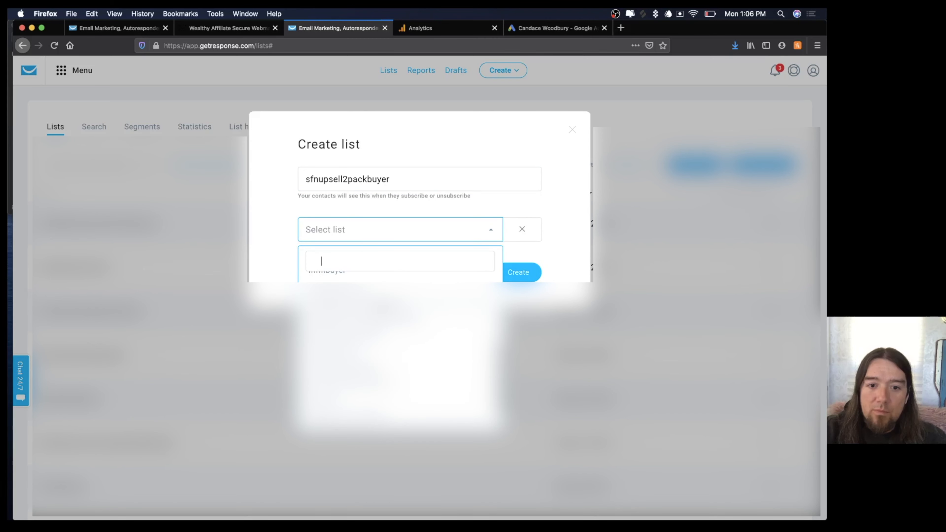
{"action": "left_click", "coordinate": [388, 310]}
{"action": "left_click", "coordinate": [516, 275]}
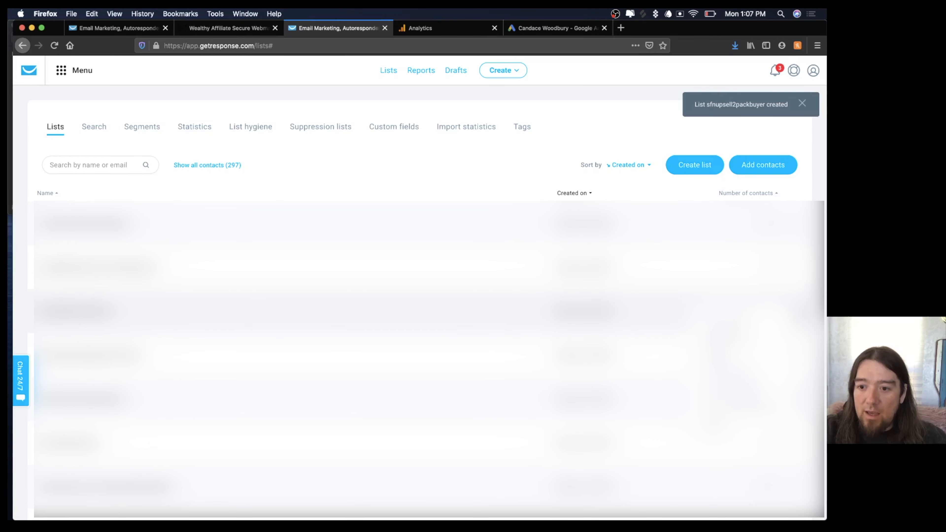
Return to the 'We got your order' page settings and expand the Google Ads conversion tracking fields.
{"action": "left_click", "coordinate": [109, 25]}
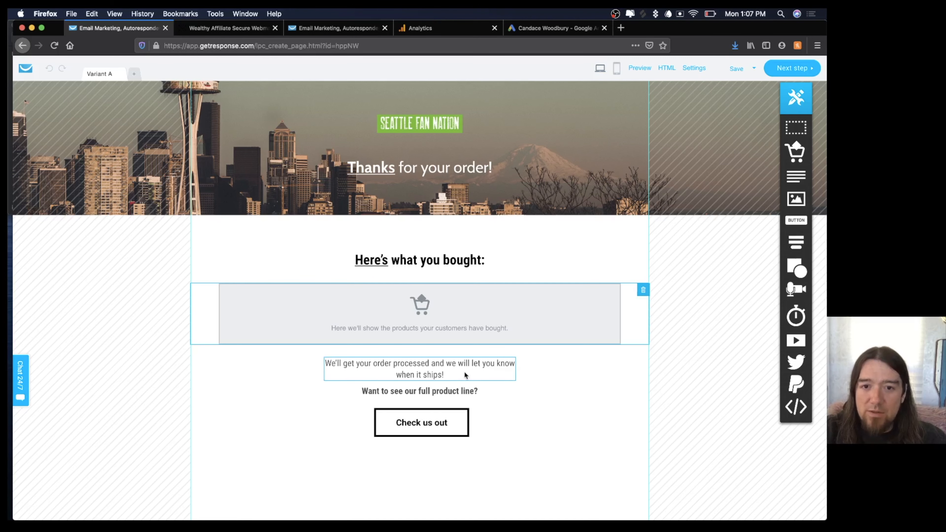
{"action": "left_click", "coordinate": [789, 68]}
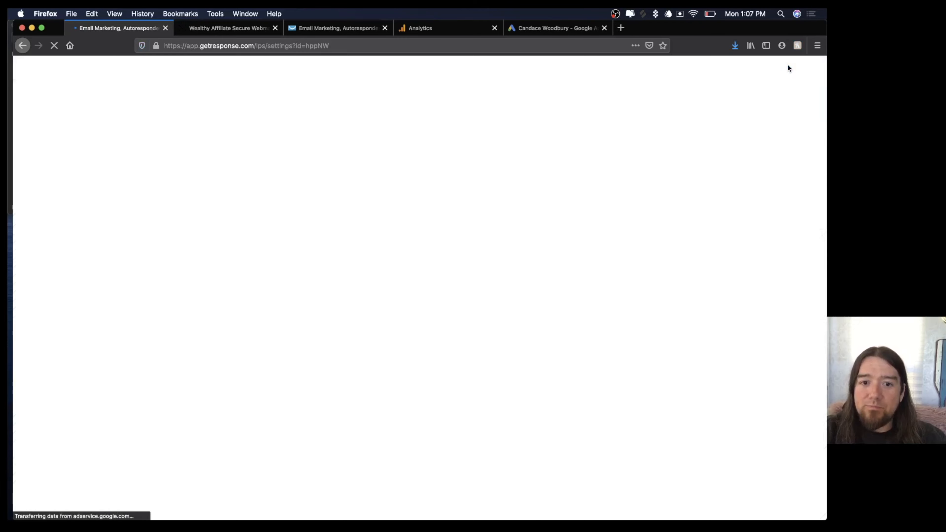
{"action": "scroll", "coordinate": [549, 261], "scroll_direction": "down", "scroll_amount": 5}
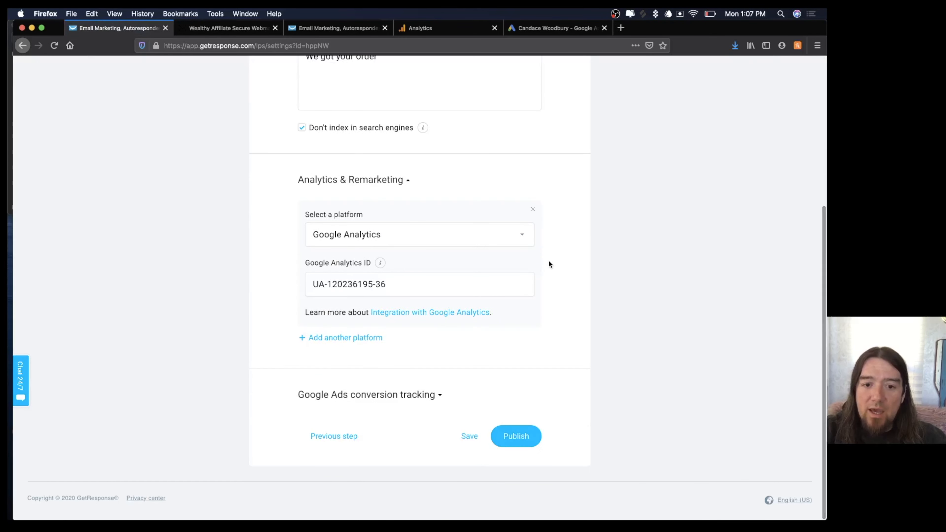
{"action": "scroll", "coordinate": [548, 263], "scroll_direction": "up", "scroll_amount": 2}
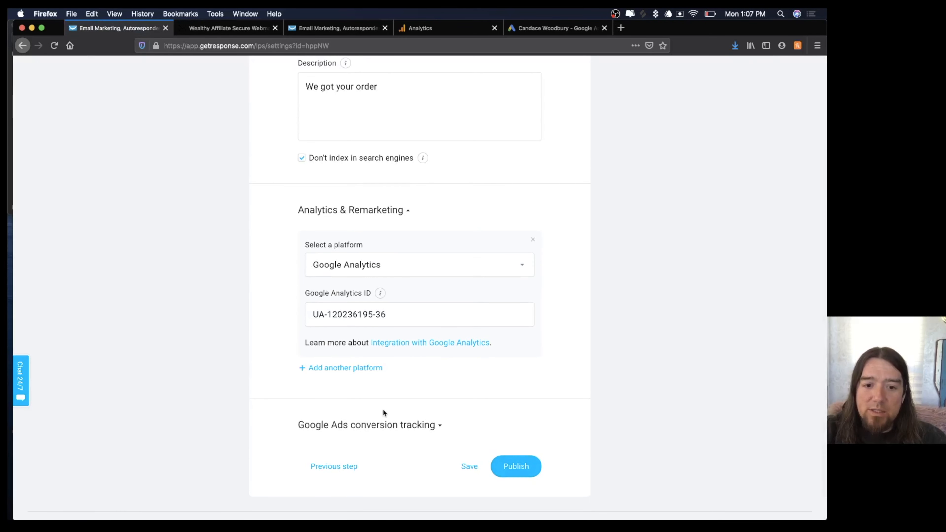
{"action": "scroll", "coordinate": [380, 411], "scroll_direction": "down", "scroll_amount": 2}
{"action": "left_click", "coordinate": [437, 397]}
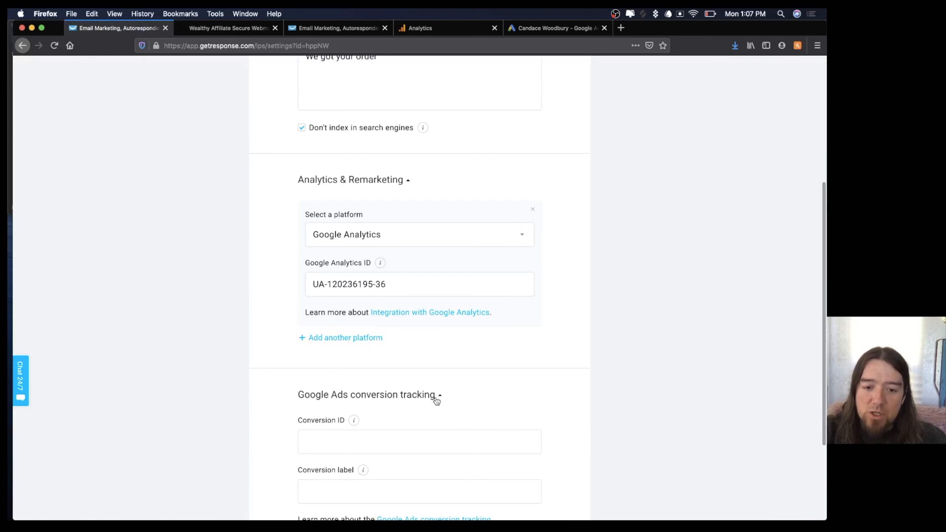
{"action": "scroll", "coordinate": [434, 397], "scroll_direction": "down", "scroll_amount": 4}
{"action": "left_click", "coordinate": [350, 319]}
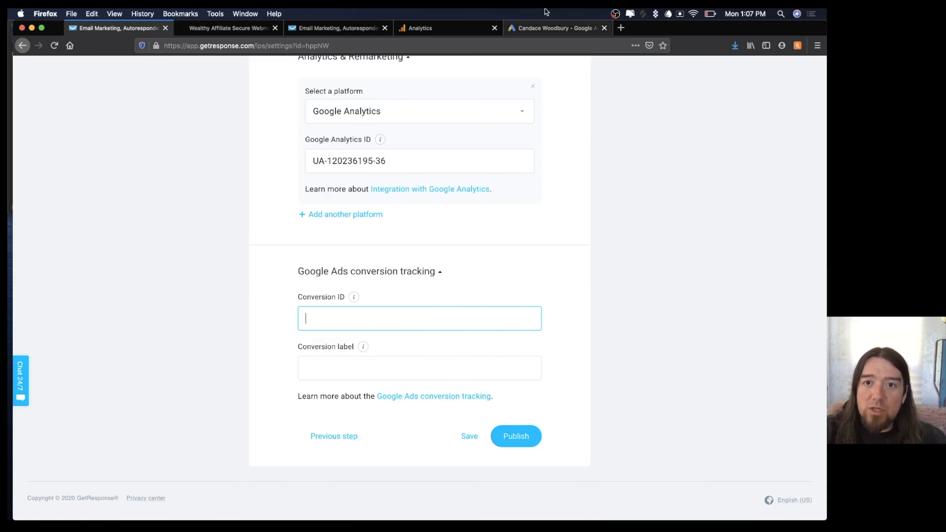
Finish the earlier Google Ads conversion's tag setup and return to the conversions list.
{"action": "left_click", "coordinate": [558, 27]}
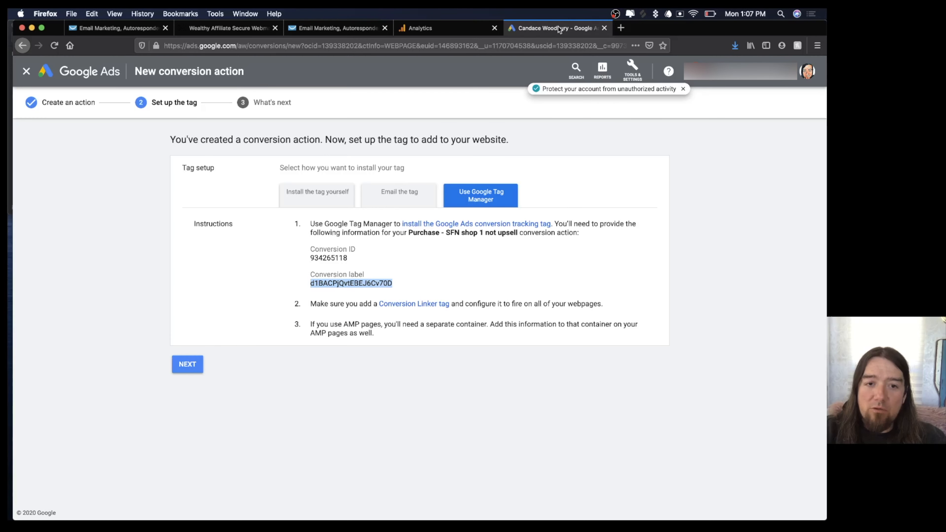
{"action": "left_click", "coordinate": [186, 364]}
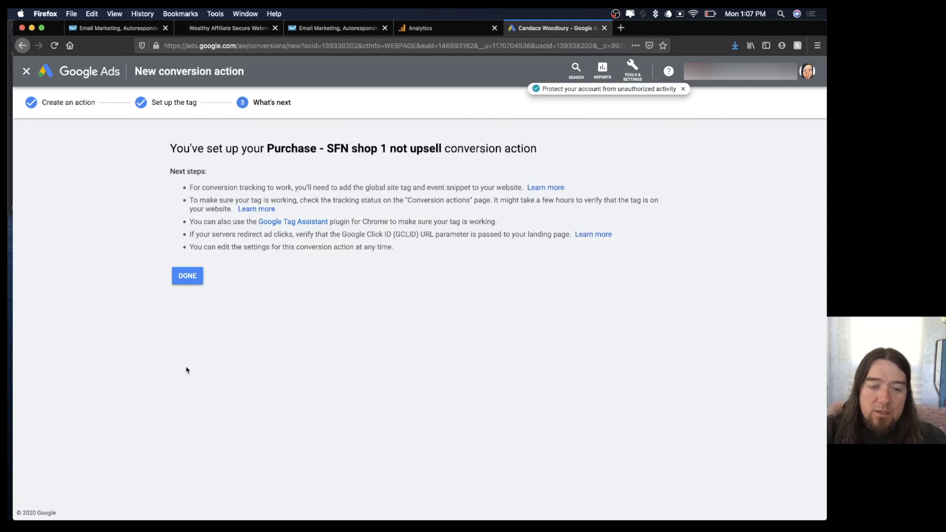
{"action": "left_click", "coordinate": [188, 274]}
Create a website conversion in the Purchase category named 'Purchase - shirt 2 pack sfn upsell buyer'.
{"action": "left_click", "coordinate": [111, 124]}
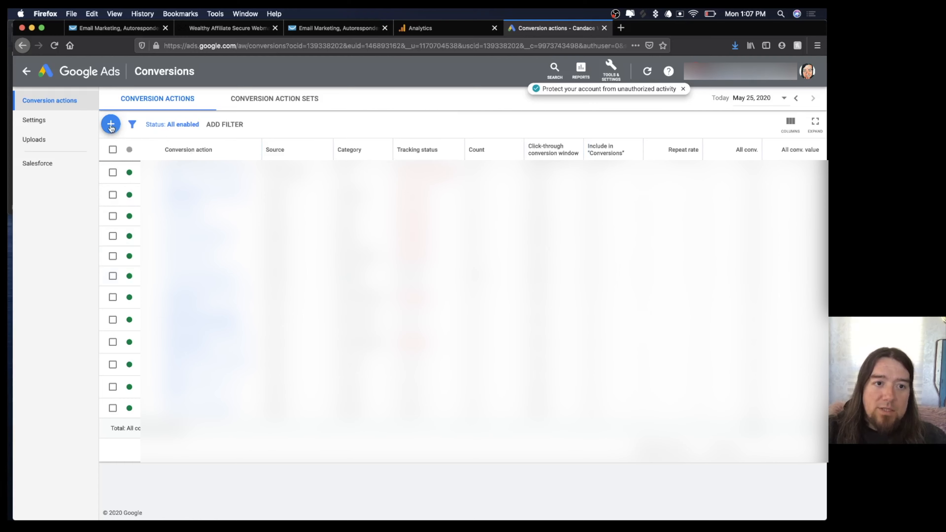
{"action": "left_click", "coordinate": [233, 221]}
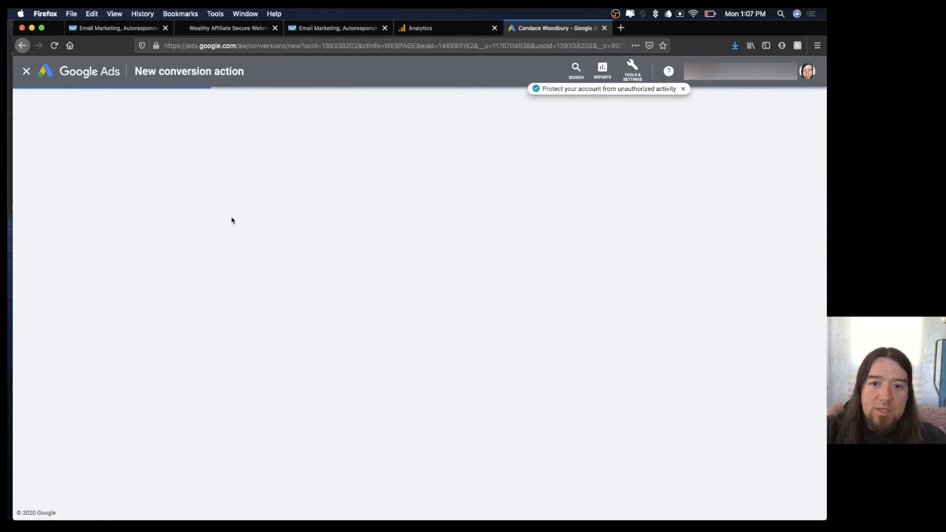
{"action": "left_click", "coordinate": [315, 216]}
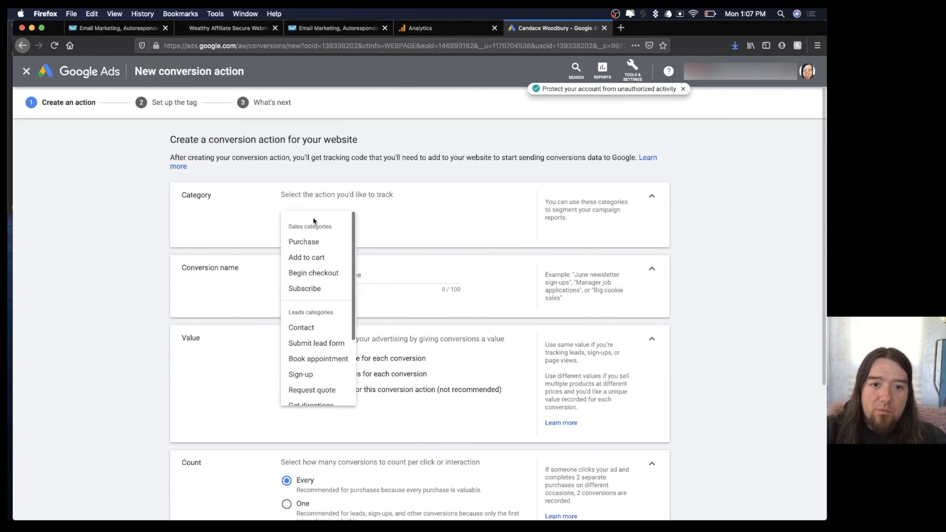
{"action": "left_click", "coordinate": [306, 241]}
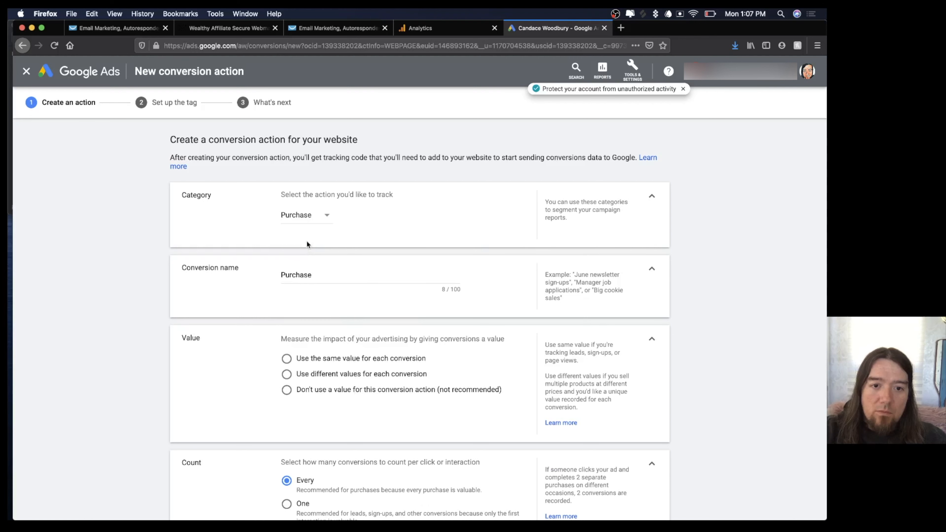
{"action": "left_click", "coordinate": [322, 275]}
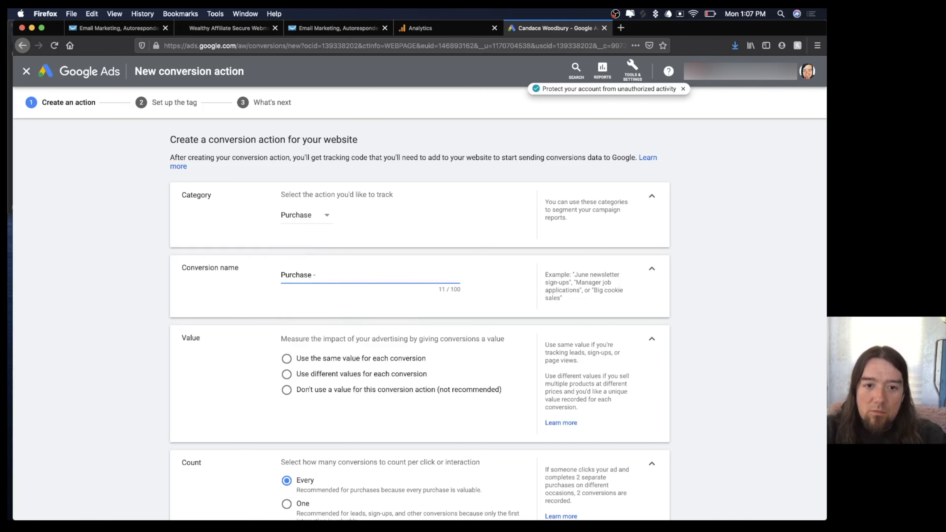
{"action": "type", "text": "- shirt "}
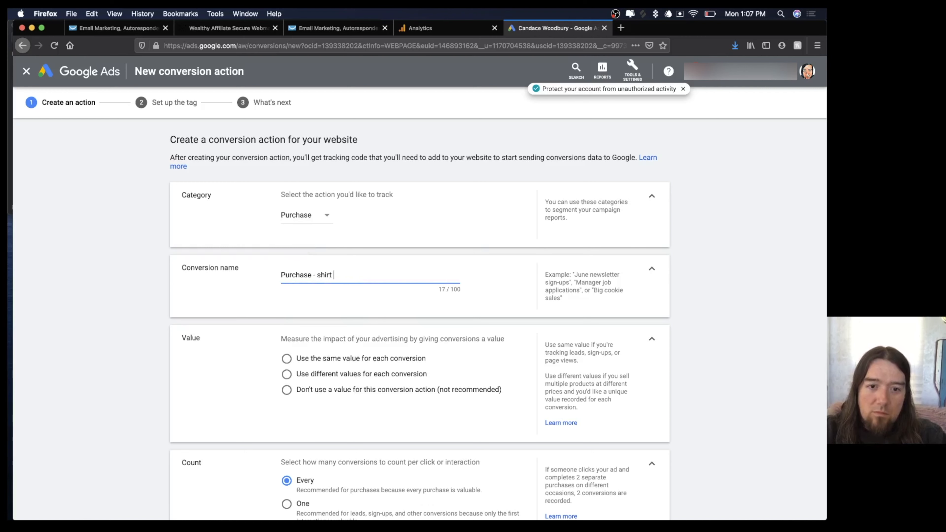
{"action": "type", "text": "buy2 pack"}
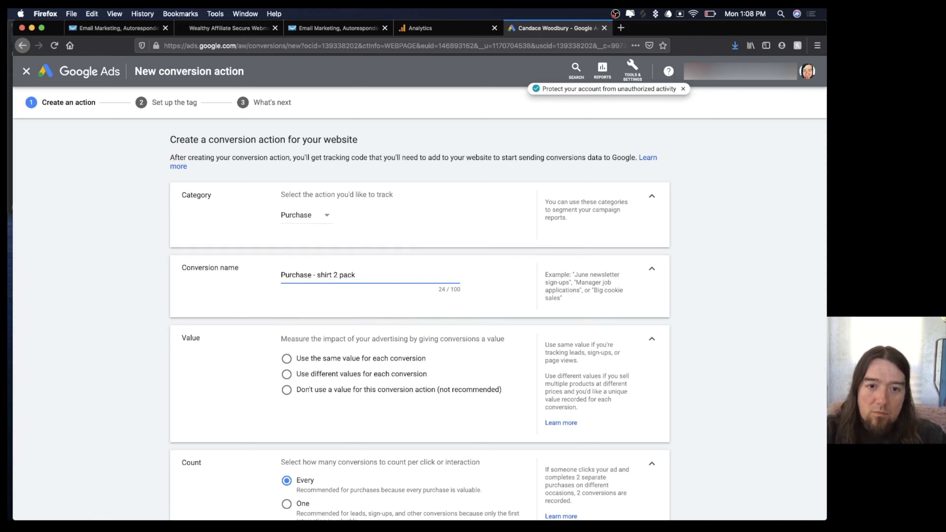
{"action": "type", "text": "l buyer"}
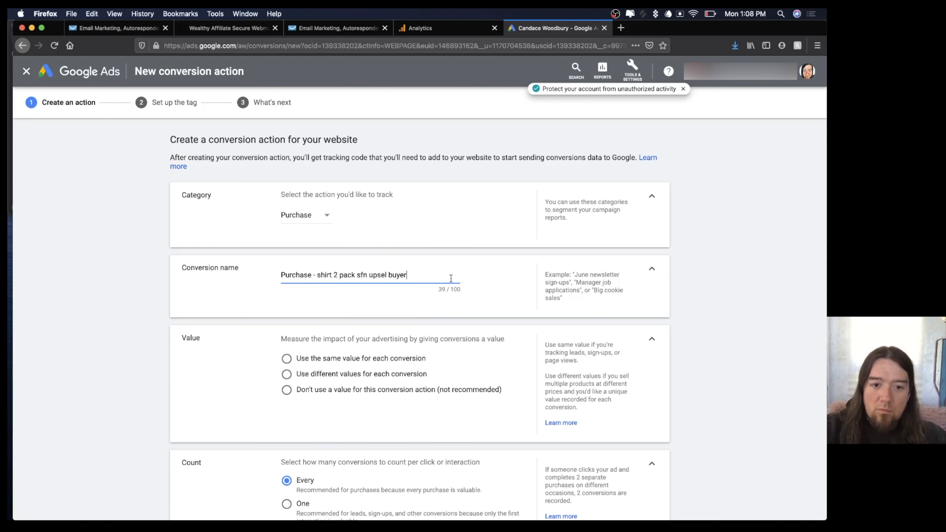
Give every conversion the same fixed value of 30 USD.
{"action": "scroll", "coordinate": [451, 282], "scroll_direction": "down", "scroll_amount": 1}
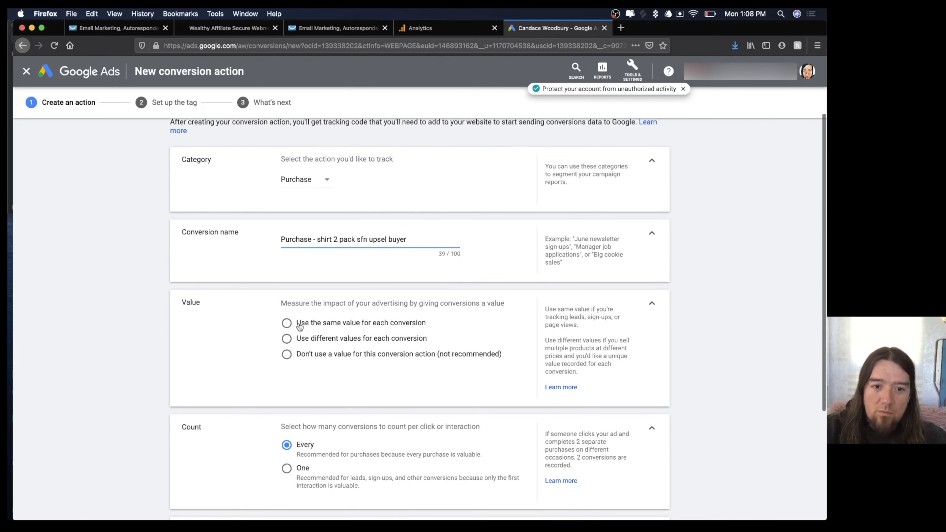
{"action": "left_click", "coordinate": [286, 324]}
{"action": "scroll", "coordinate": [336, 309], "scroll_direction": "down", "scroll_amount": 2}
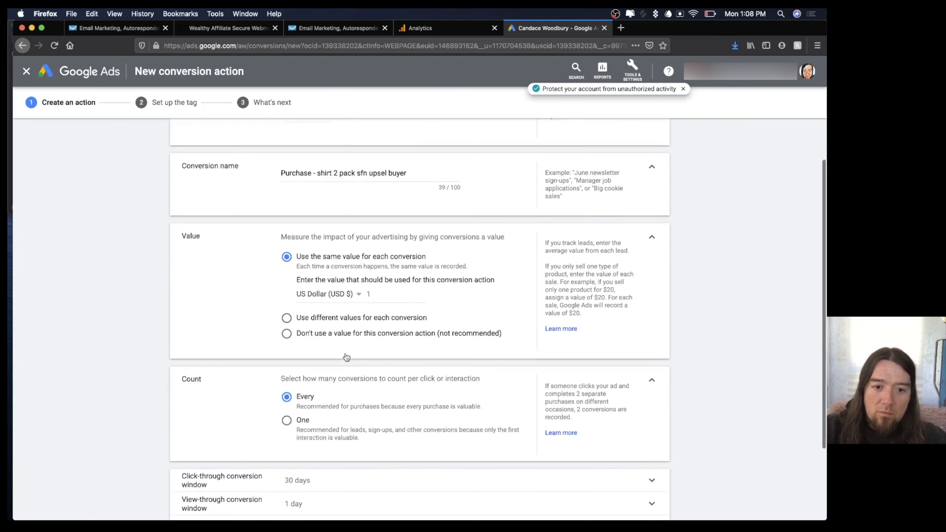
{"action": "double_click", "coordinate": [378, 285]}
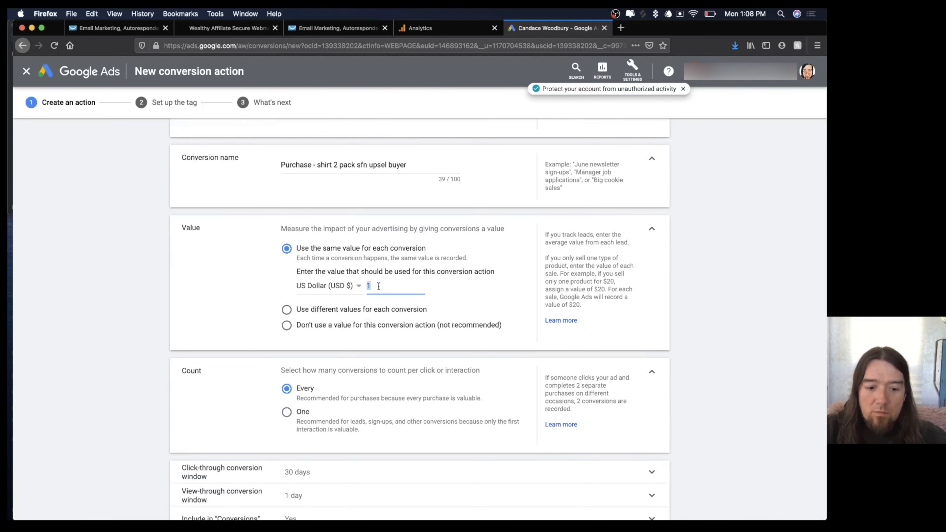
{"action": "type", "text": "30"}
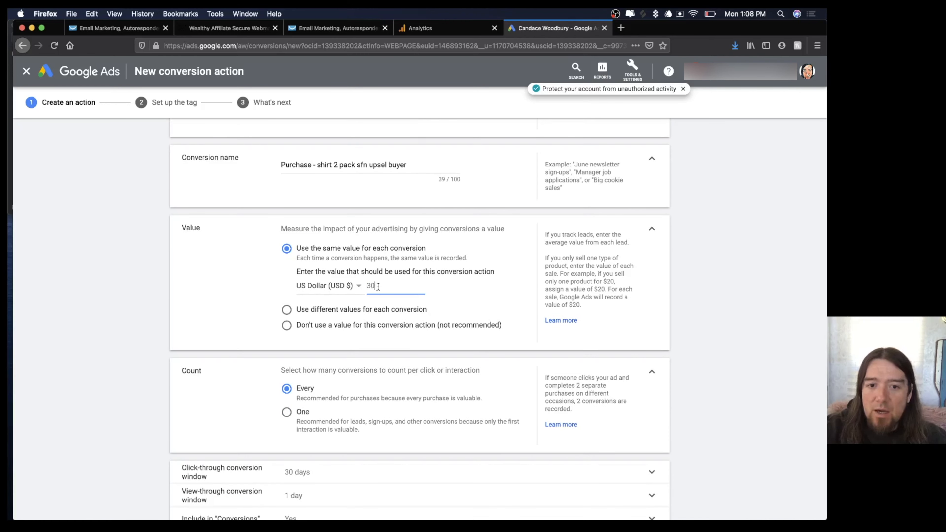
{"action": "left_click", "coordinate": [239, 288]}
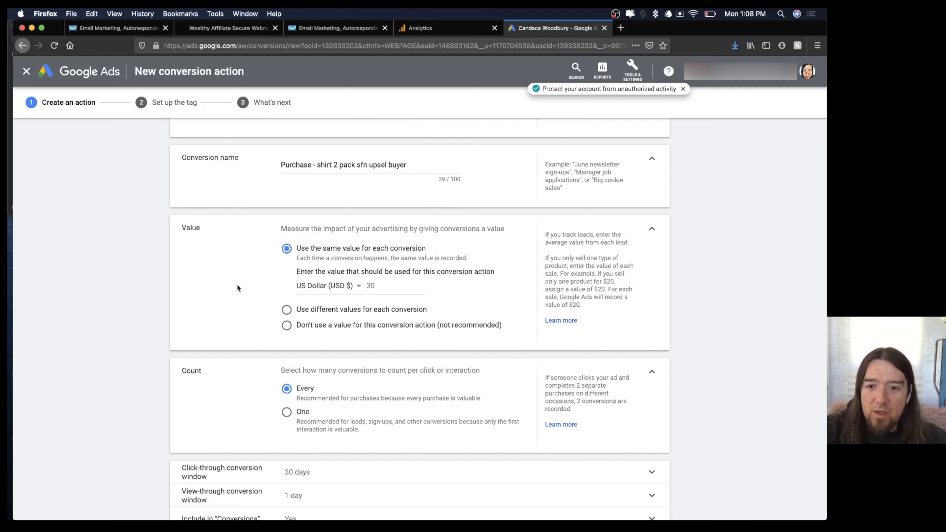
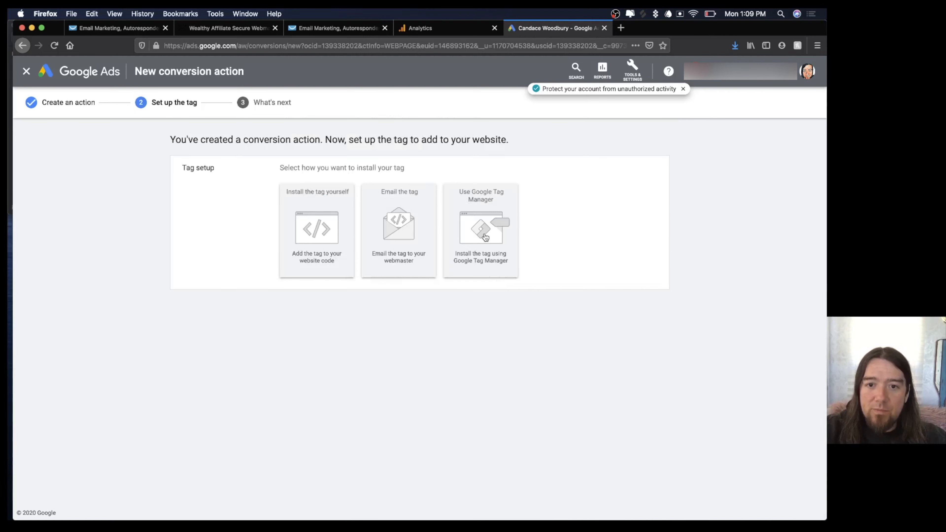
Show the upsell conversion's Google Tag Manager setup with its Conversion ID and label.
{"action": "left_click", "coordinate": [486, 239]}
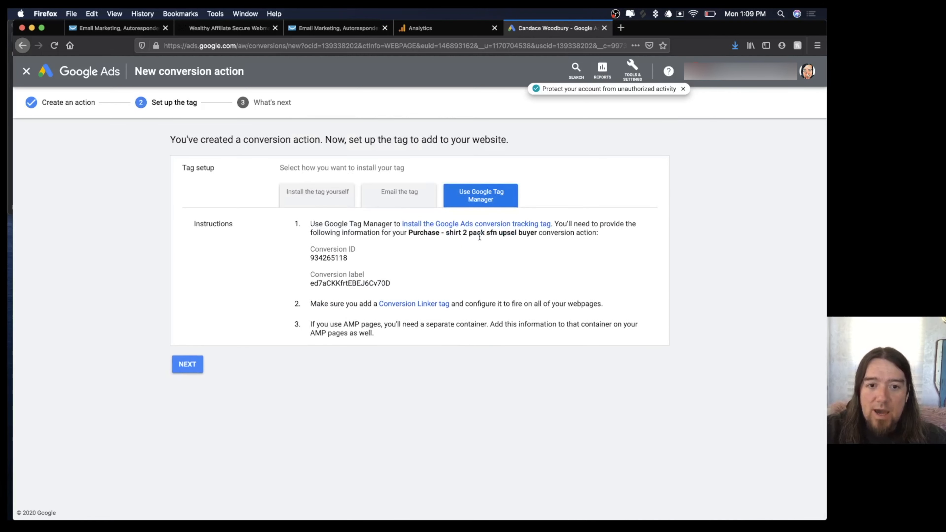
Copy the Google Ads Conversion ID into the confirmation page's conversion tracking field.
{"action": "double_click", "coordinate": [335, 258]}
{"action": "key", "text": "super+c"}
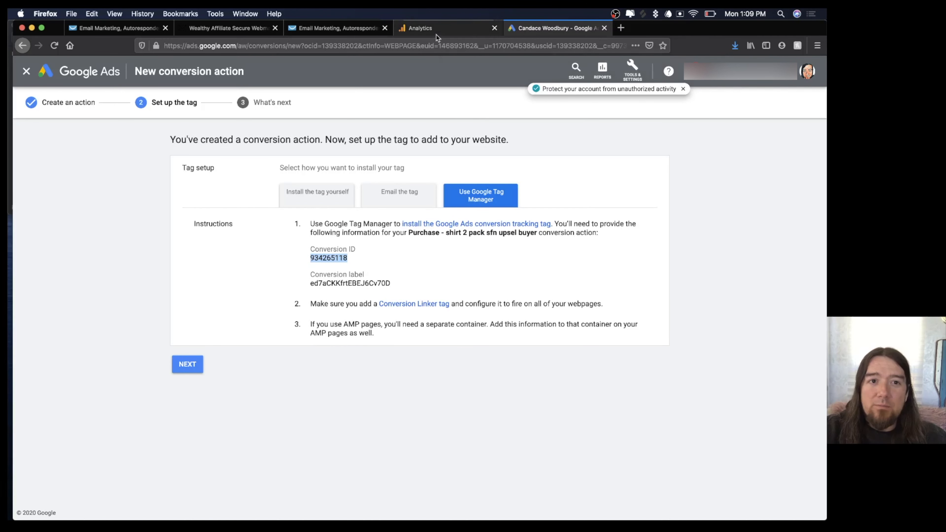
{"action": "left_click", "coordinate": [146, 32]}
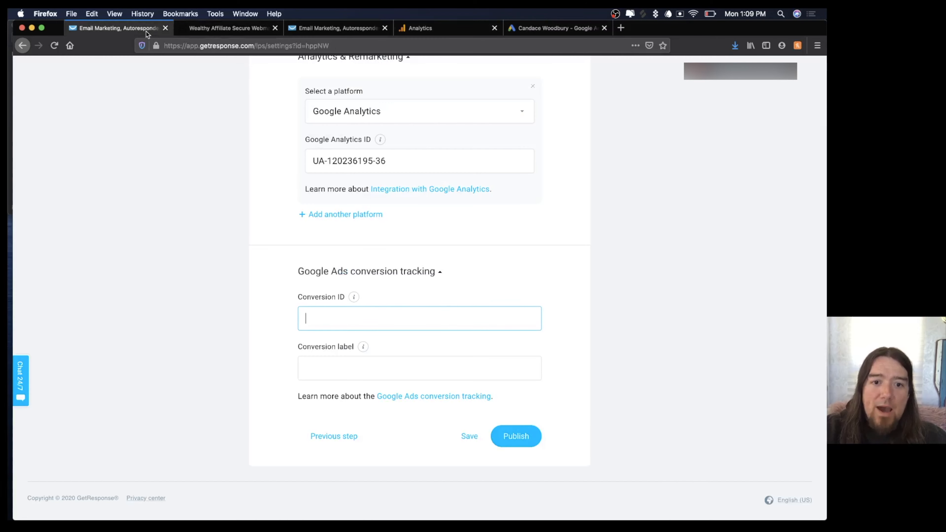
{"action": "key", "text": "super+v"}
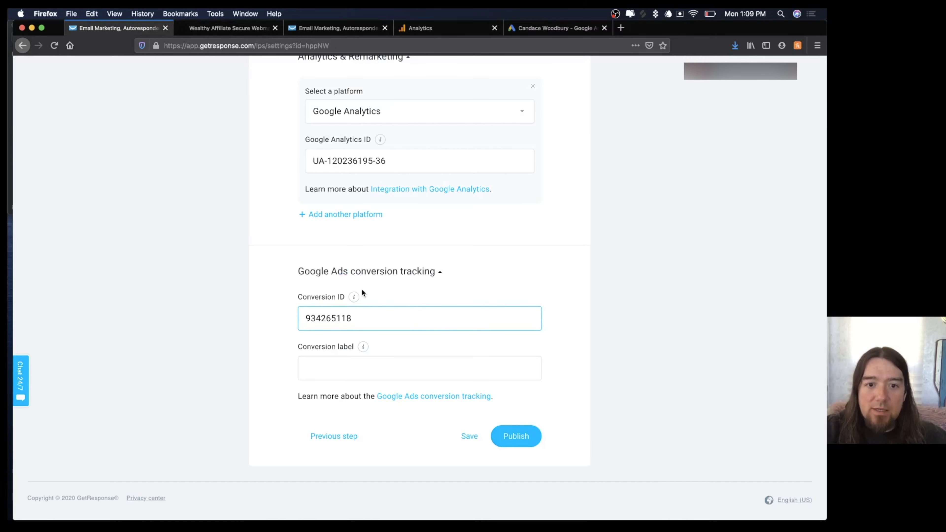
{"action": "left_click", "coordinate": [425, 373]}
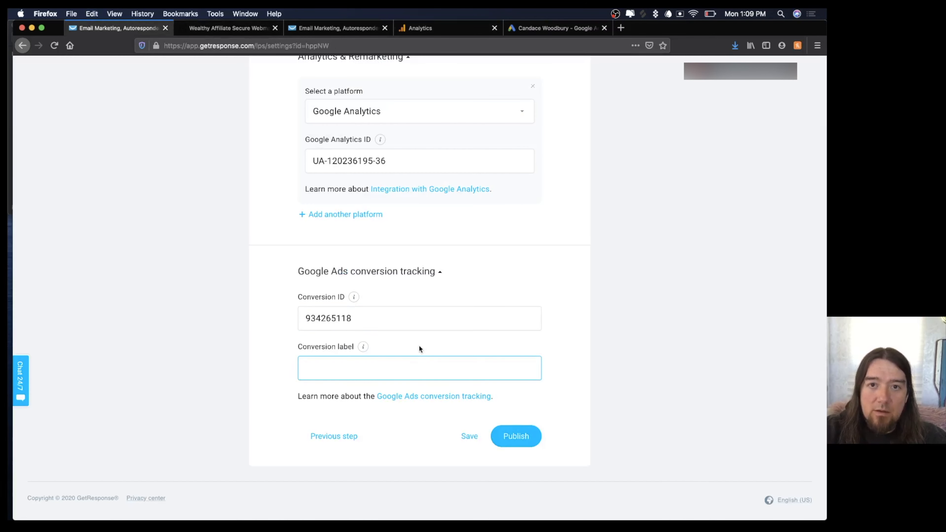
{"action": "scroll", "coordinate": [552, 278], "scroll_direction": "up", "scroll_amount": 10}
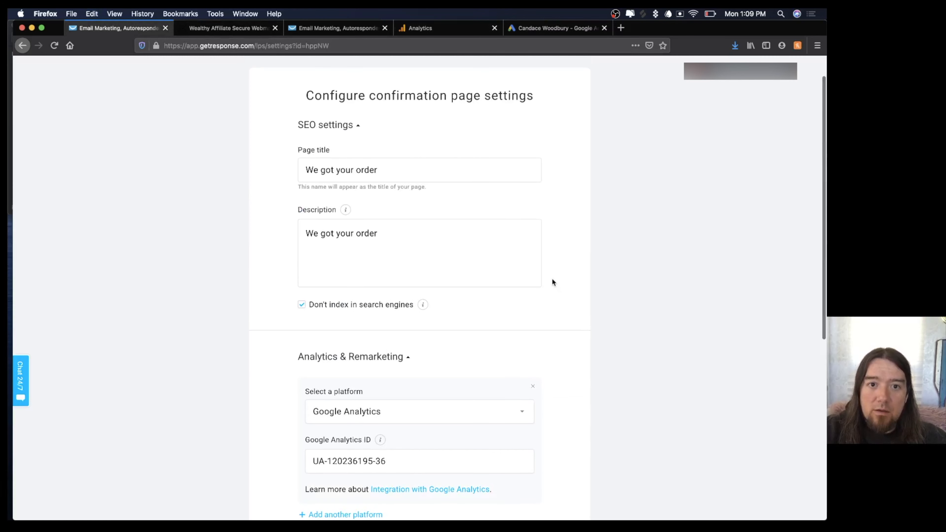
{"action": "scroll", "coordinate": [552, 282], "scroll_direction": "down", "scroll_amount": 8}
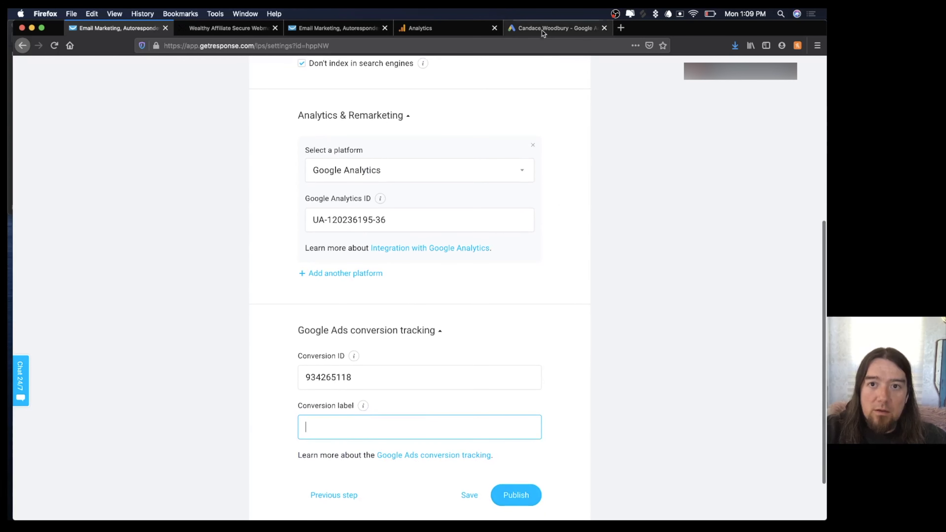
Paste the conversion label into its GetResponse field and publish the confirmation page.
{"action": "left_click", "coordinate": [533, 31]}
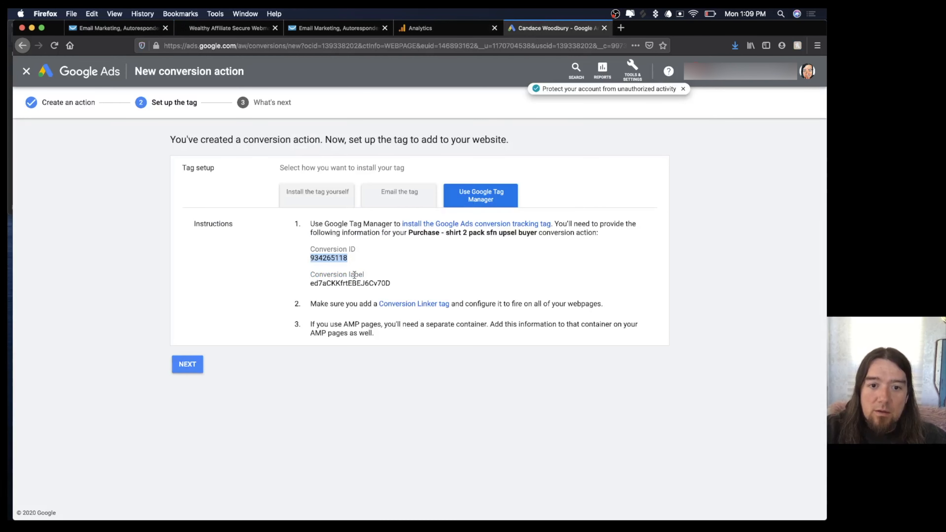
{"action": "double_click", "coordinate": [350, 283]}
{"action": "key", "text": "super+c"}
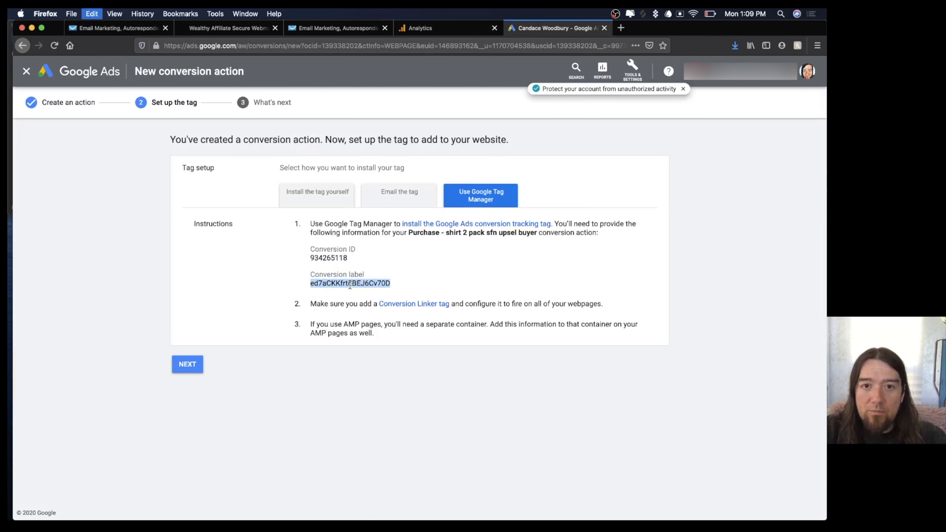
{"action": "left_click", "coordinate": [129, 28]}
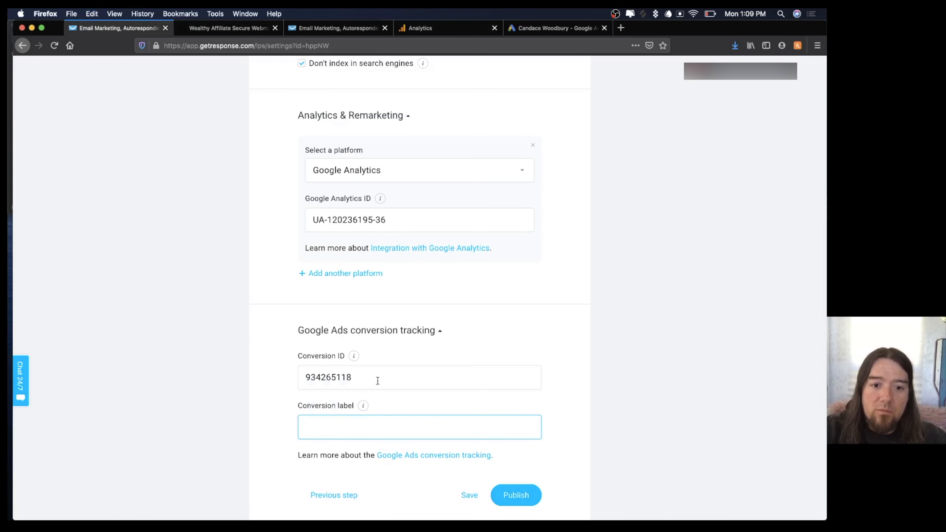
{"action": "key", "text": "super+v"}
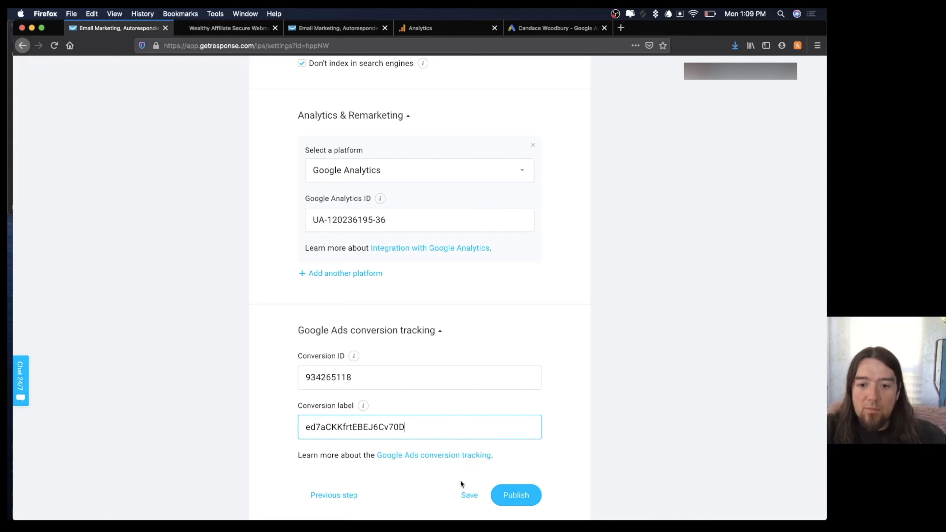
{"action": "left_click", "coordinate": [511, 498]}
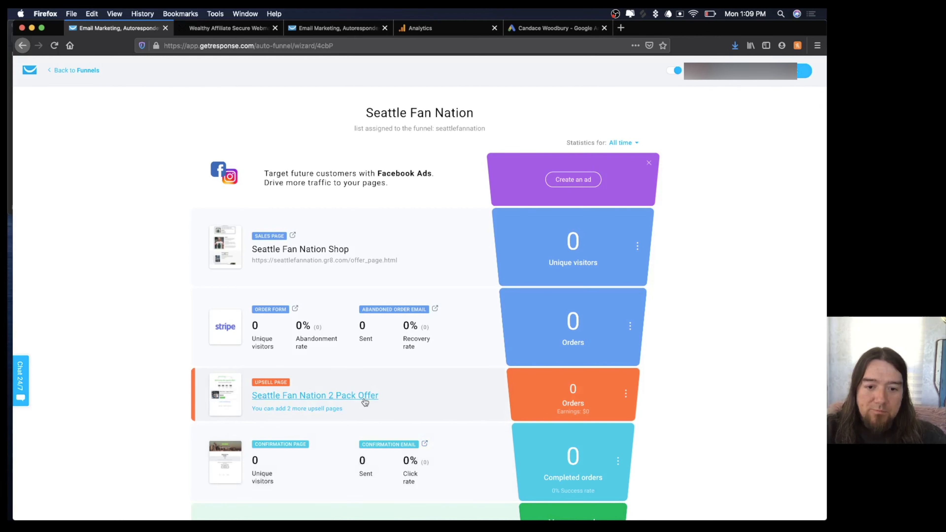
{"action": "scroll", "coordinate": [400, 390], "scroll_direction": "down", "scroll_amount": 3}
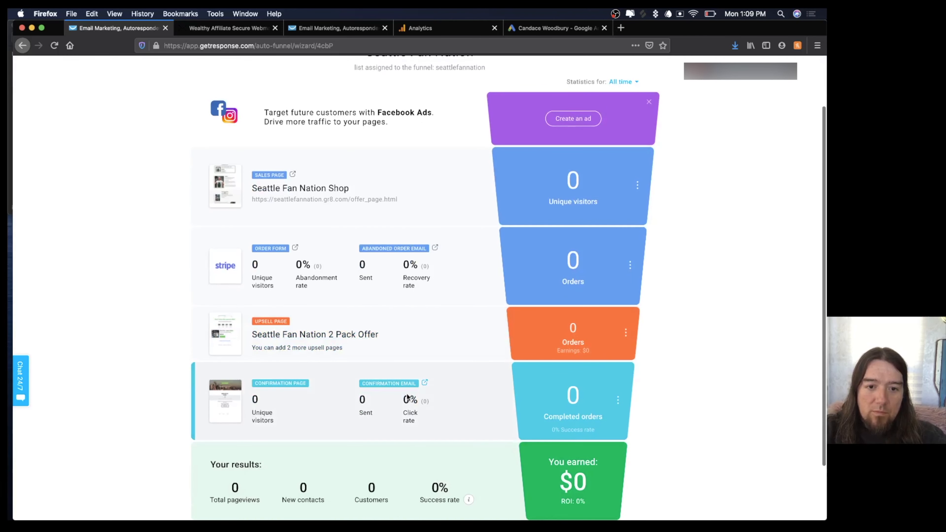
{"action": "left_click", "coordinate": [626, 333]}
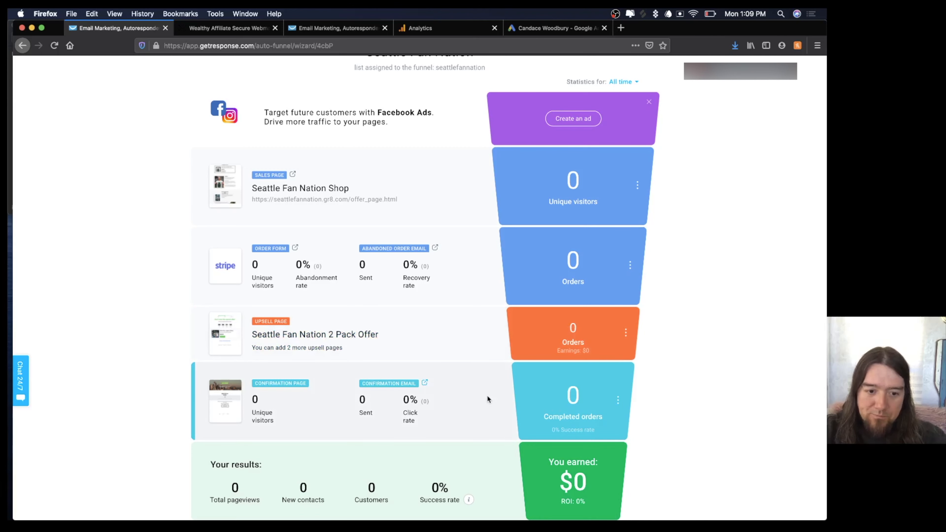
Finish creating the shirt 2-pack upsell conversion action in Google Ads.
{"action": "left_click", "coordinate": [536, 29]}
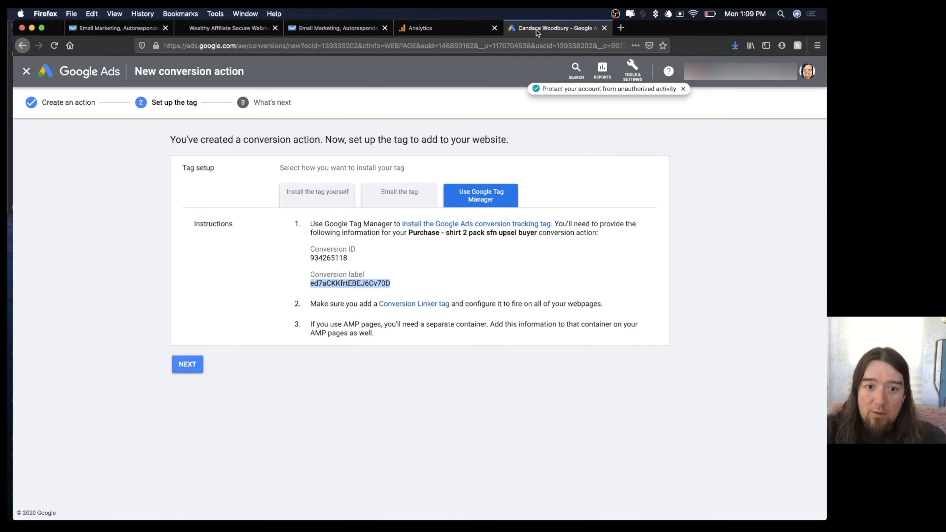
{"action": "left_click", "coordinate": [186, 365]}
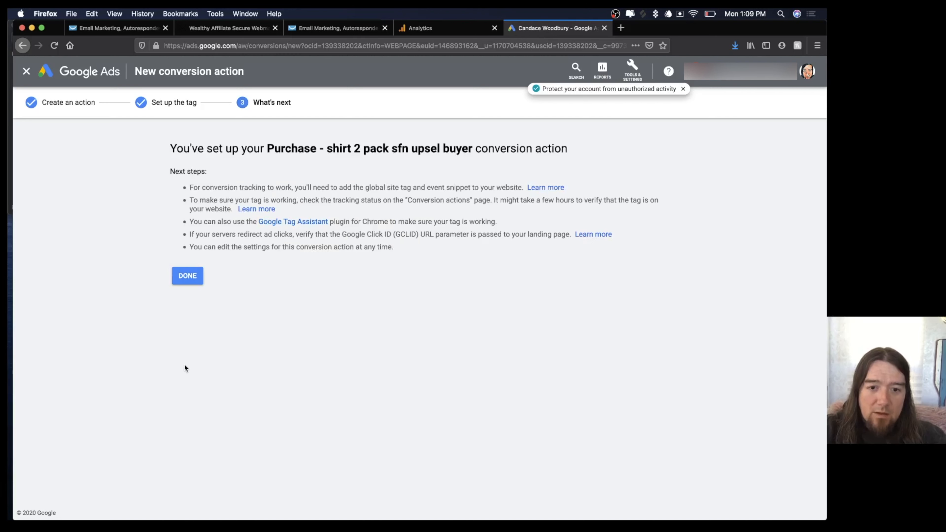
{"action": "left_click", "coordinate": [188, 275]}
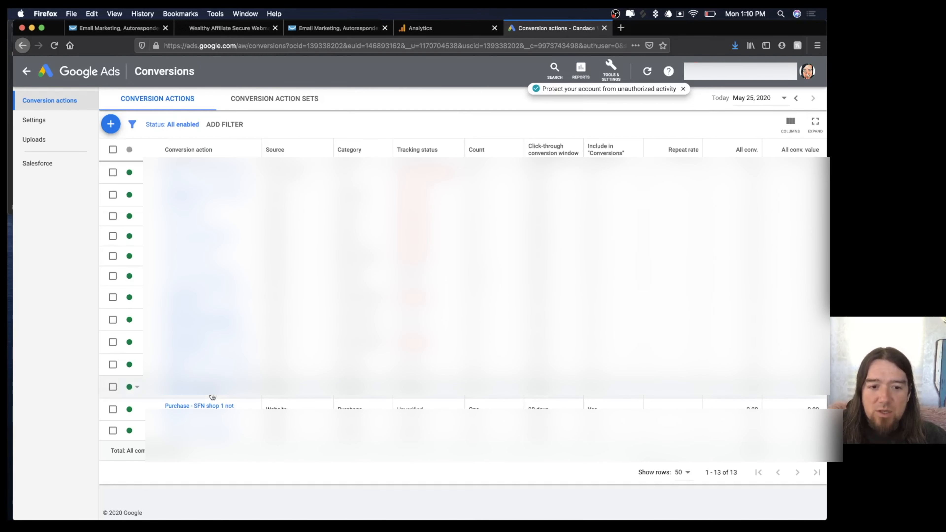
Review the Google Tag Manager tag details of 'Purchase - SFN shop 1 not upsell', then return to the funnel.
{"action": "left_click", "coordinate": [228, 406]}
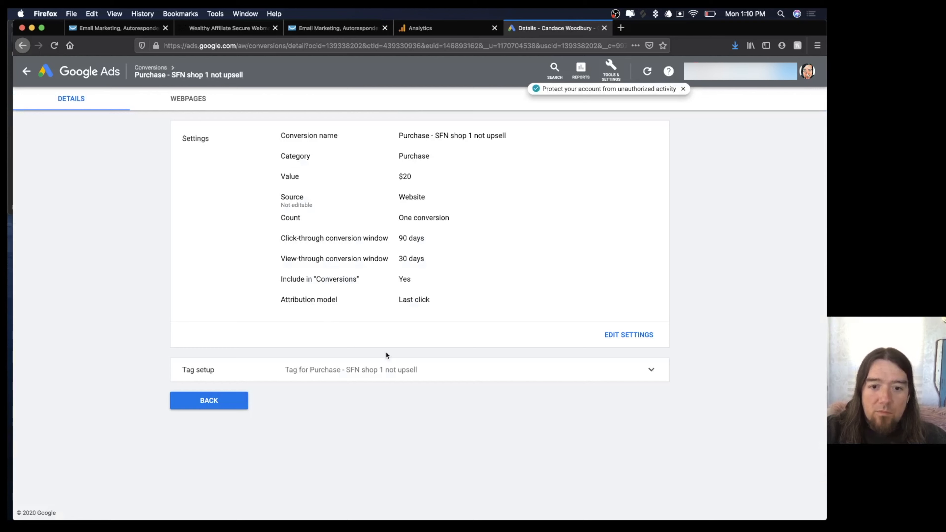
{"action": "left_click", "coordinate": [534, 374]}
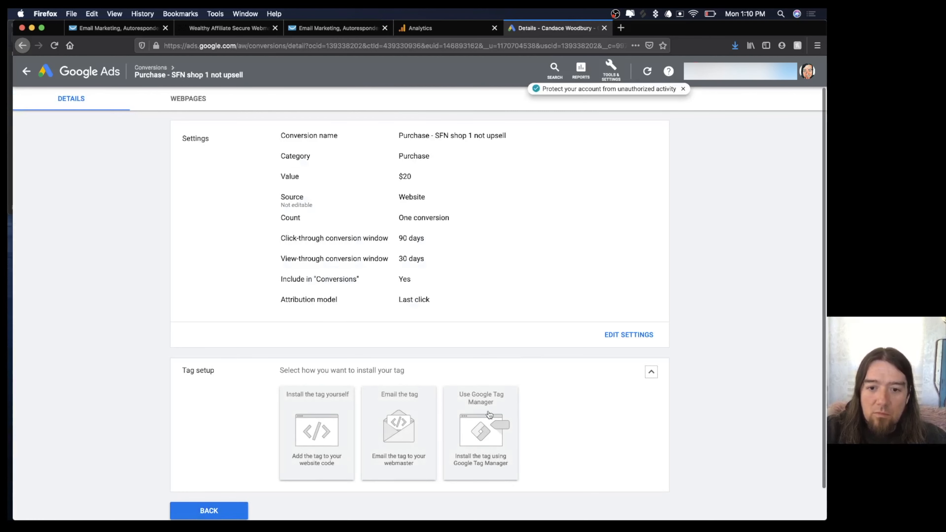
{"action": "left_click", "coordinate": [477, 431]}
{"action": "scroll", "coordinate": [470, 338], "scroll_direction": "down", "scroll_amount": 5}
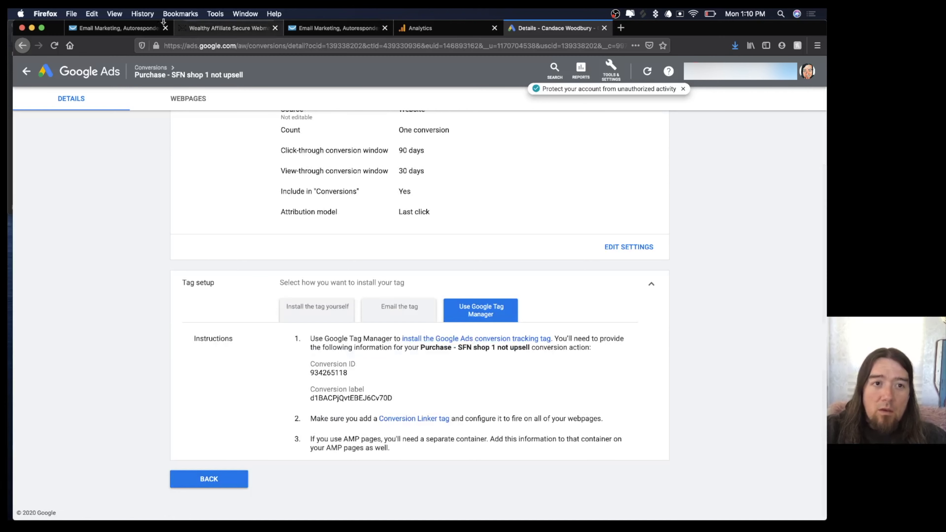
{"action": "left_click", "coordinate": [139, 29]}
{"action": "scroll", "coordinate": [195, 285], "scroll_direction": "down", "scroll_amount": 4}
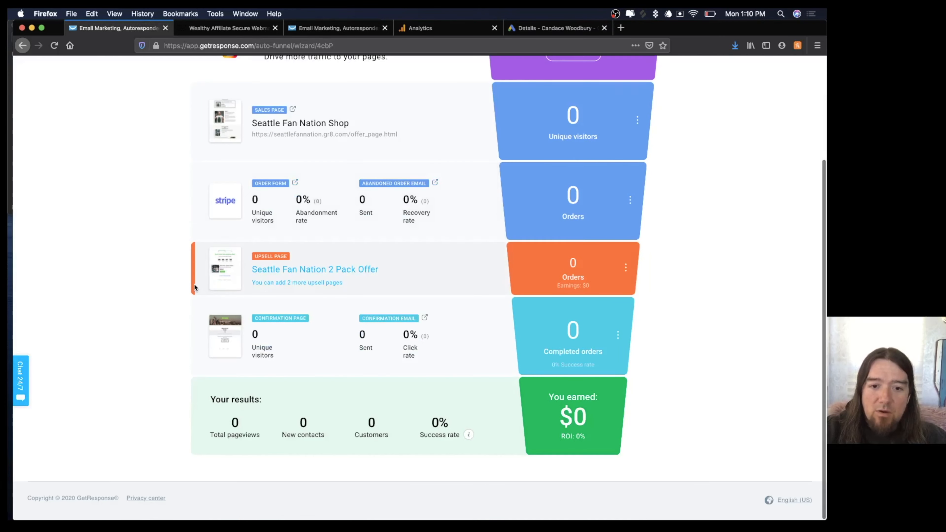
{"action": "scroll", "coordinate": [194, 285], "scroll_direction": "up", "scroll_amount": 8}
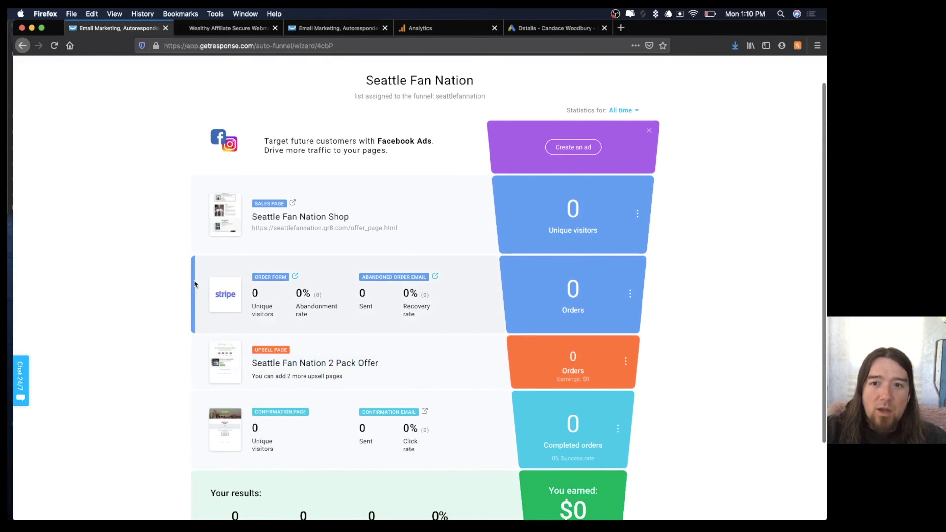
Open the Legion of Boom Limited Edition T-Shirt for editing in the Seattle Fan Nation store.
{"action": "left_click", "coordinate": [66, 73]}
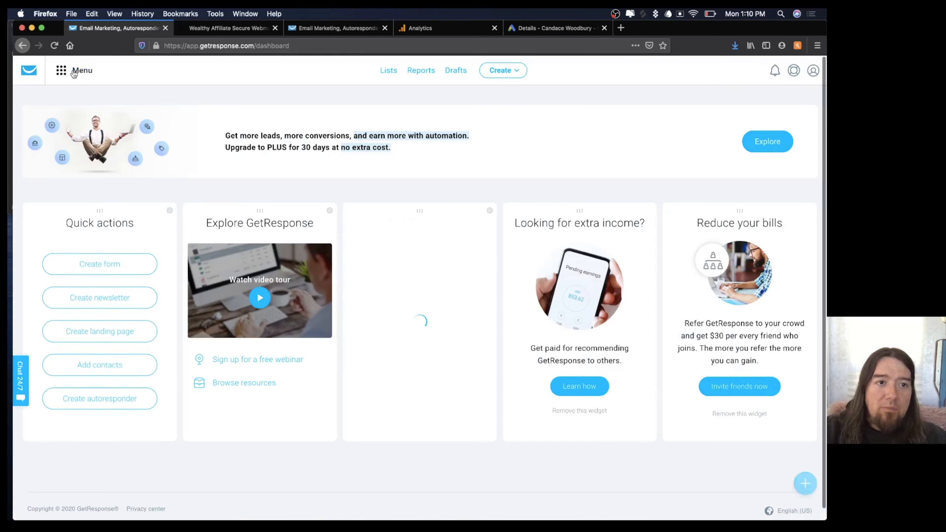
{"action": "left_click", "coordinate": [75, 71]}
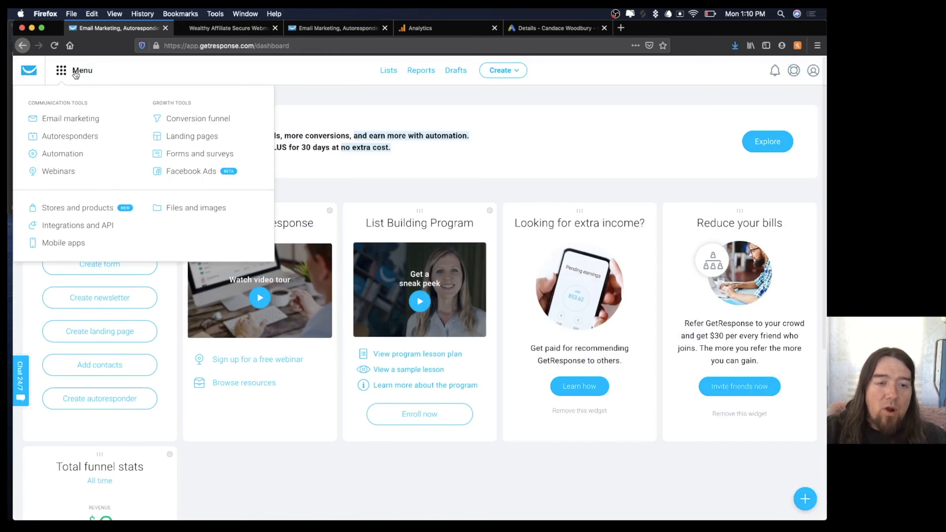
{"action": "left_click", "coordinate": [73, 208]}
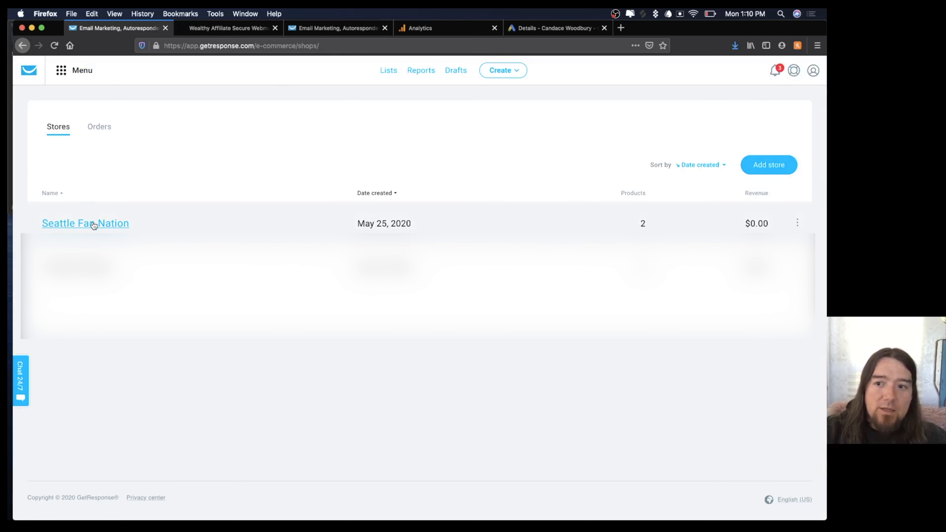
{"action": "left_click", "coordinate": [93, 224]}
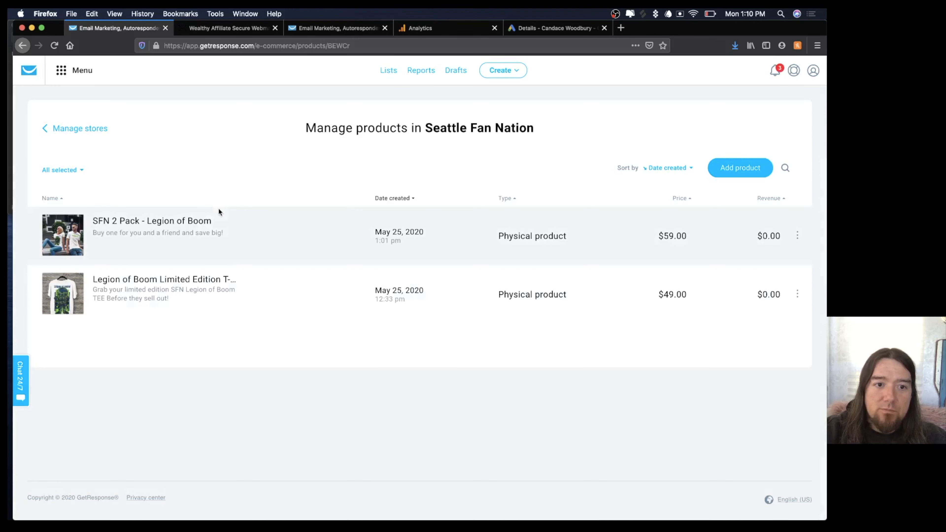
{"action": "left_click", "coordinate": [797, 295]}
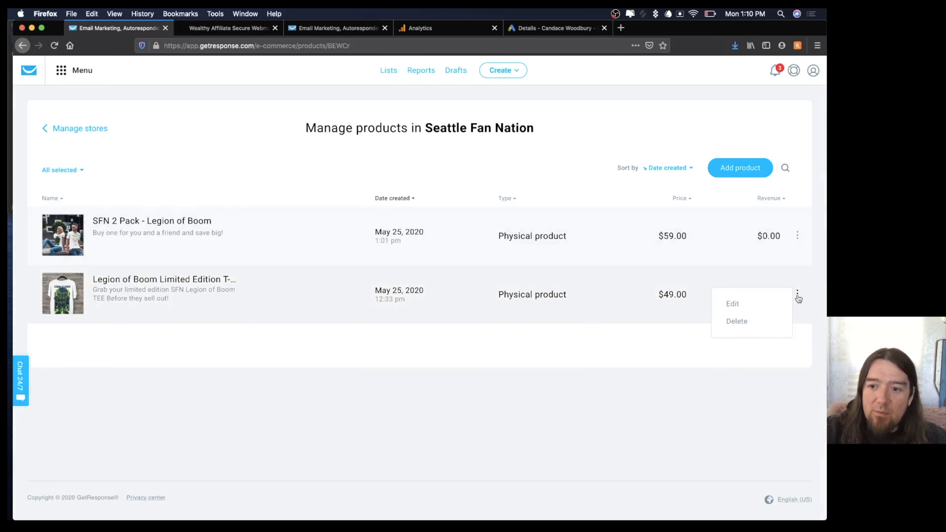
{"action": "left_click", "coordinate": [735, 304]}
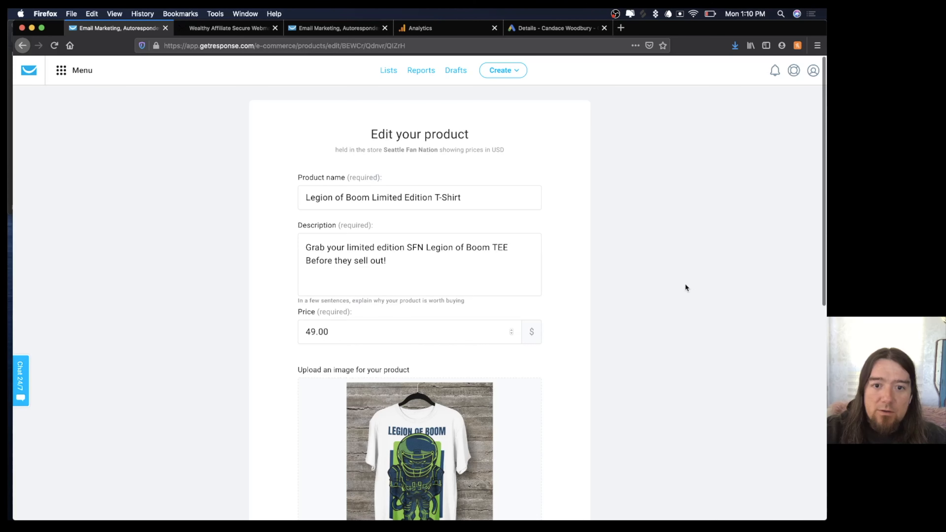
Copy T-shirt buyers to seattlefannationshirtbuyer, add them to the autoresponder on day 0, and save.
{"action": "scroll", "coordinate": [686, 285], "scroll_direction": "down", "scroll_amount": 10}
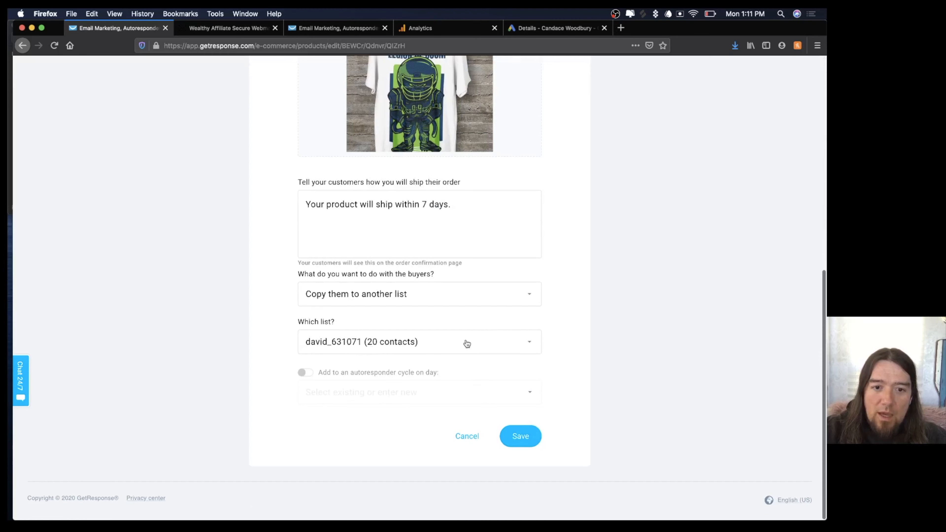
{"action": "left_click", "coordinate": [501, 341]}
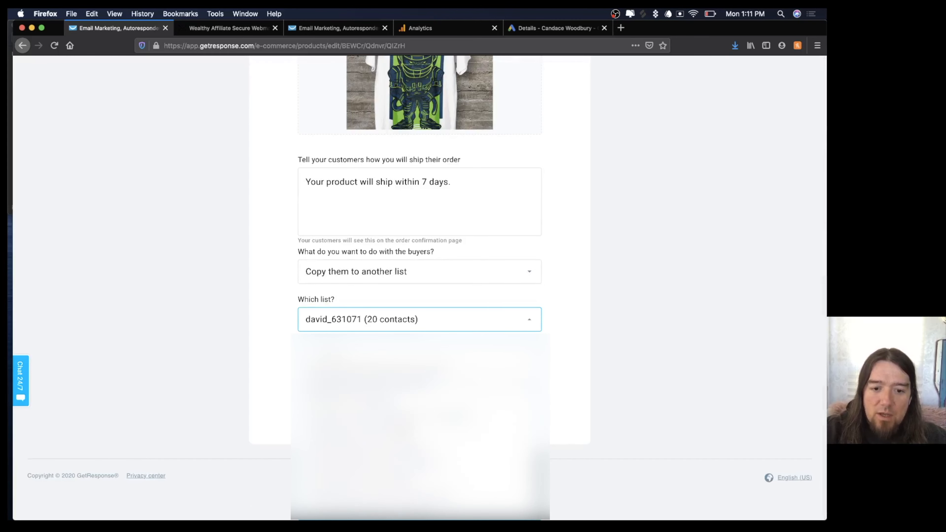
{"action": "scroll", "coordinate": [419, 416], "scroll_direction": "down", "scroll_amount": 2}
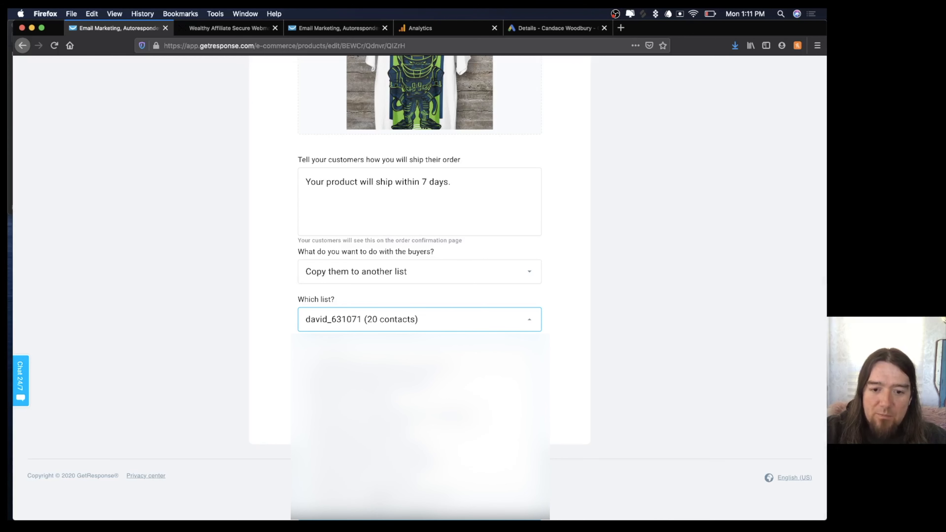
{"action": "left_click", "coordinate": [387, 376]}
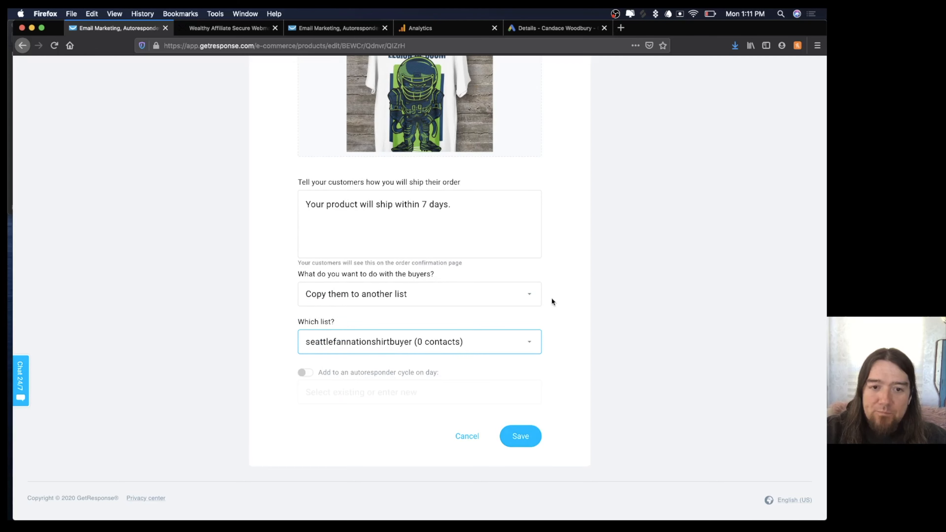
{"action": "left_click", "coordinate": [306, 373]}
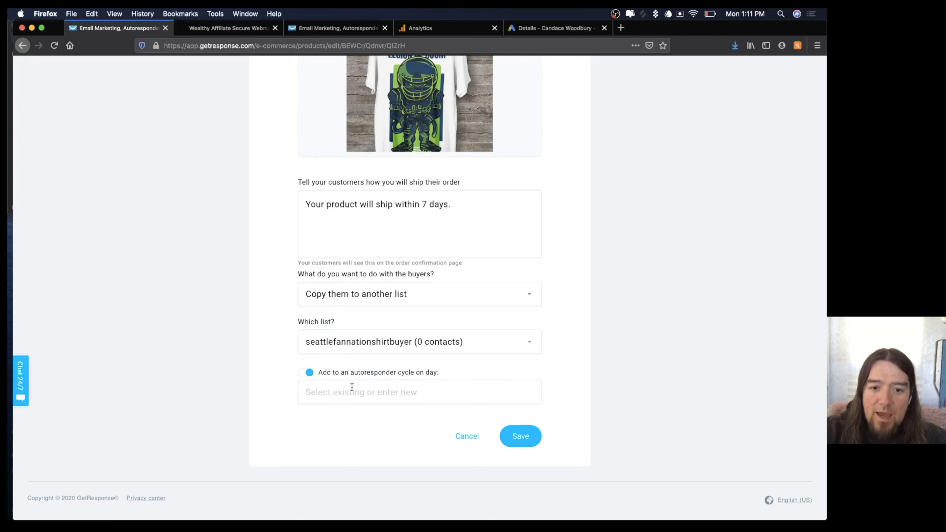
{"action": "left_click", "coordinate": [362, 393]}
{"action": "type", "text": "0"}
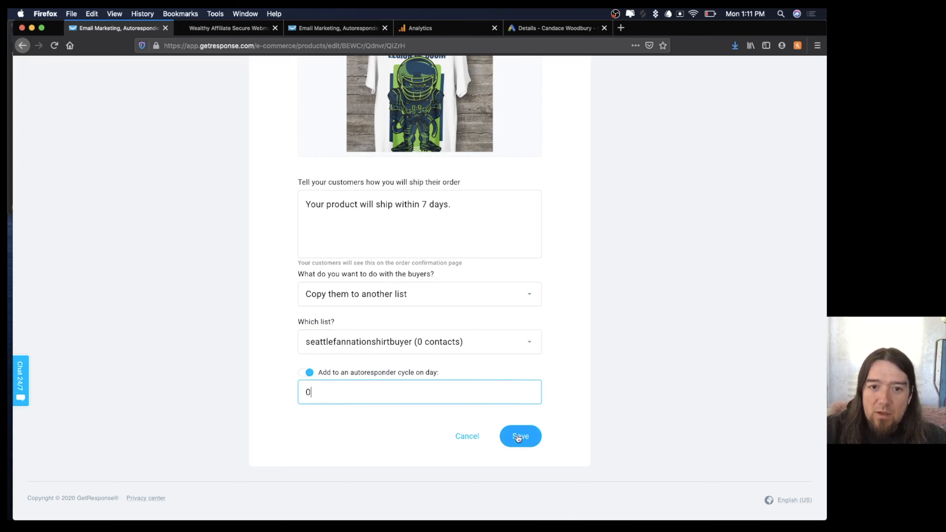
{"action": "scroll", "coordinate": [581, 368], "scroll_direction": "up", "scroll_amount": 2}
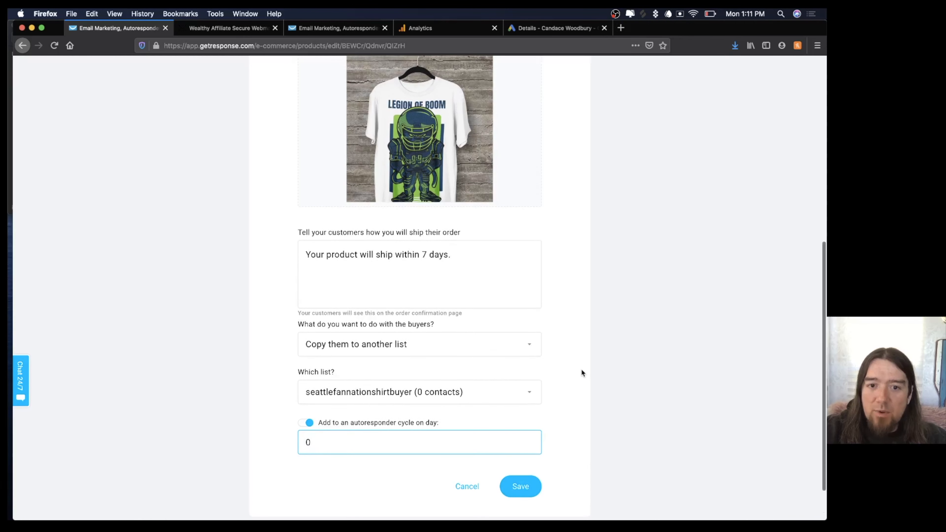
{"action": "scroll", "coordinate": [581, 373], "scroll_direction": "down", "scroll_amount": 2}
{"action": "left_click", "coordinate": [520, 435]}
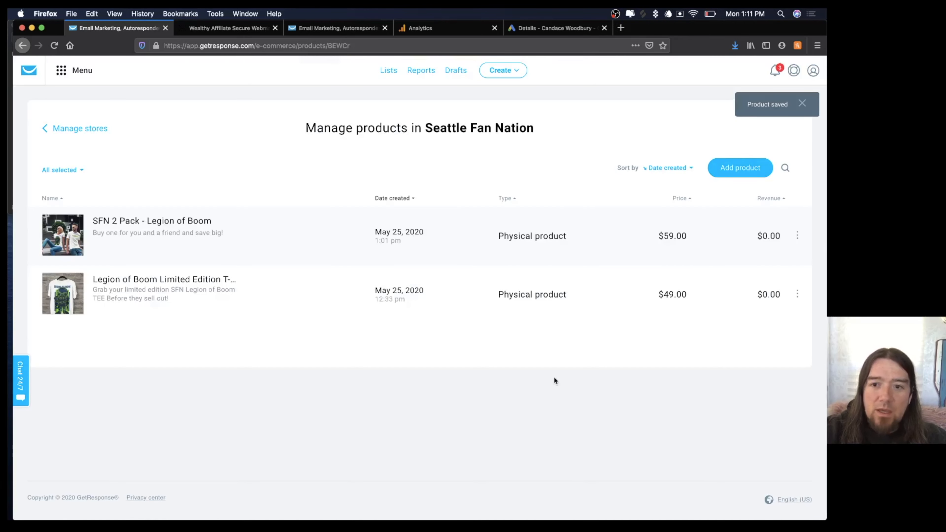
{"action": "left_click", "coordinate": [797, 238]}
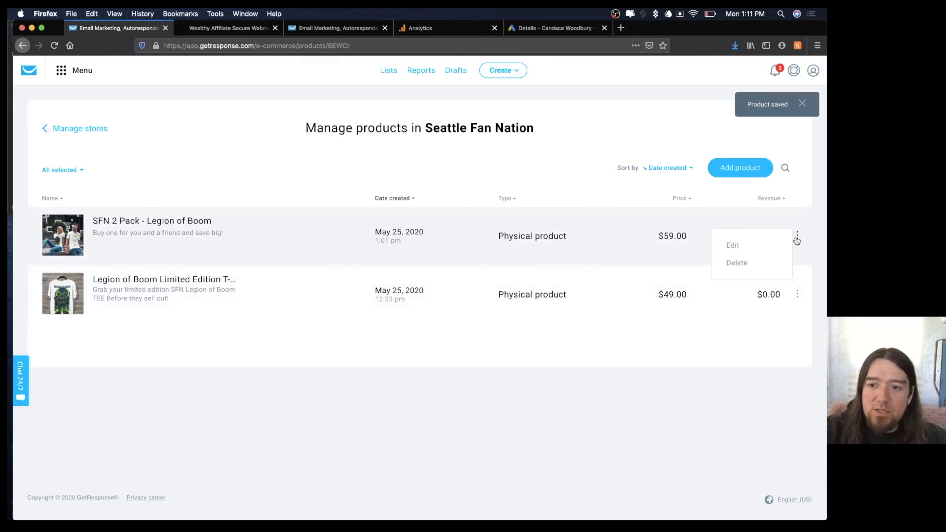
Set the 2 Pack product to send buyers to sfnupsell2packbuyer, autoresponder day 0, and save.
{"action": "left_click", "coordinate": [732, 245]}
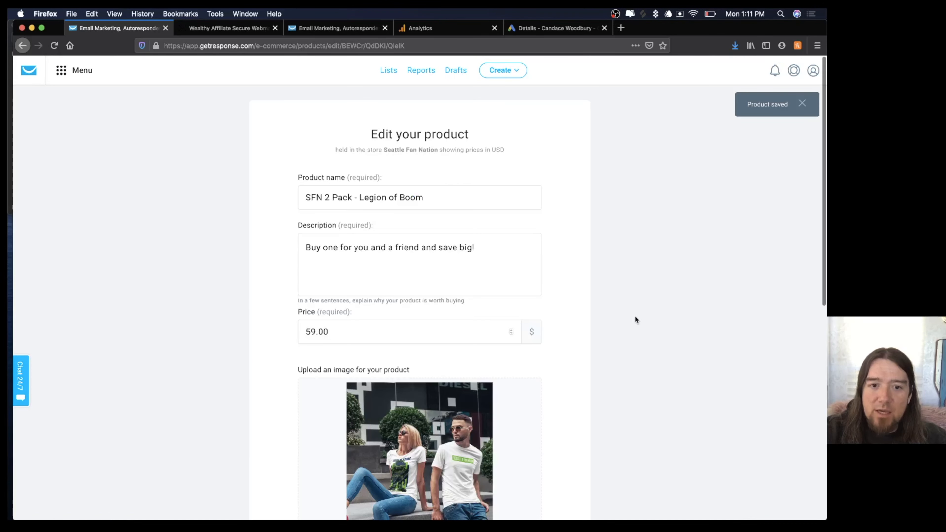
{"action": "scroll", "coordinate": [635, 317], "scroll_direction": "down", "scroll_amount": 10}
{"action": "left_click", "coordinate": [449, 344]}
{"action": "scroll", "coordinate": [450, 343], "scroll_direction": "down", "scroll_amount": 1}
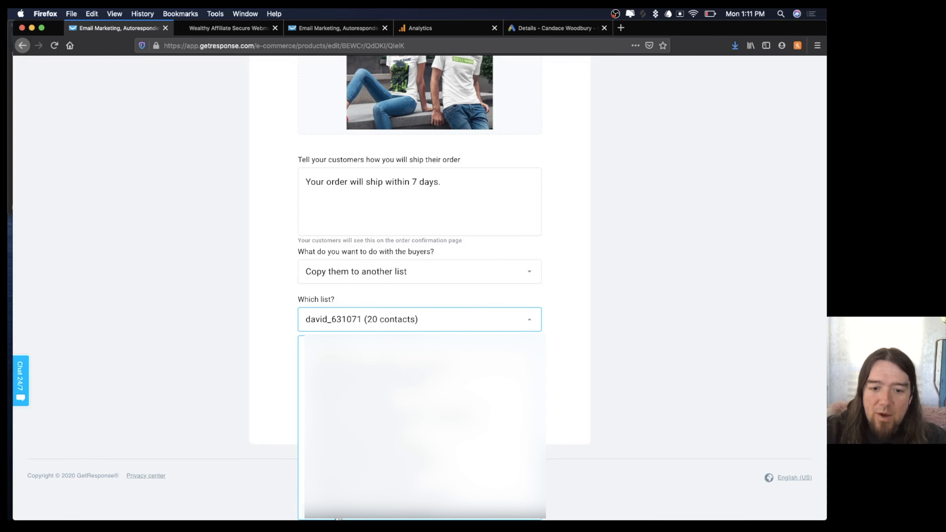
{"action": "left_click", "coordinate": [336, 512]}
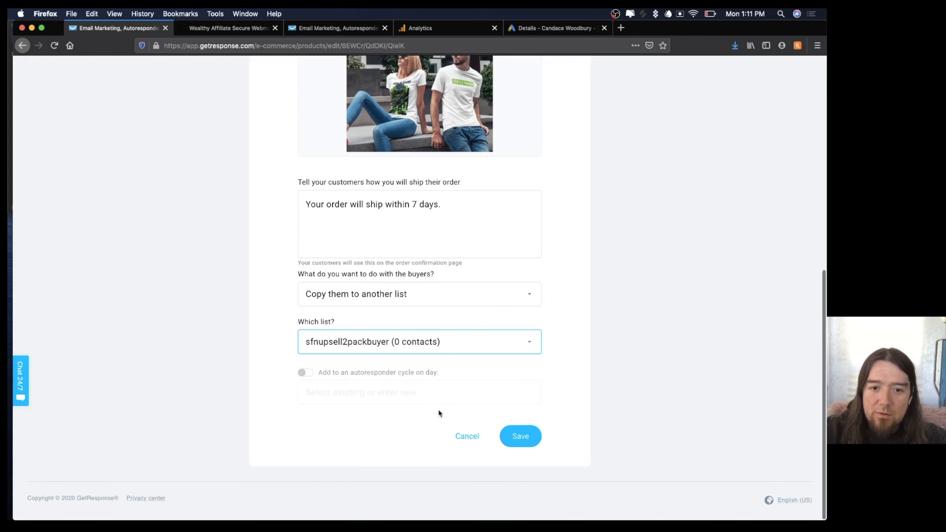
{"action": "left_click", "coordinate": [307, 373]}
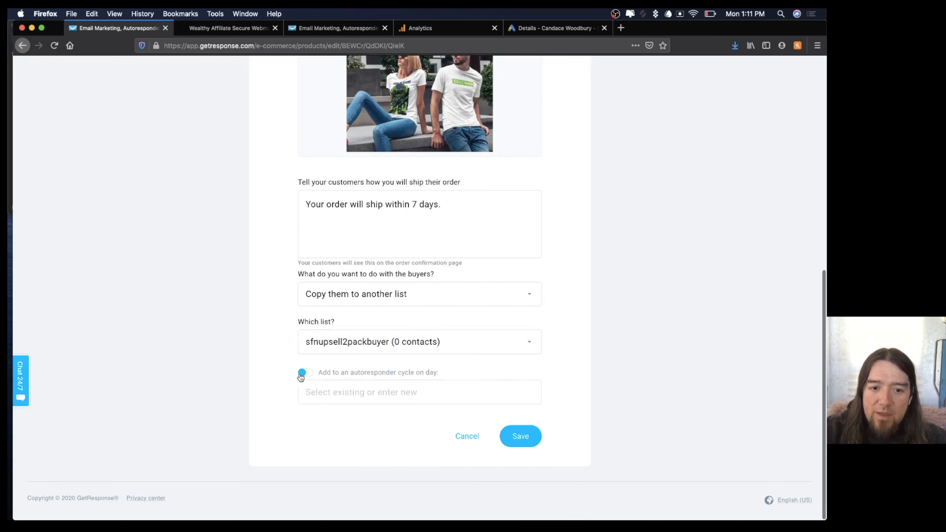
{"action": "left_click", "coordinate": [333, 399]}
{"action": "type", "text": "0"}
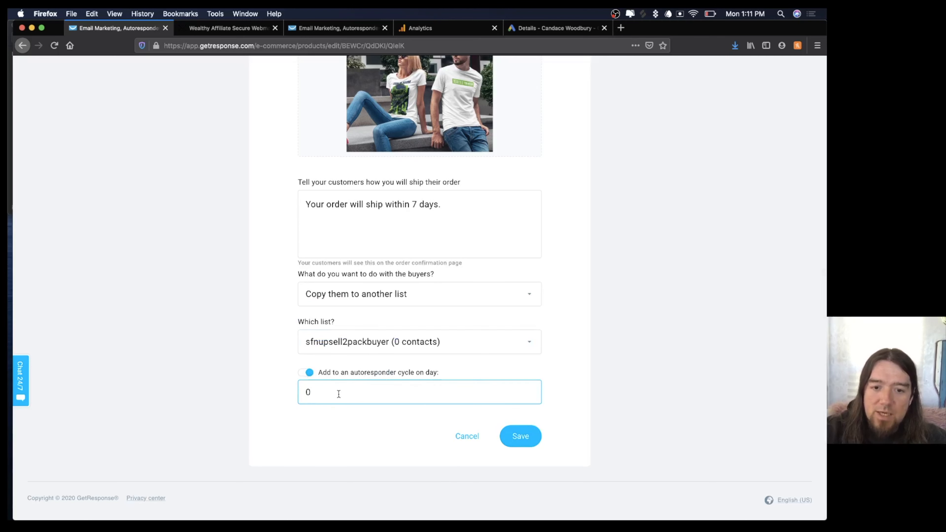
{"action": "left_click", "coordinate": [516, 437]}
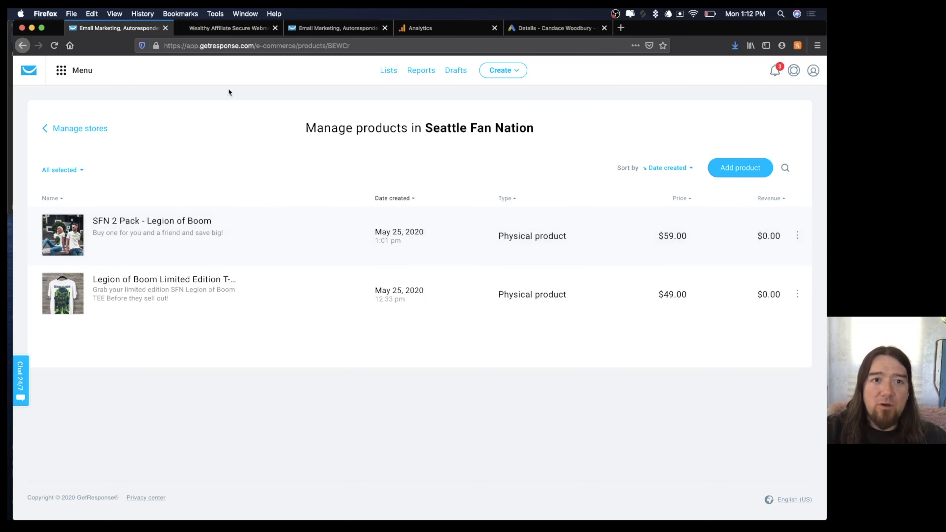
{"action": "left_click", "coordinate": [70, 73]}
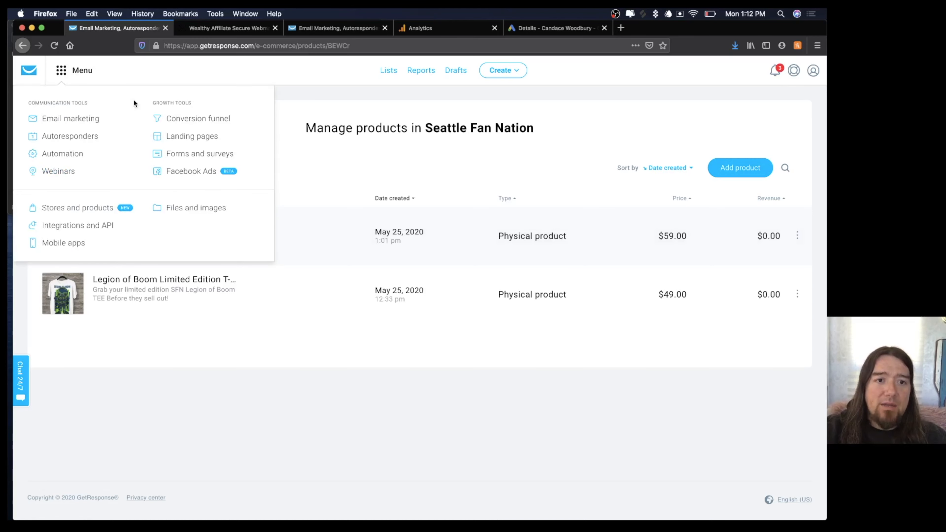
{"action": "left_click", "coordinate": [169, 117]}
Open the Seattle Fan Nation funnel overview.
{"action": "left_click", "coordinate": [95, 243]}
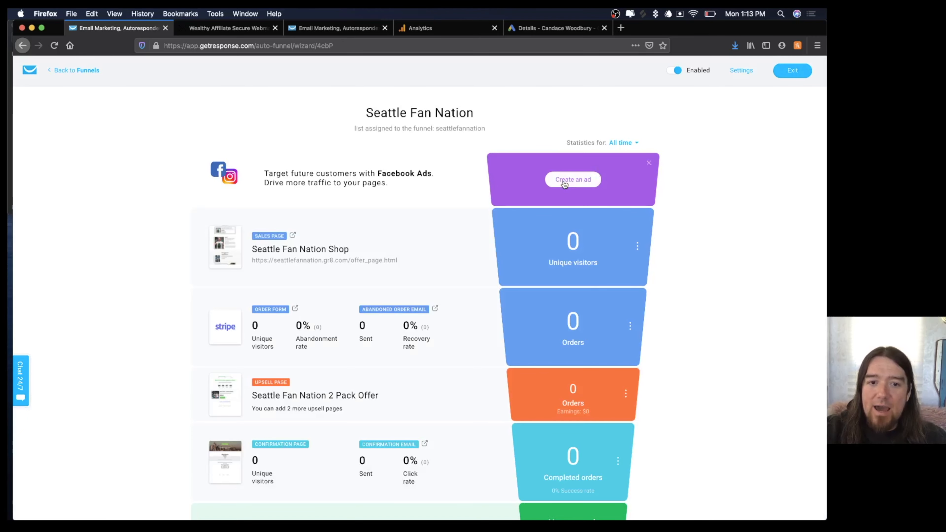
{"action": "scroll", "coordinate": [392, 342], "scroll_direction": "down", "scroll_amount": 5}
{"action": "scroll", "coordinate": [393, 342], "scroll_direction": "up", "scroll_amount": 5}
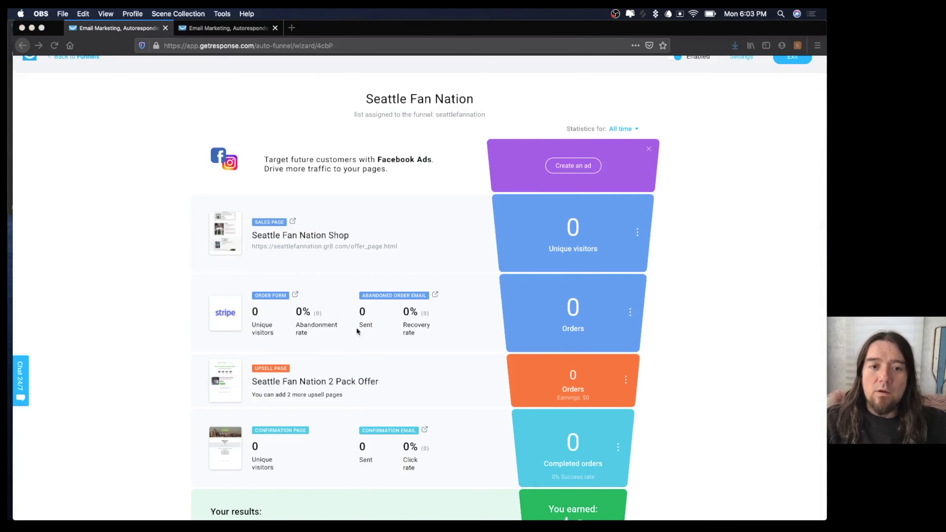
{"action": "left_click", "coordinate": [343, 248]}
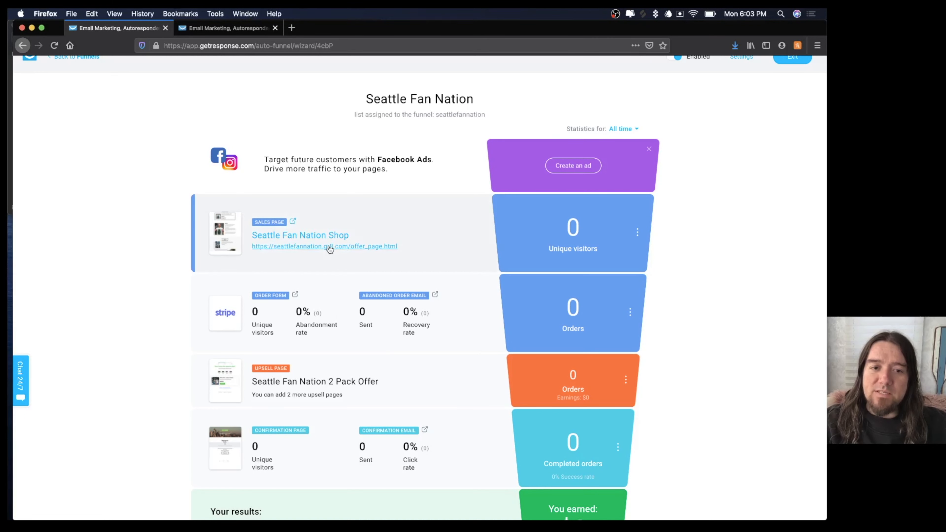
Preview the live sales page and its order form in a new tab, then return to the funnel.
{"action": "left_click", "coordinate": [330, 247]}
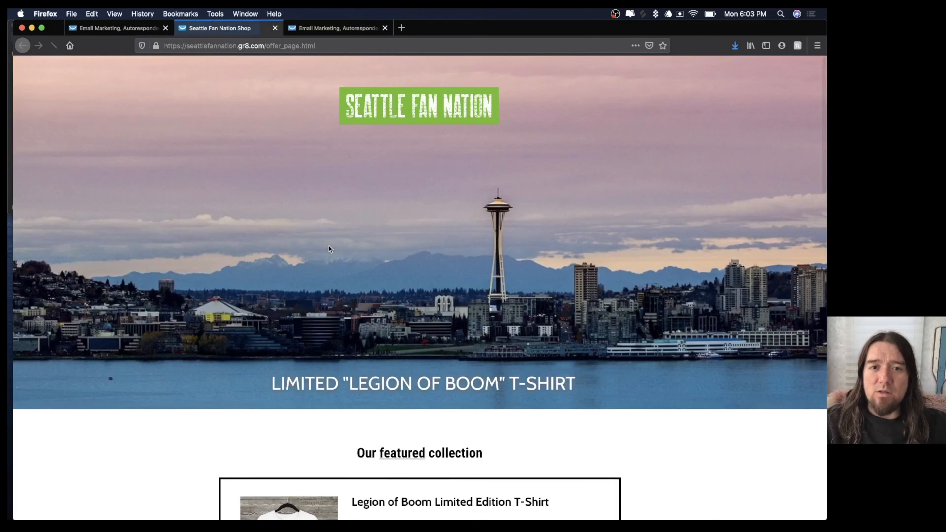
{"action": "scroll", "coordinate": [329, 249], "scroll_direction": "down", "scroll_amount": 20}
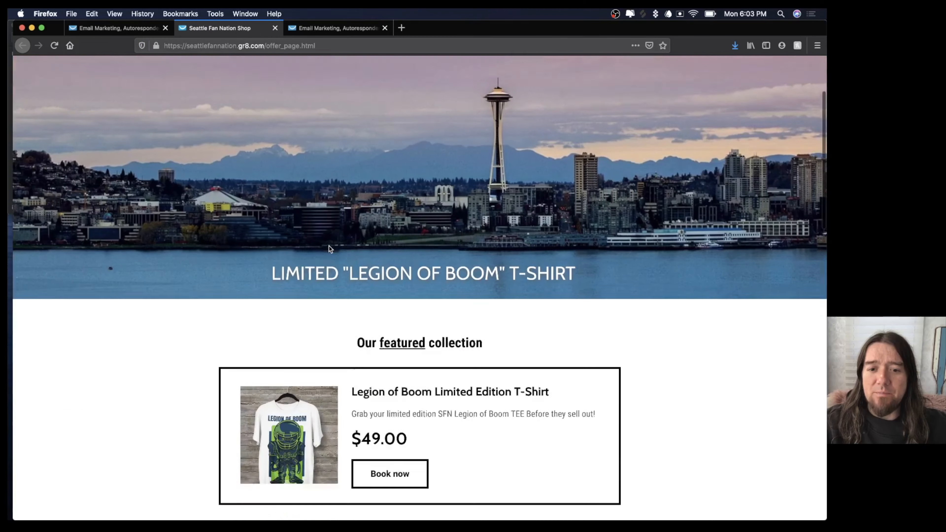
{"action": "scroll", "coordinate": [329, 240], "scroll_direction": "up", "scroll_amount": 15}
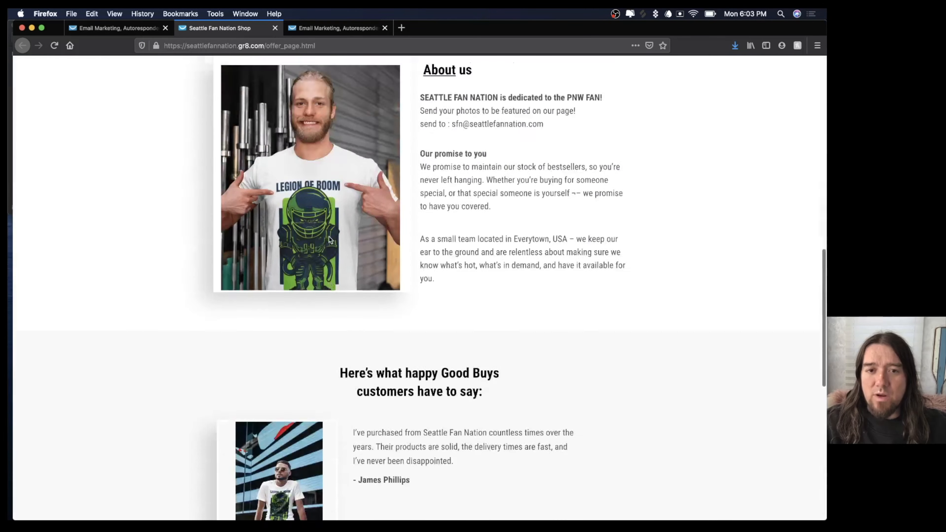
{"action": "left_click", "coordinate": [374, 215]}
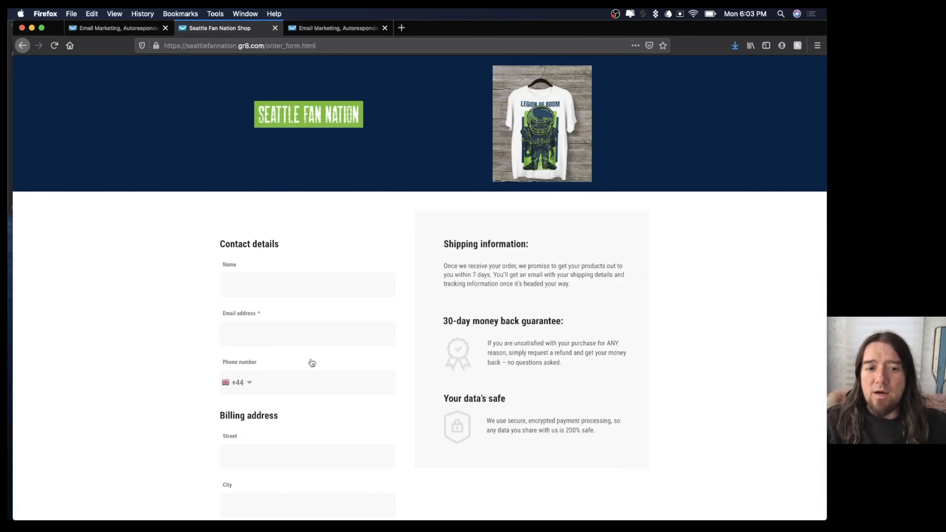
{"action": "scroll", "coordinate": [336, 235], "scroll_direction": "down", "scroll_amount": 3}
{"action": "scroll", "coordinate": [335, 235], "scroll_direction": "down", "scroll_amount": 14}
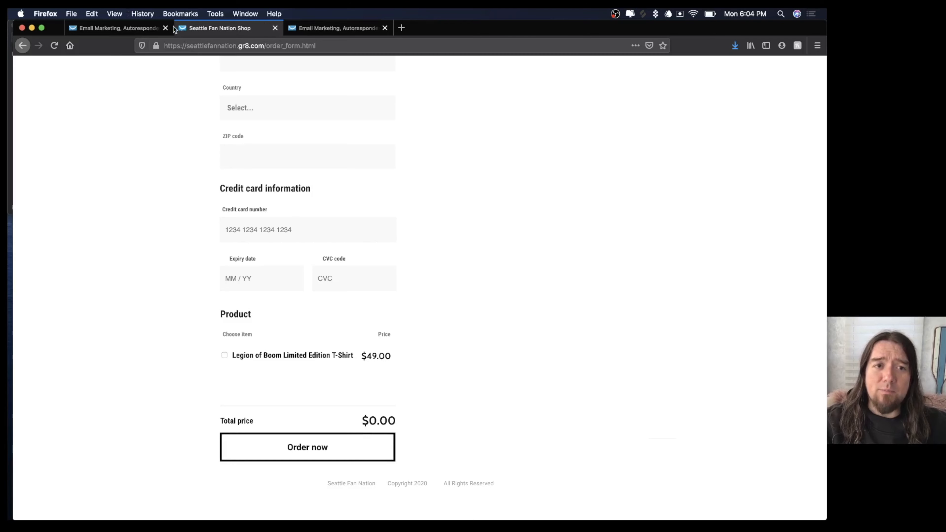
{"action": "left_click", "coordinate": [143, 29]}
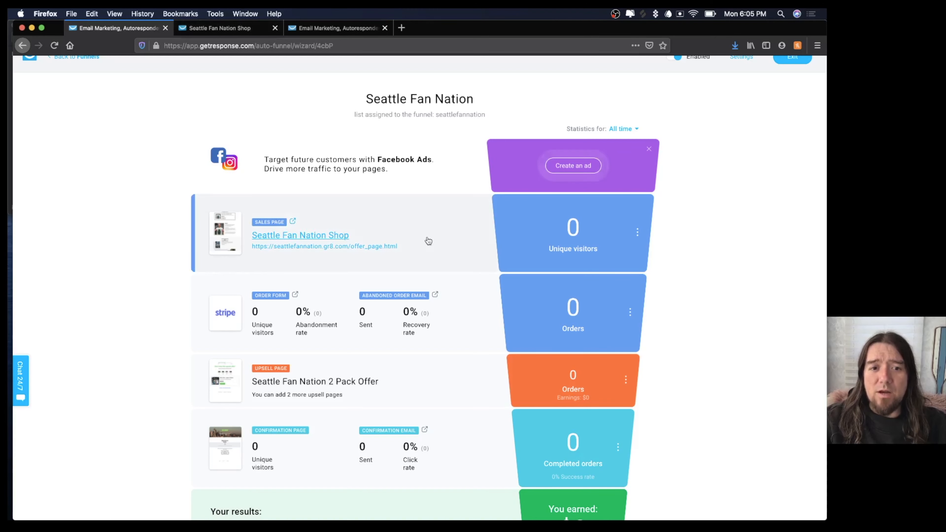
{"action": "left_click", "coordinate": [630, 311]}
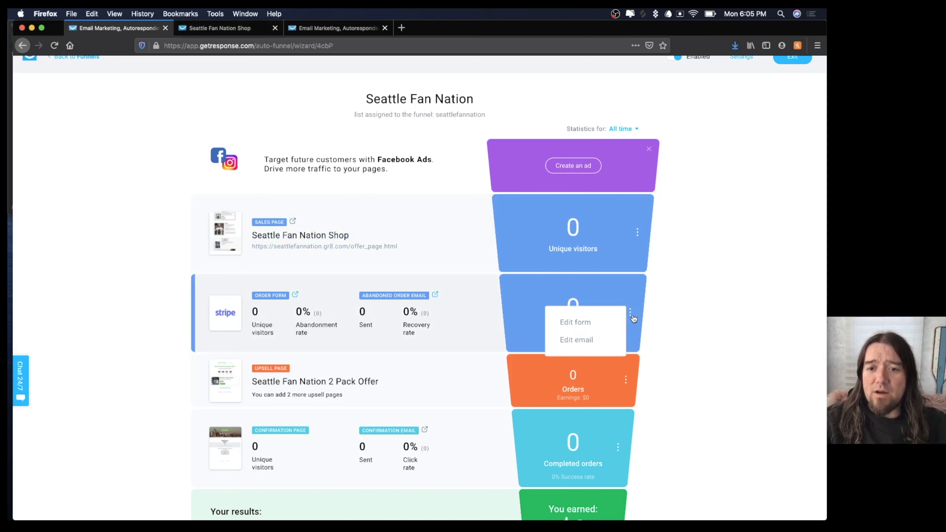
{"action": "left_click", "coordinate": [579, 347]}
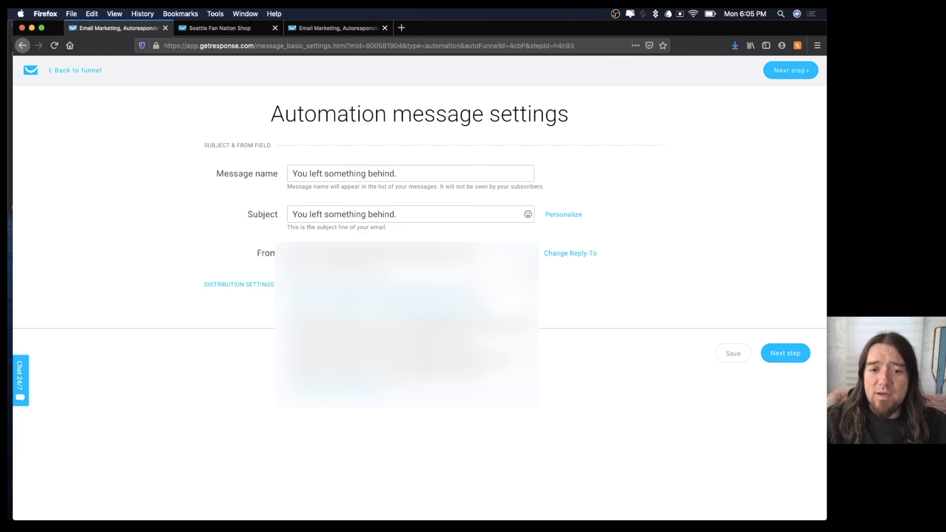
{"action": "left_click", "coordinate": [448, 373]}
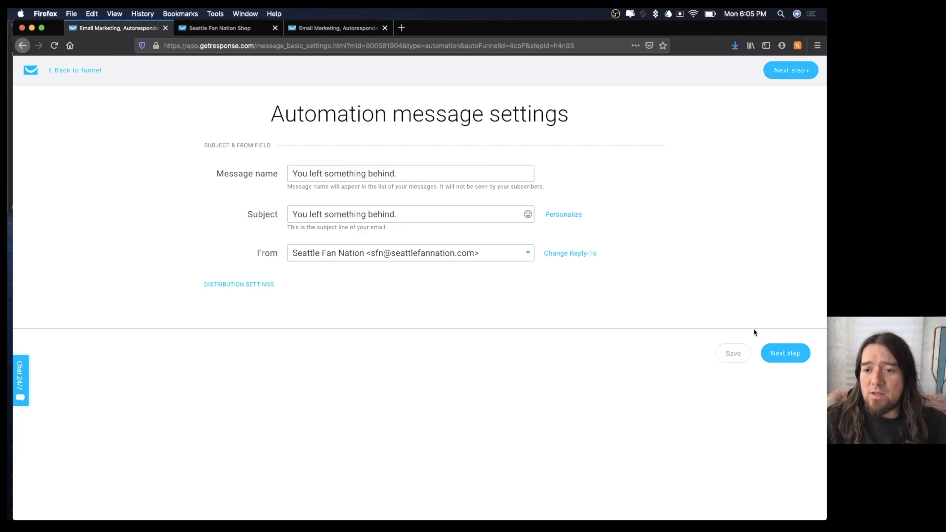
{"action": "left_click", "coordinate": [789, 356]}
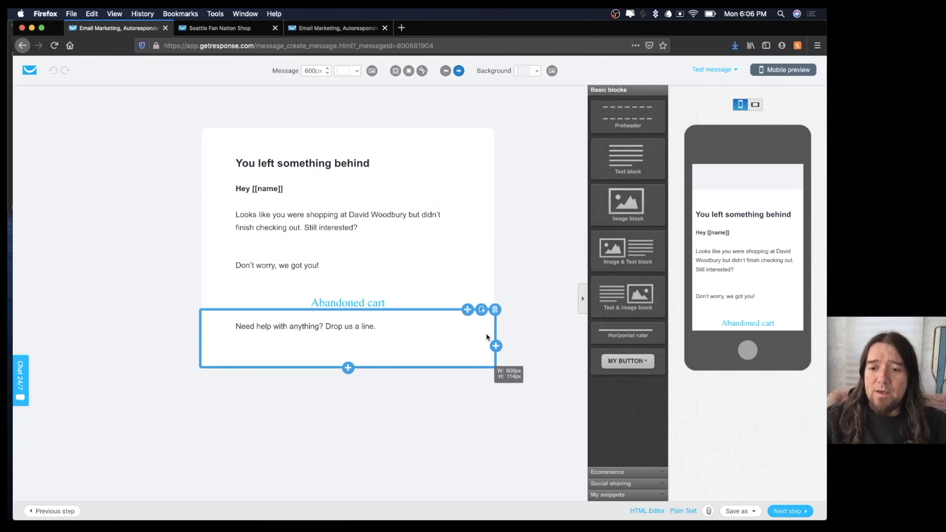
{"action": "left_click", "coordinate": [783, 513]}
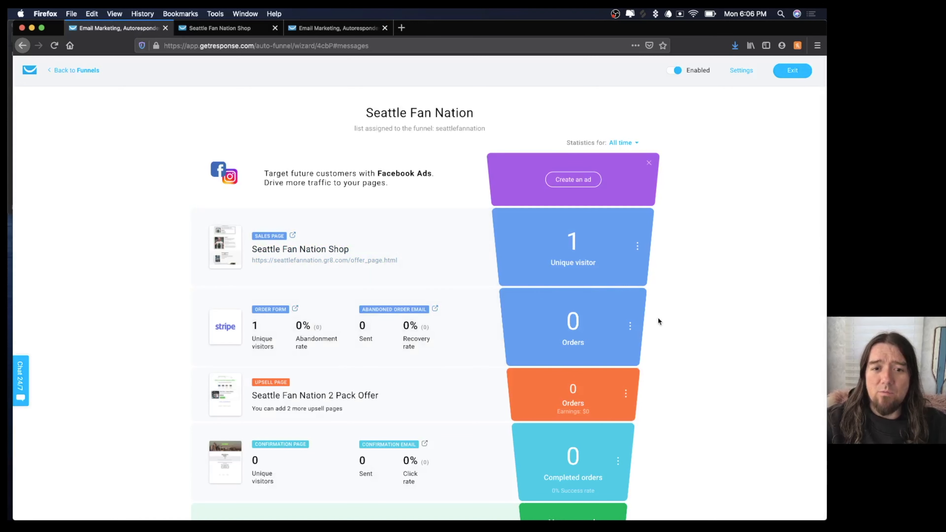
{"action": "left_click", "coordinate": [630, 325]}
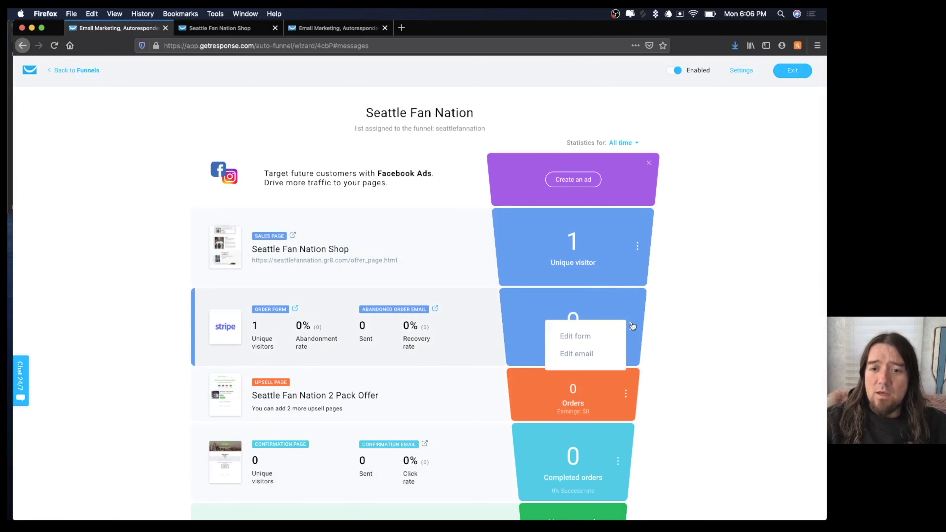
Replace the store owner's name in the abandoned-cart email with 'Seattle Fan Nation'.
{"action": "left_click", "coordinate": [587, 355]}
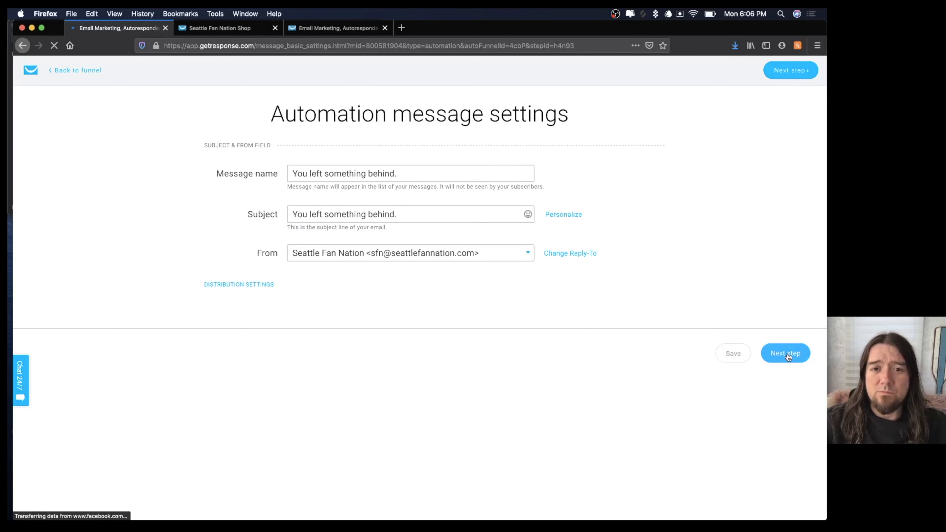
{"action": "left_click", "coordinate": [787, 354]}
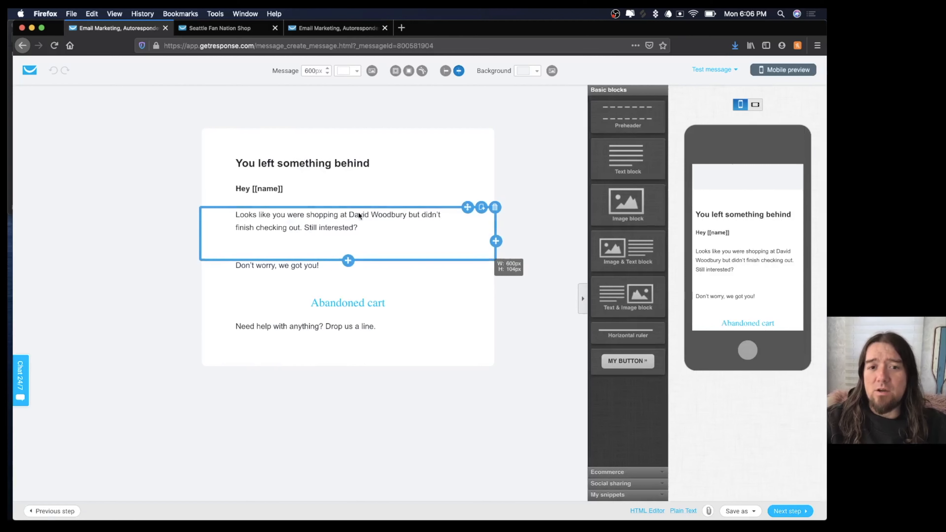
{"action": "left_click", "coordinate": [349, 215]}
{"action": "left_click_drag", "start_coordinate": [349, 214], "coordinate": [408, 215]}
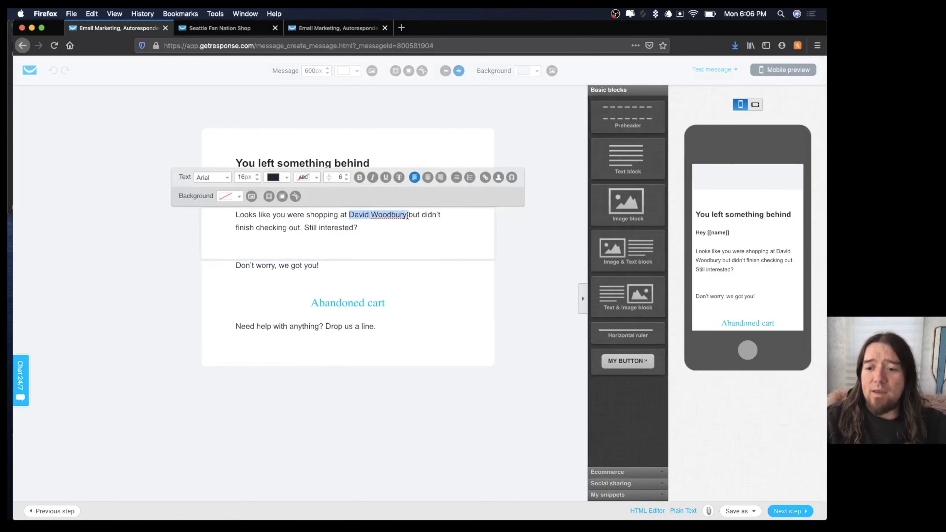
{"action": "key", "text": "BackSpace"}
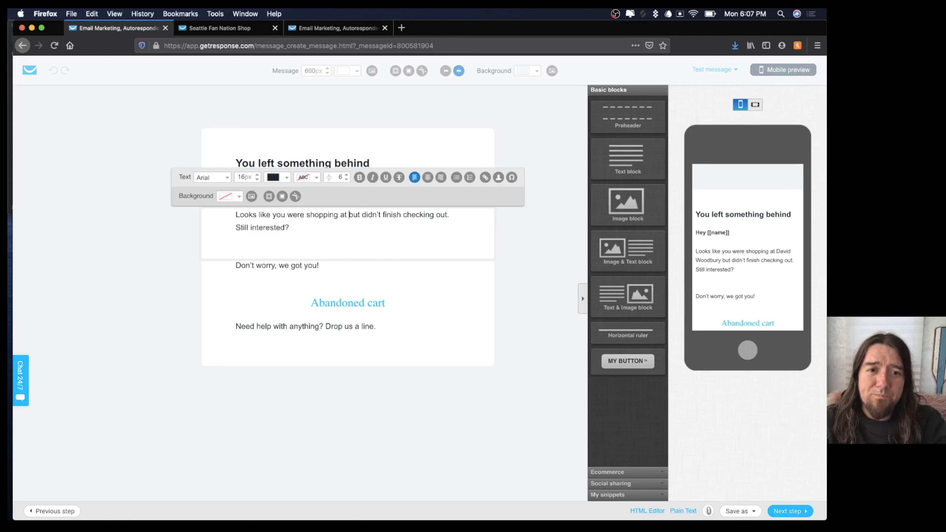
{"action": "type", "text": "Settle F"}
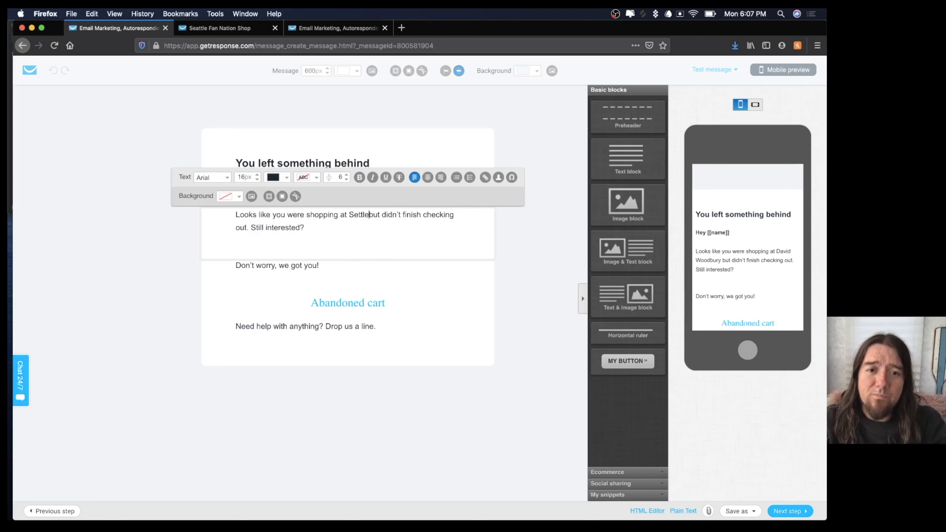
{"action": "key", "text": "BackSpace"}
{"action": "key", "text": "BackSpace"}
{"action": "key", "text": "BackSpace"}
{"action": "key", "text": "BackSpace"}
{"action": "key", "text": "BackSpace"}
{"action": "key", "text": "BackSpace"}
{"action": "type", "text": "attle "}
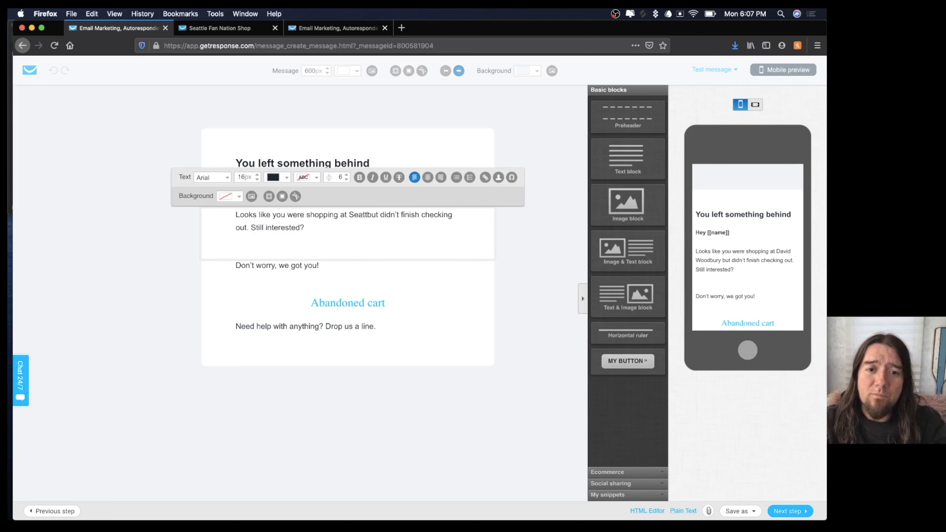
{"action": "type", "text": "Fan Nati"}
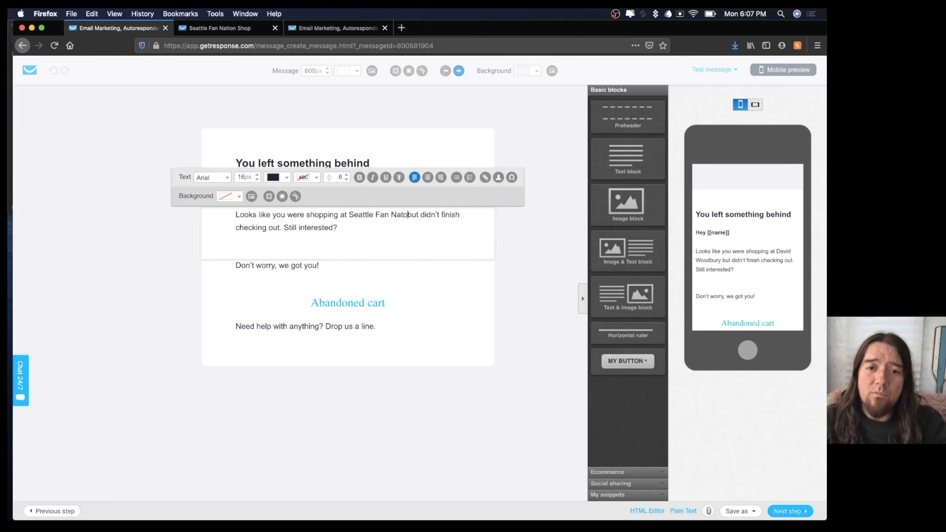
{"action": "type", "text": "on"}
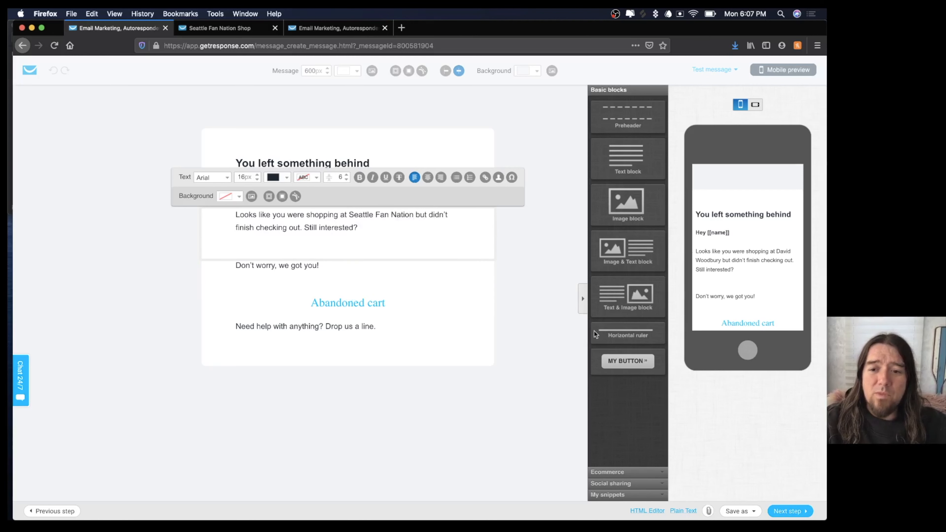
{"action": "left_click", "coordinate": [786, 516]}
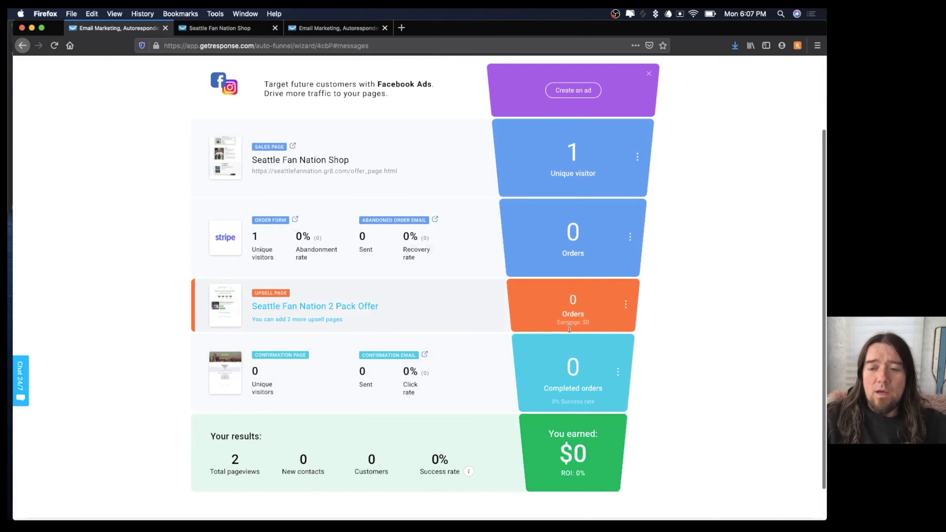
Replace the order-ready sentence in the confirmation email with 'We'll let you know when it ships!'.
{"action": "left_click", "coordinate": [617, 371]}
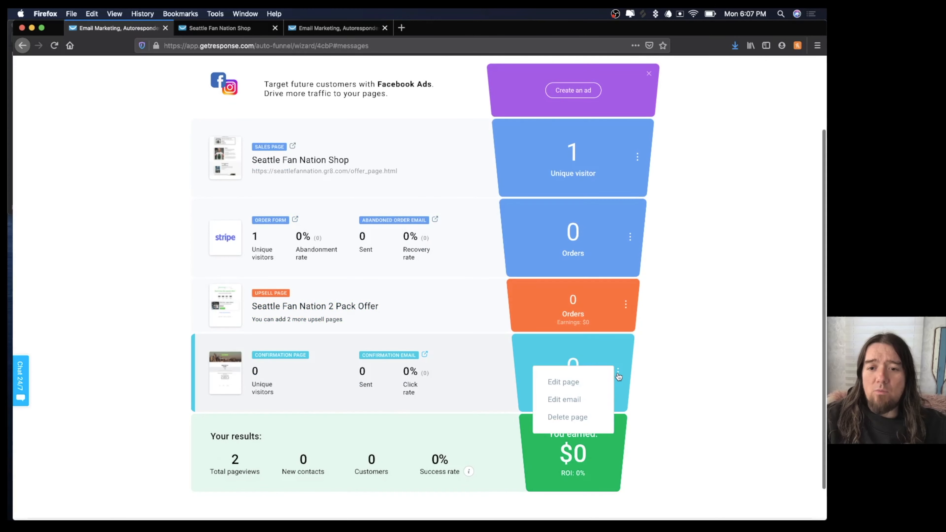
{"action": "left_click", "coordinate": [565, 399]}
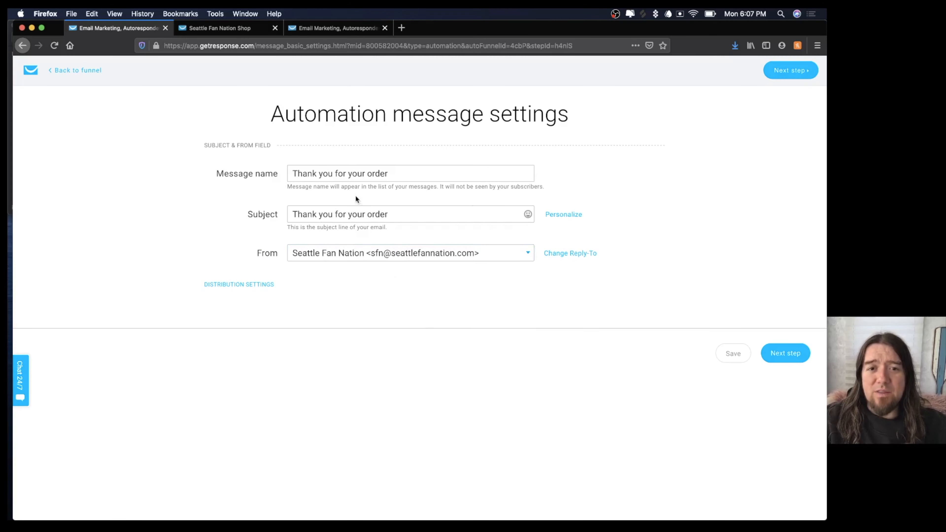
{"action": "left_click", "coordinate": [779, 353]}
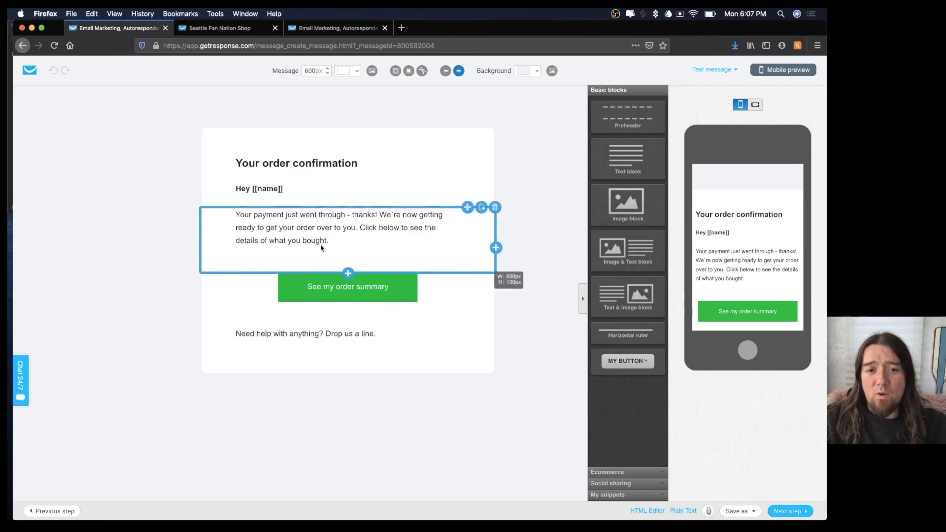
{"action": "left_click_drag", "start_coordinate": [380, 215], "coordinate": [357, 228]}
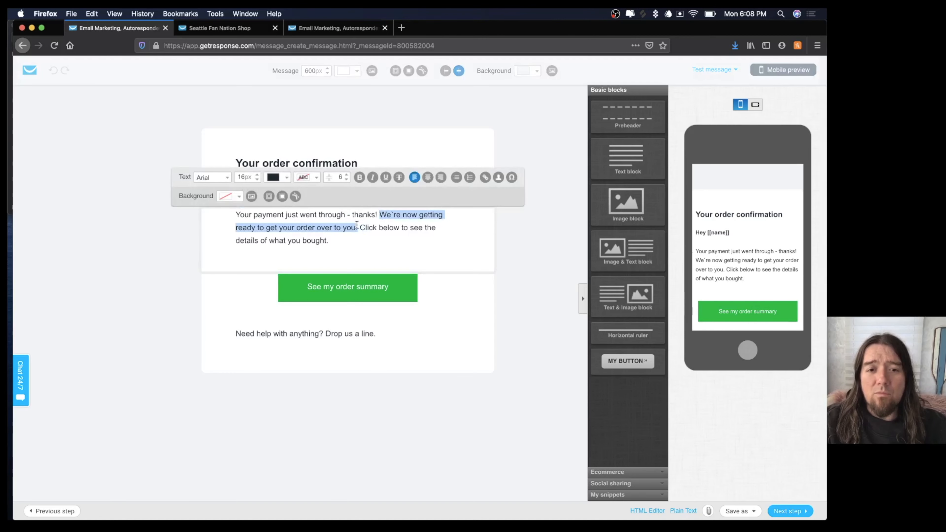
{"action": "type", "text": "We'll"}
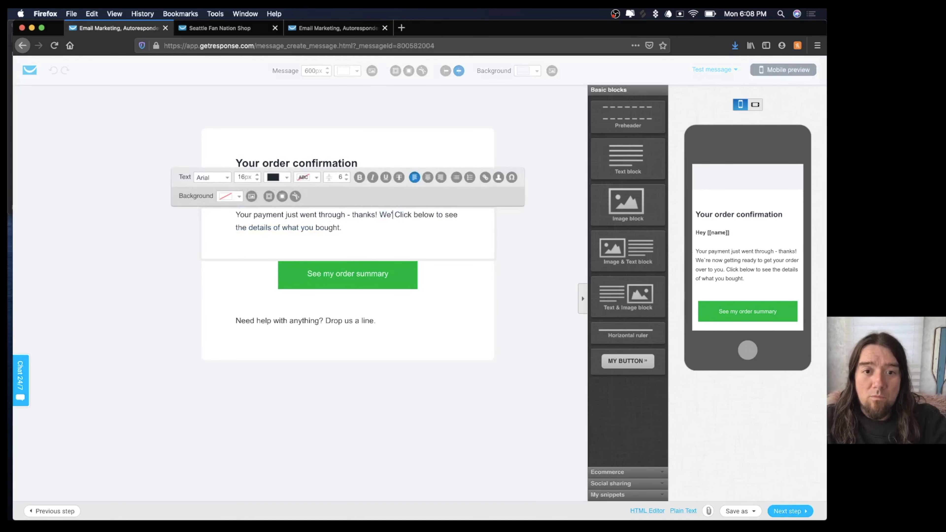
{"action": "type", "text": " let you know w"}
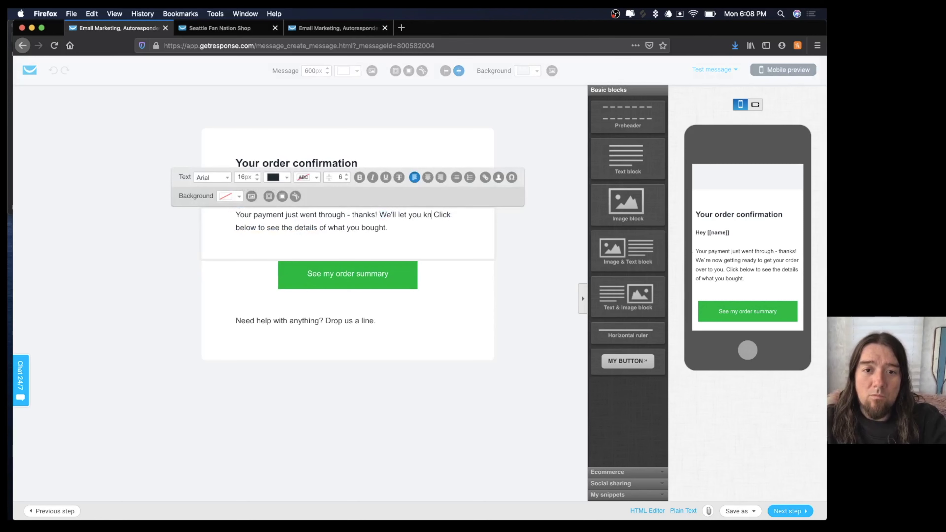
{"action": "type", "text": "hen it ship"}
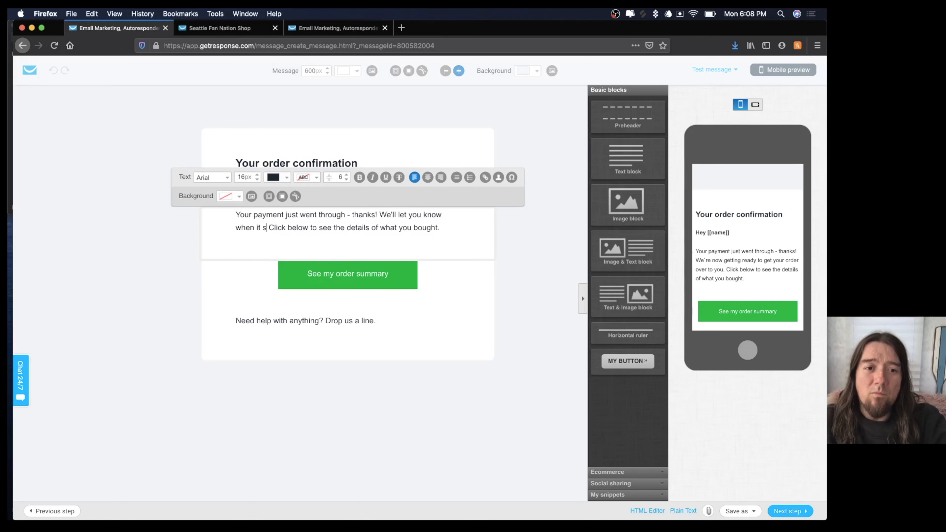
{"action": "type", "text": "s!"}
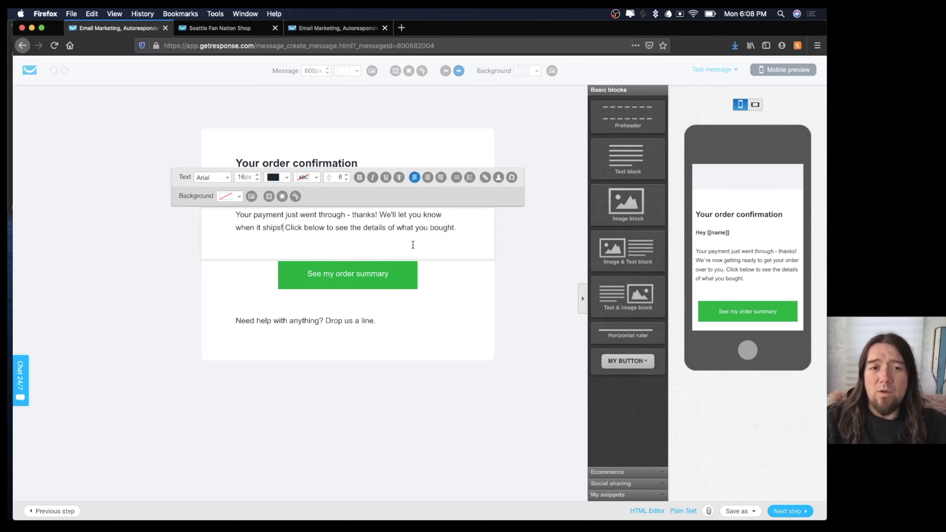
{"action": "left_click", "coordinate": [790, 513]}
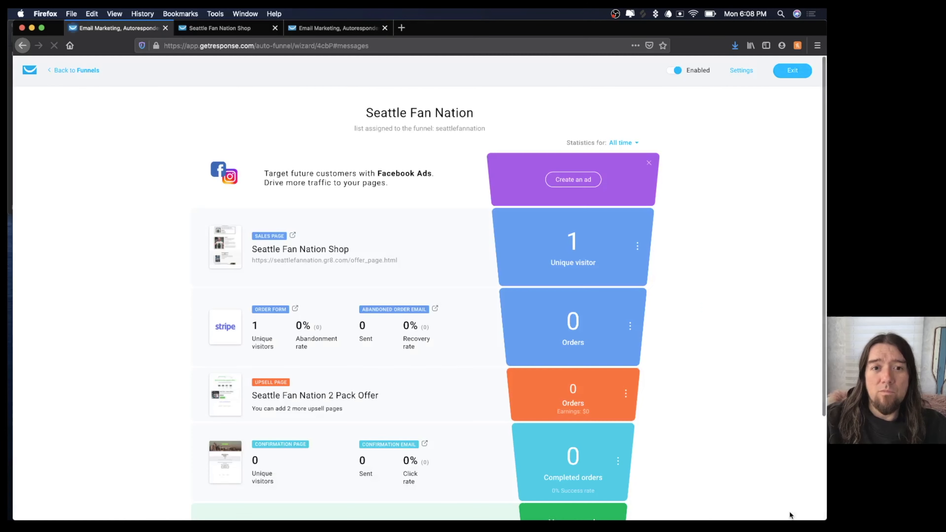
{"action": "scroll", "coordinate": [458, 295], "scroll_direction": "down", "scroll_amount": 5}
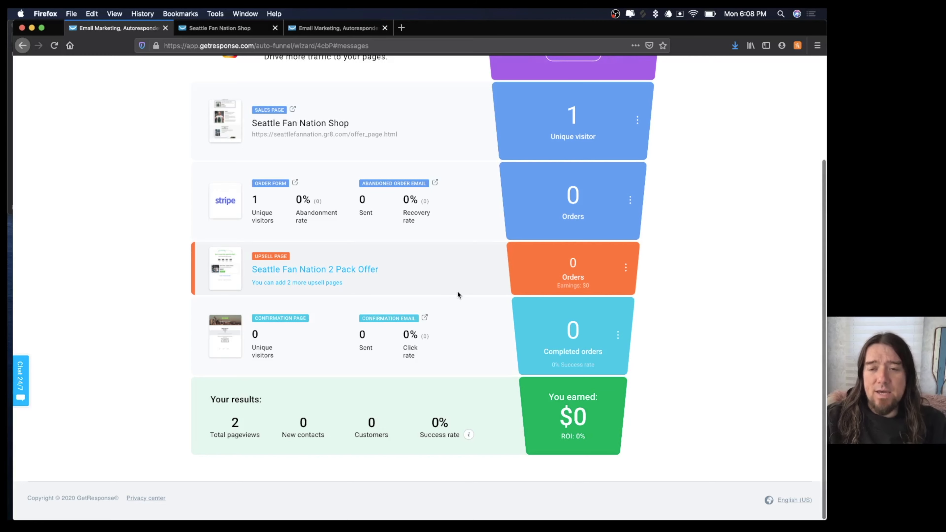
{"action": "scroll", "coordinate": [458, 294], "scroll_direction": "up", "scroll_amount": 3}
{"action": "left_click", "coordinate": [345, 250]}
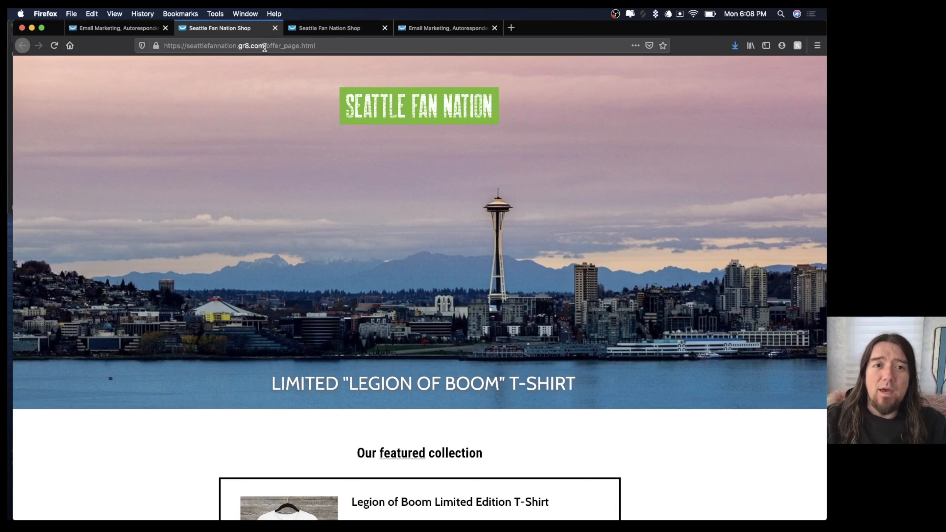
{"action": "scroll", "coordinate": [304, 220], "scroll_direction": "down", "scroll_amount": 5}
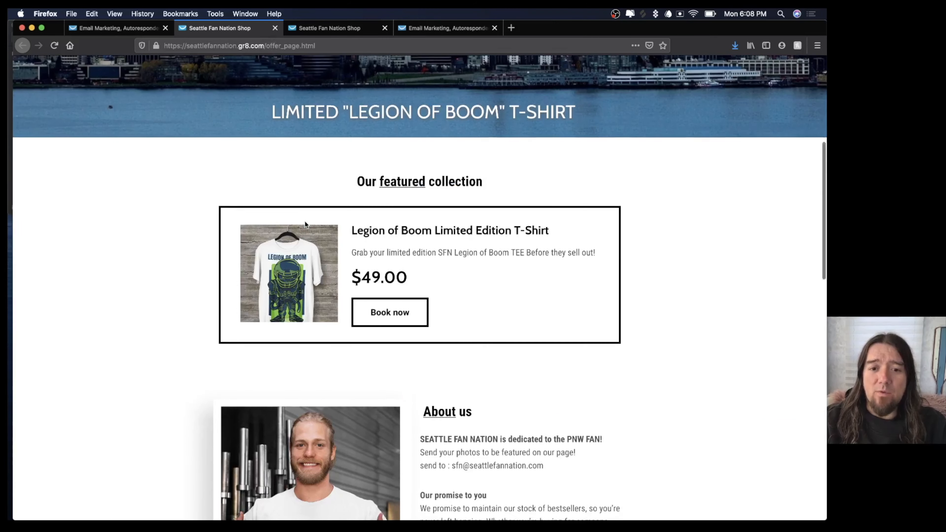
{"action": "scroll", "coordinate": [305, 221], "scroll_direction": "down", "scroll_amount": 4}
{"action": "left_click", "coordinate": [374, 135]}
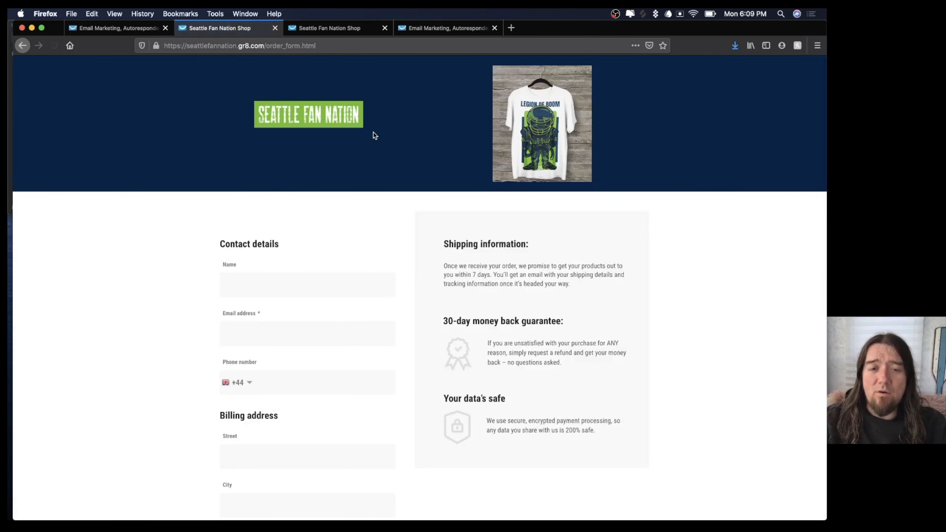
{"action": "left_click", "coordinate": [124, 27]}
Open the sales page editor and relabel the Book now button 'BUY NOW!'.
{"action": "left_click", "coordinate": [275, 28]}
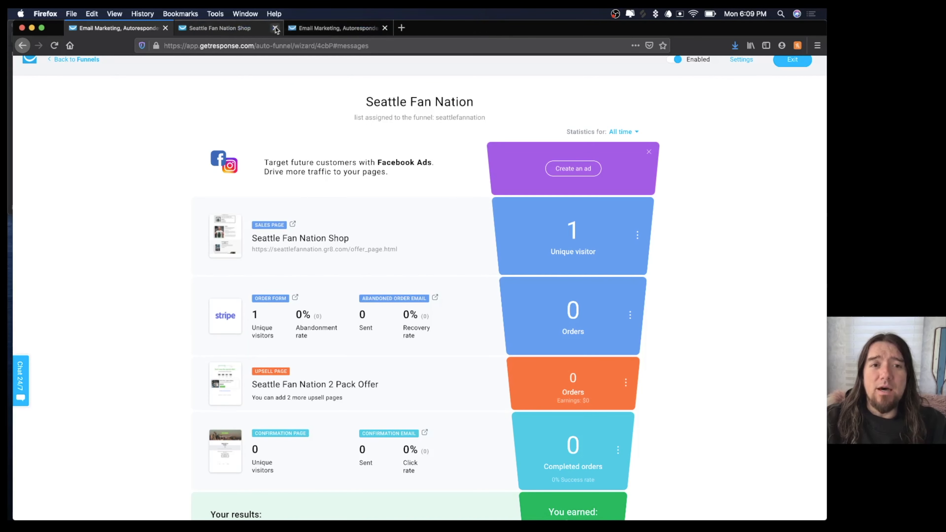
{"action": "left_click", "coordinate": [638, 235]}
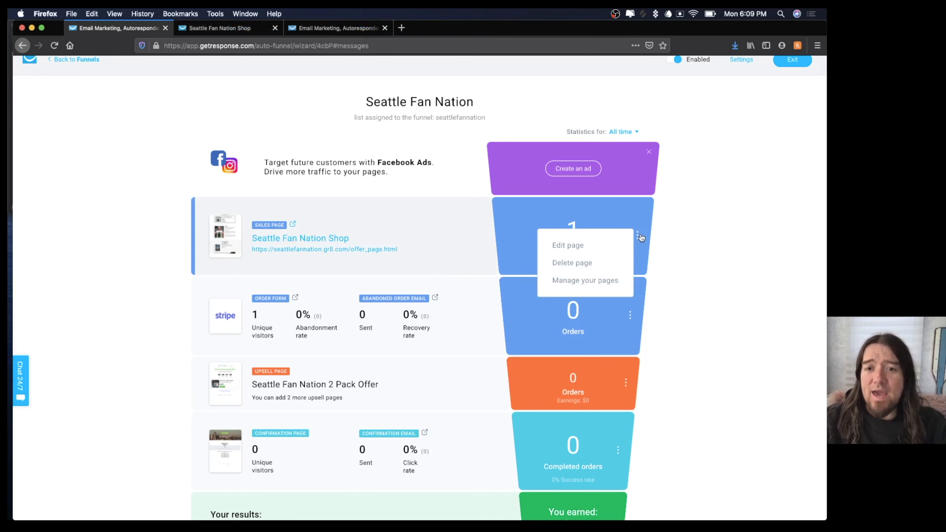
{"action": "left_click", "coordinate": [573, 246]}
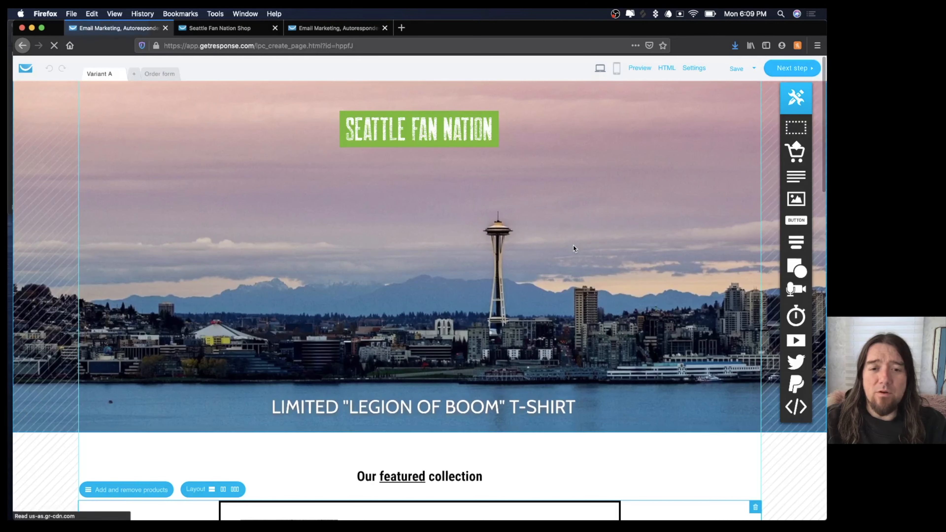
{"action": "scroll", "coordinate": [574, 246], "scroll_direction": "down", "scroll_amount": 7}
{"action": "scroll", "coordinate": [573, 244], "scroll_direction": "down", "scroll_amount": 1}
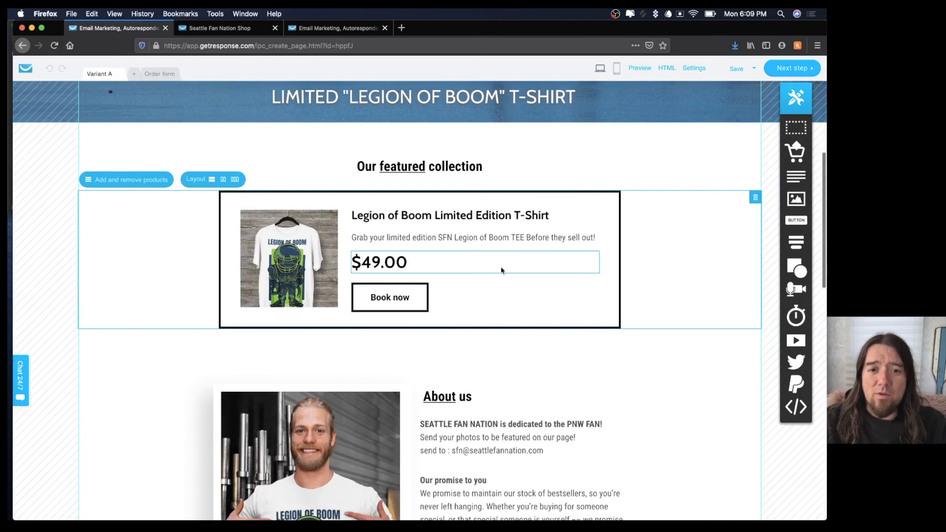
{"action": "left_click", "coordinate": [399, 300]}
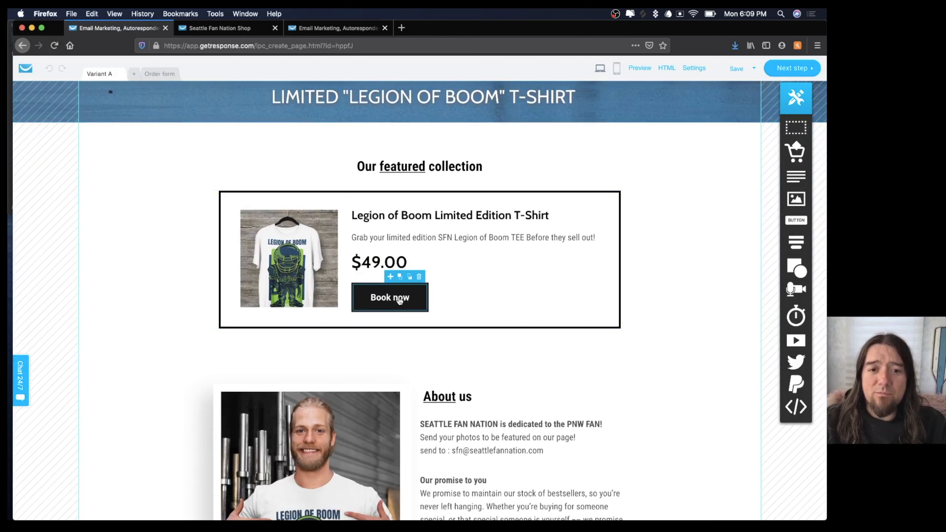
{"action": "left_click", "coordinate": [399, 300]}
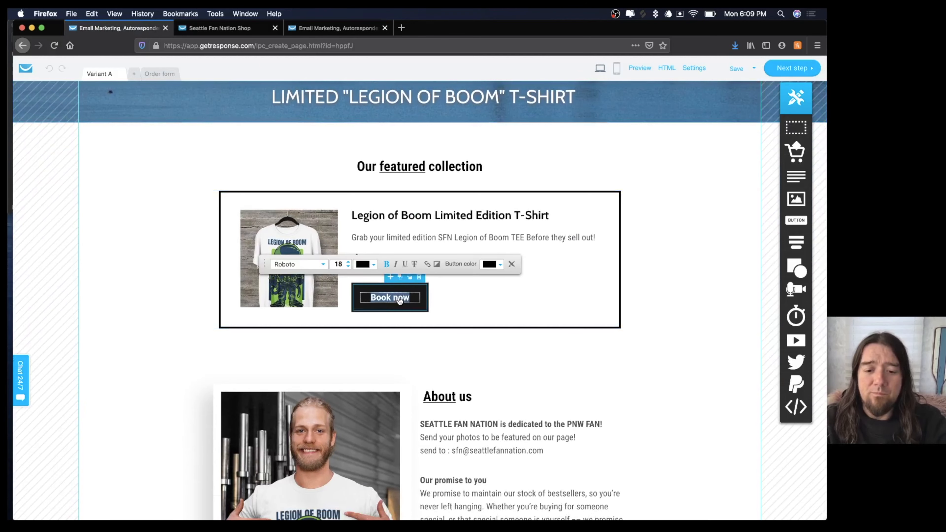
{"action": "type", "text": "BUY NOW"}
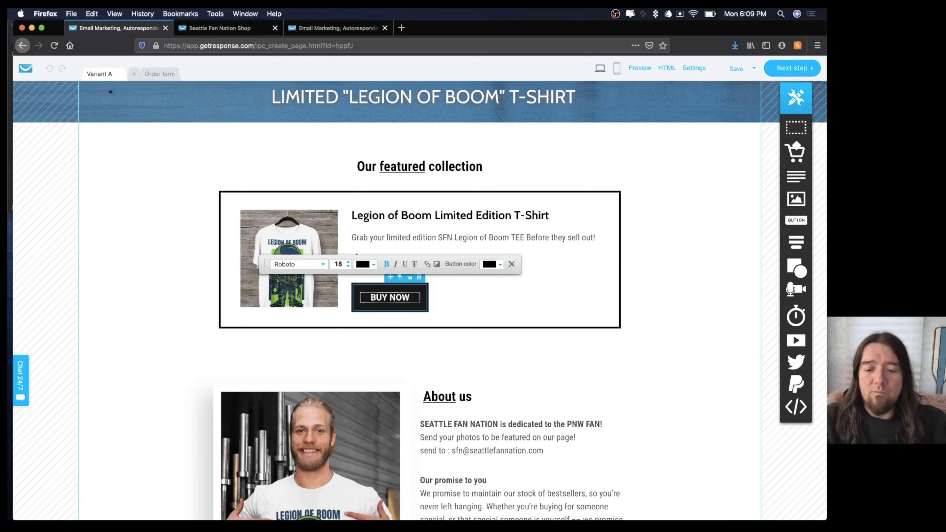
{"action": "type", "text": "!"}
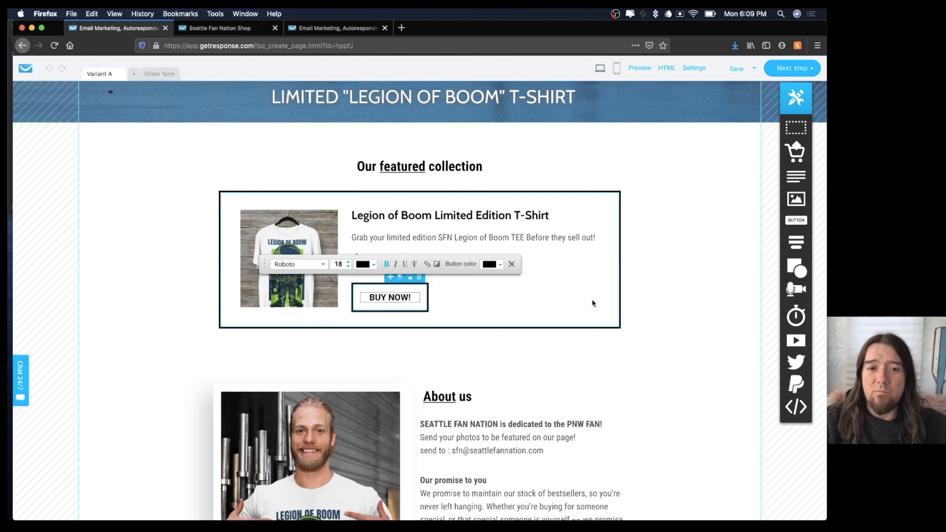
{"action": "left_click", "coordinate": [673, 294]}
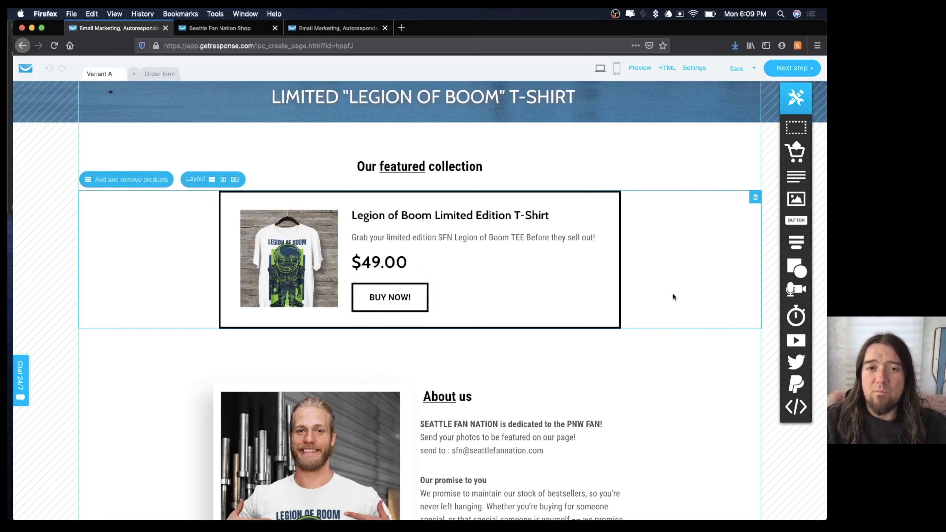
Change the button label from 'BUY NOW!' to 'BOOM I'M IN!'.
{"action": "left_click", "coordinate": [397, 300]}
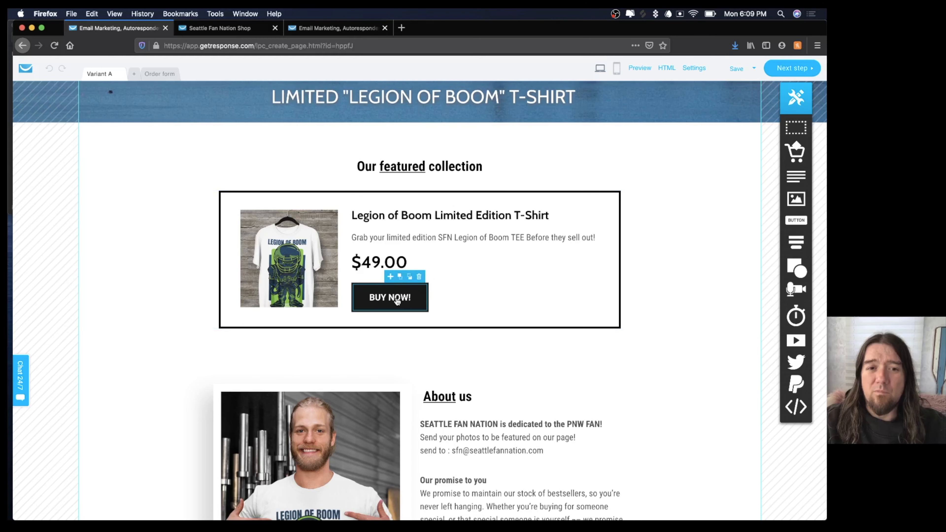
{"action": "left_click", "coordinate": [397, 301]}
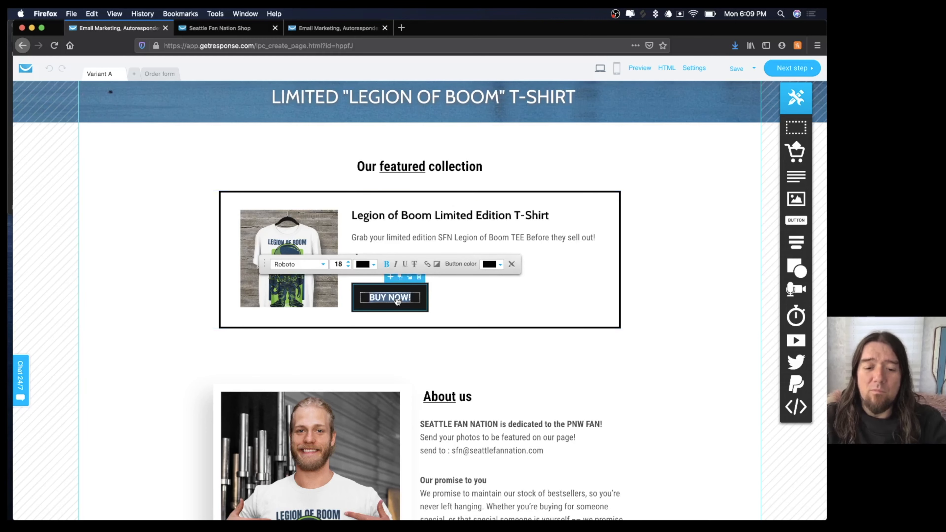
{"action": "type", "text": "BOOM"}
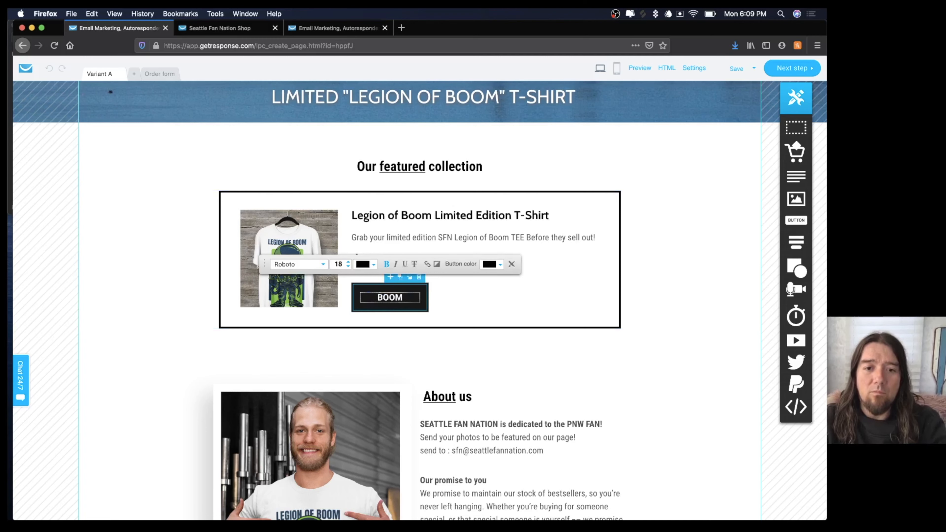
{"action": "type", "text": " I'M In!"}
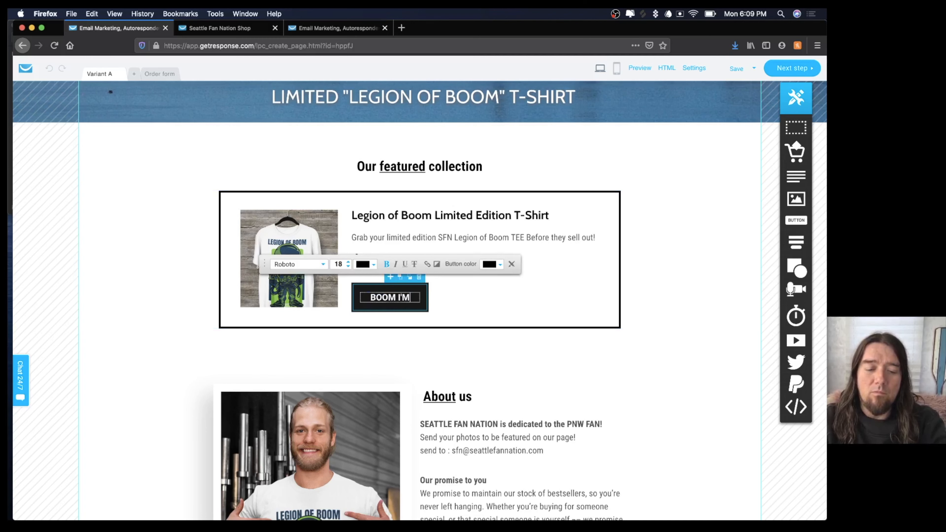
{"action": "key", "text": "BackSpace"}
{"action": "key", "text": "BackSpace"}
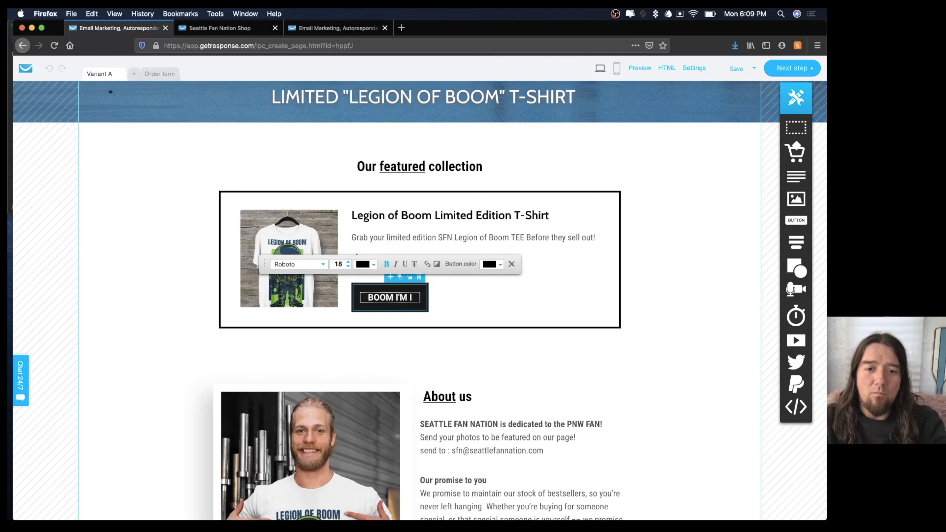
{"action": "type", "text": "N!"}
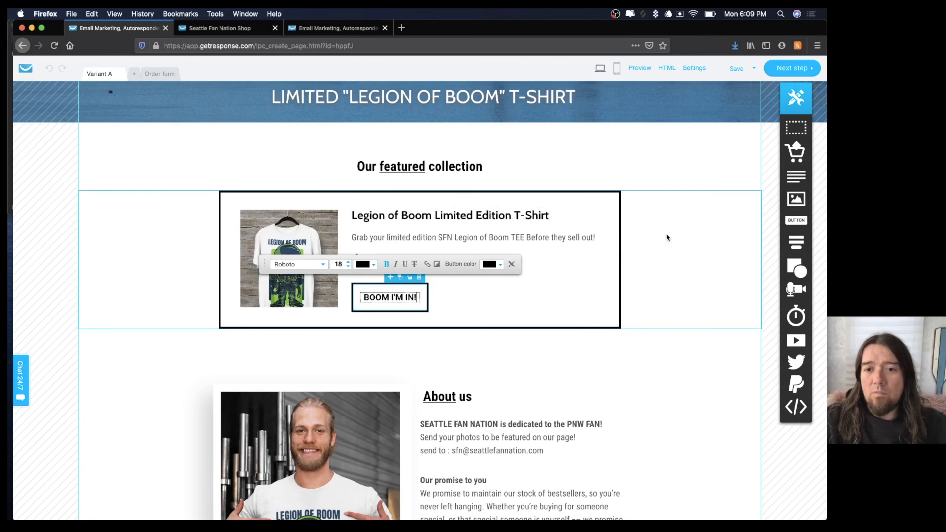
{"action": "left_click", "coordinate": [600, 269]}
Save the edited sales page using Save and exit.
{"action": "scroll", "coordinate": [412, 306], "scroll_direction": "up", "scroll_amount": 5}
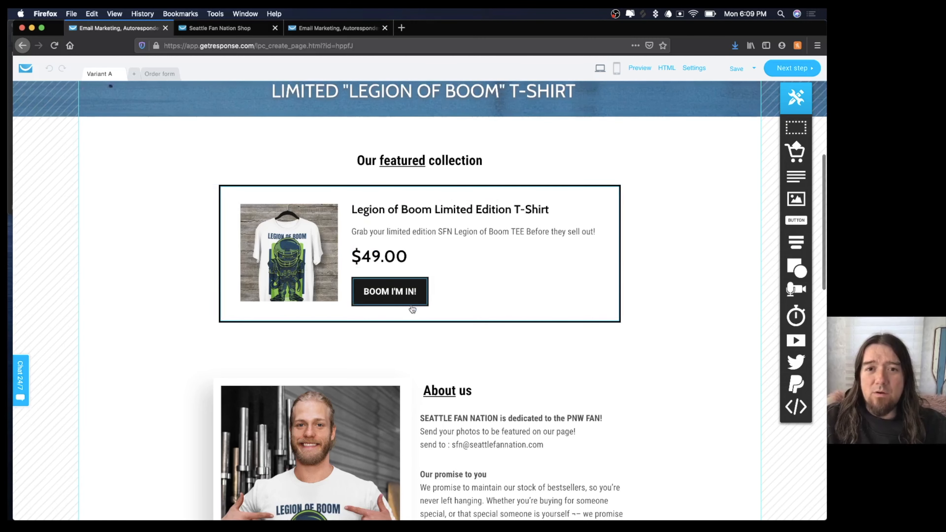
{"action": "scroll", "coordinate": [412, 307], "scroll_direction": "down", "scroll_amount": 10}
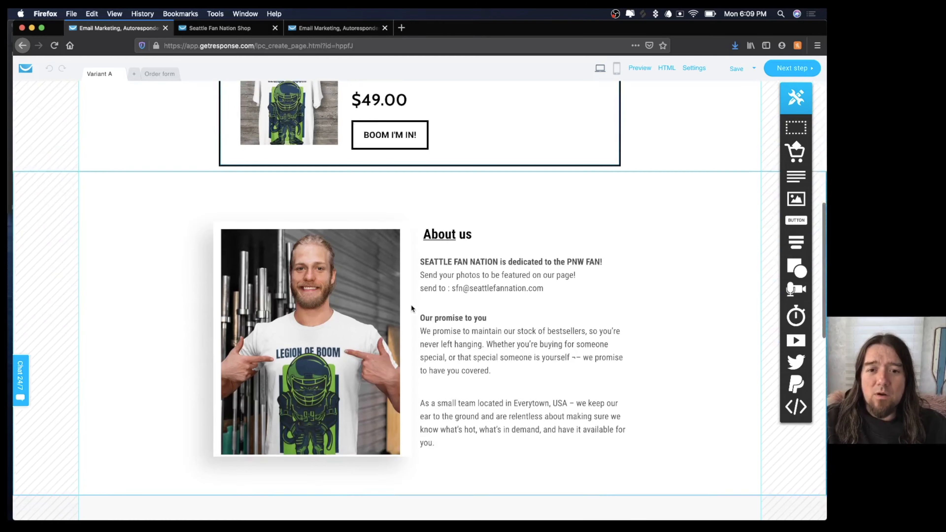
{"action": "scroll", "coordinate": [412, 307], "scroll_direction": "down", "scroll_amount": 14}
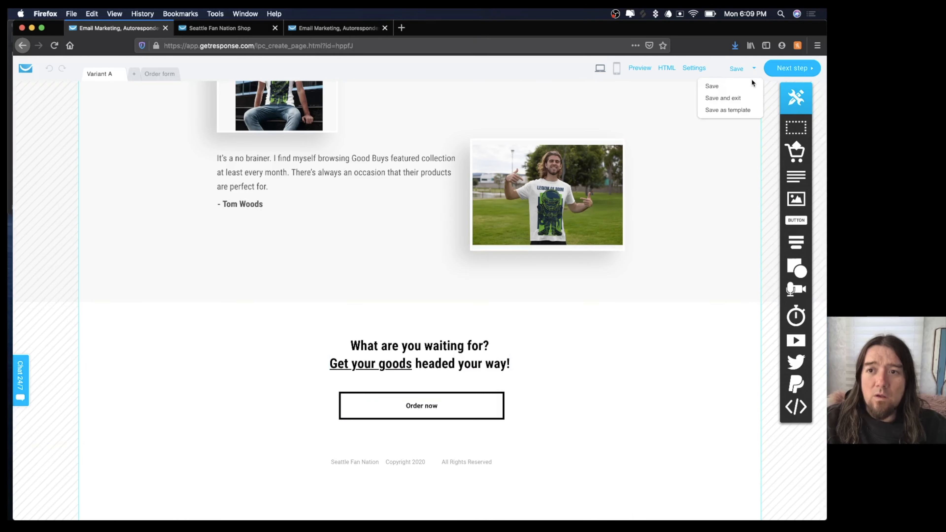
{"action": "mouse_move", "coordinate": [760, 71]}
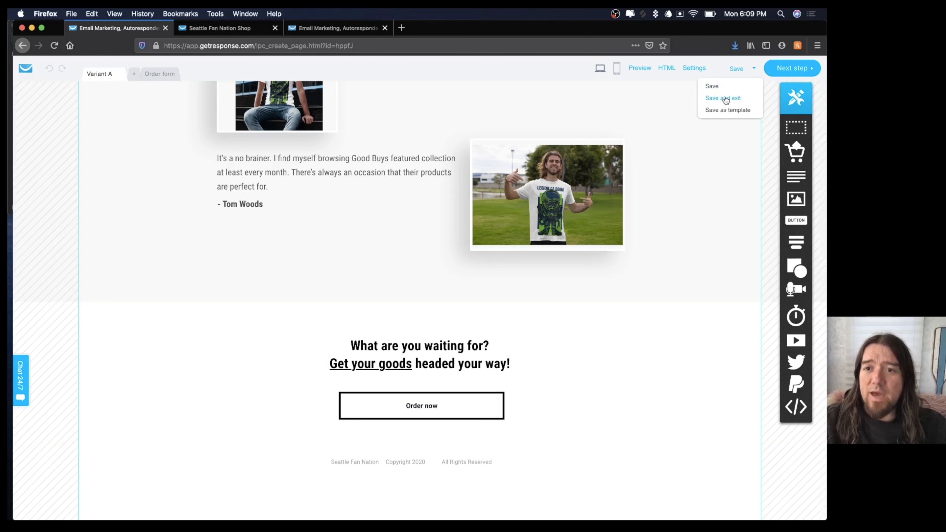
{"action": "left_click", "coordinate": [733, 90]}
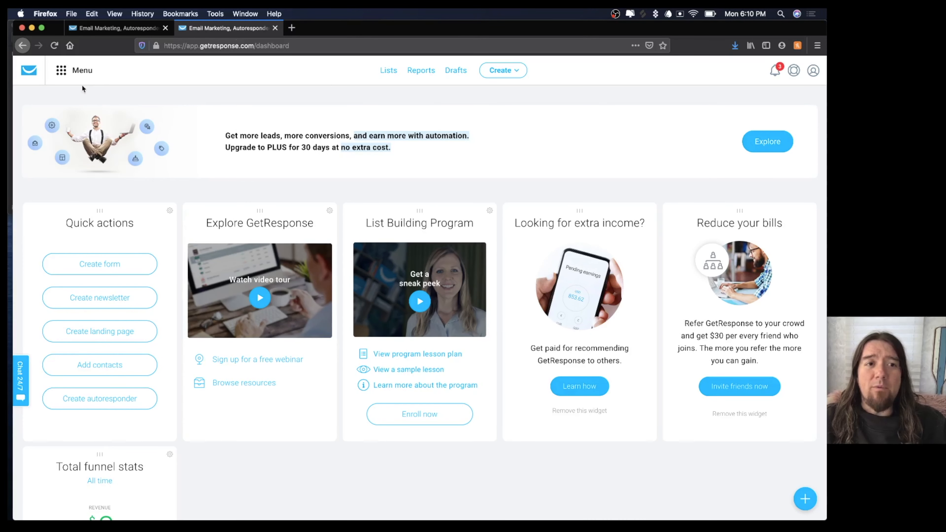
Go to the Autoresponders page under Communication tools in the main menu.
{"action": "left_click", "coordinate": [62, 70]}
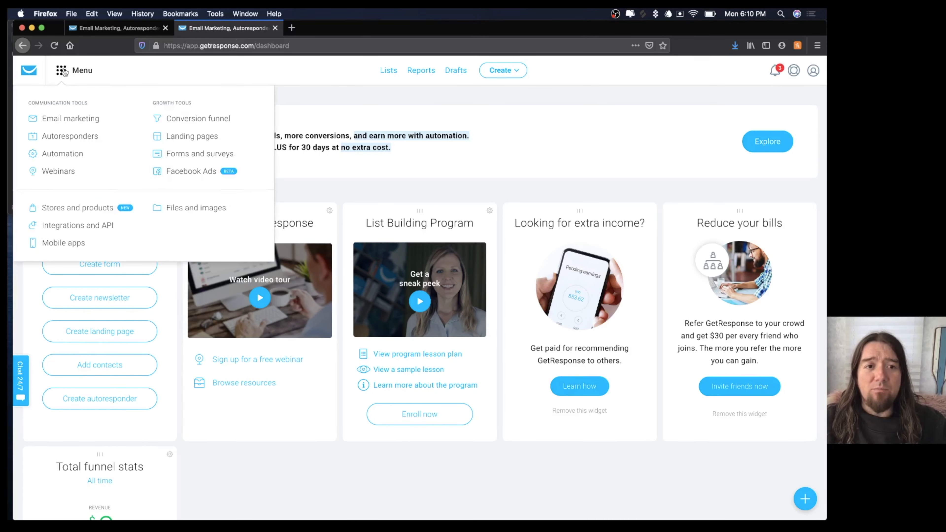
{"action": "left_click", "coordinate": [73, 135]}
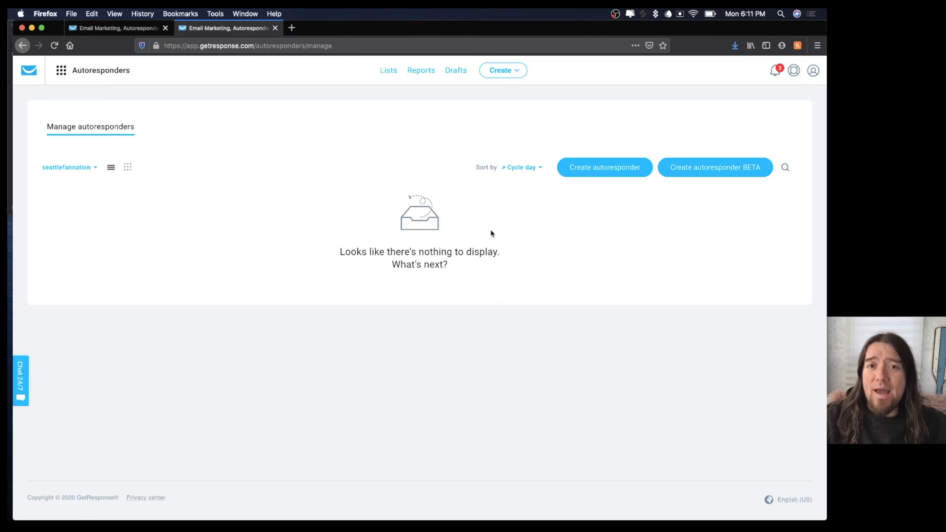
Start a new autoresponder named 'sfn day 1' that sends on day 0.
{"action": "left_click", "coordinate": [594, 168]}
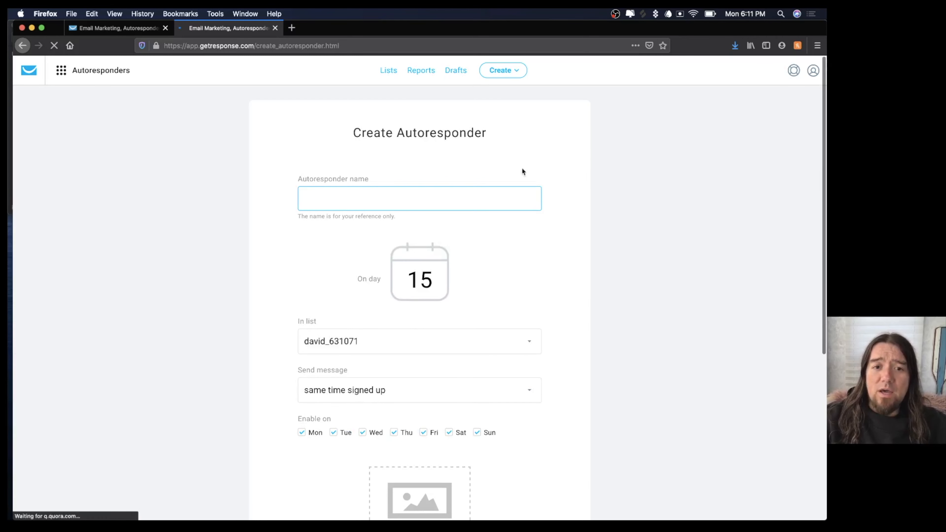
{"action": "type", "text": "sf"}
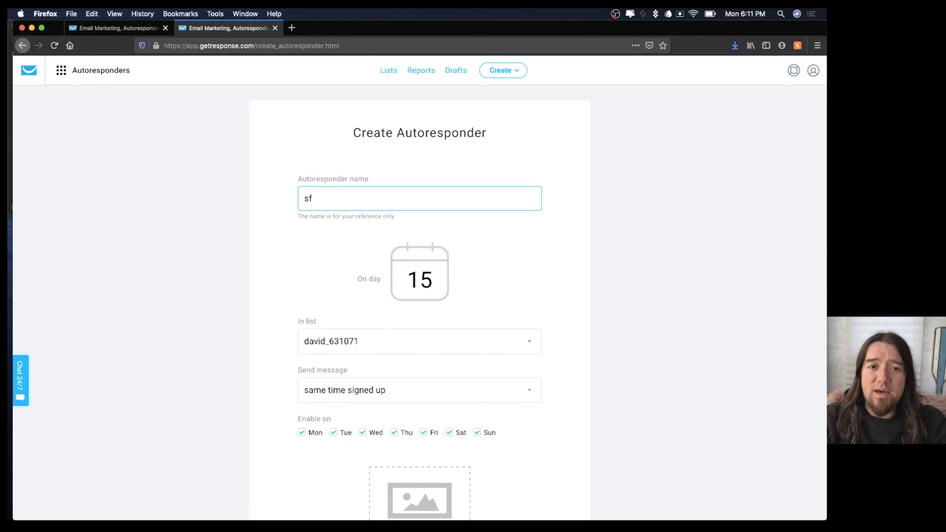
{"action": "type", "text": "n day 1"}
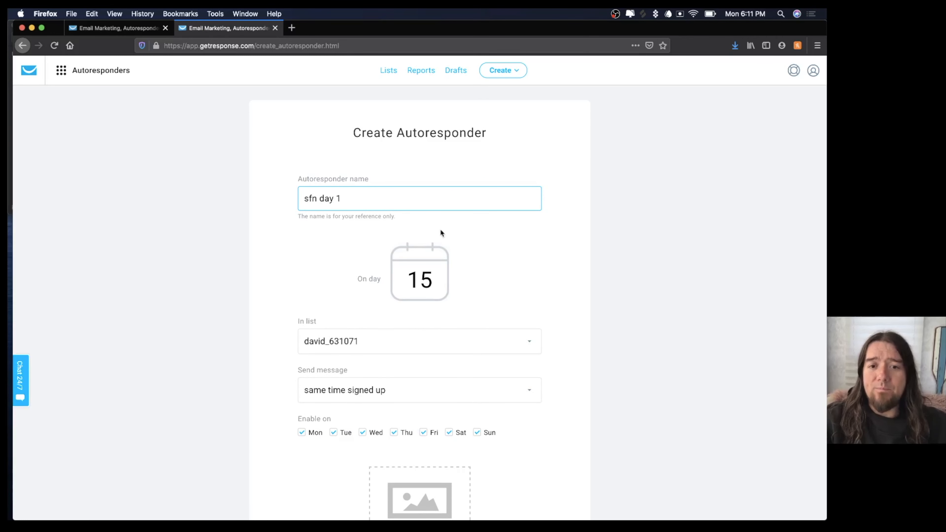
{"action": "double_click", "coordinate": [432, 281]}
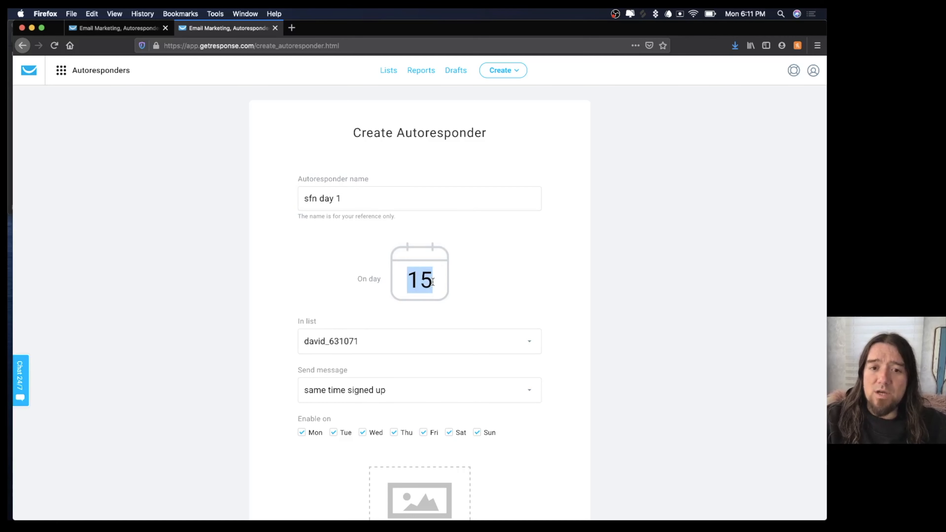
{"action": "type", "text": "0"}
Keep the message sending immediately and begin creating a new email for it.
{"action": "scroll", "coordinate": [542, 264], "scroll_direction": "down", "scroll_amount": 3}
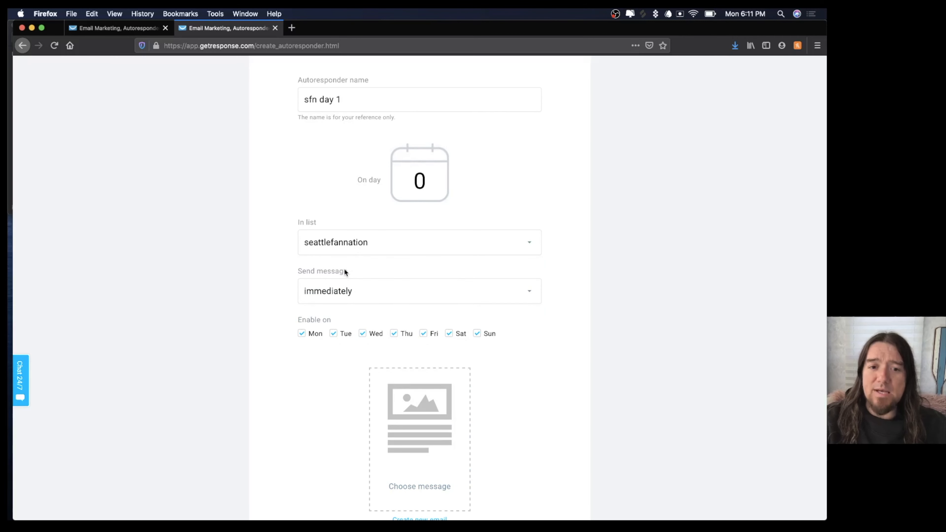
{"action": "left_click", "coordinate": [359, 293]}
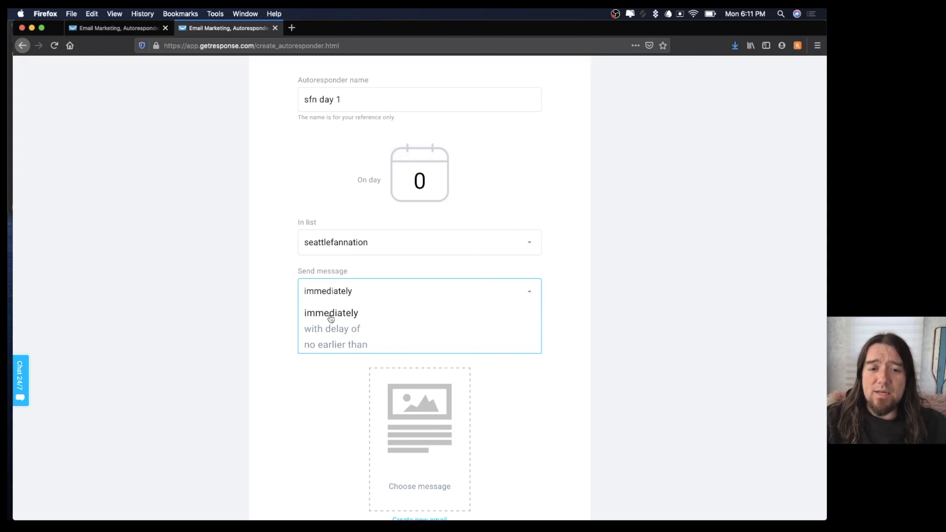
{"action": "left_click", "coordinate": [282, 252]}
{"action": "scroll", "coordinate": [414, 352], "scroll_direction": "down", "scroll_amount": 4}
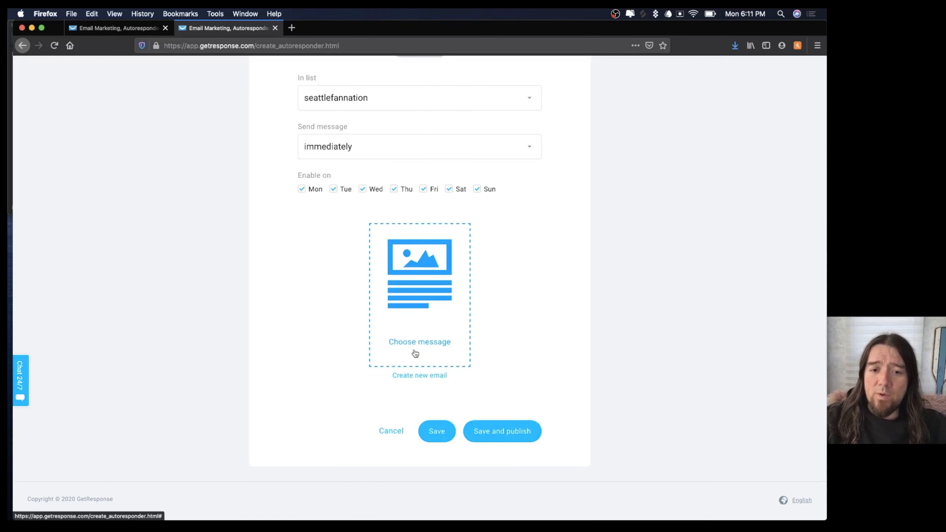
{"action": "left_click", "coordinate": [418, 376]}
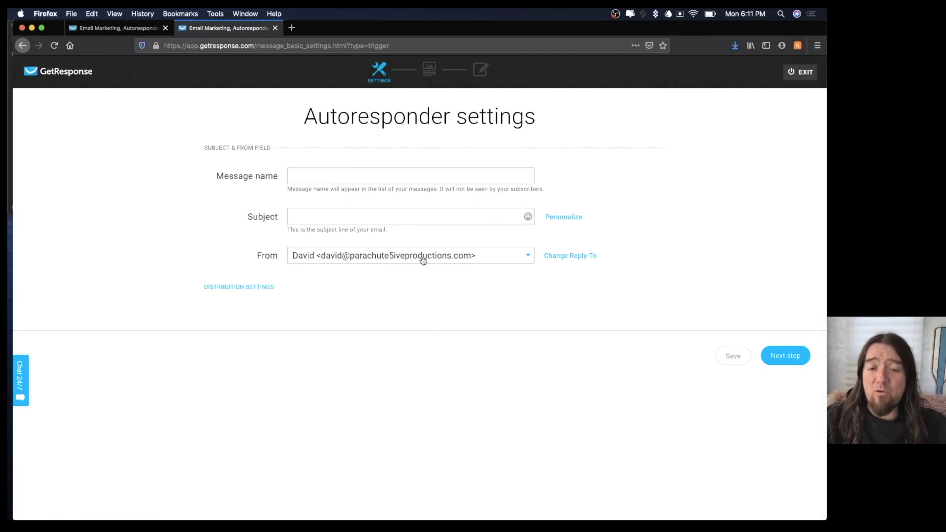
Enter 'subject' as the autoresponder email's subject line.
{"action": "left_click", "coordinate": [333, 216]}
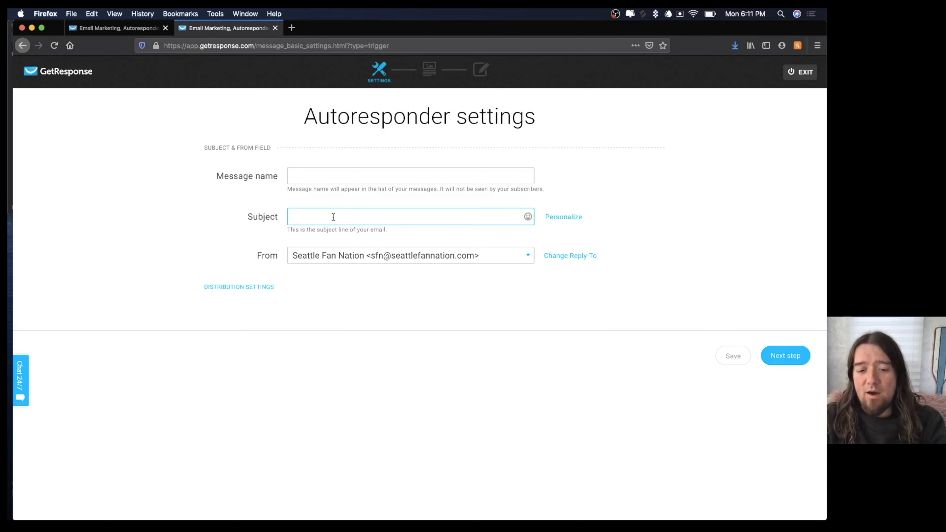
{"action": "type", "text": "H"}
{"action": "key", "text": "BackSpace"}
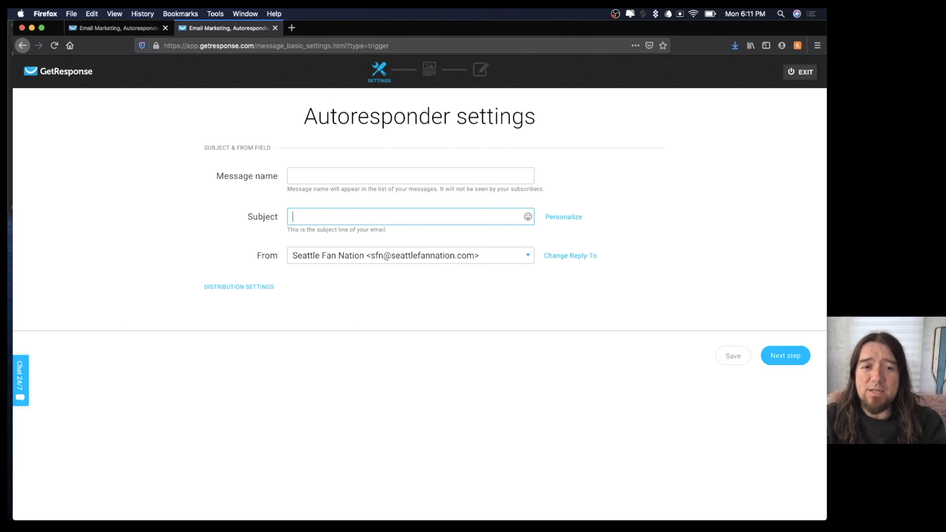
{"action": "type", "text": "subje"}
{"action": "key", "text": "BackSpace"}
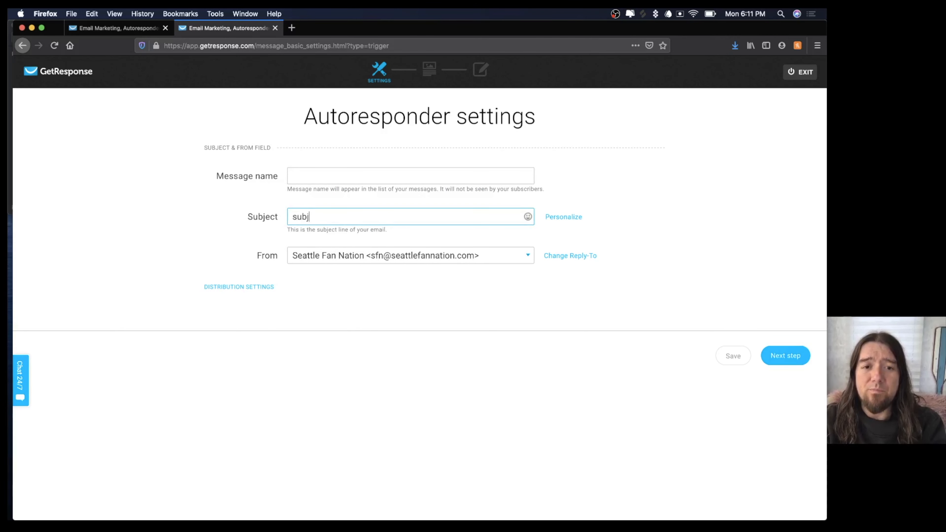
{"action": "type", "text": "ect"}
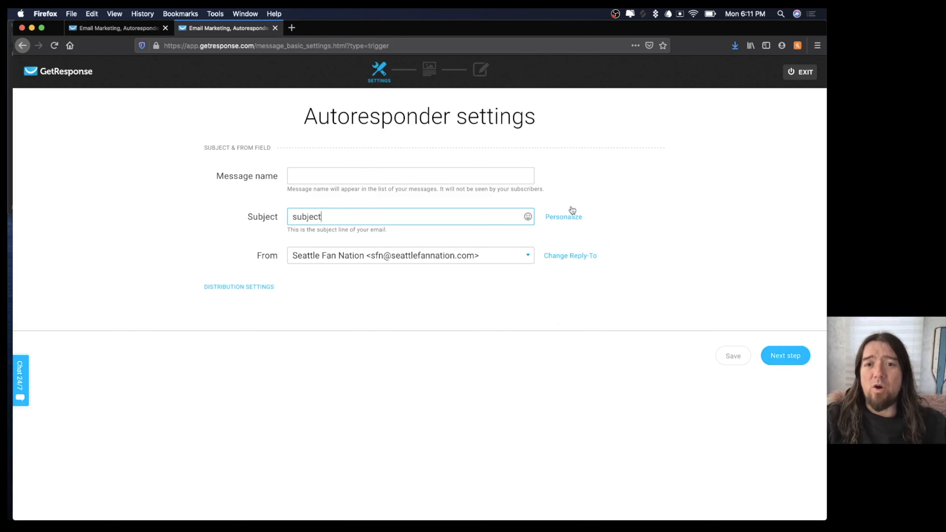
Build the email from the Engaging welcome template and return to the autoresponder form.
{"action": "left_click", "coordinate": [774, 353]}
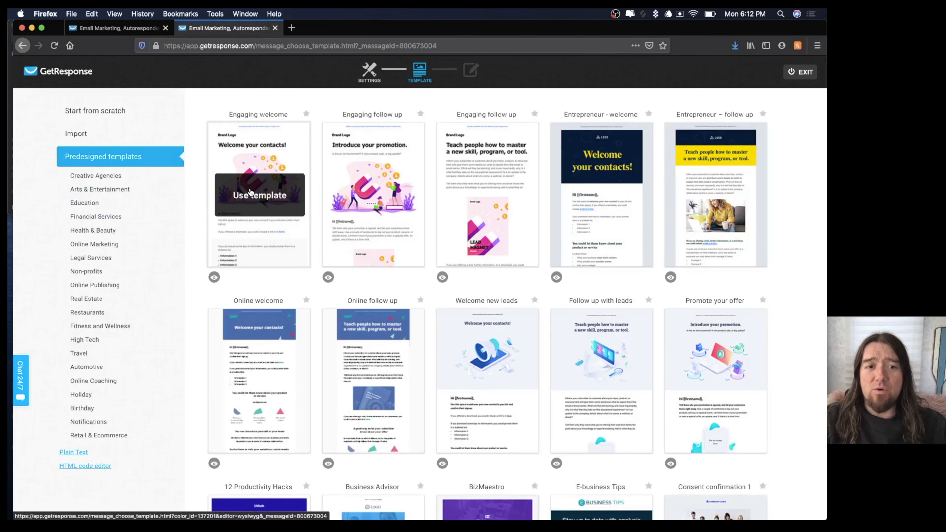
{"action": "left_click", "coordinate": [250, 192]}
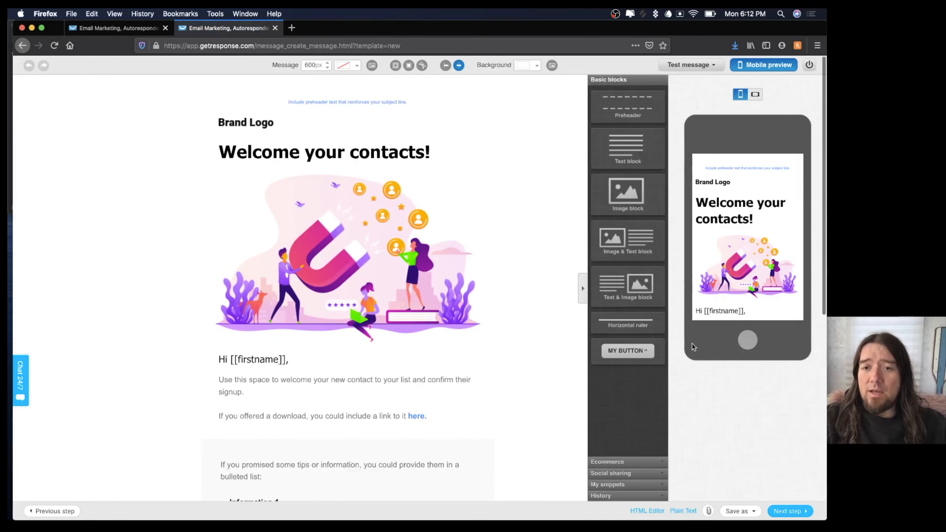
{"action": "left_click", "coordinate": [785, 511]}
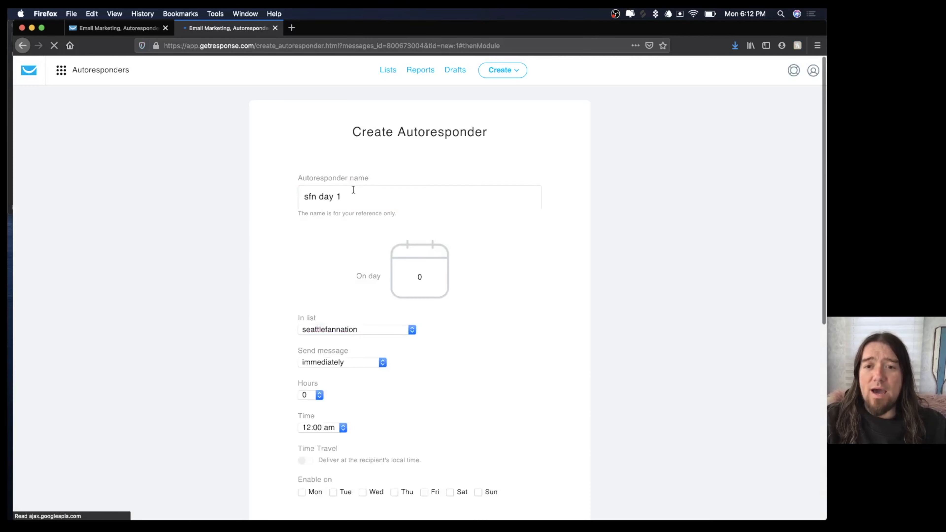
Save and publish 'sfn day 1' so it shows as On, sending immediately on day 0.
{"action": "scroll", "coordinate": [298, 259], "scroll_direction": "down", "scroll_amount": 6}
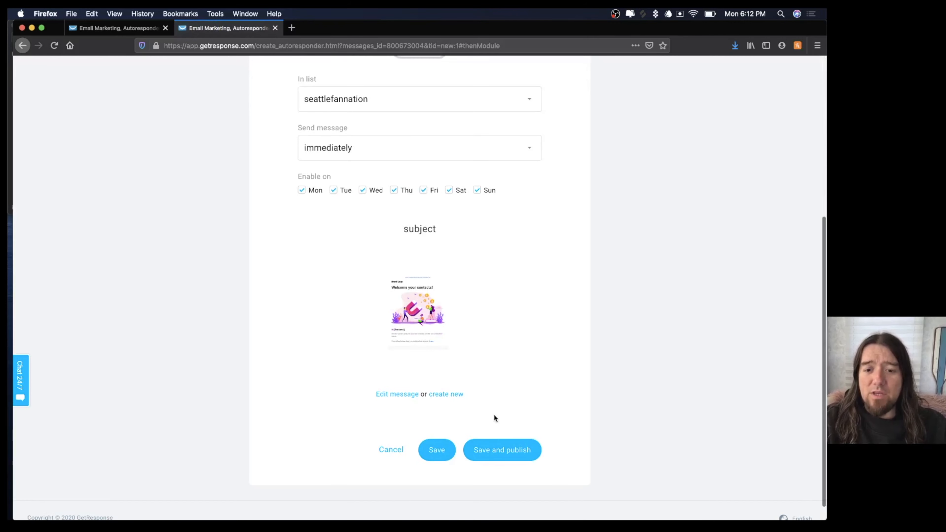
{"action": "left_click", "coordinate": [504, 449]}
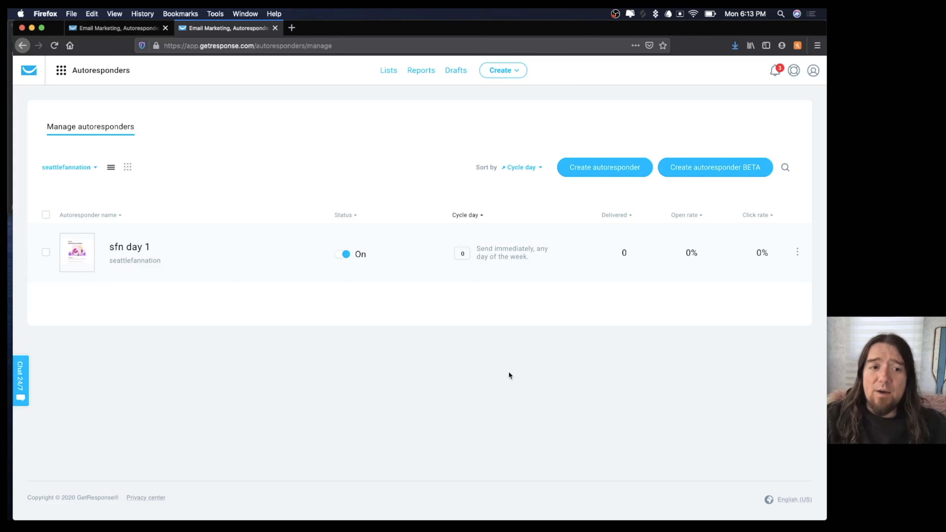
Delete the 'sfn day 1' autoresponder and return to the Seattle Fan Nation funnel overview.
{"action": "left_click", "coordinate": [797, 252]}
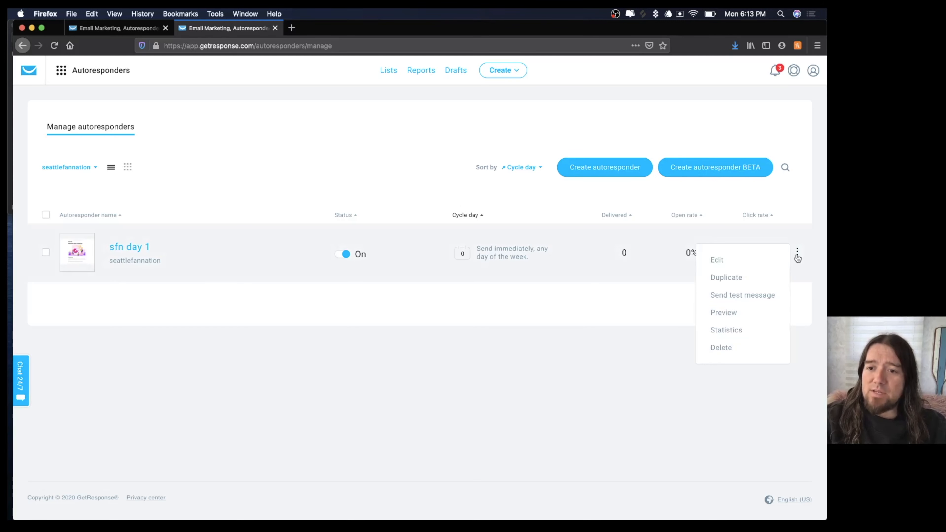
{"action": "left_click", "coordinate": [721, 345]}
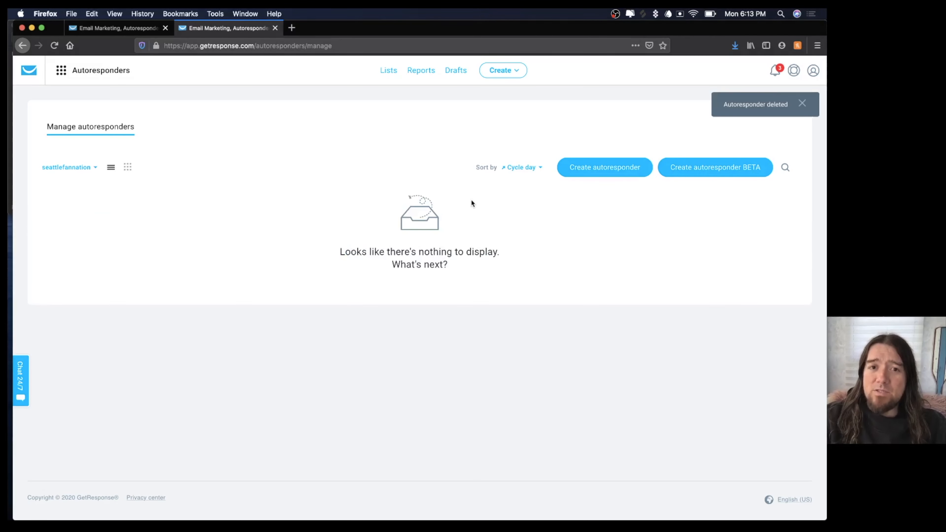
{"action": "left_click", "coordinate": [118, 29]}
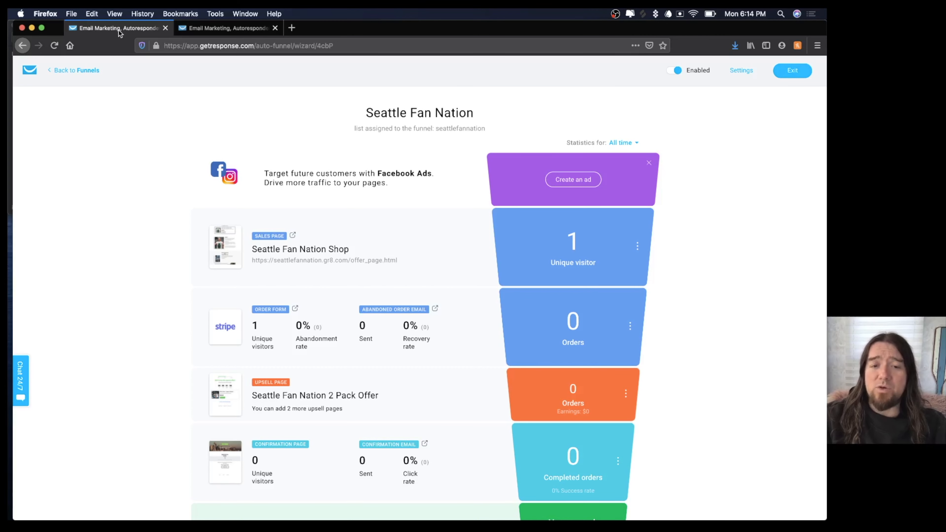
{"action": "scroll", "coordinate": [192, 230], "scroll_direction": "down", "scroll_amount": 3}
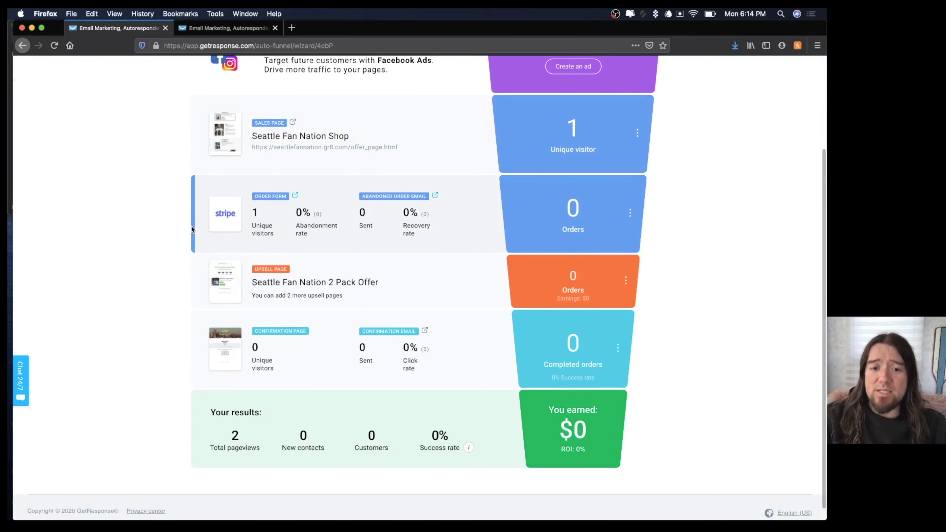
{"action": "scroll", "coordinate": [192, 229], "scroll_direction": "up", "scroll_amount": 3}
{"action": "scroll", "coordinate": [192, 229], "scroll_direction": "down", "scroll_amount": 3}
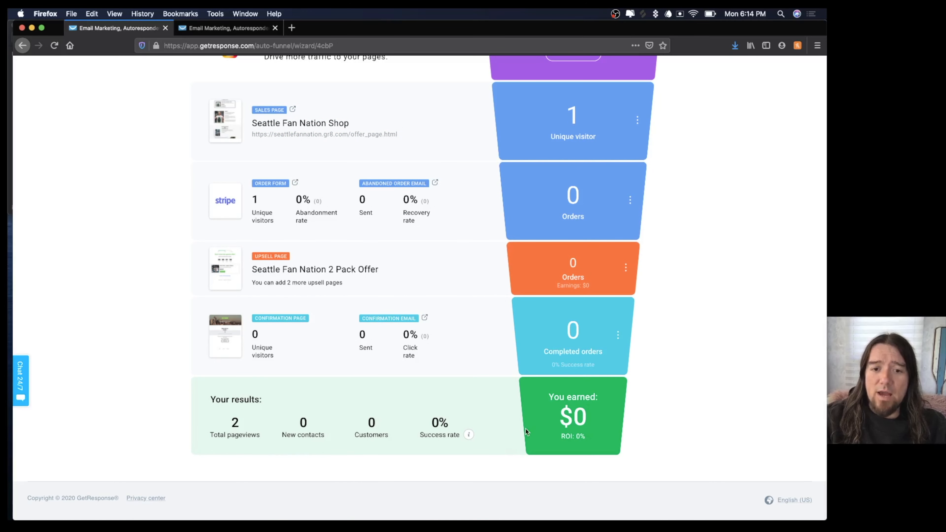
{"action": "scroll", "coordinate": [526, 429], "scroll_direction": "up", "scroll_amount": 2}
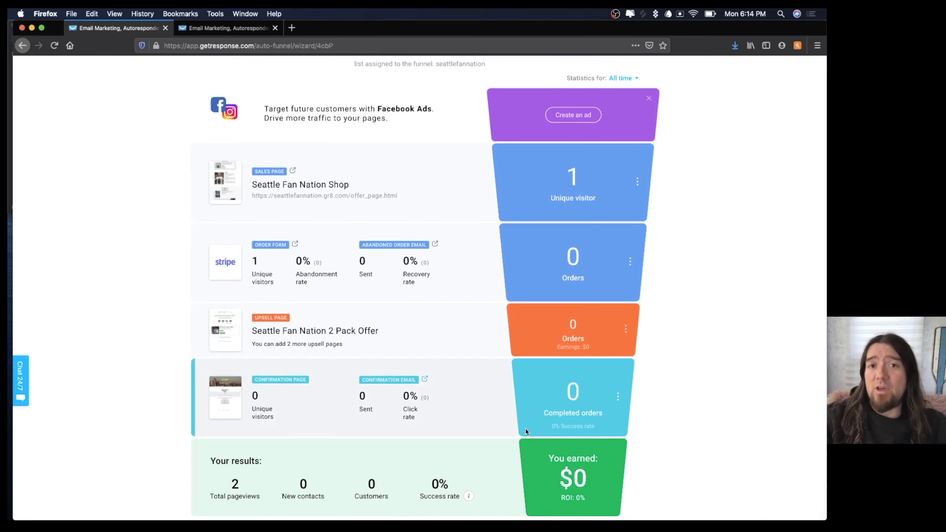